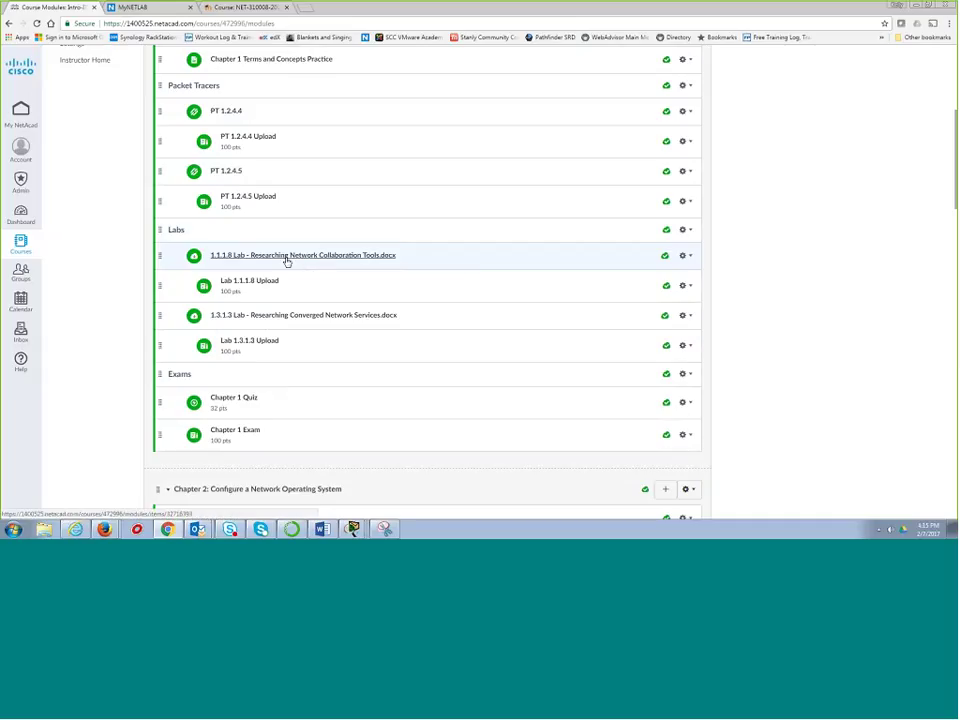
# Step: Download the 1.1.1.8 Lab - Researching Network Collaboration Tools document from the Chapter 1 labs and open it in Word for editing
pyautogui.click(300, 258)
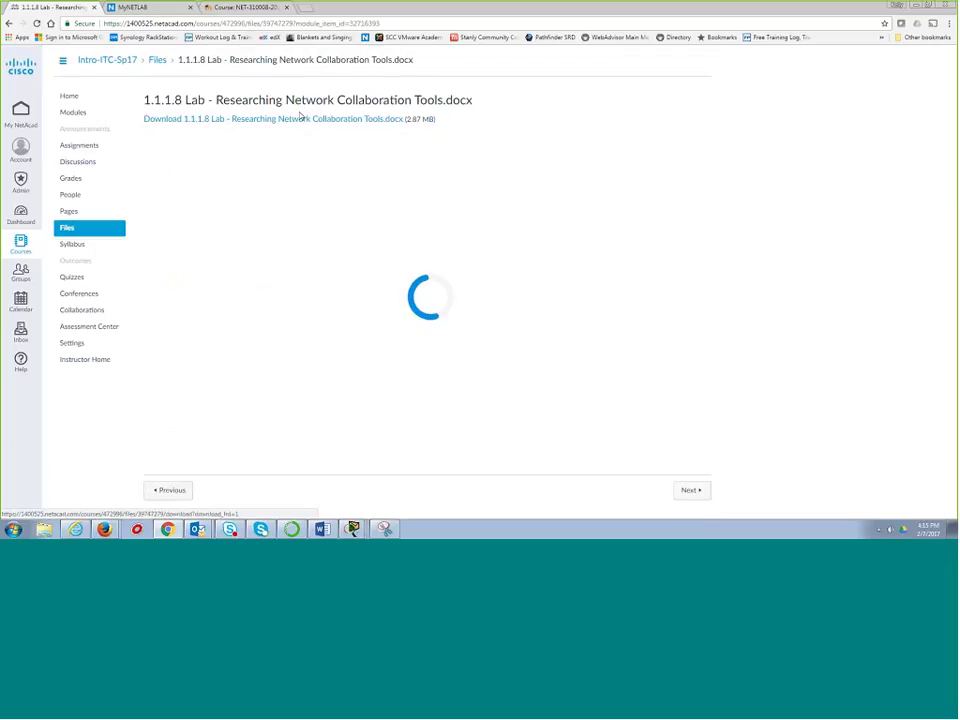
pyautogui.click(300, 118)
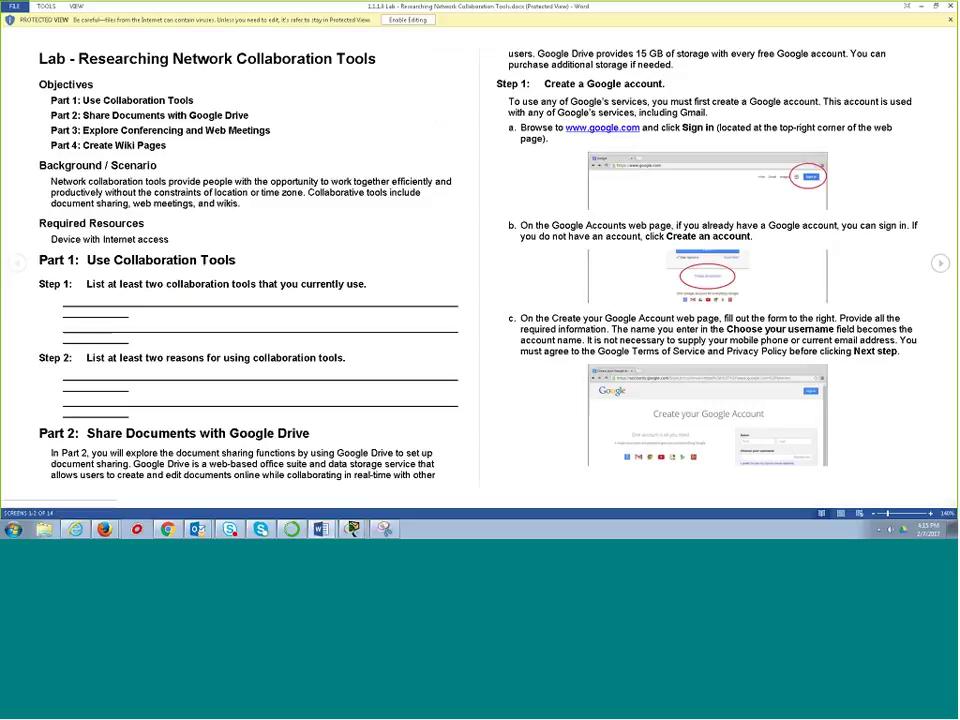
pyautogui.hotkey('alt', 'F4')
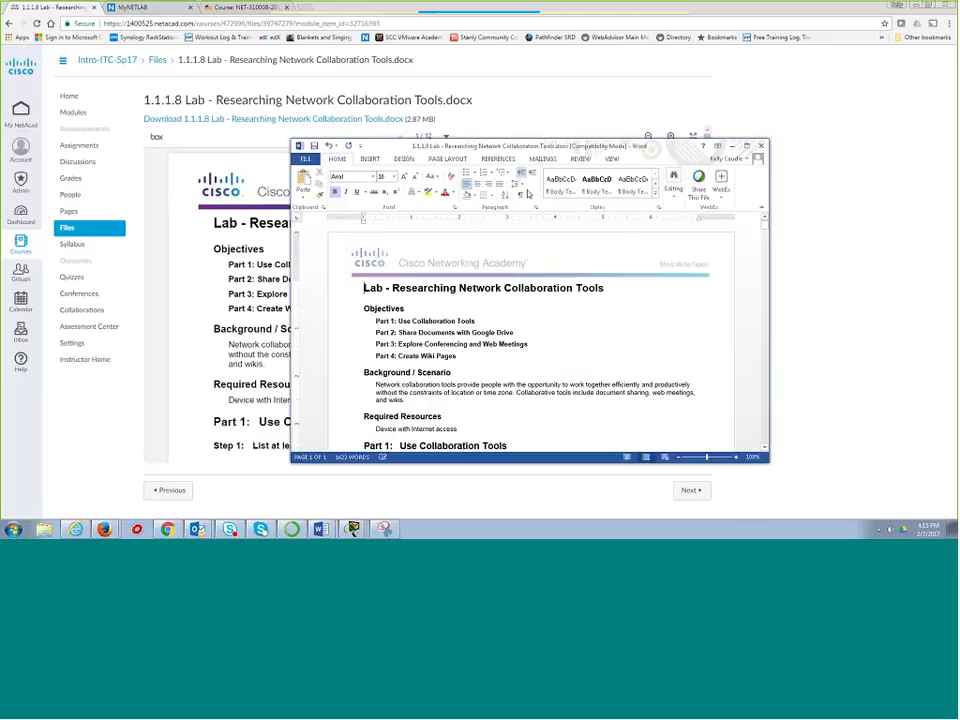
# Step: Answer Part 1, Step 1 of the lab with the collaboration tools Whatsapp and Skype on separate lines
pyautogui.scroll(-3, 579, 311)
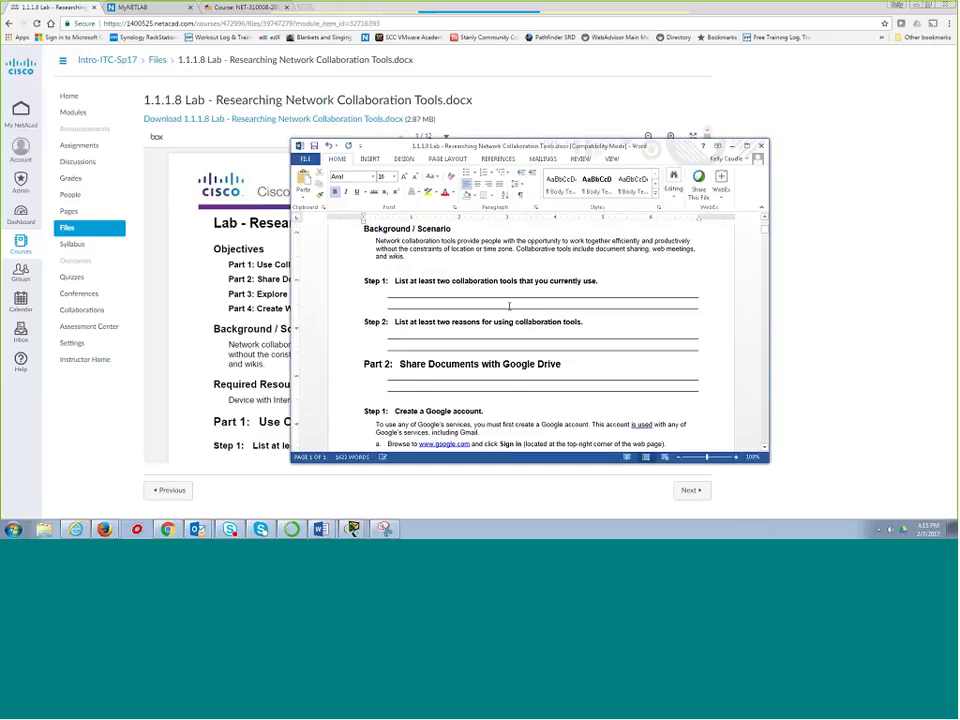
pyautogui.scroll(-1, 579, 311)
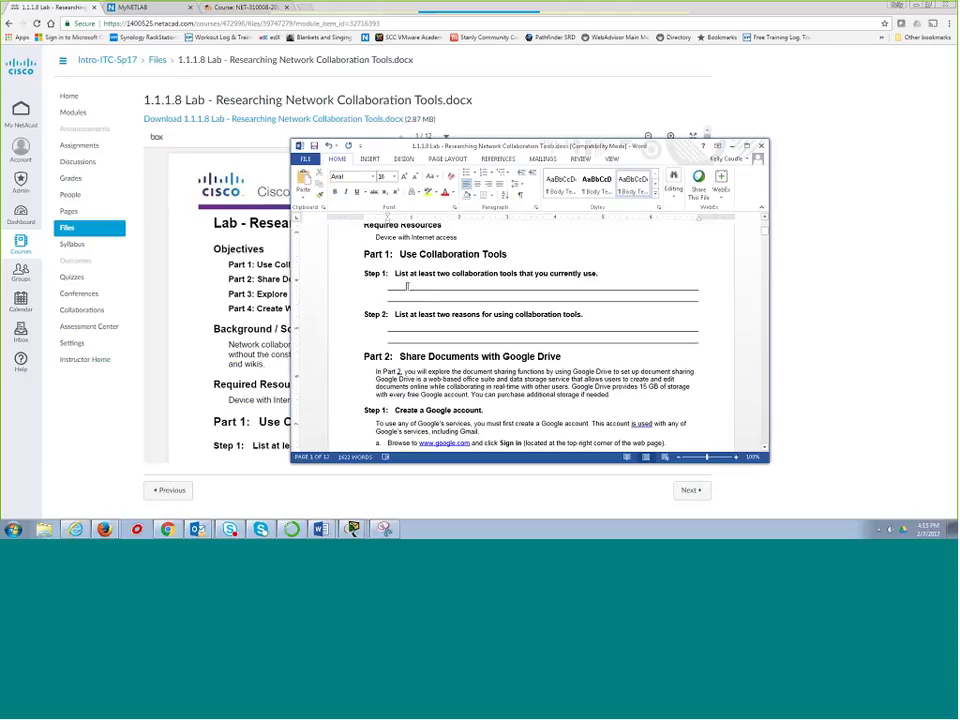
pyautogui.click(407, 286)
pyautogui.write('Whatsapp')
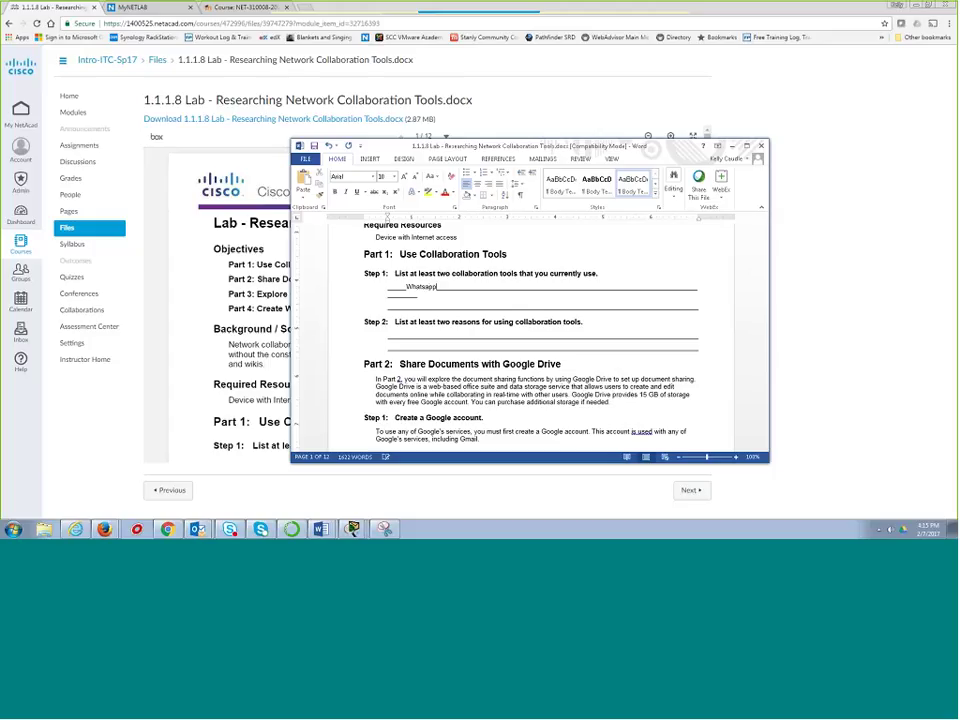
pyautogui.press('Return')
pyautogui.write('Skype')
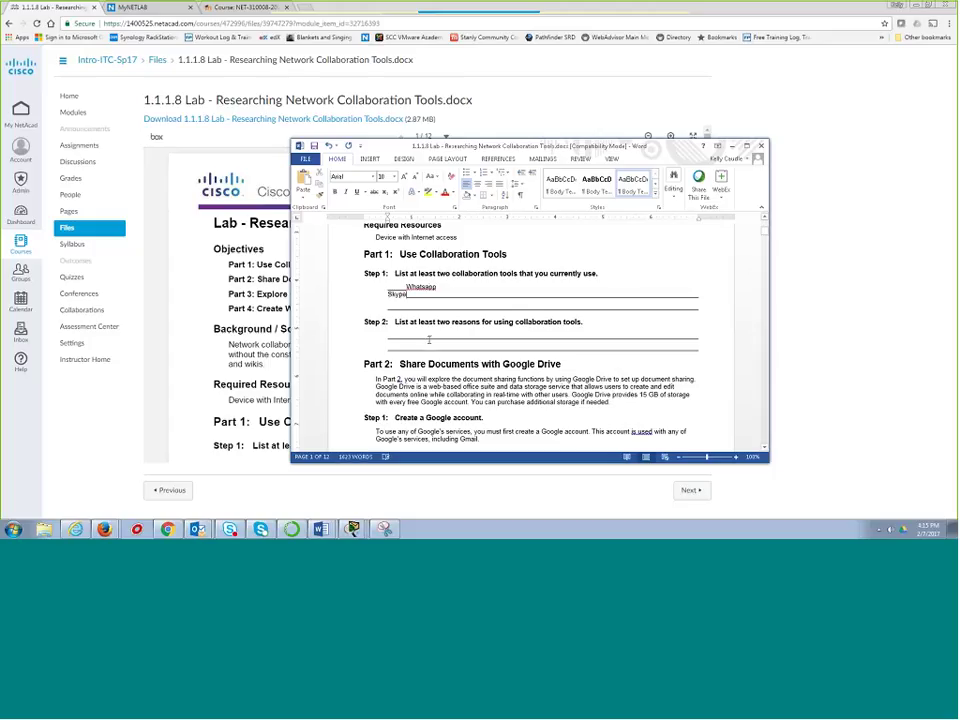
# Step: Change the font colour of the Whatsapp and Skype answers to blue
pyautogui.moveTo(388, 286); pyautogui.dragTo(407, 295)
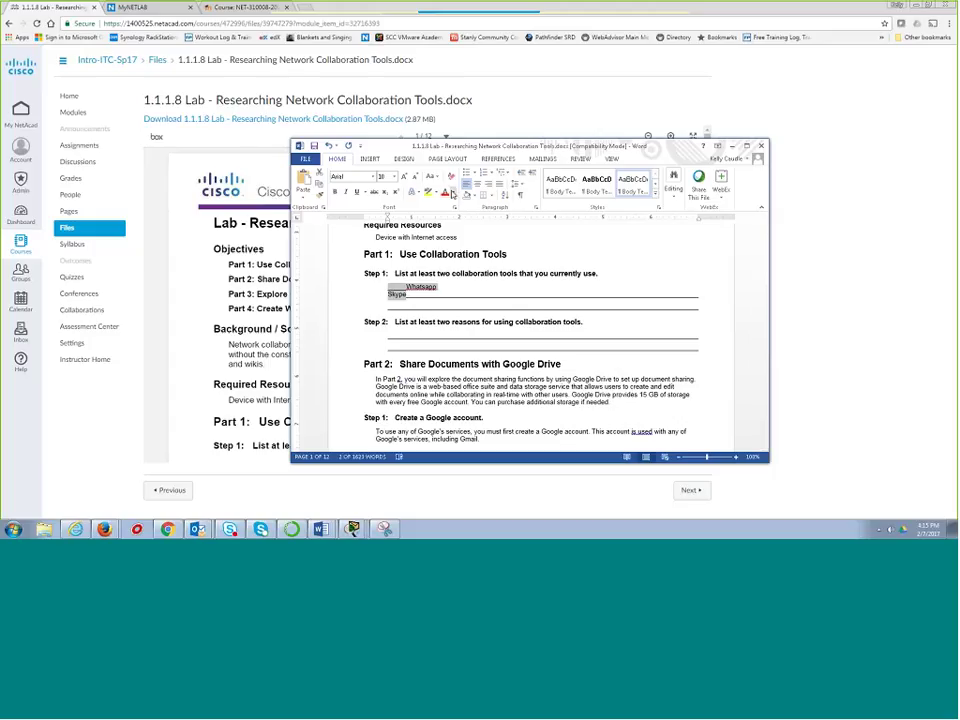
pyautogui.click(453, 194)
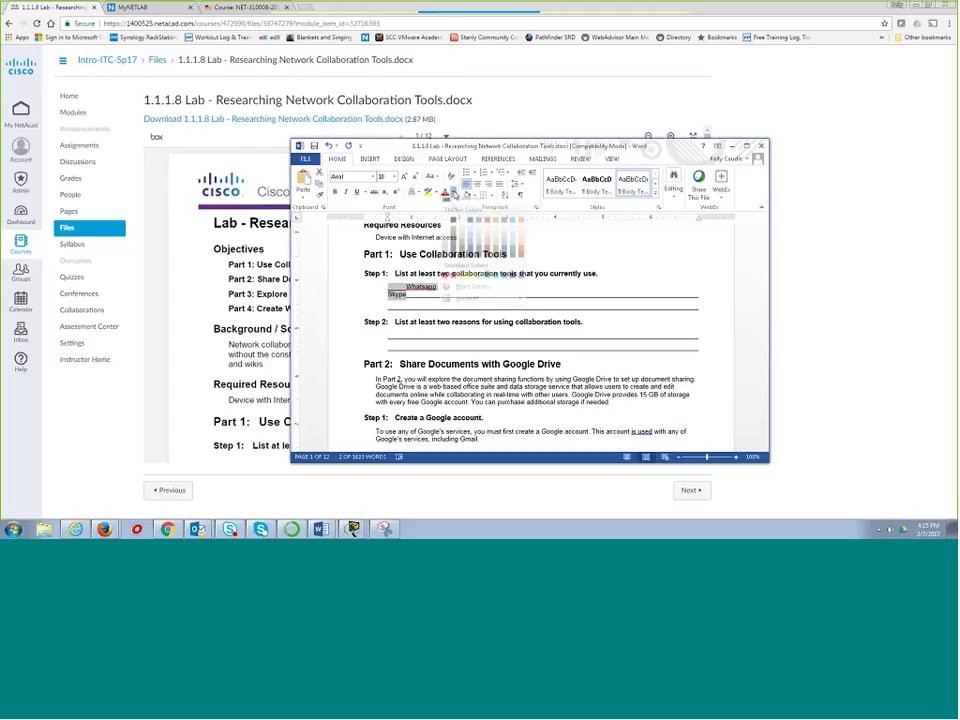
pyautogui.click(469, 234)
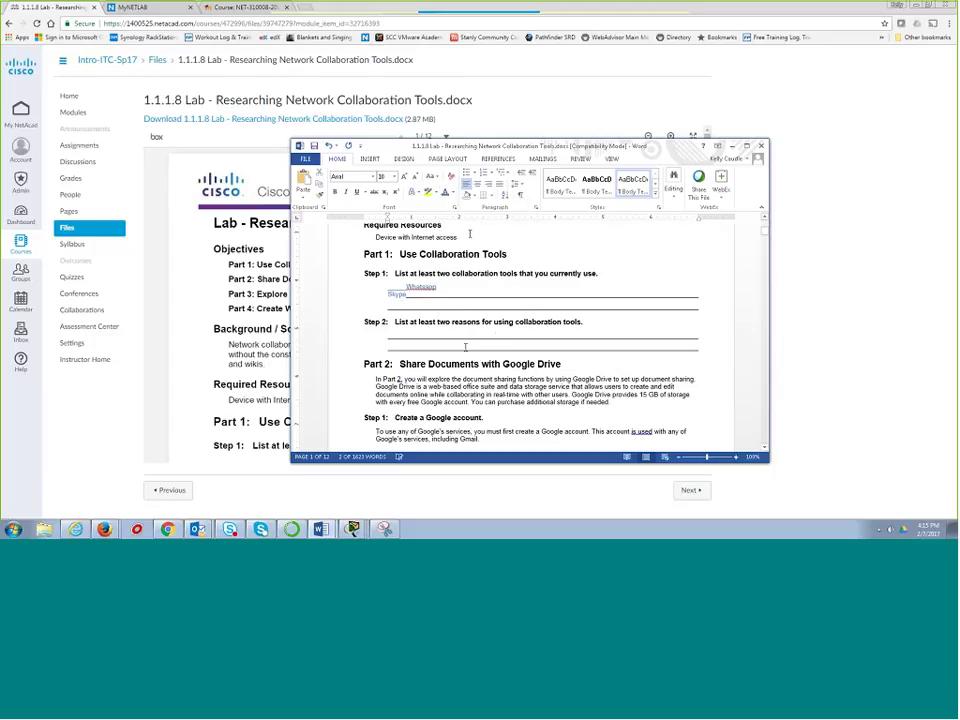
# Step: Answer Part 1, Step 2 on reasons for using collaboration tools with "Instant Connectivity." followed by filler text
pyautogui.click(397, 333)
pyautogui.press('Return')
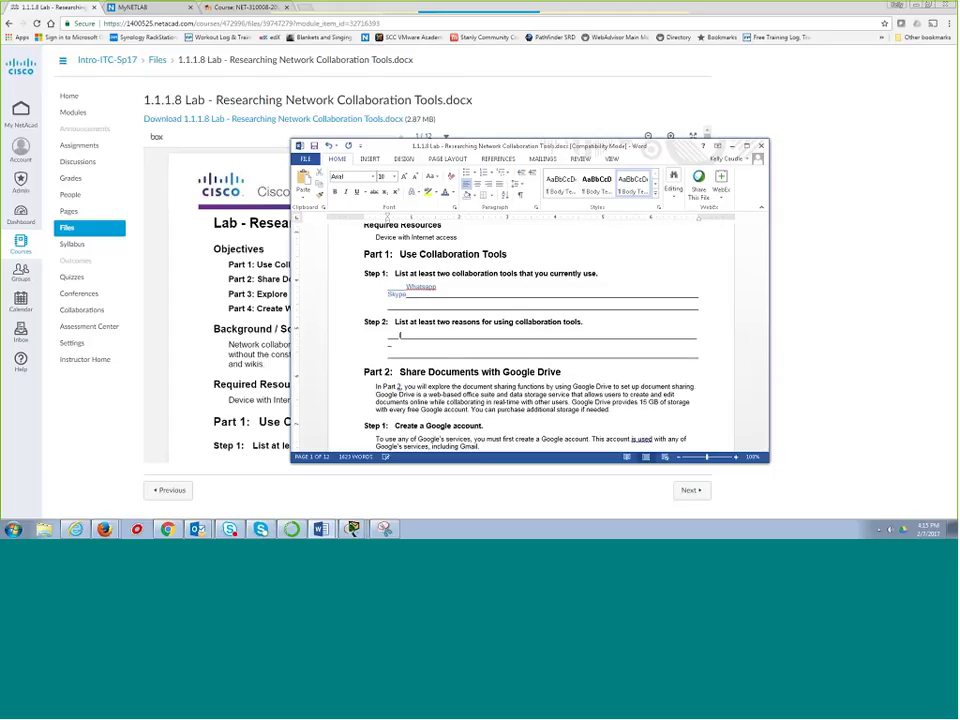
pyautogui.write('Instant')
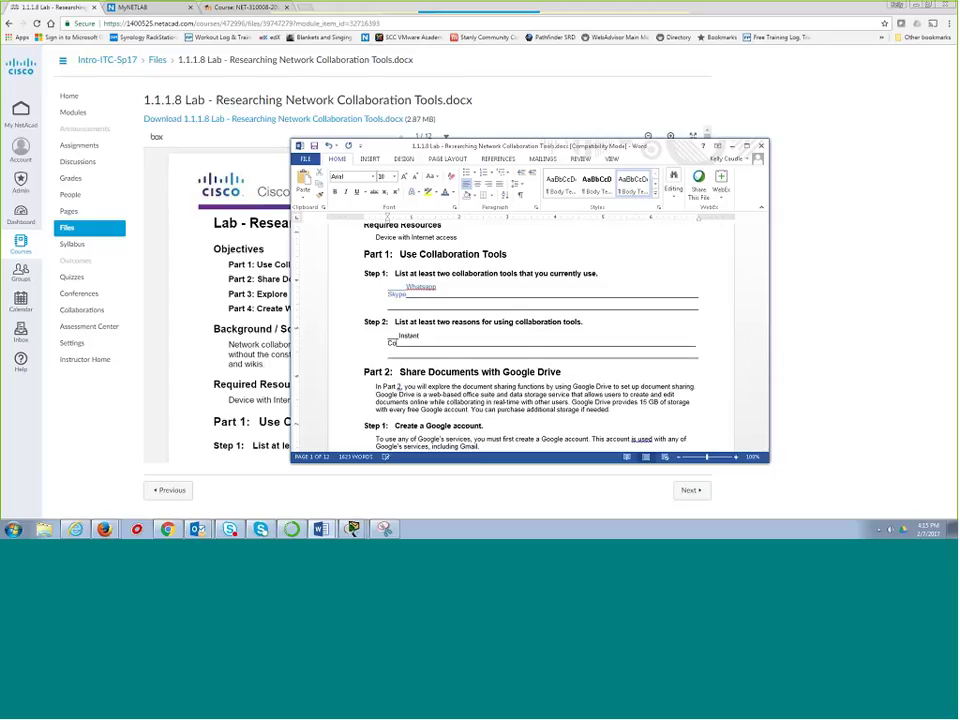
pyautogui.press('Return')
pyautogui.write('Connectivi')
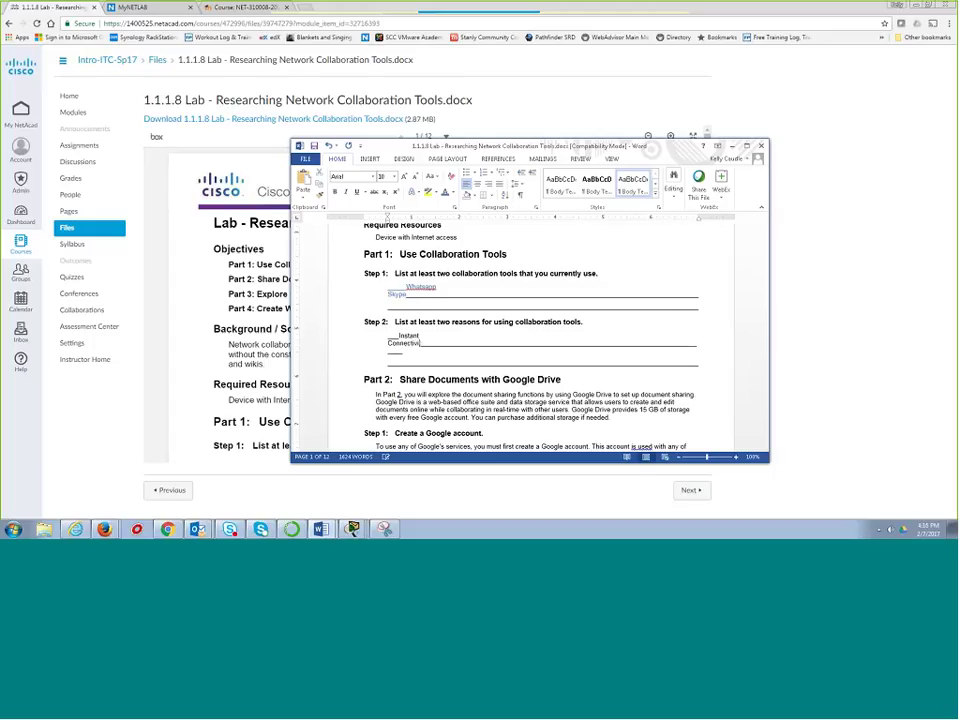
pyautogui.write('ty')
pyautogui.press('Delete')
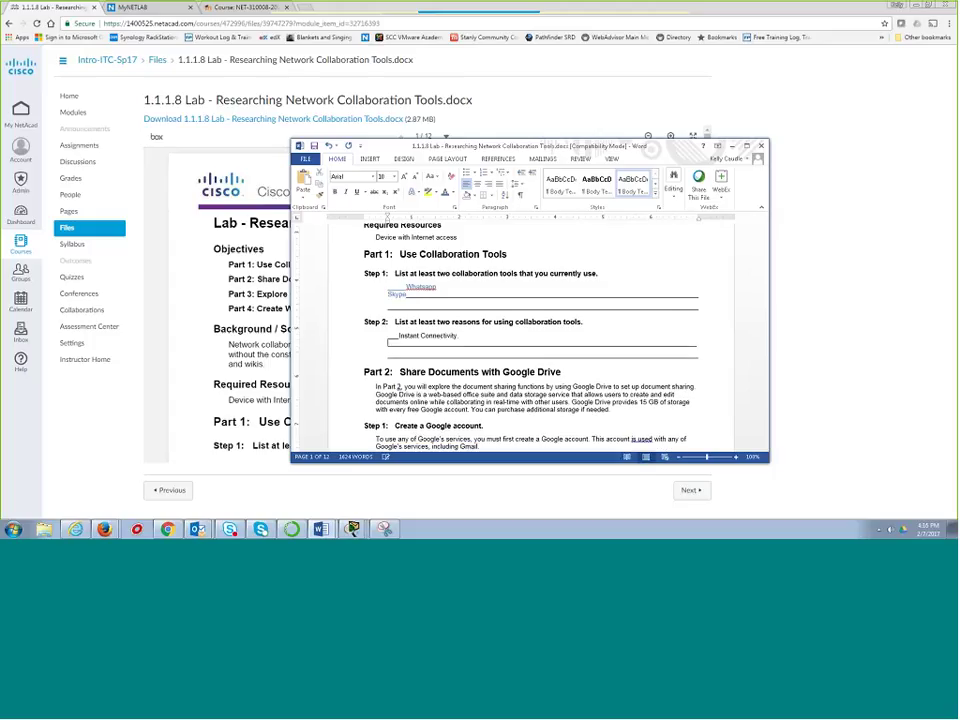
pyautogui.write('.')
pyautogui.write(' Bla ')
pyautogui.write('blah')
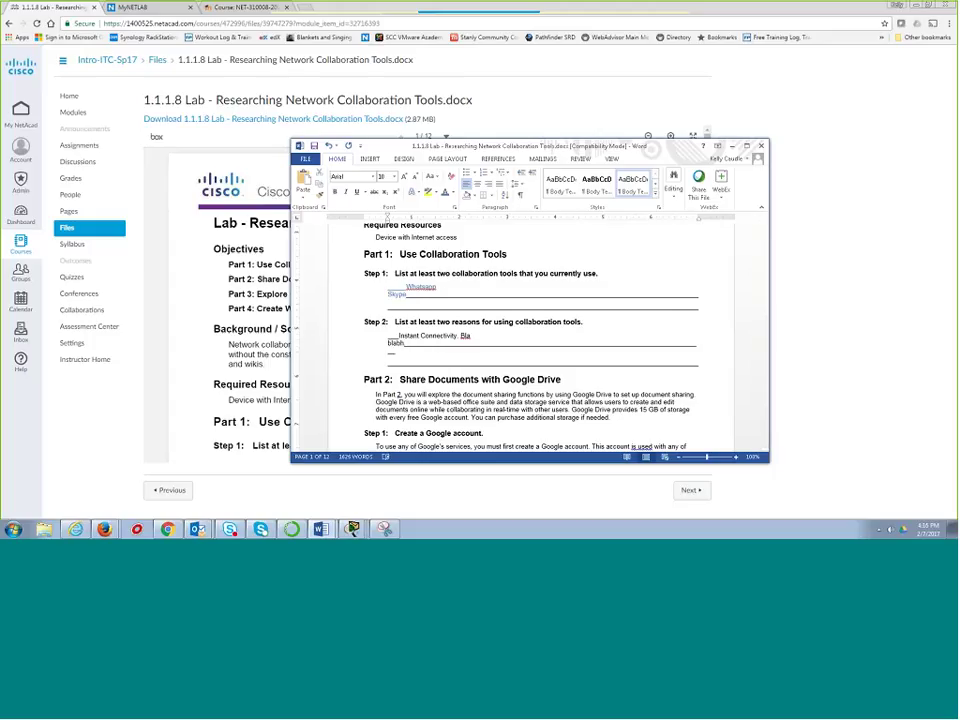
# Step: Show the lab document's Save As locations, close the document and return to the course's Modules page
pyautogui.click(305, 159)
pyautogui.click(314, 260)
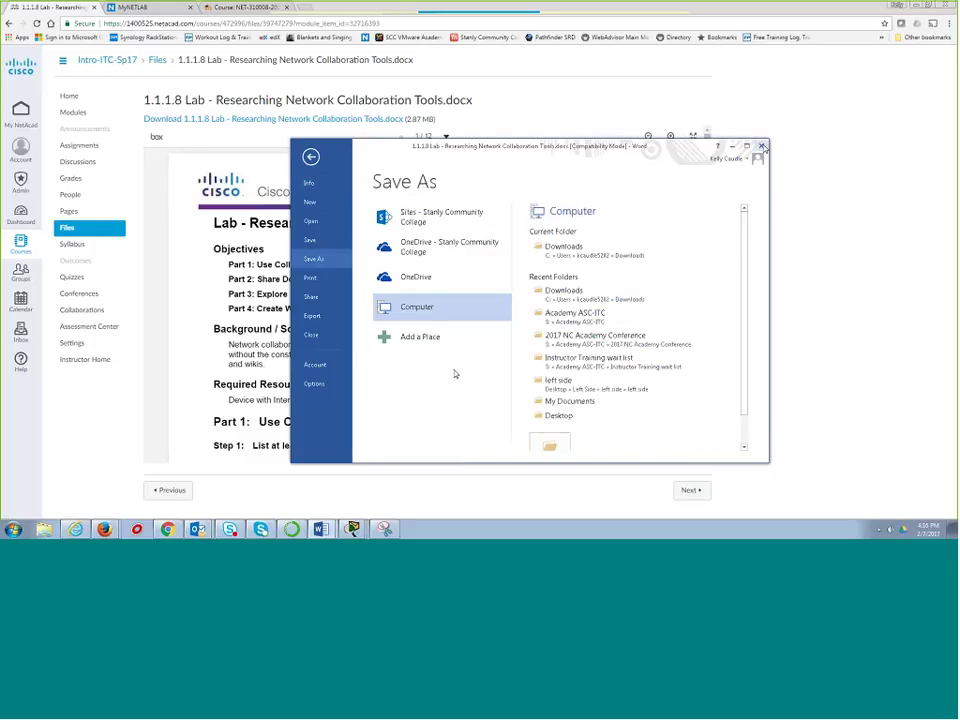
pyautogui.click(196, 133)
pyautogui.click(75, 120)
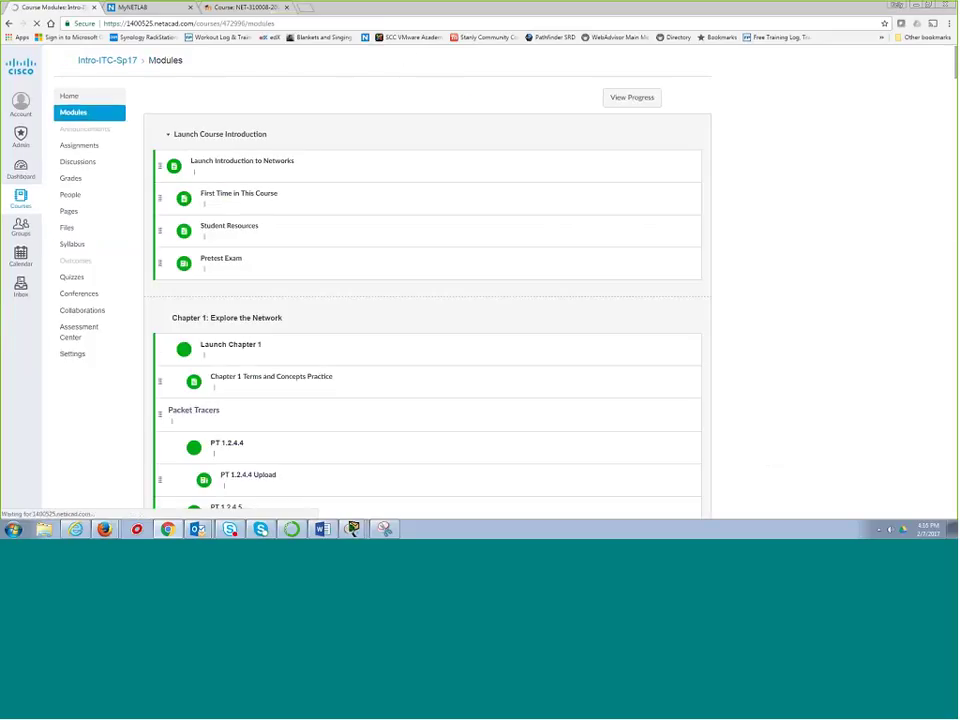
# Step: Review the Packet Tracer activities, lab documents, upload assignments and exams in the Chapter 1 and Chapter 2 modules
pyautogui.scroll(-3, 326, 321)
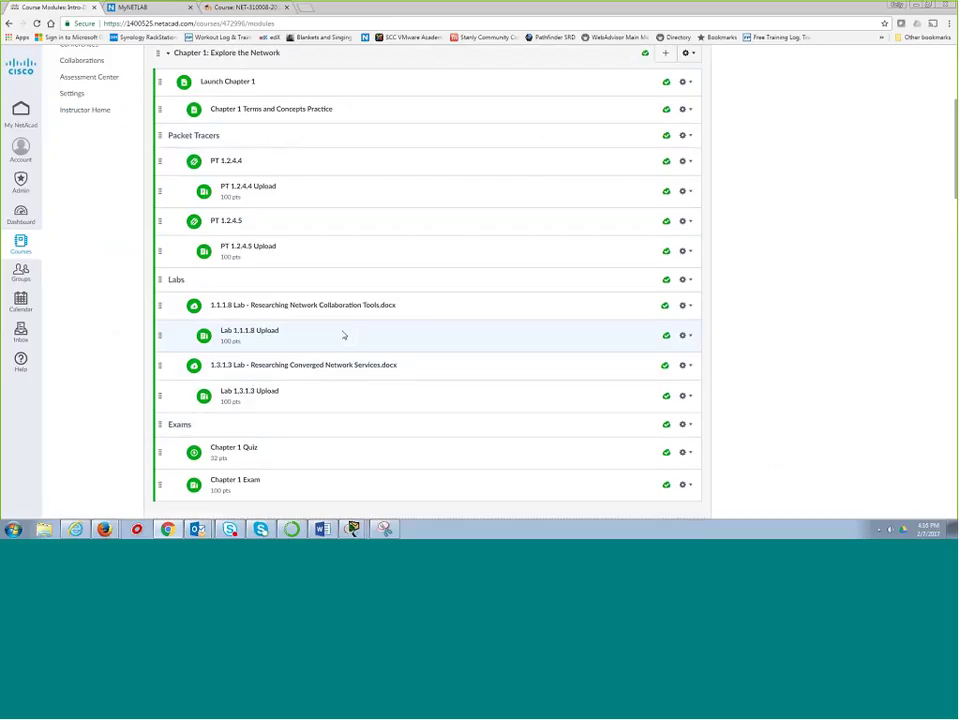
pyautogui.scroll(1, 343, 335)
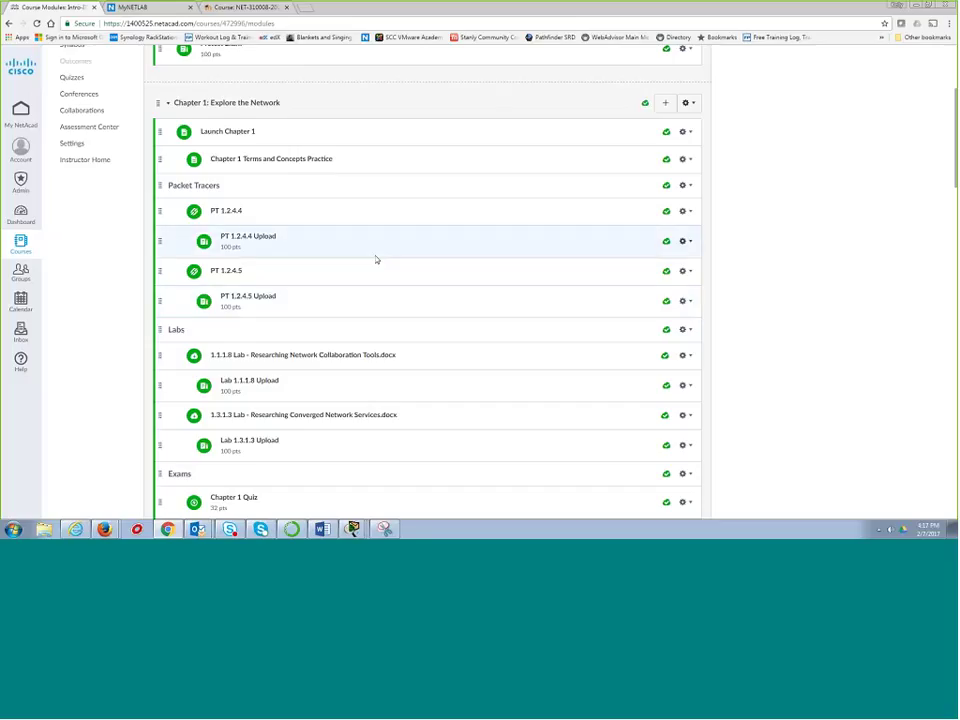
pyautogui.scroll(-6, 370, 256)
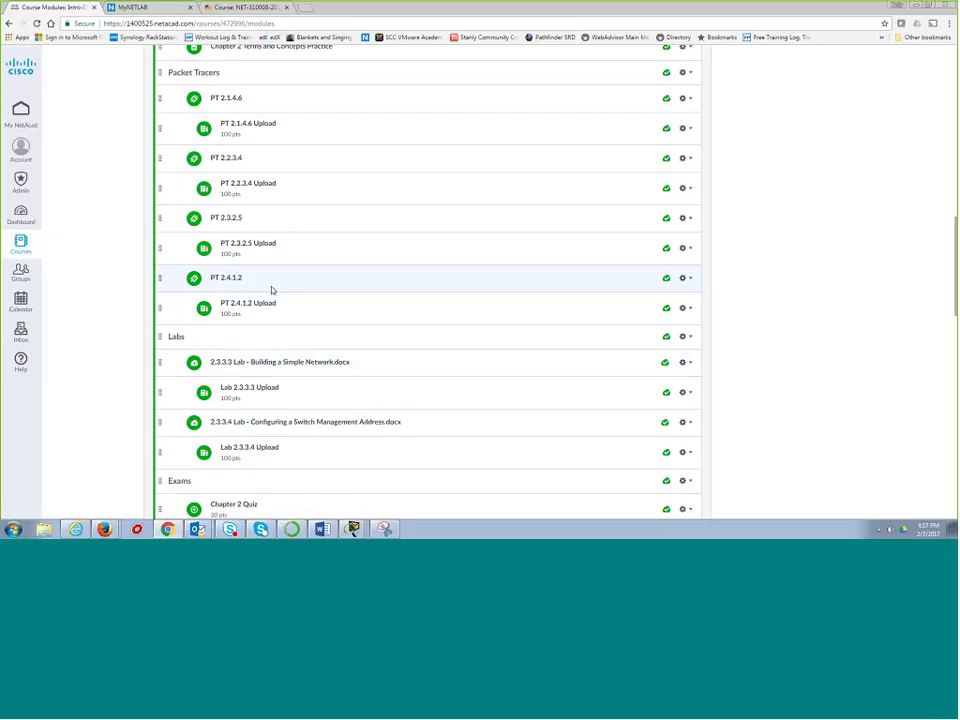
pyautogui.scroll(3, 272, 287)
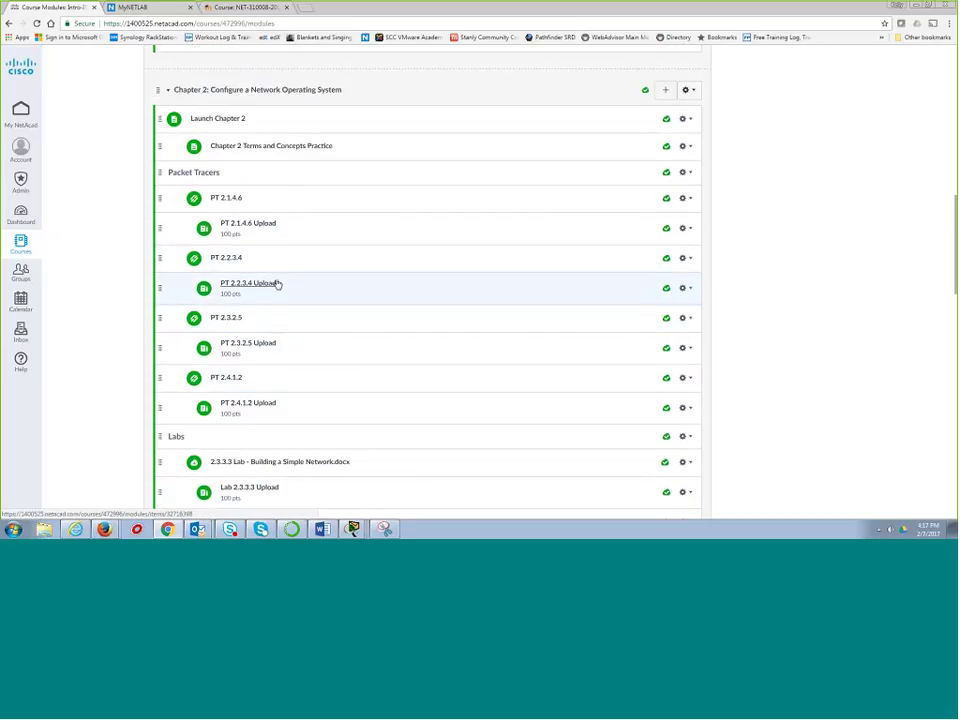
pyautogui.scroll(6, 277, 283)
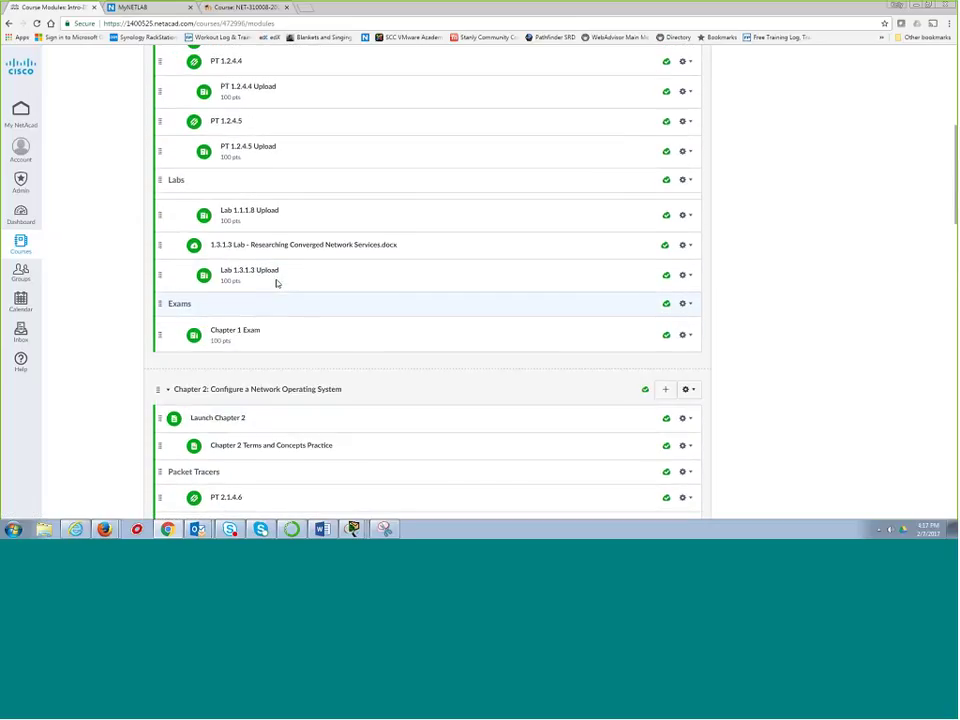
pyautogui.scroll(-1, 277, 283)
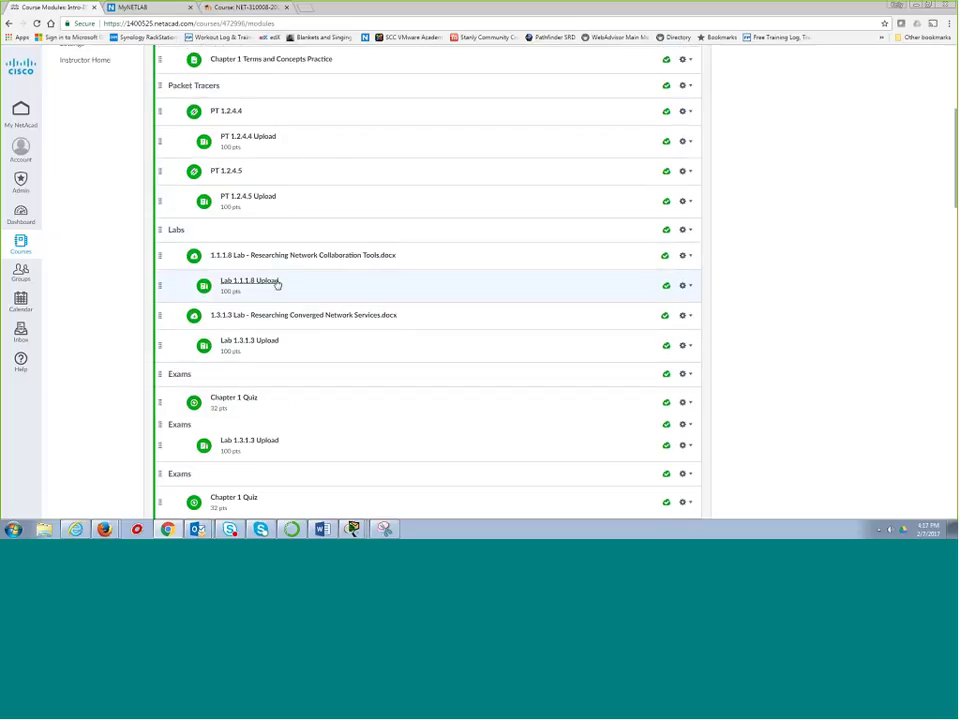
pyautogui.scroll(-5, 277, 283)
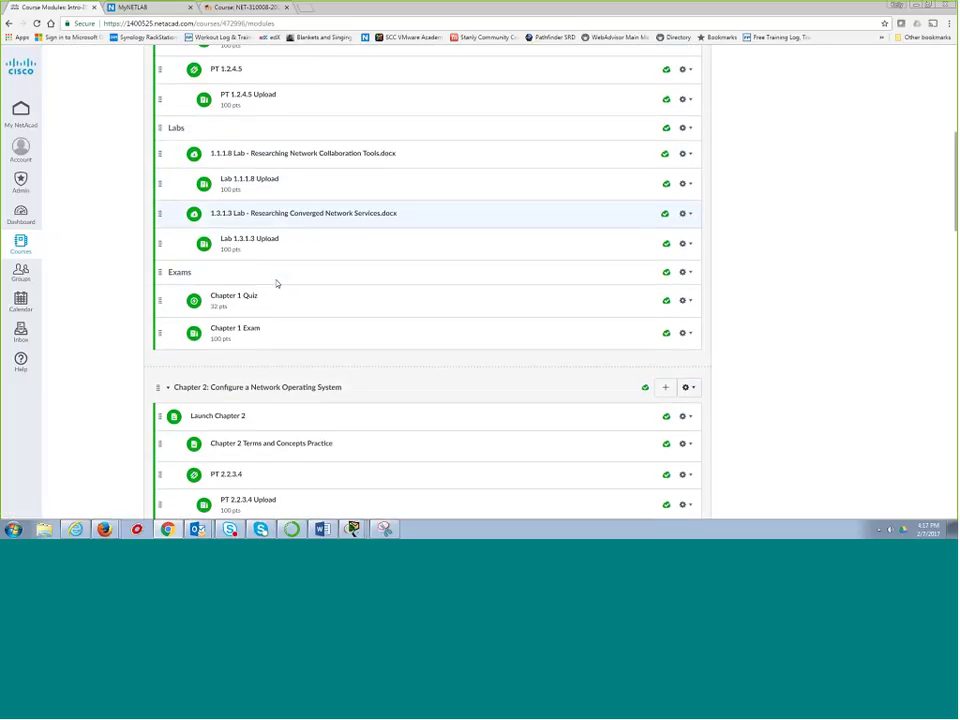
pyautogui.scroll(-5, 277, 283)
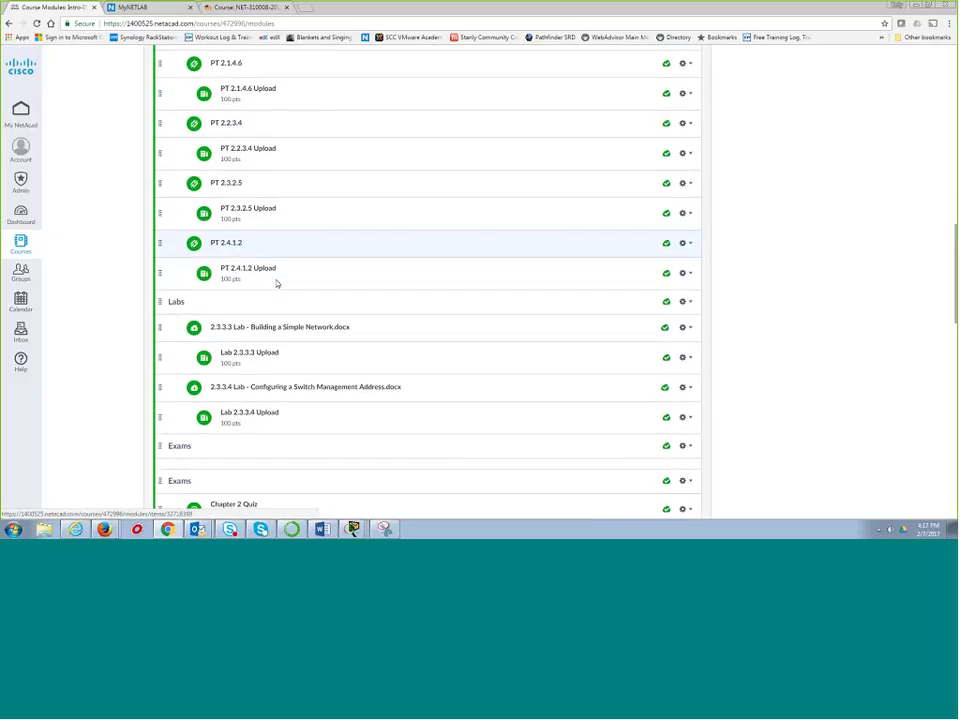
pyautogui.scroll(-1, 277, 284)
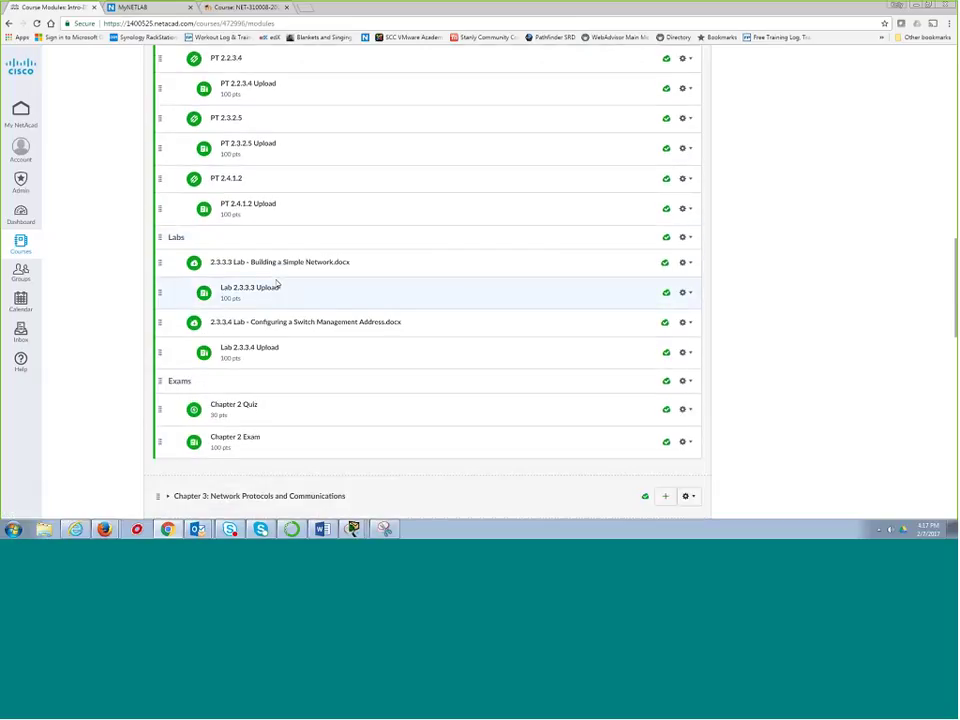
pyautogui.scroll(20, 277, 284)
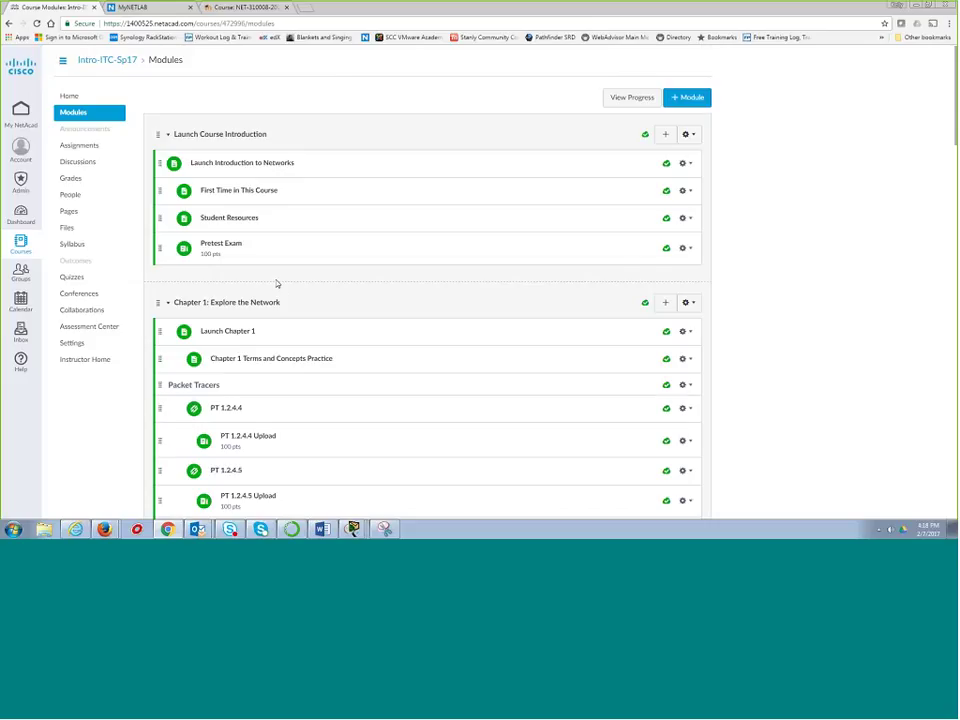
pyautogui.scroll(-3, 276, 284)
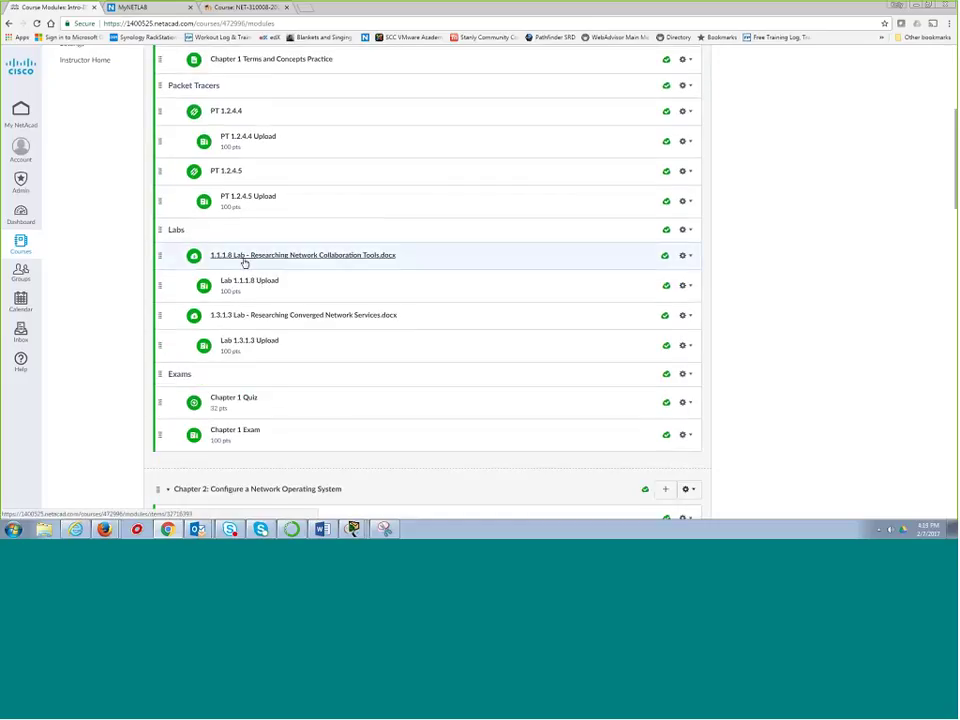
pyautogui.scroll(2, 244, 263)
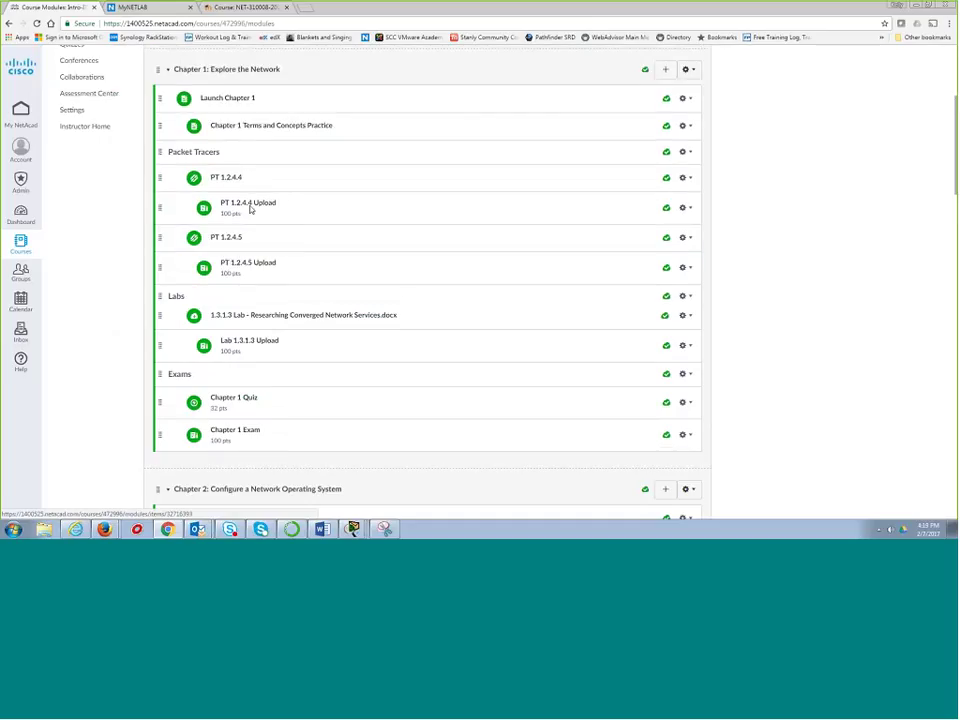
# Step: Collapse the Chapter 1 module and open the 2.3.3.3 Lab - Building a Simple Network document from Chapter 2 in Word
pyautogui.click(170, 157)
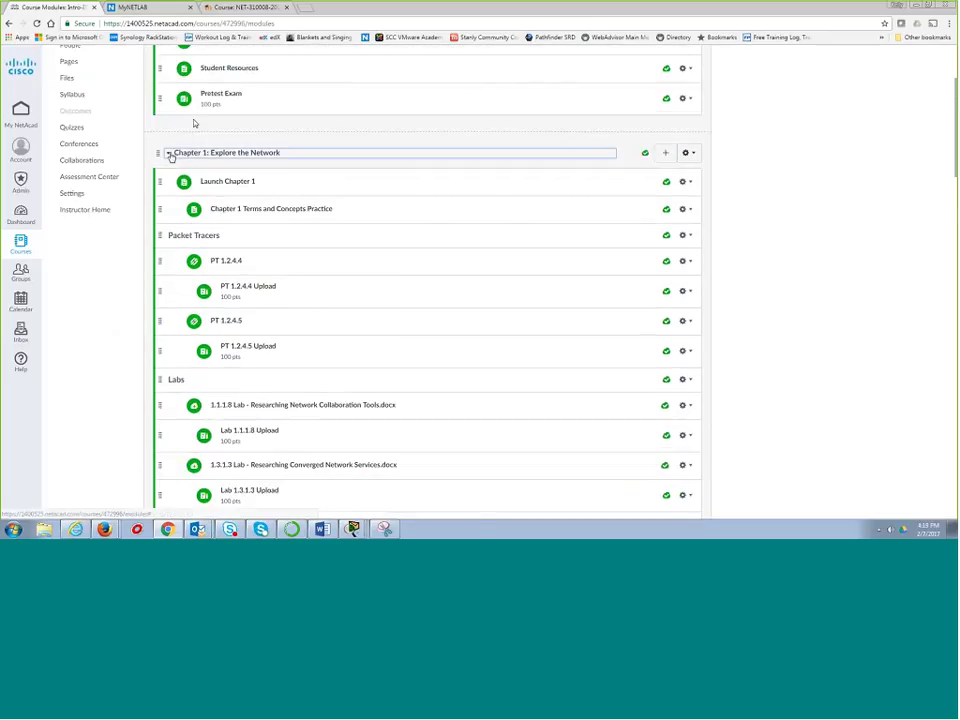
pyautogui.click(171, 155)
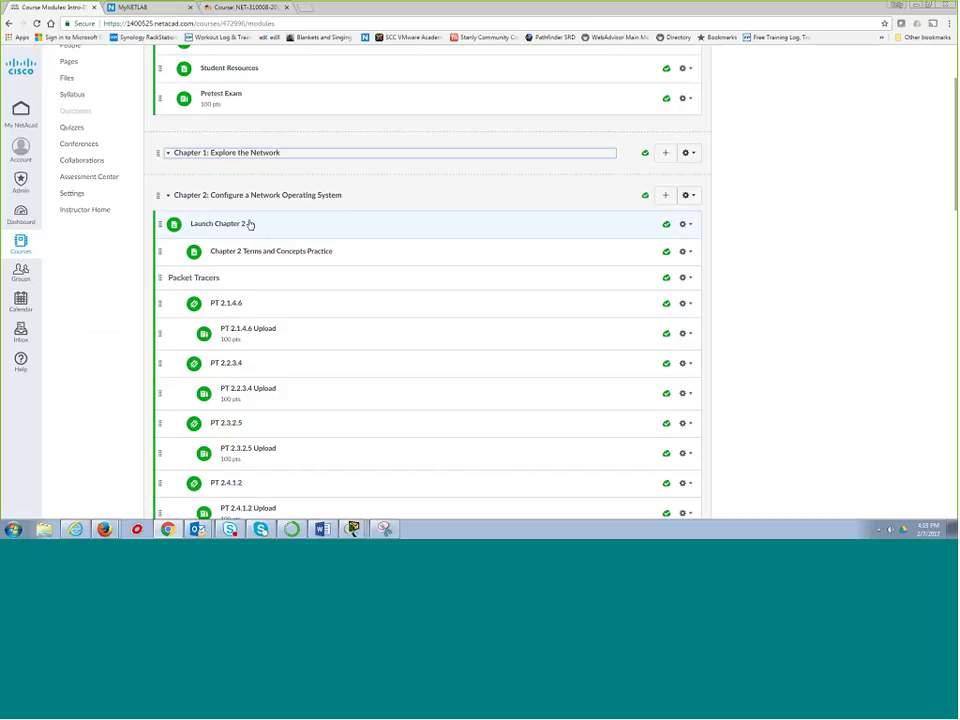
pyautogui.scroll(-1, 230, 230)
pyautogui.scroll(-1, 211, 237)
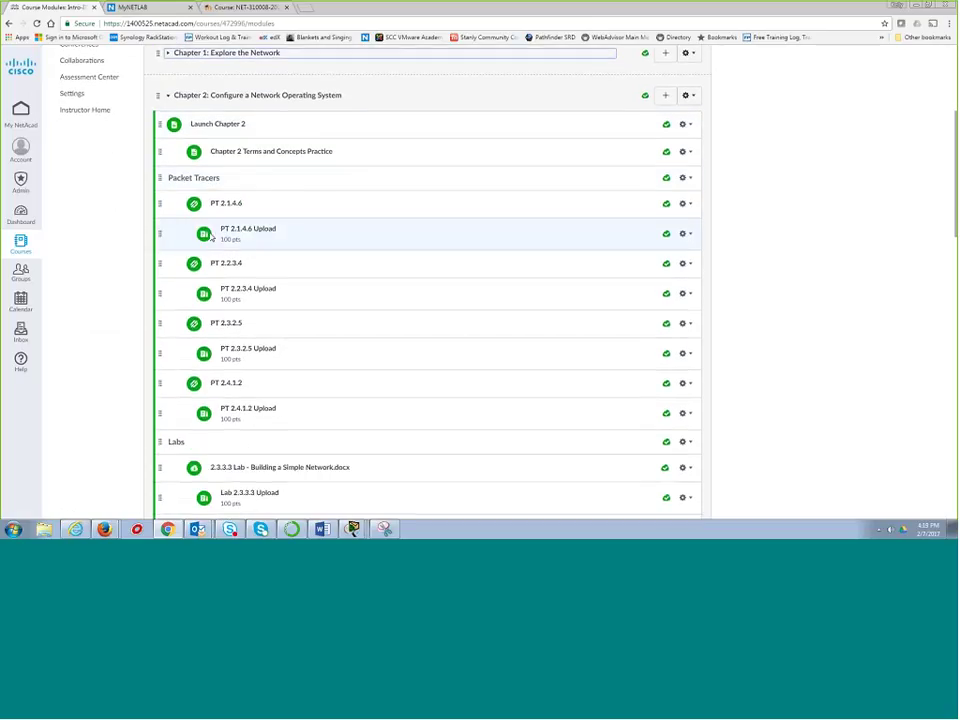
pyautogui.scroll(-3, 210, 237)
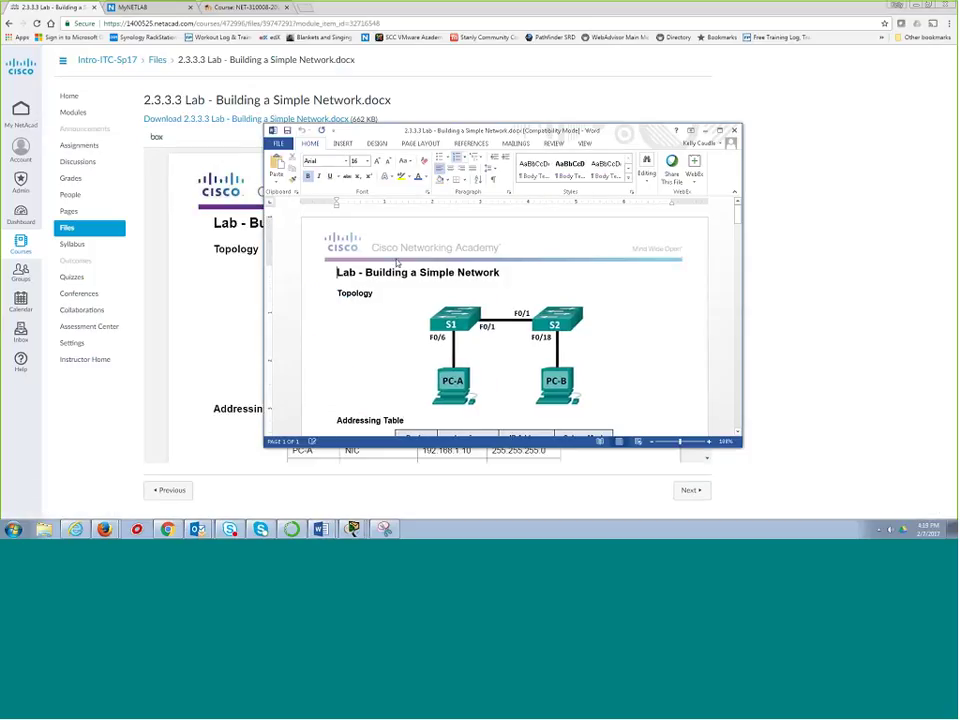
# Step: Review the topology, addressing table and PC configuration instructions in the 2.3.3.3 Lab - Building a Simple Network document
pyautogui.scroll(-3, 558, 360)
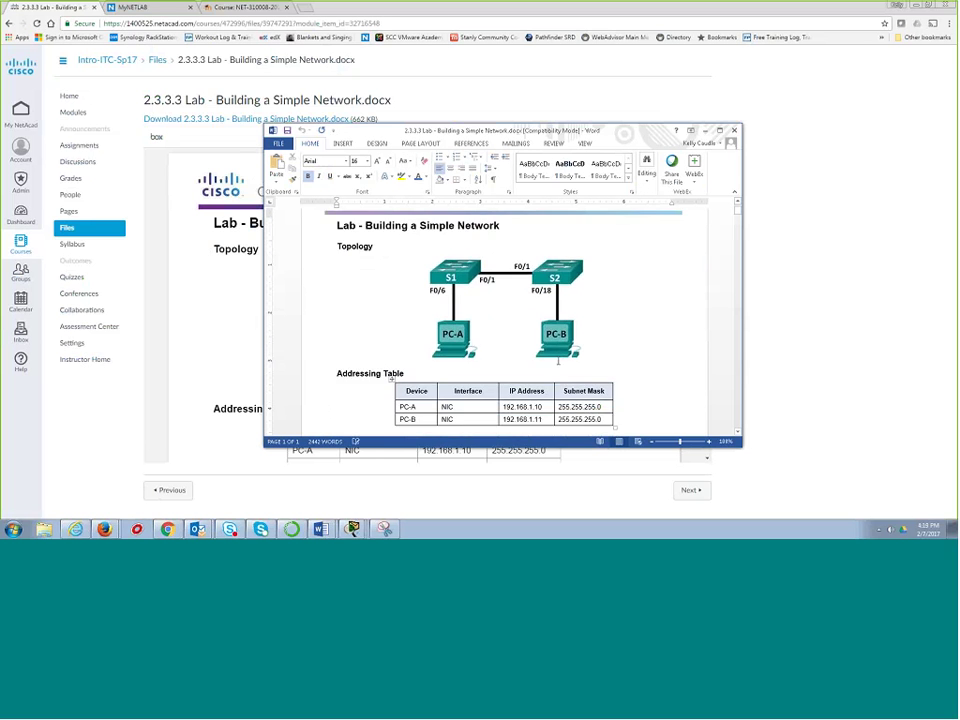
pyautogui.scroll(-10, 558, 360)
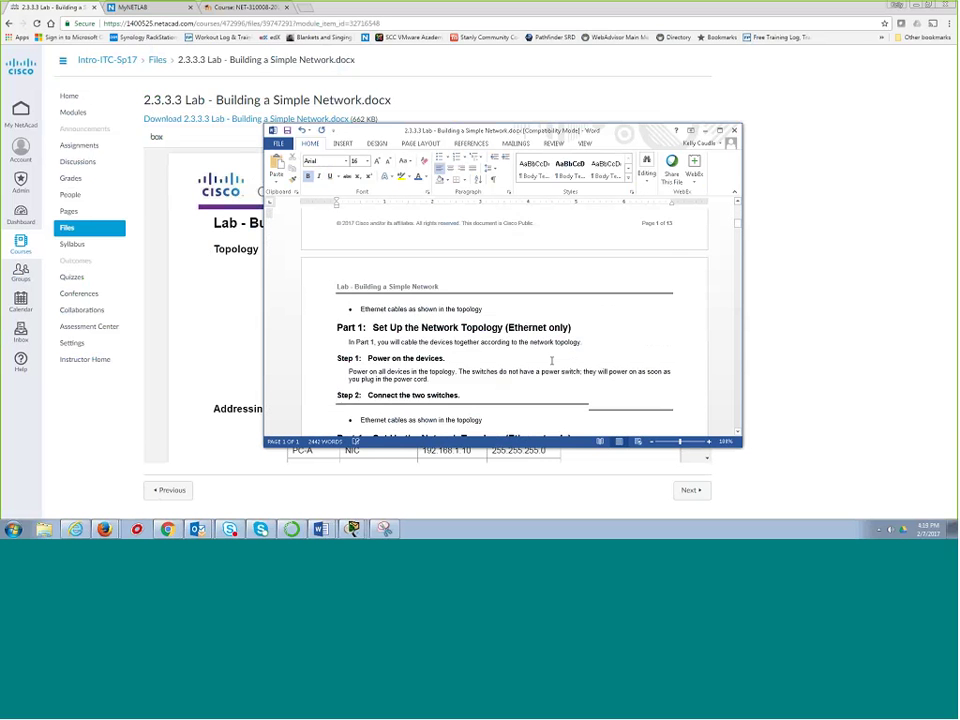
pyautogui.scroll(-15, 551, 362)
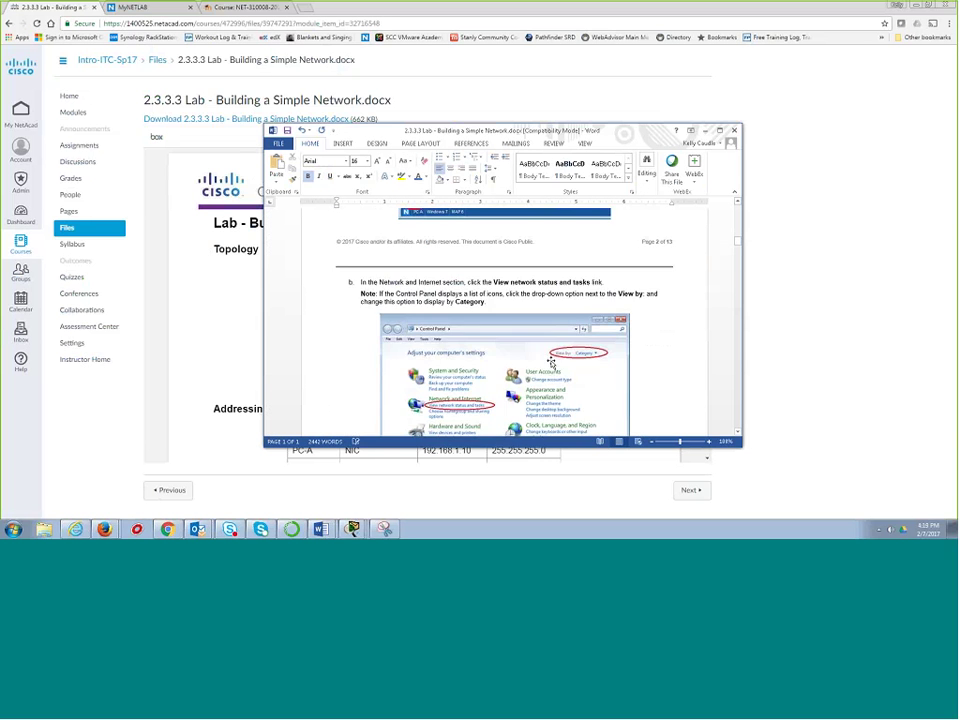
pyautogui.scroll(-15, 551, 362)
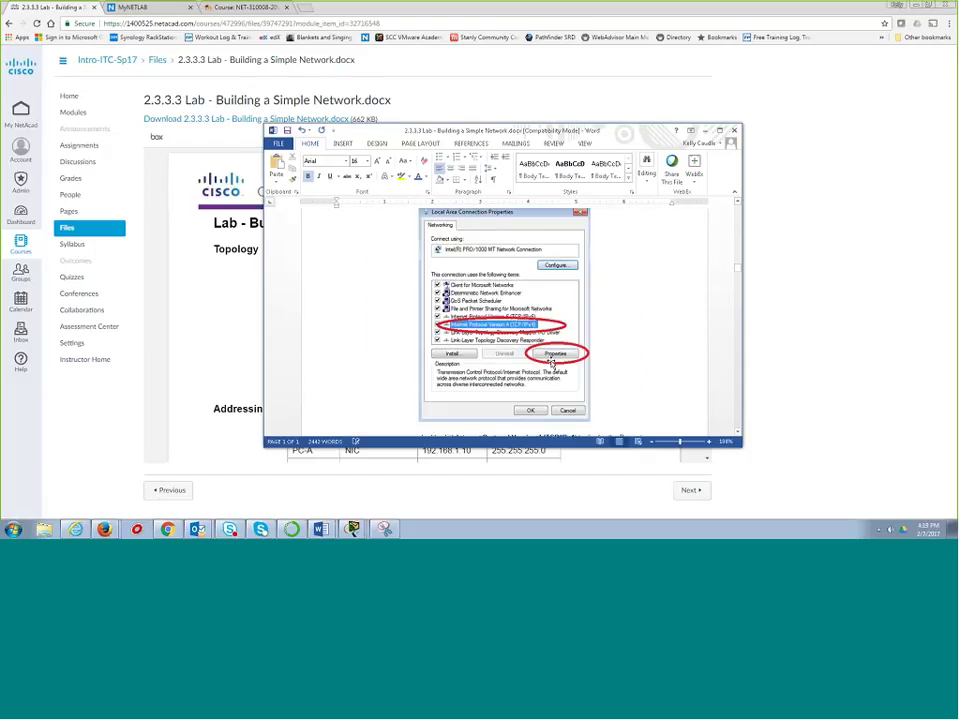
pyautogui.scroll(-3, 550, 365)
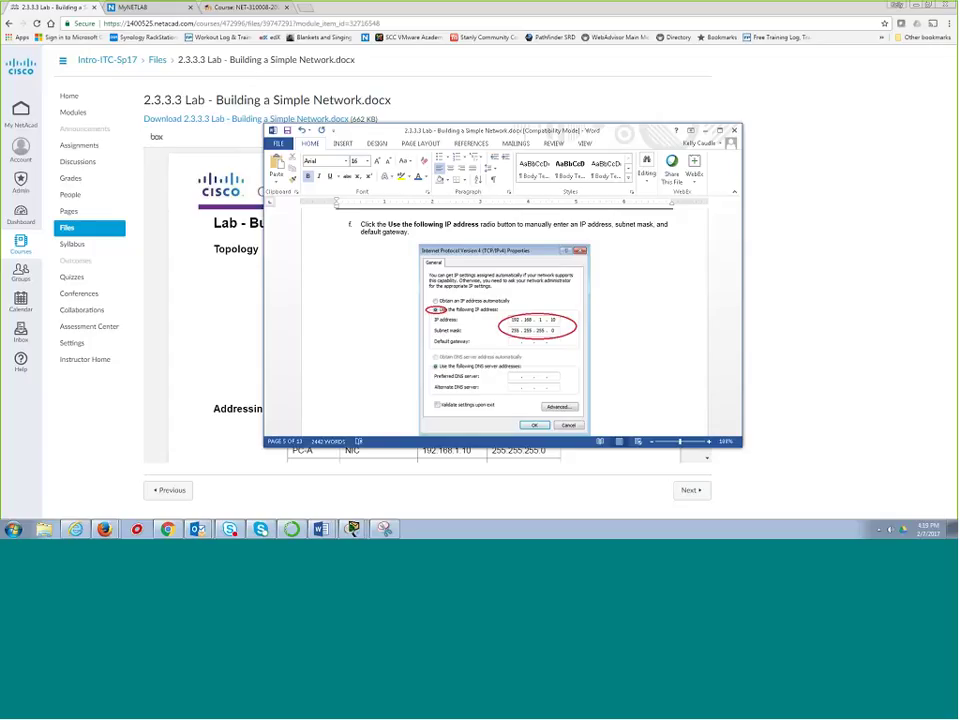
# Step: Check the instructor MyNETLAB page in Chrome and switch to the student MyNETLAB session in Internet Explorer
pyautogui.click(142, 10)
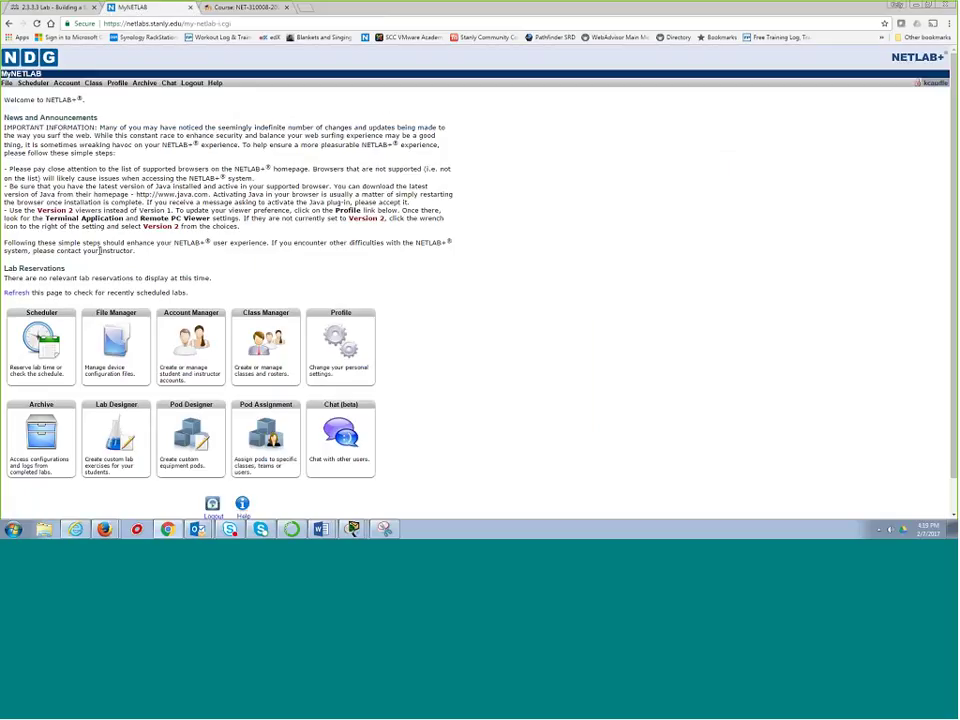
pyautogui.moveTo(70, 533)
pyautogui.click(70, 506)
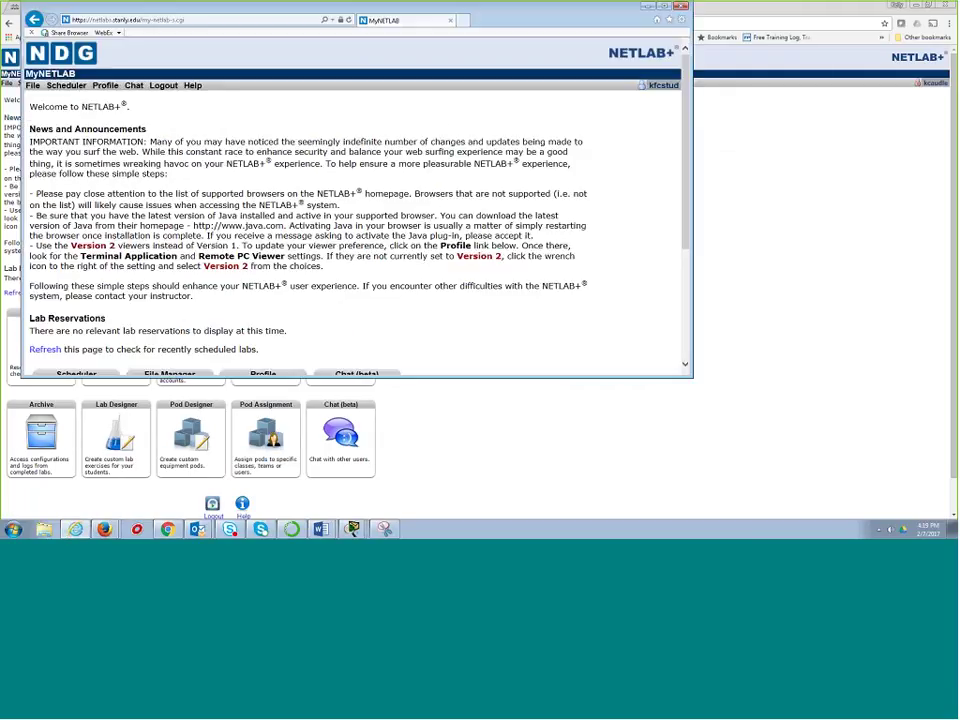
pyautogui.moveTo(336, 107); pyautogui.dragTo(336, 107)
# Step: Maximize the student MyNETLAB window and open the Scheduler's lab exercise list for the ITC-Intro-Sp17 class
pyautogui.scroll(-3, 480, 280)
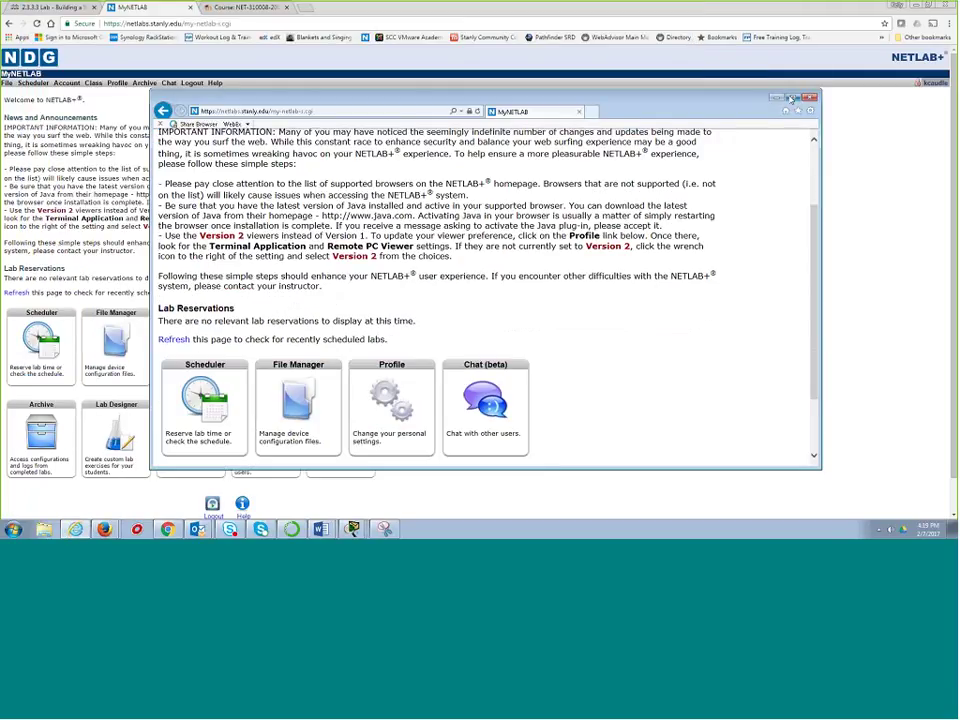
pyautogui.click(790, 98)
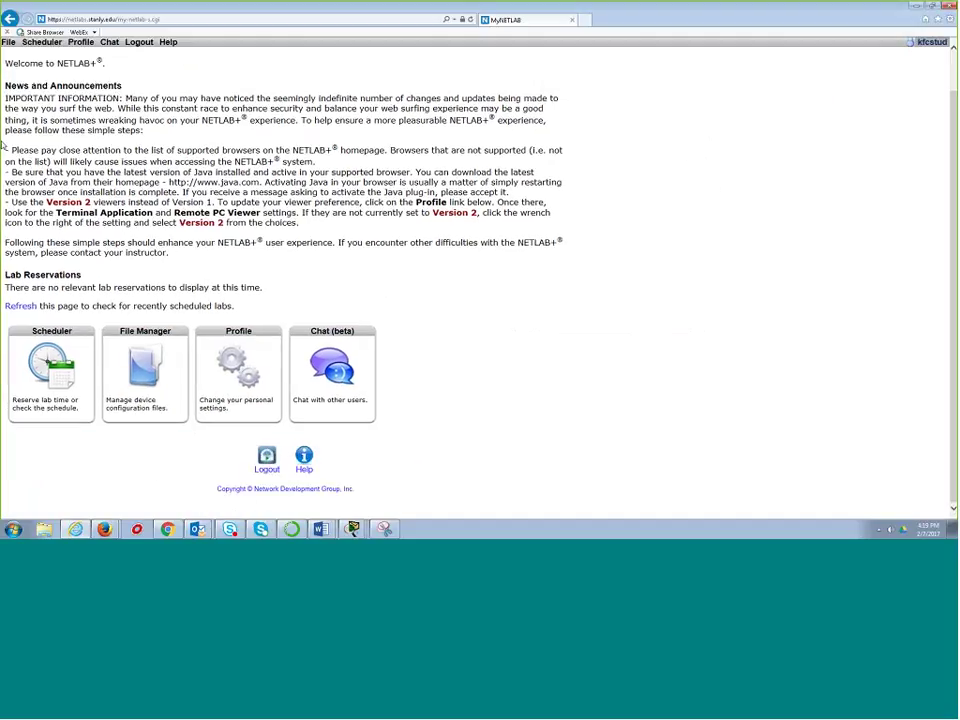
pyautogui.click(51, 366)
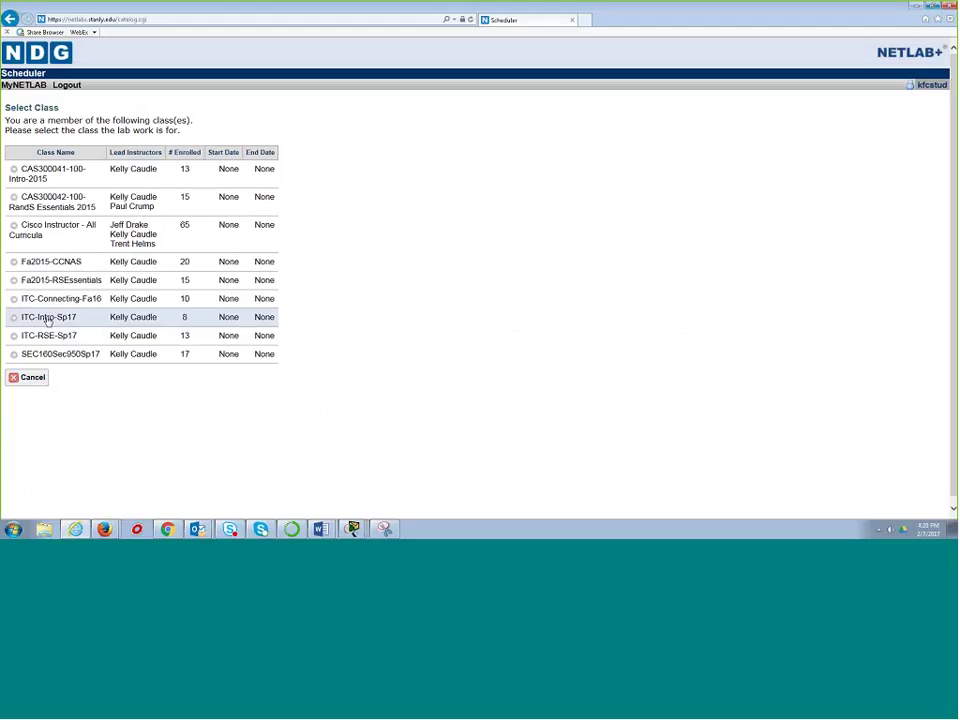
pyautogui.click(47, 320)
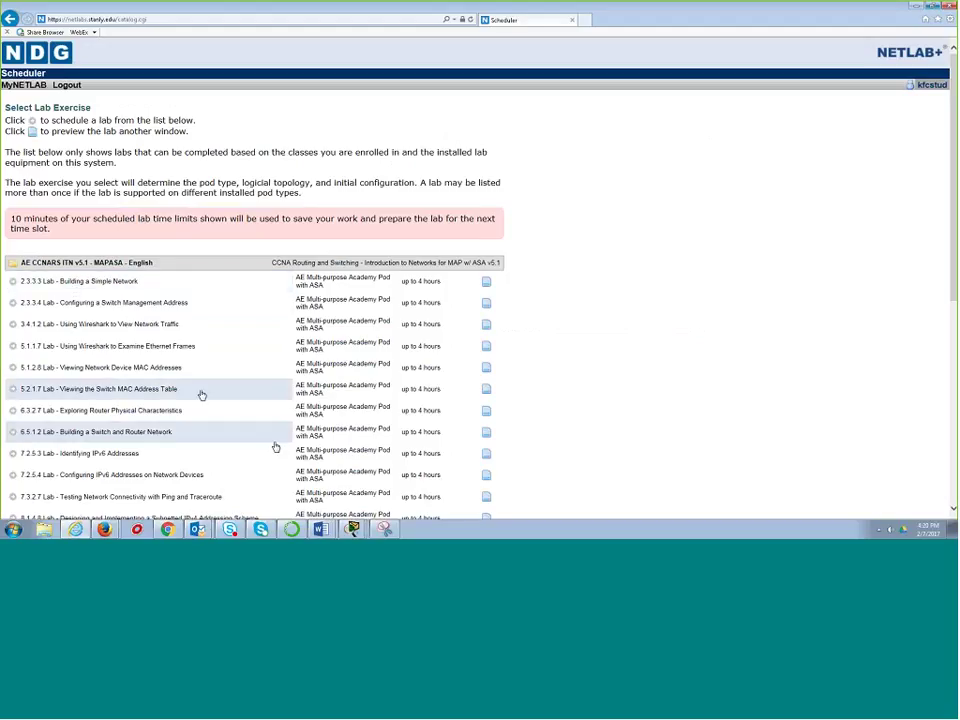
# Step: Compare the title at the start of the 2.3.3.3 Word document with the scheduler's lab list, and return to the list
pyautogui.moveTo(321, 528)
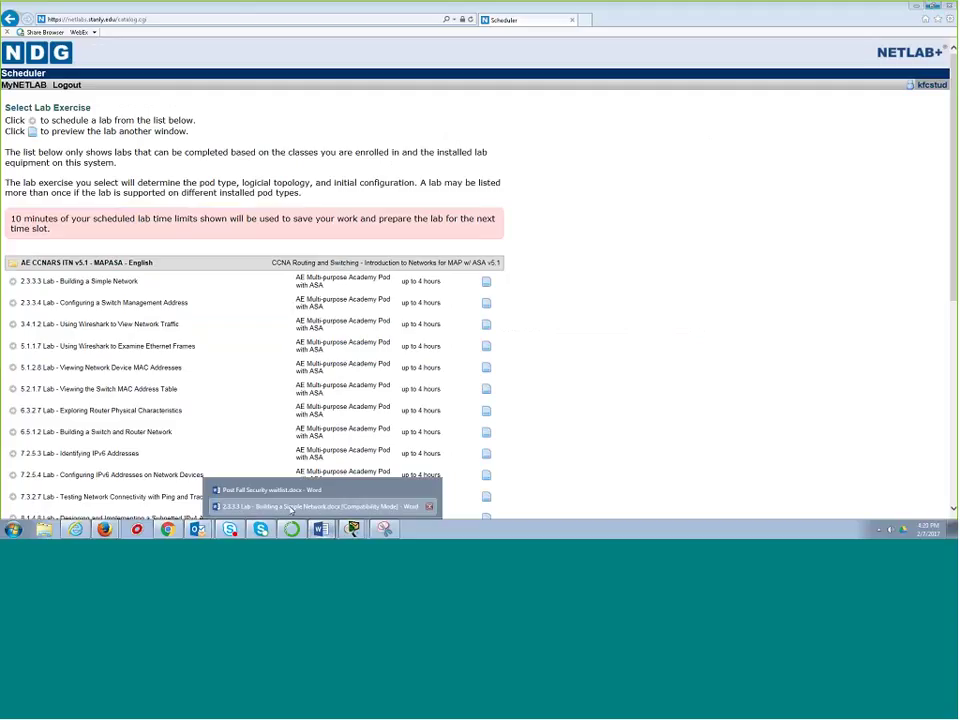
pyautogui.click(330, 503)
pyautogui.scroll(5, 508, 345)
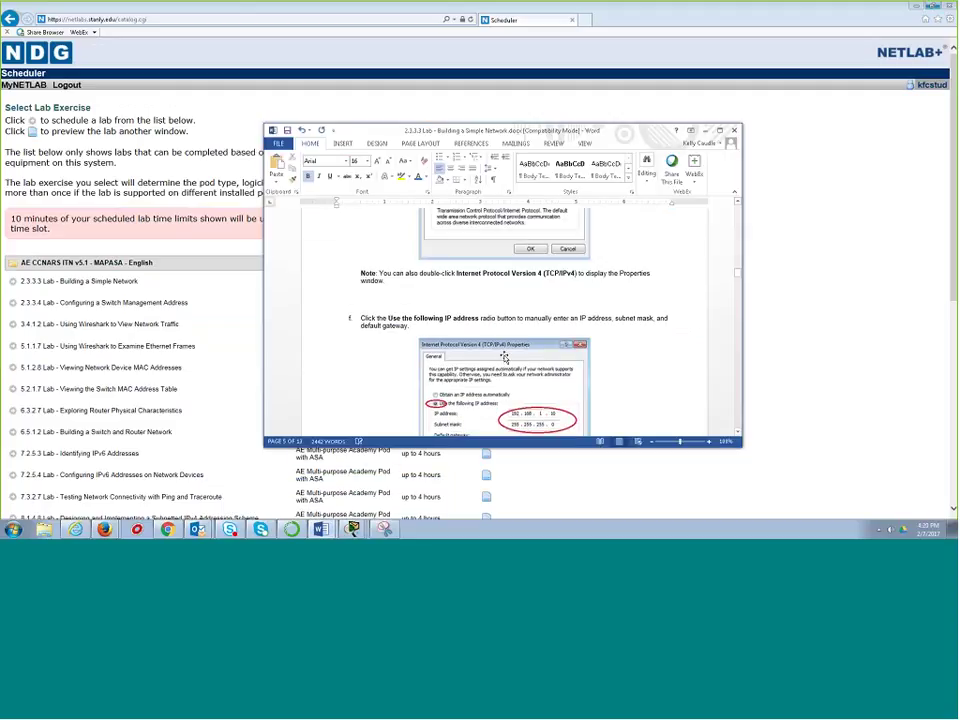
pyautogui.scroll(3, 505, 325)
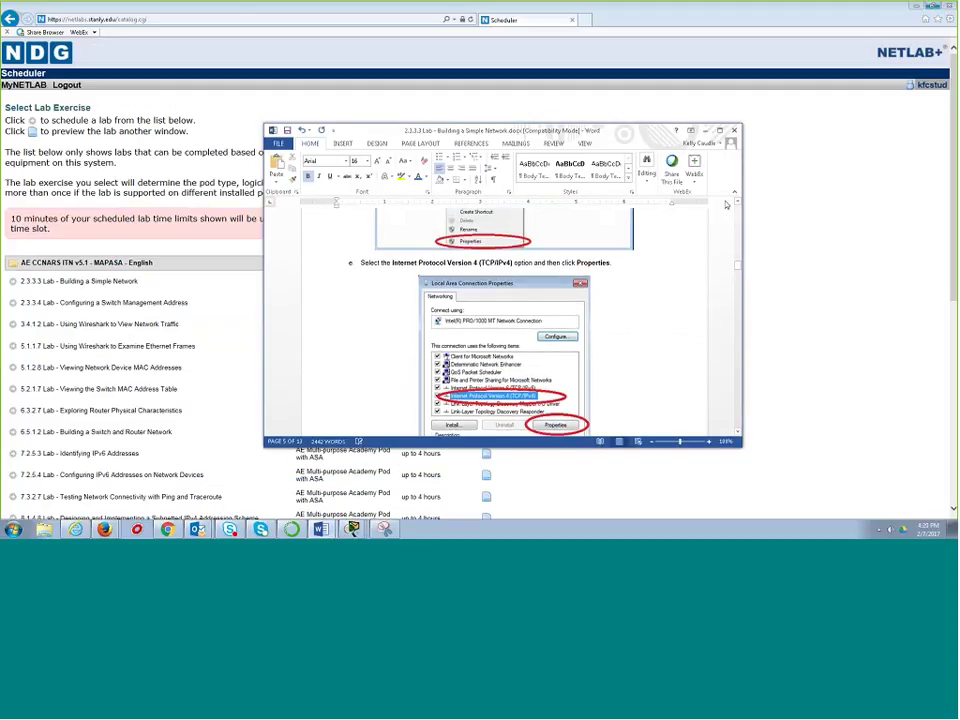
pyautogui.moveTo(737, 254); pyautogui.dragTo(737, 206)
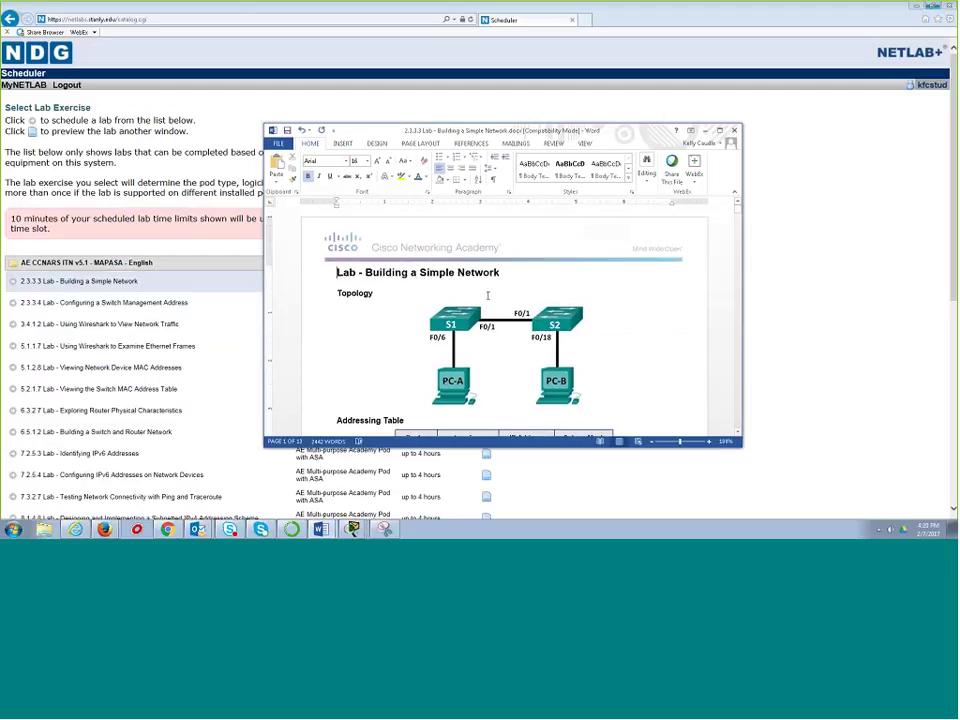
pyautogui.click(795, 317)
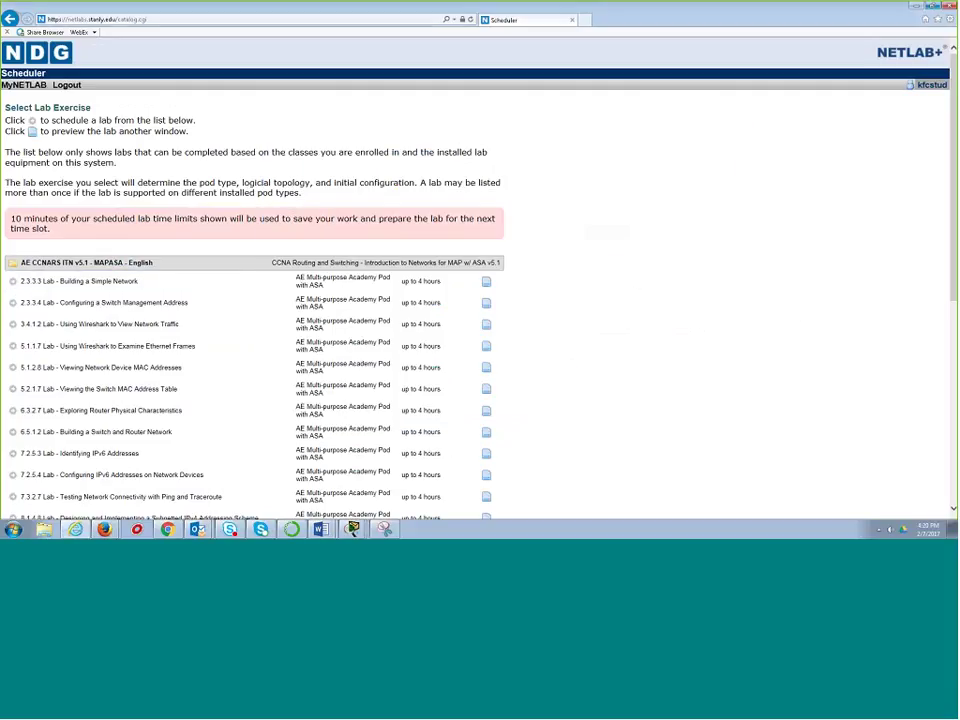
# Step: Select 2.3.3.3 Lab - Building a Simple Network for scheduling and check pod availability on February 12 and February 7
pyautogui.click(66, 281)
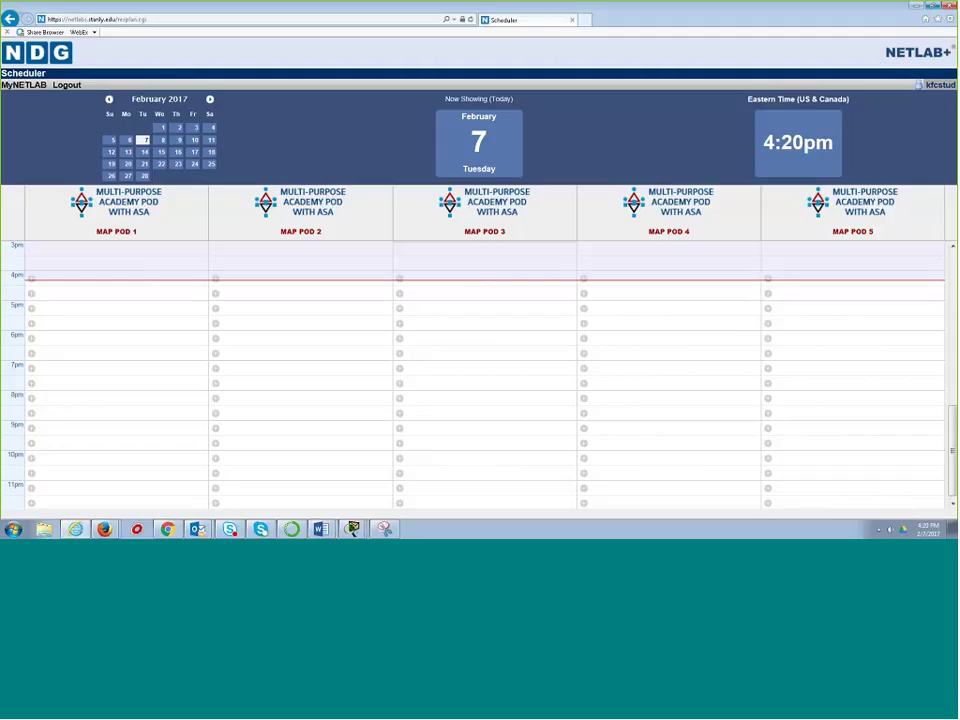
pyautogui.click(111, 151)
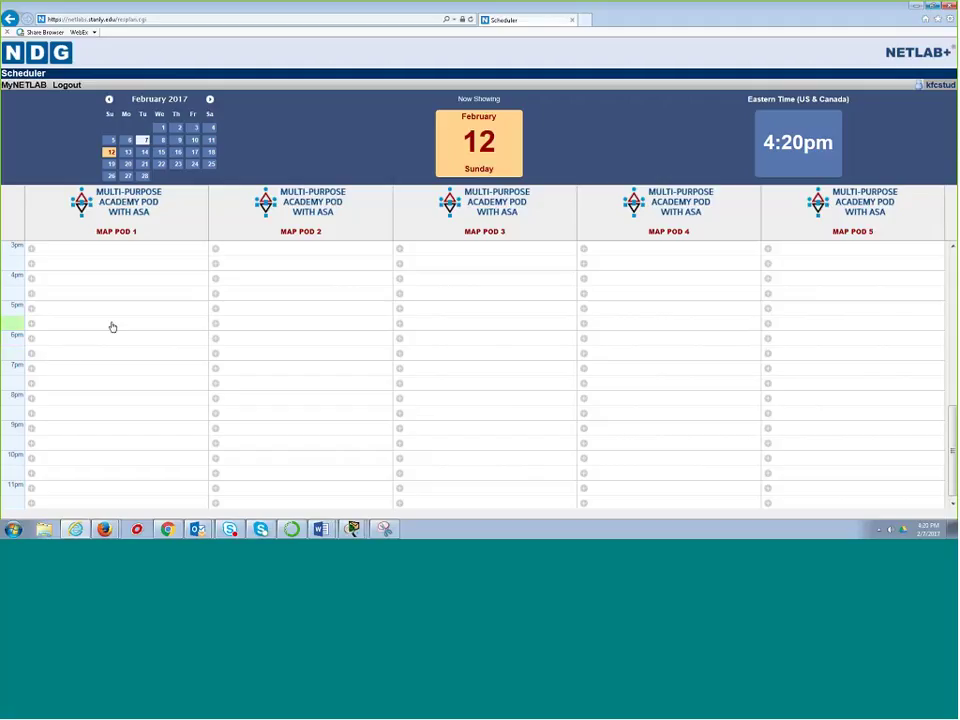
pyautogui.click(143, 140)
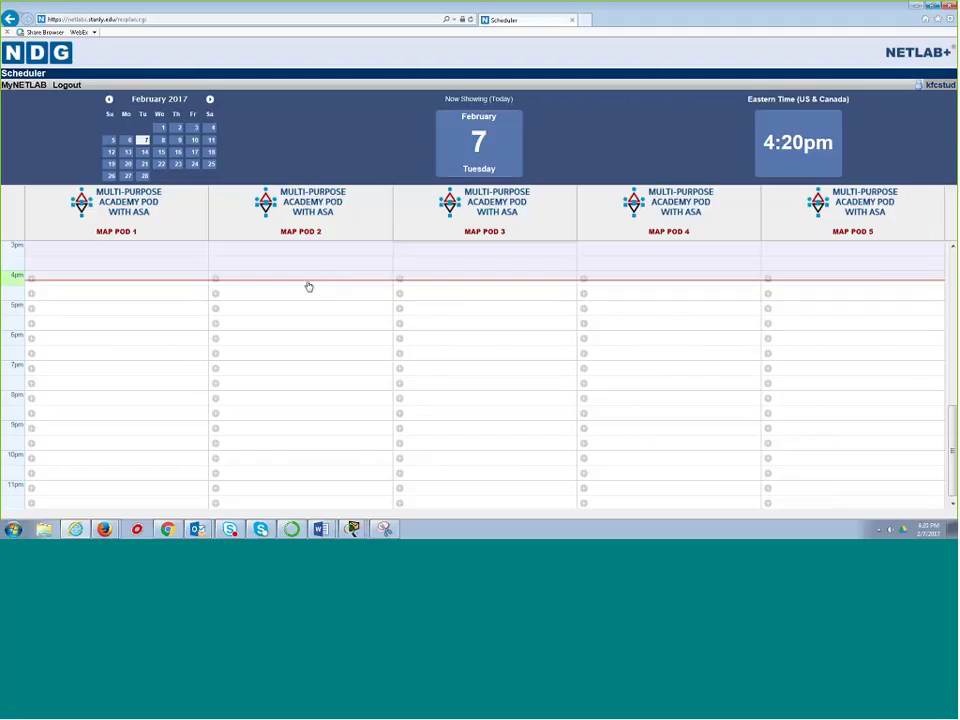
# Step: Reserve MAP POD 3 from now until 07:00pm on February 7, 2017 with the exercise's default configs, and enter the lab
pyautogui.click(440, 288)
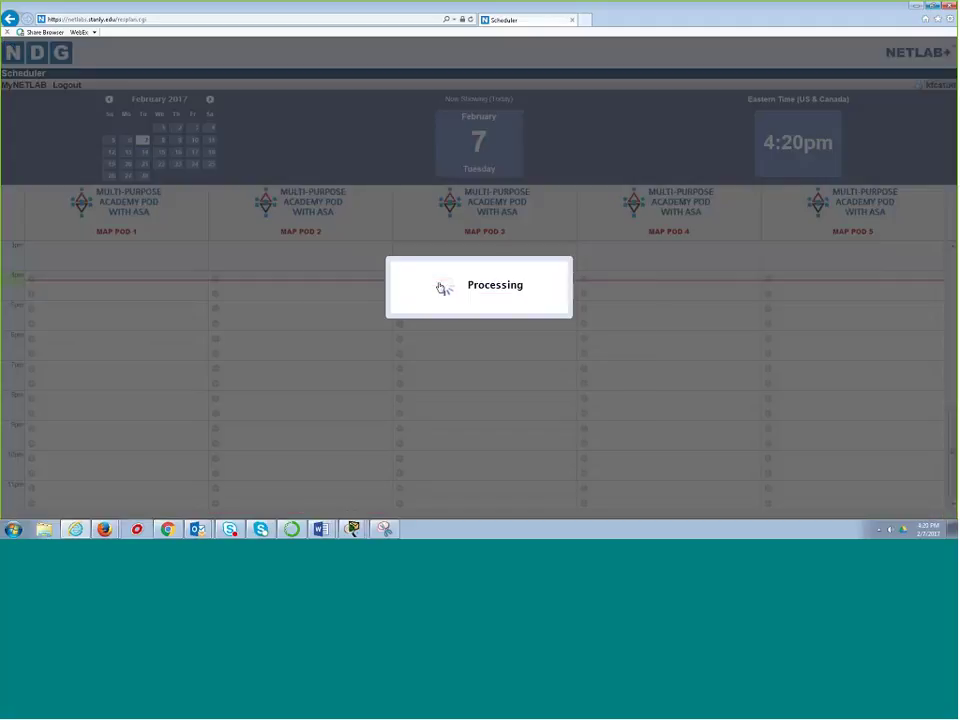
pyautogui.click(524, 308)
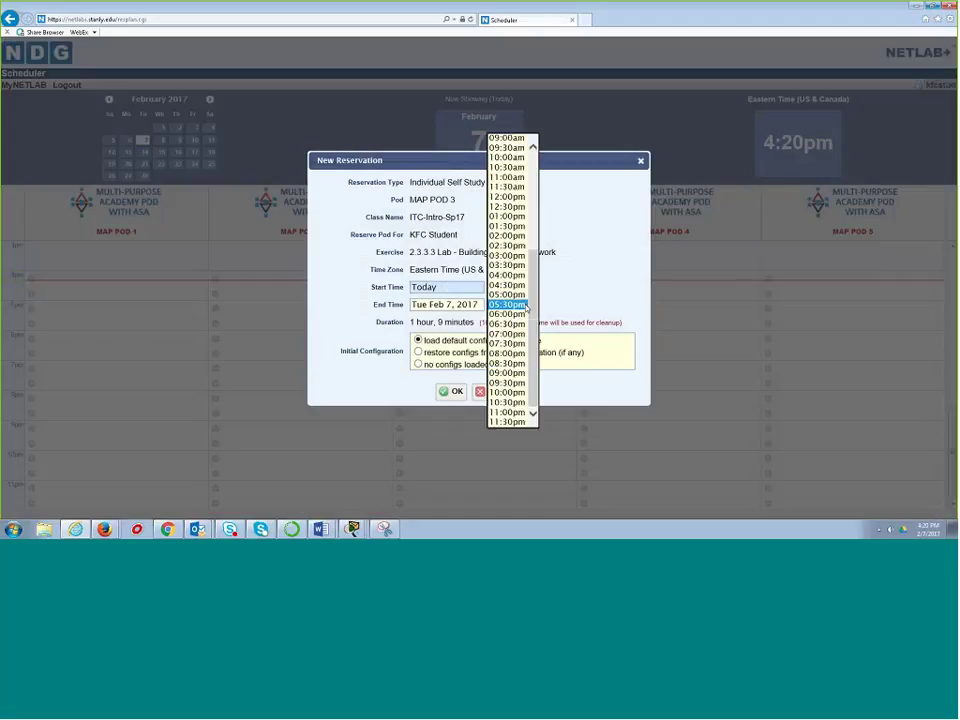
pyautogui.click(507, 333)
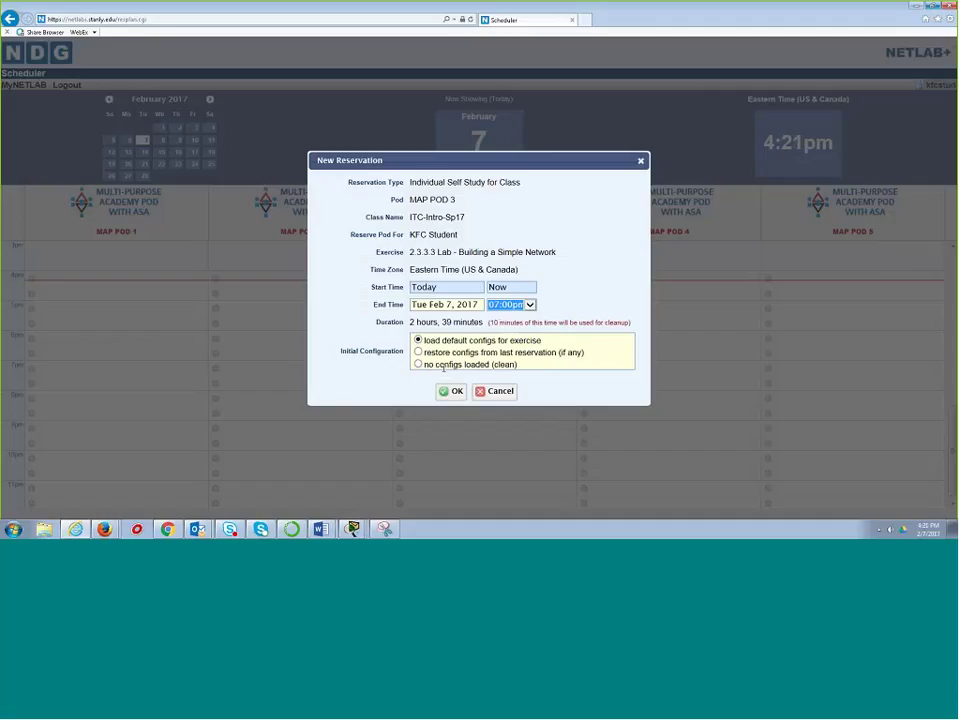
pyautogui.click(450, 391)
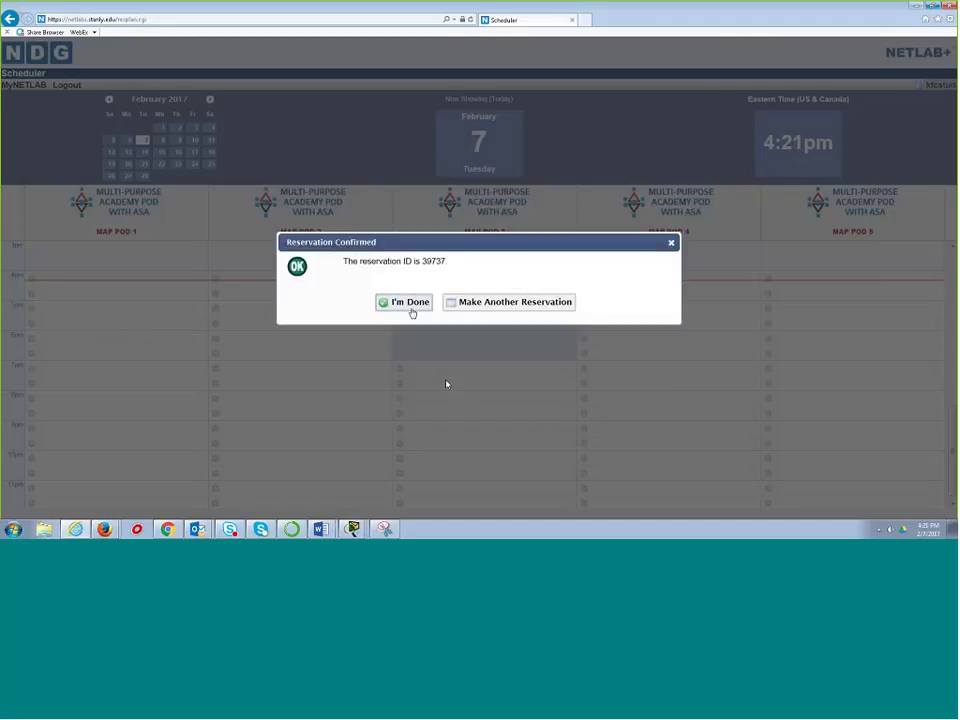
pyautogui.click(408, 302)
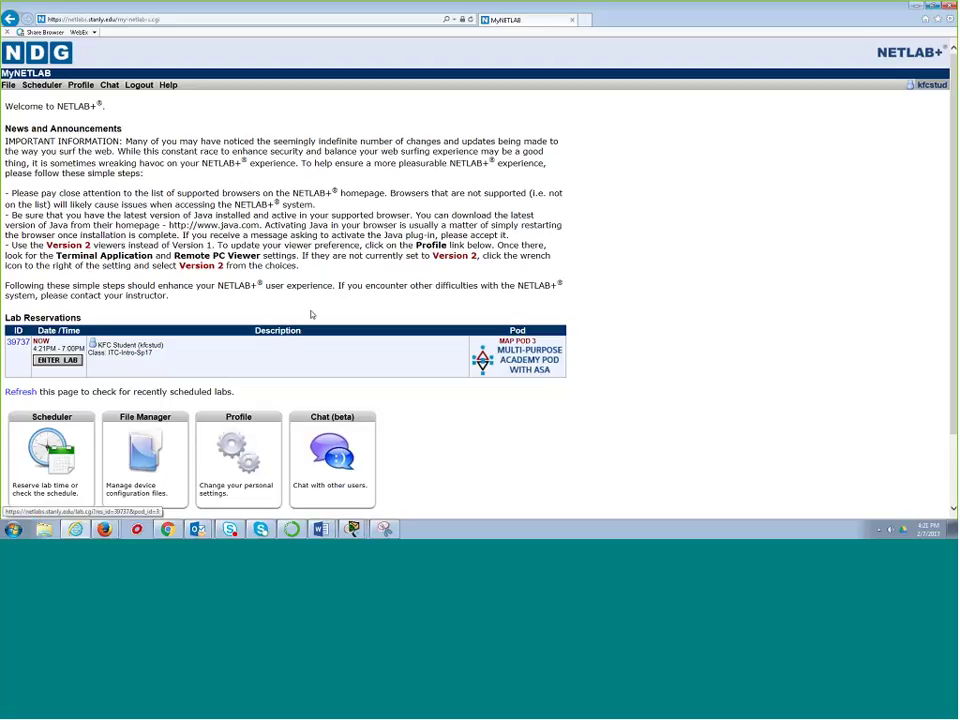
pyautogui.click(60, 361)
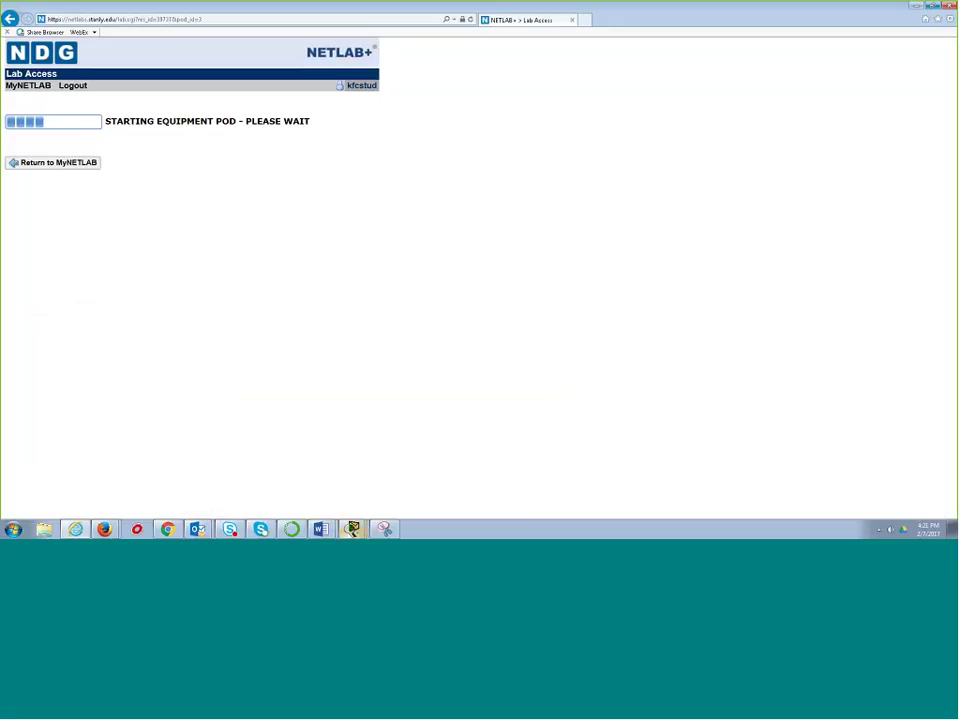
# Step: Close all open Packet Tracer windows without saving the work
pyautogui.moveTo(352, 528)
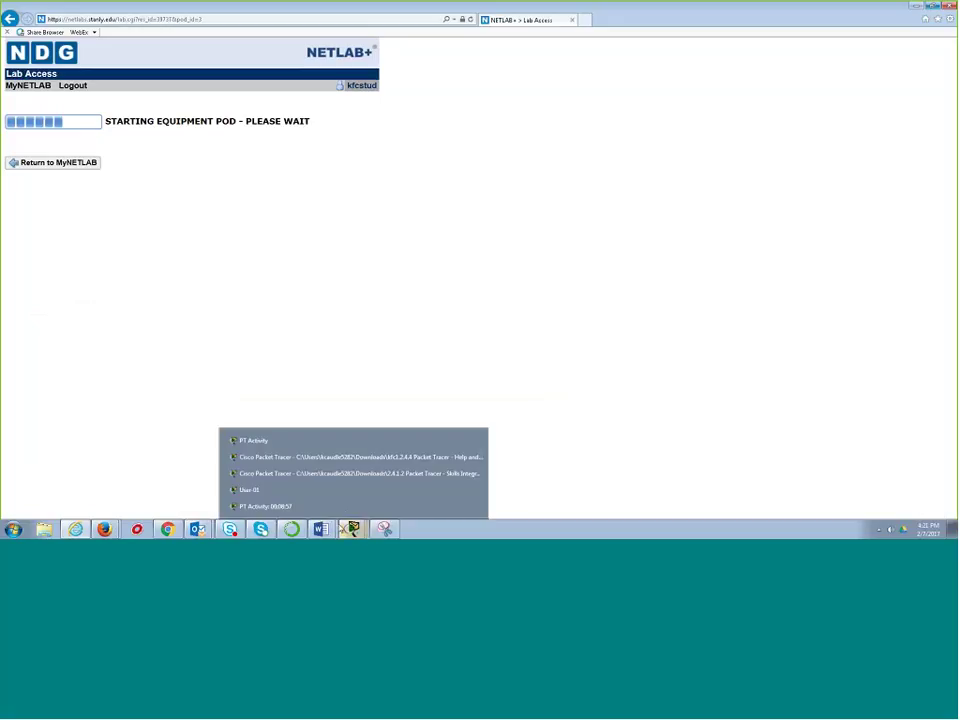
pyautogui.rightClick(352, 528)
pyautogui.click(352, 528)
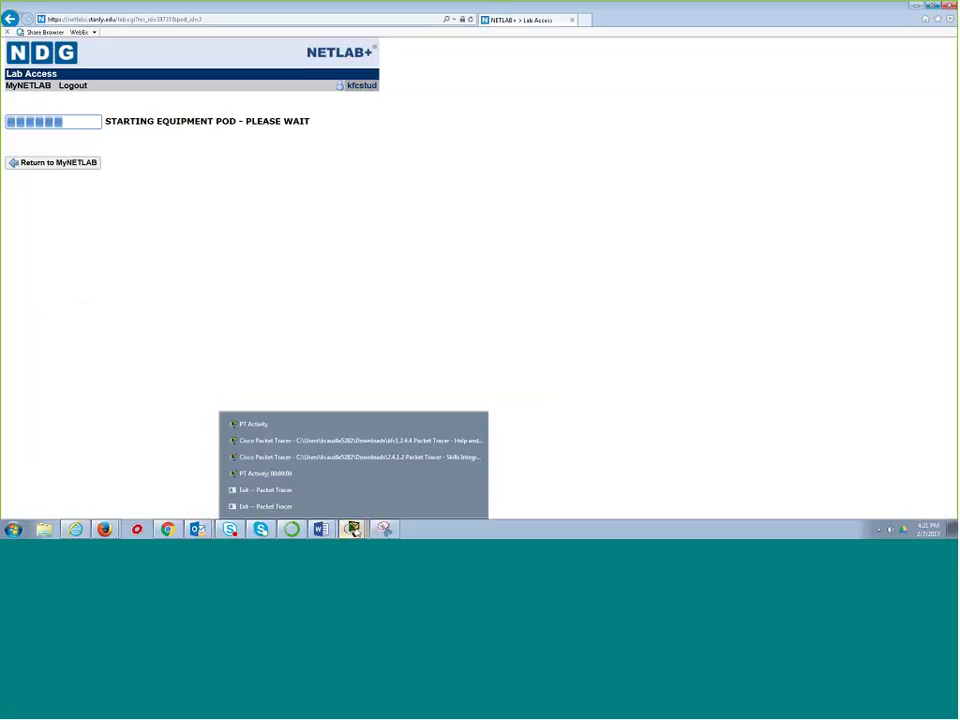
pyautogui.click(388, 490)
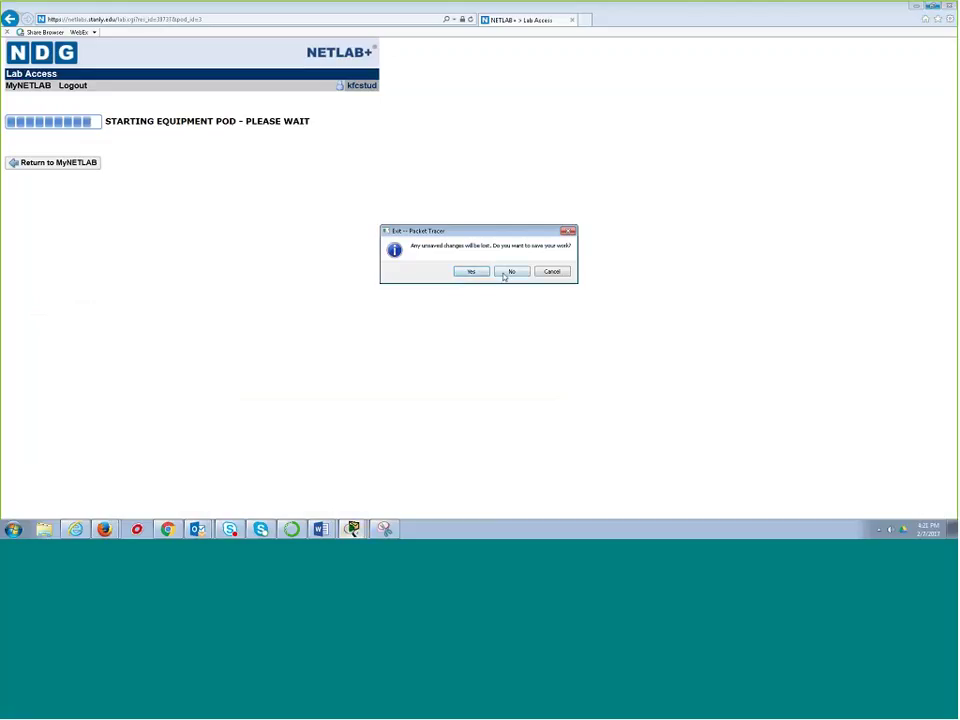
pyautogui.click(506, 274)
pyautogui.click(353, 528)
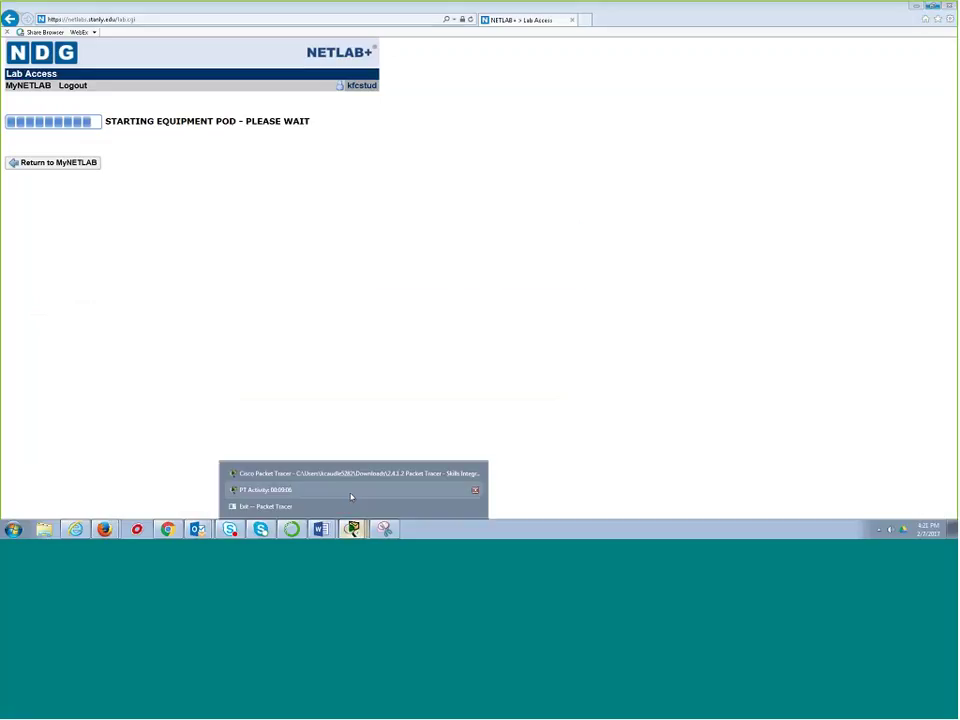
pyautogui.click(287, 510)
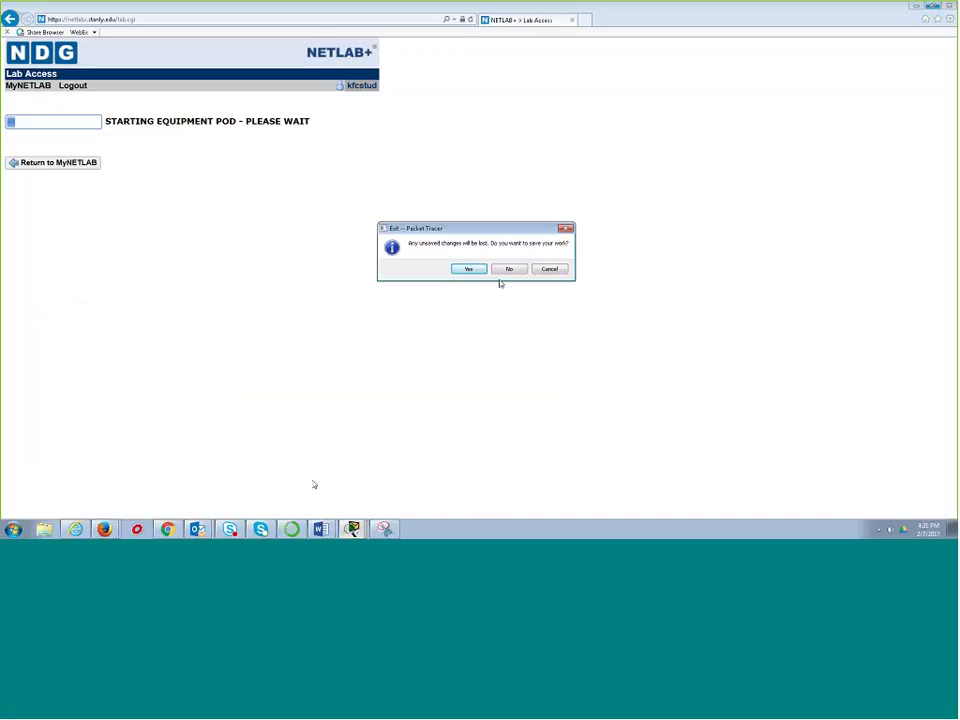
pyautogui.click(516, 271)
# Step: Open the Snipping Tool window and close it without saving the snip
pyautogui.moveTo(362, 529)
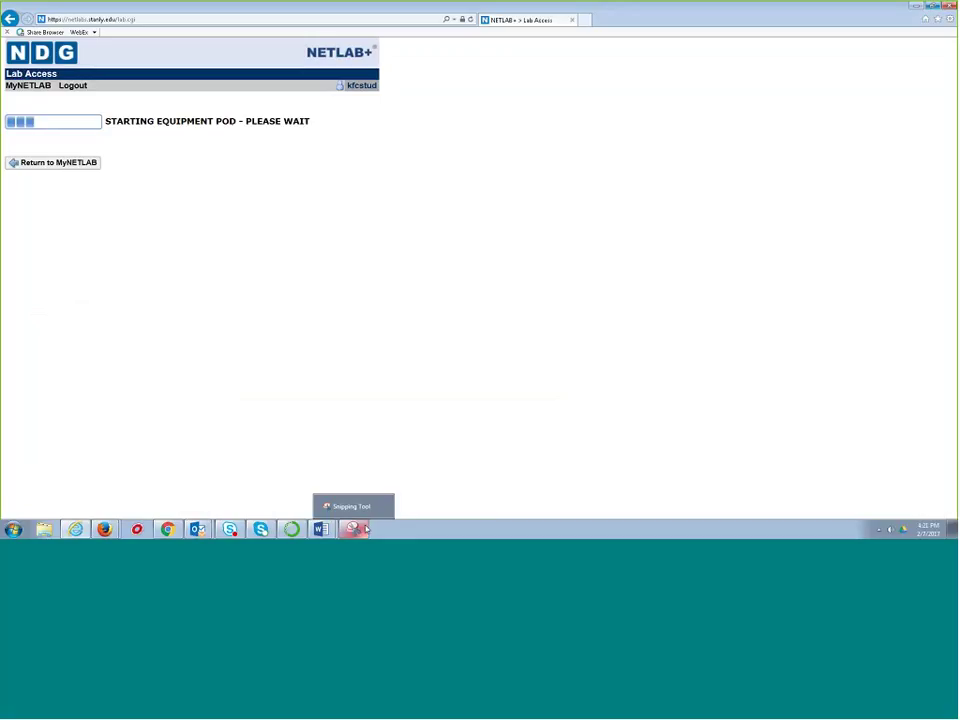
pyautogui.click(362, 529)
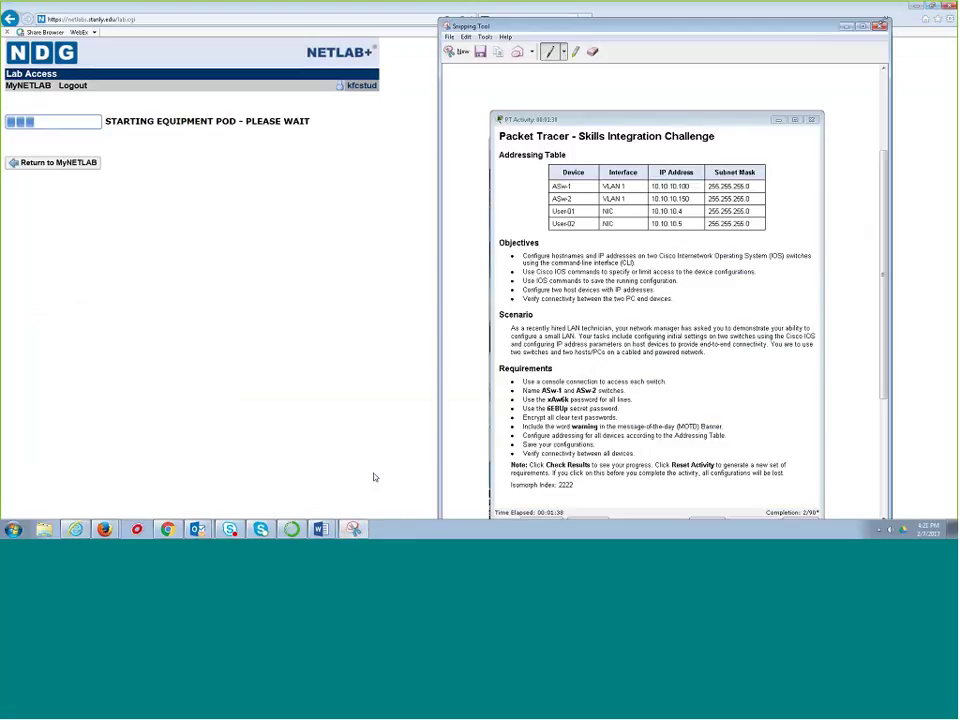
pyautogui.click(879, 26)
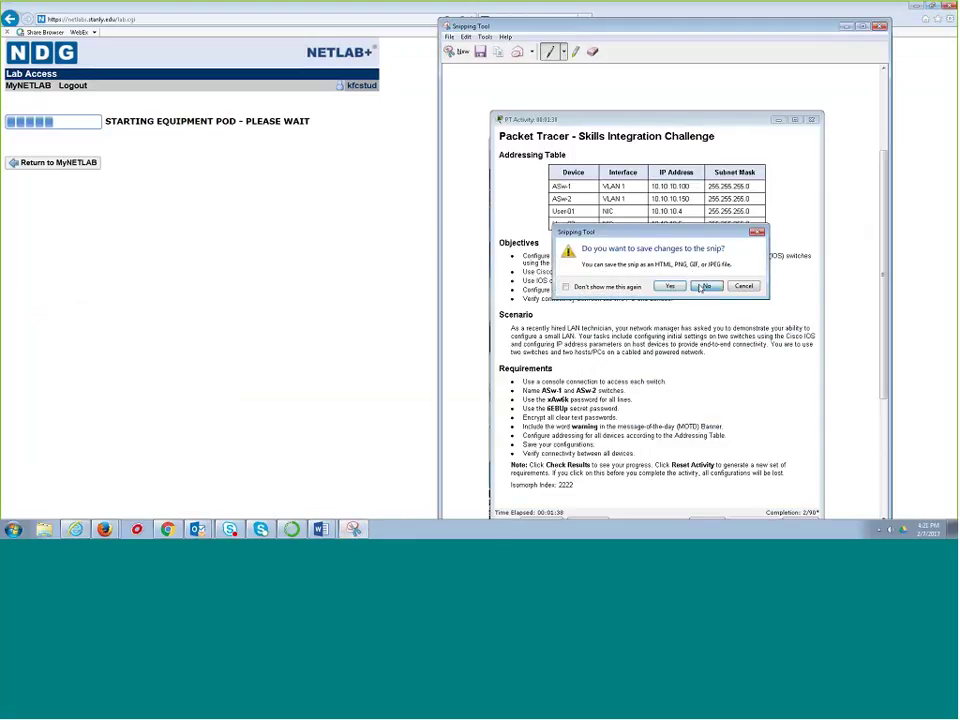
pyautogui.click(702, 286)
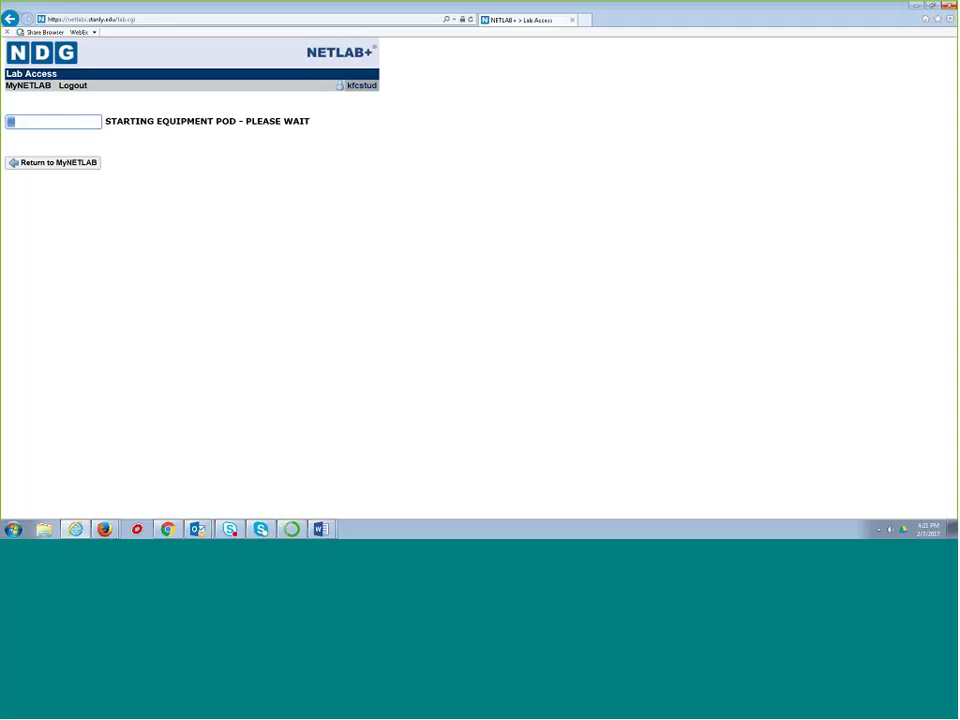
# Step: Switch to the 2.3.3.3 Lab - Building a Simple Network document in Word, enlarge its window, and review the topology and addressing table
pyautogui.moveTo(320, 529)
pyautogui.click(320, 505)
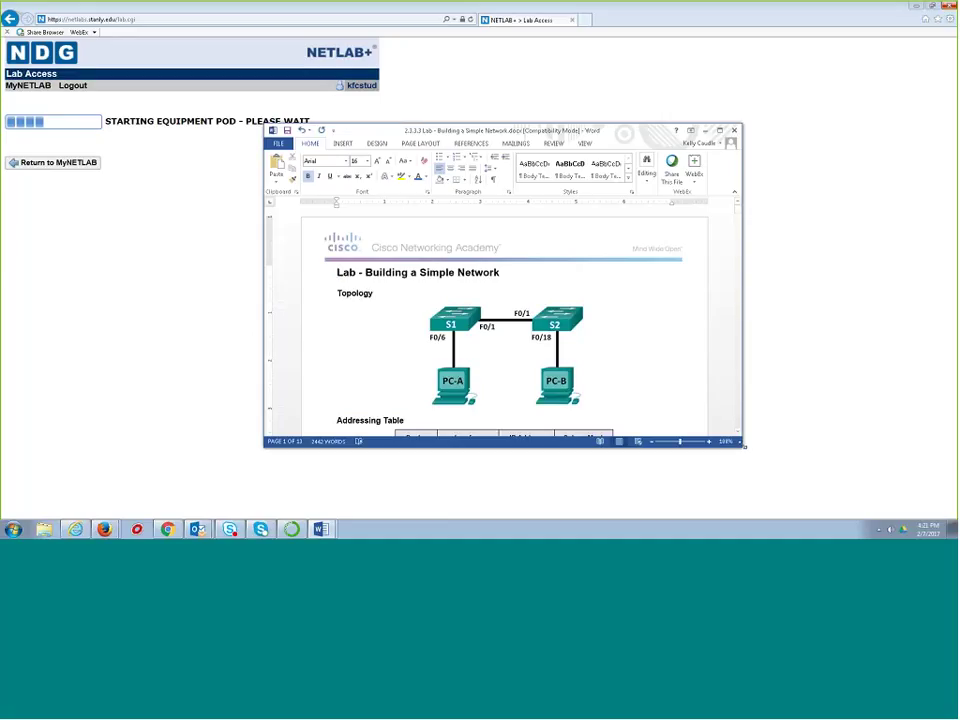
pyautogui.moveTo(742, 445); pyautogui.dragTo(813, 501)
pyautogui.scroll(-2, 669, 333)
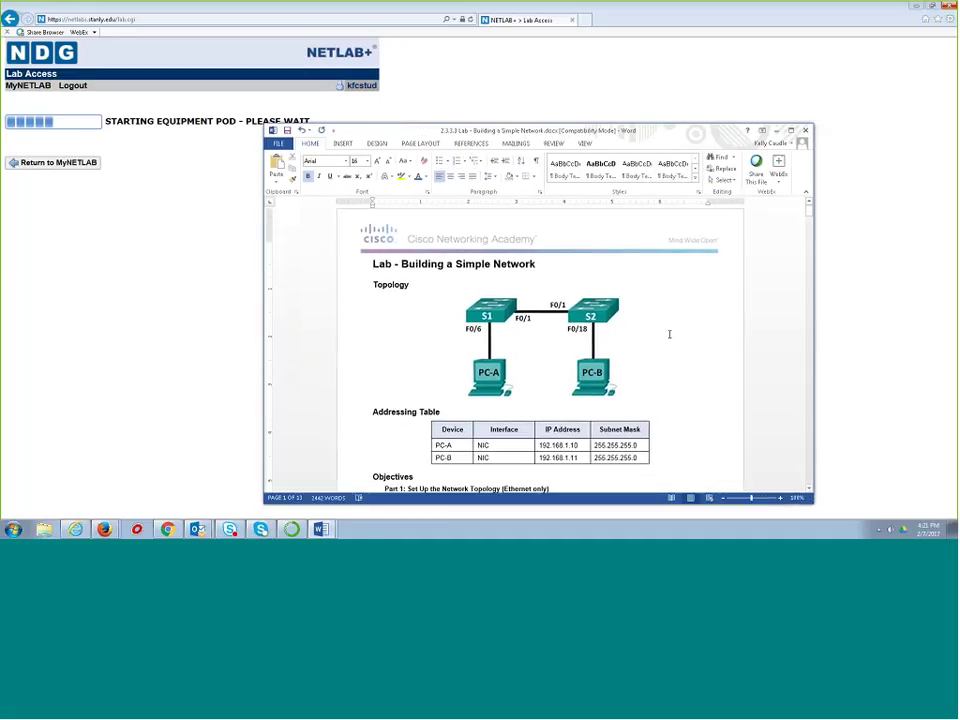
pyautogui.scroll(2, 669, 333)
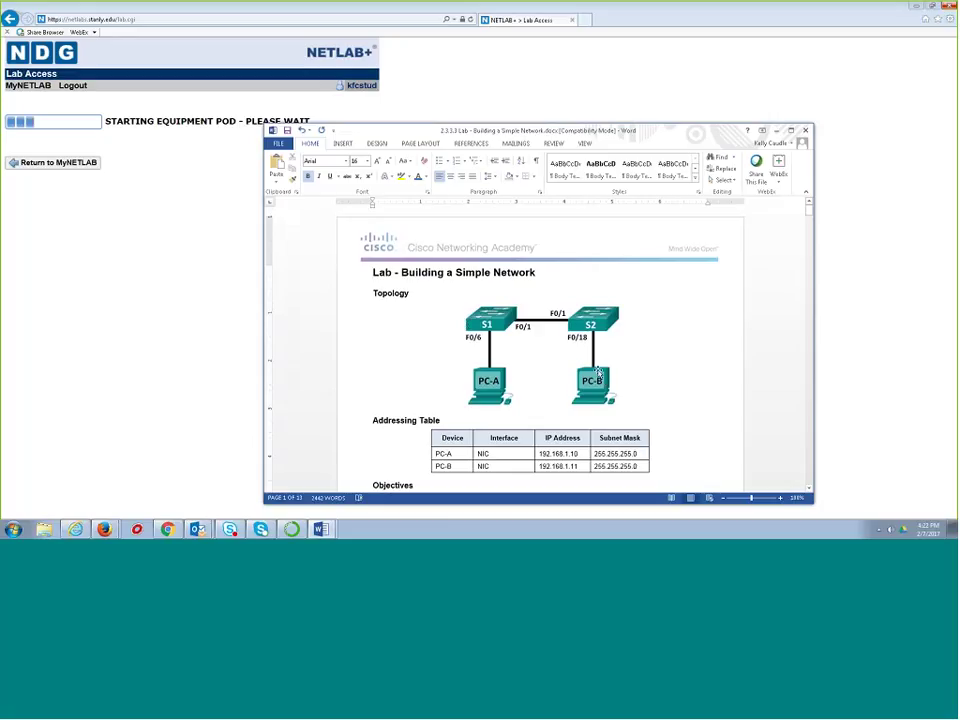
pyautogui.click(320, 529)
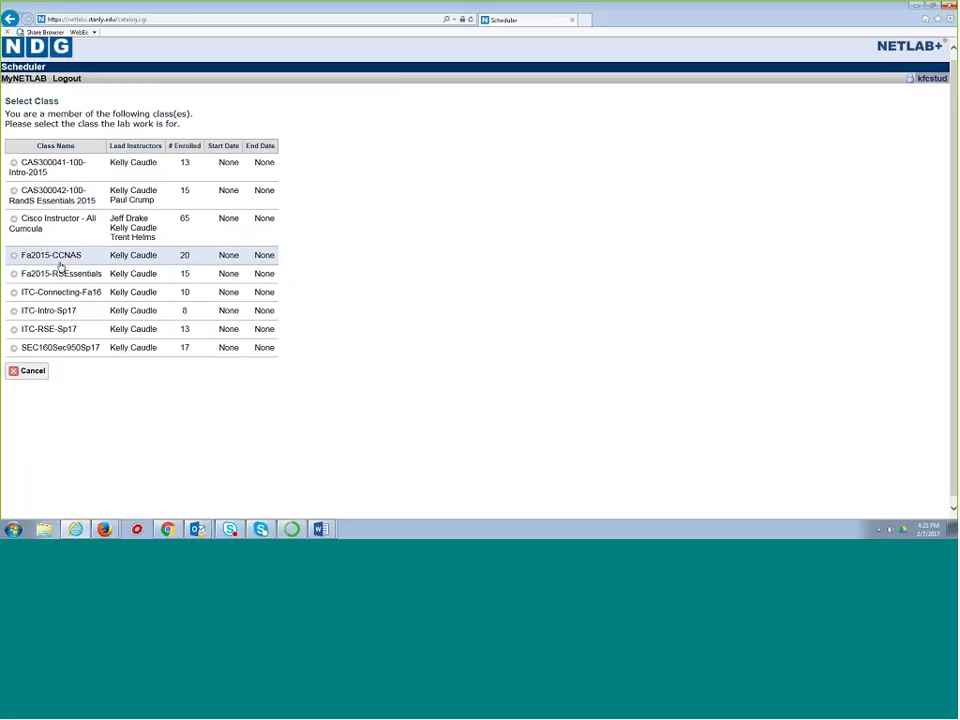
# Step: Select 2.3.3.4 Lab - Configuring a Switch Management Address for class ITC-Intro-Sp17 and start a MAP POD 1 reservation beginning now
pyautogui.click(56, 313)
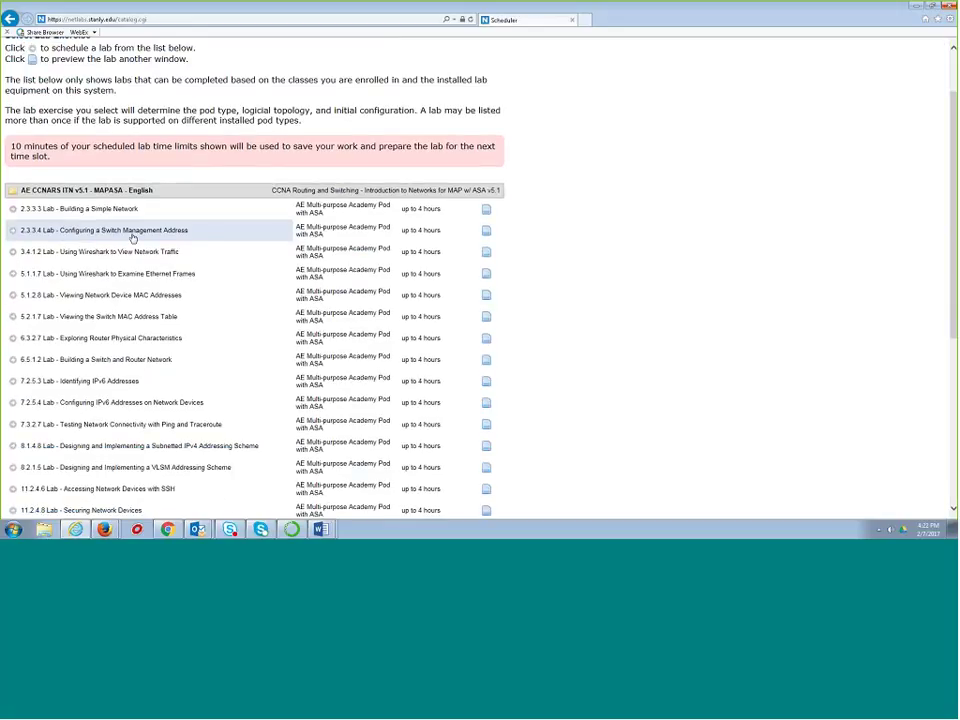
pyautogui.click(133, 234)
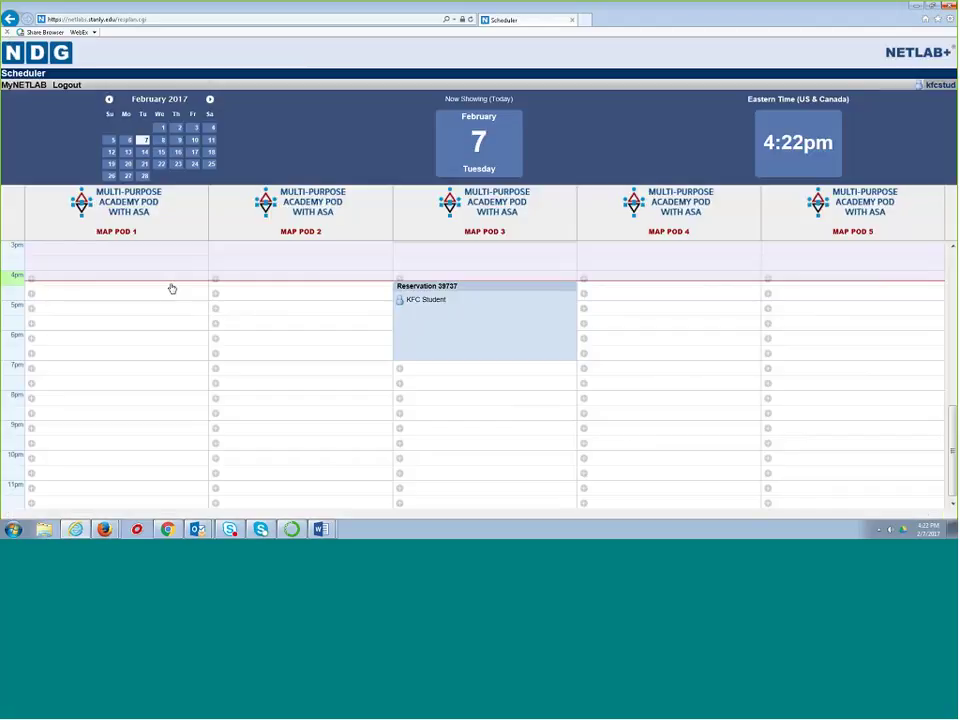
pyautogui.click(172, 289)
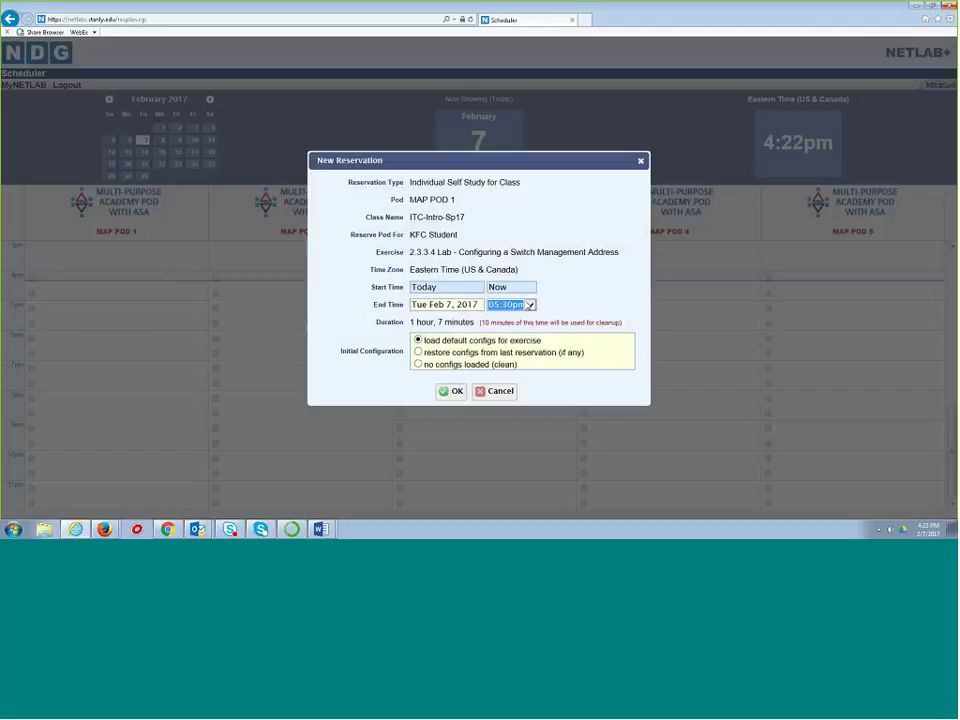
# Step: Try to reserve MAP POD 1 until 09:00pm on February 7, 2017
pyautogui.click(529, 304)
pyautogui.click(514, 350)
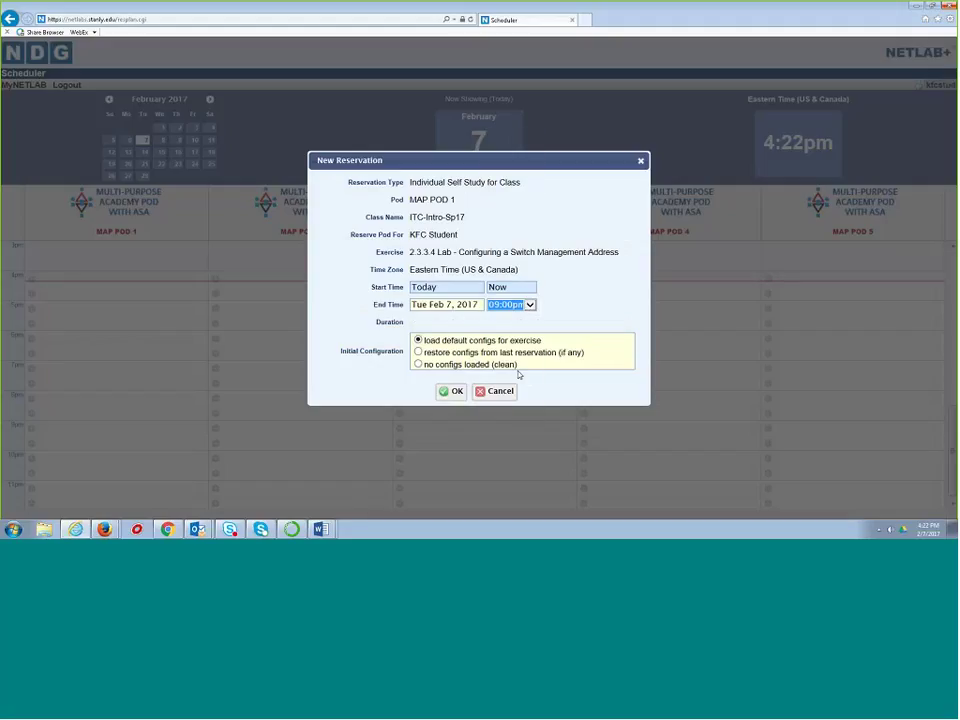
pyautogui.click(524, 305)
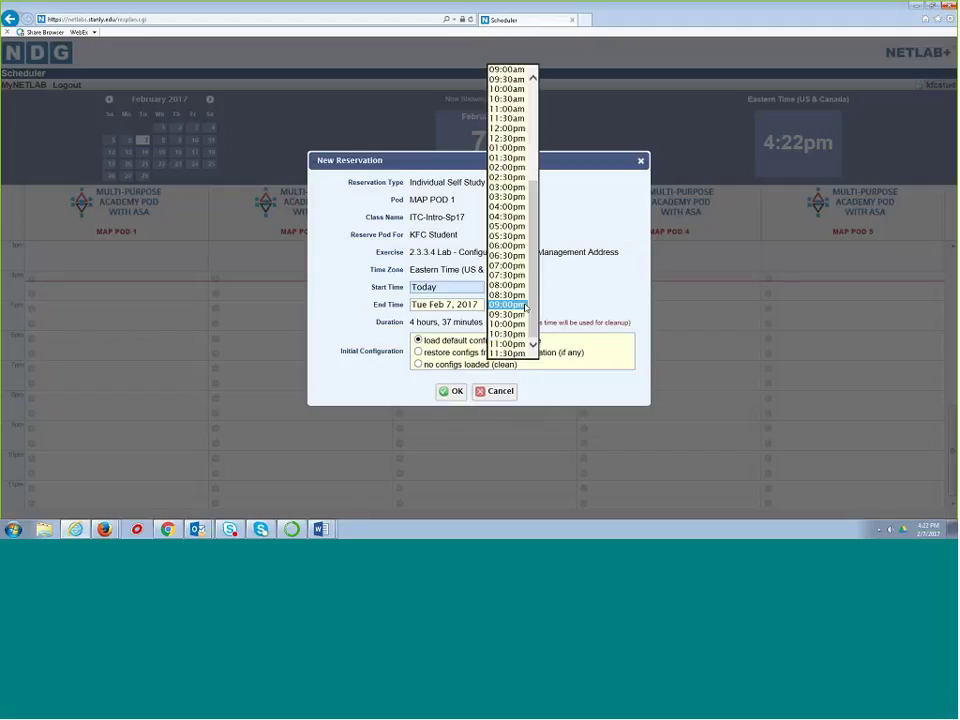
pyautogui.click(524, 305)
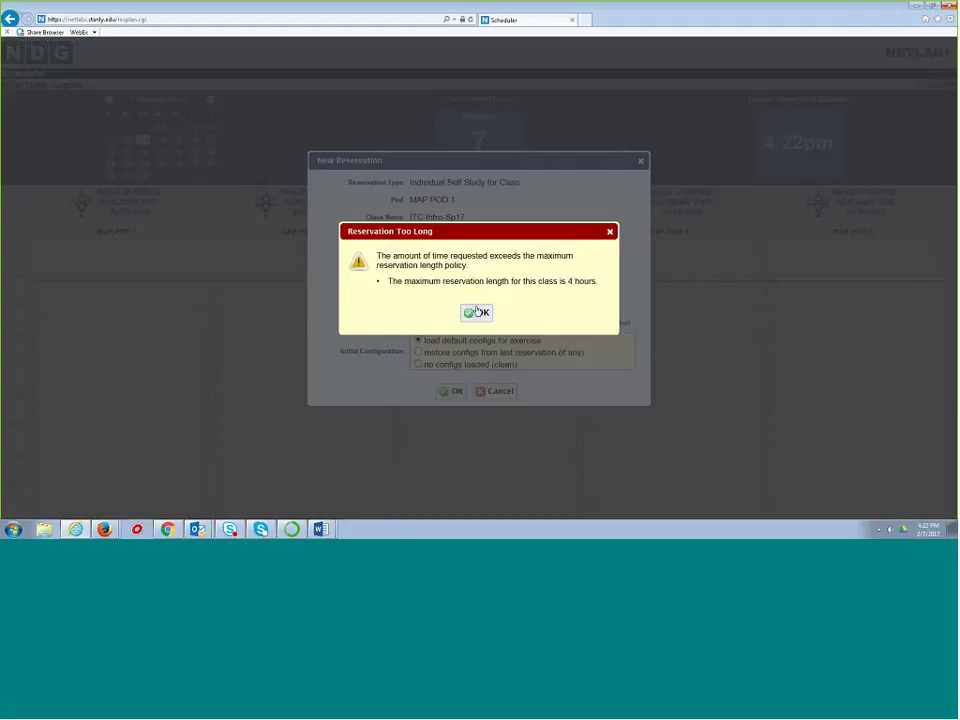
pyautogui.click(477, 312)
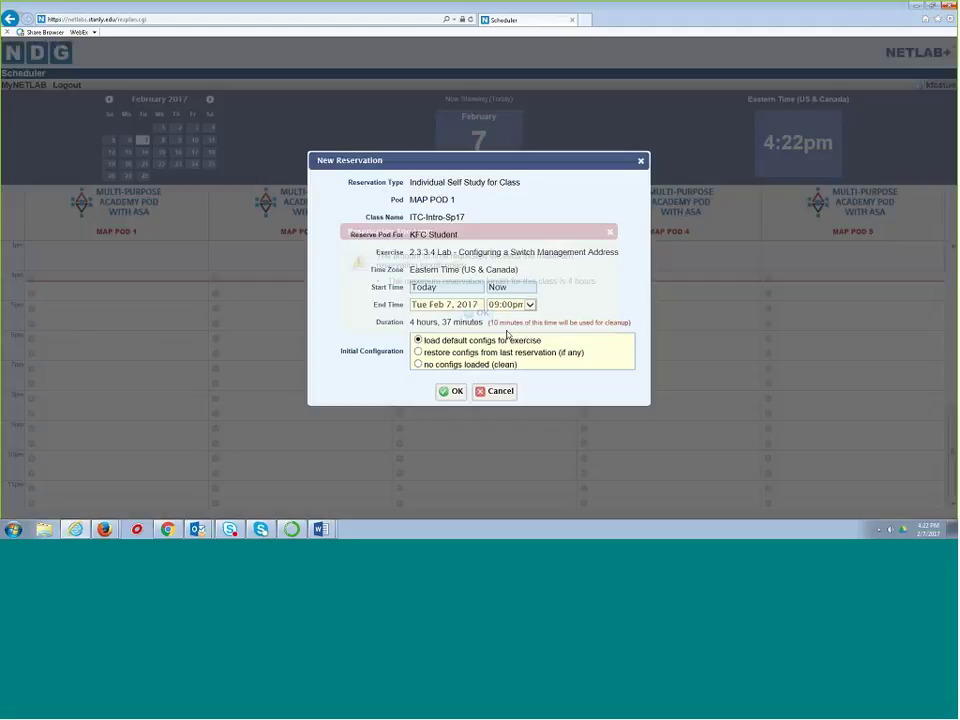
# Step: Set the MAP POD 1 reservation's end time to 08:00pm, confirm it, and return to the MyNETLAB page
pyautogui.moveTo(416, 322); pyautogui.dragTo(503, 325)
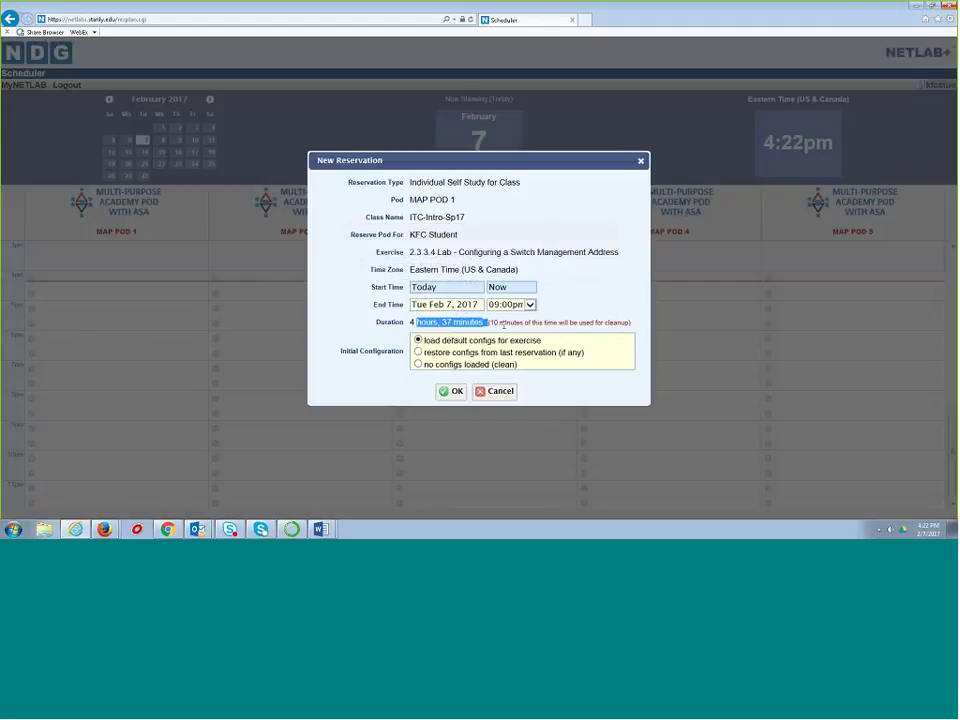
pyautogui.click(529, 305)
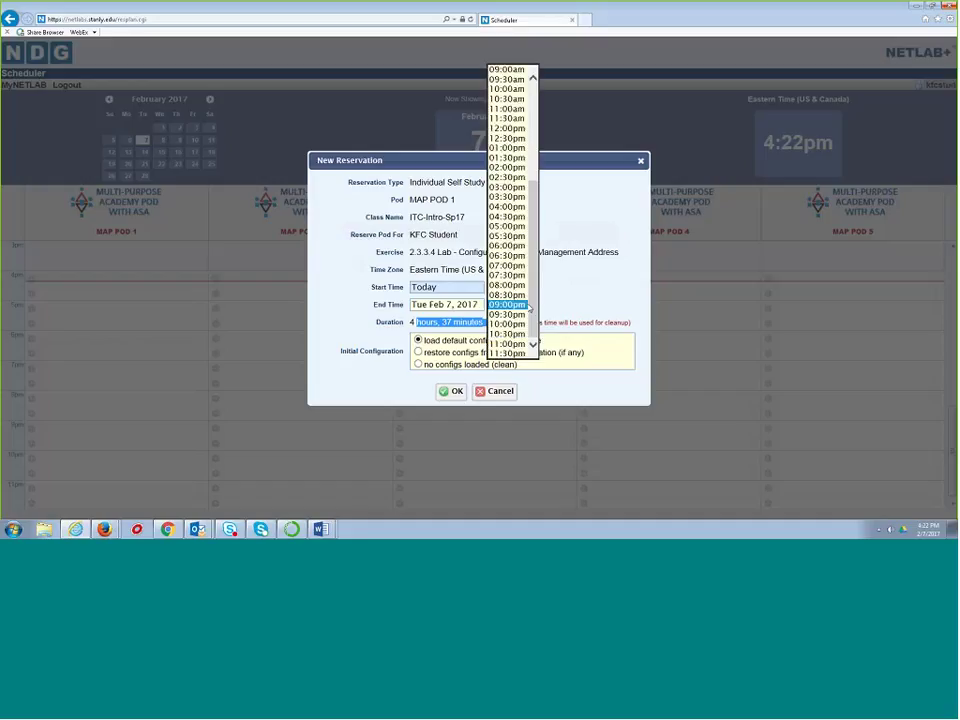
pyautogui.click(507, 285)
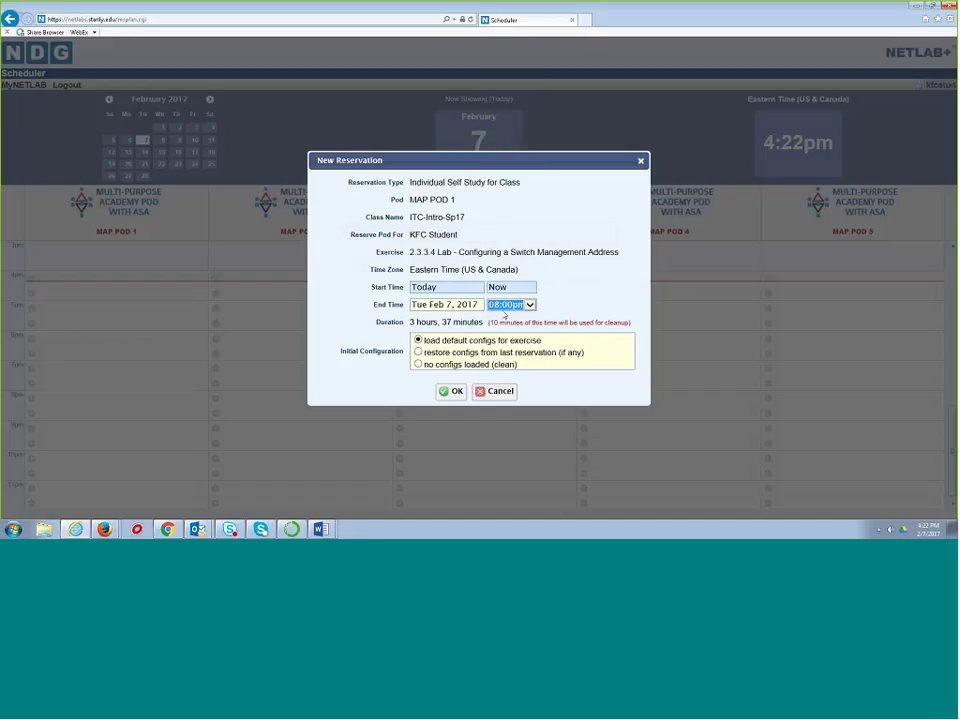
pyautogui.click(455, 392)
pyautogui.click(410, 303)
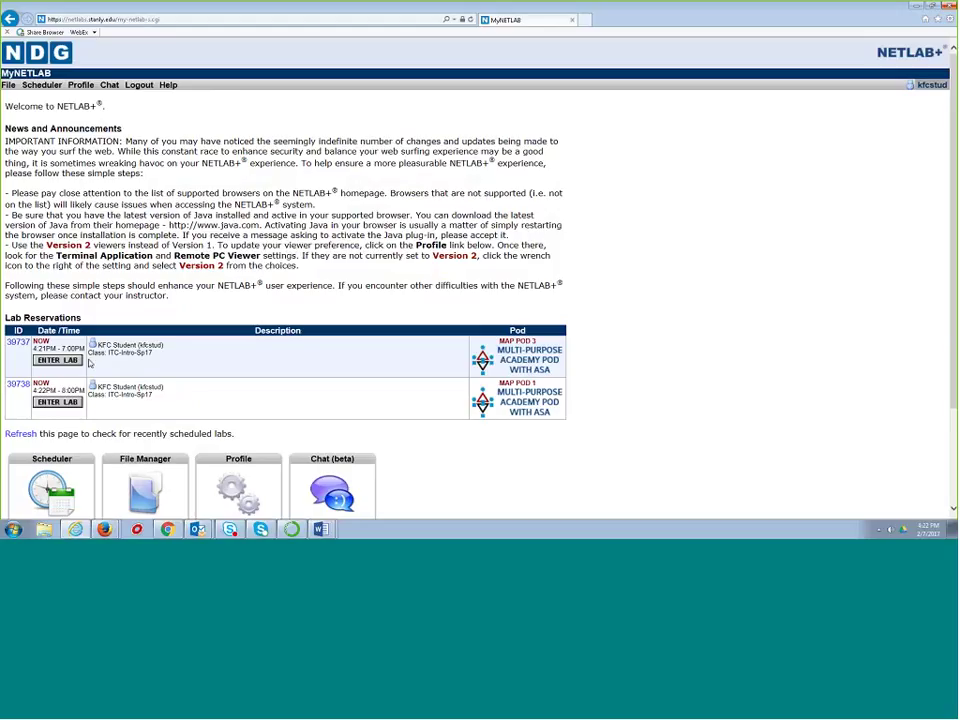
# Step: Enter the MAP POD 3 lab and place the 2.3.3.3 lab document in Word beside its topology
pyautogui.click(58, 360)
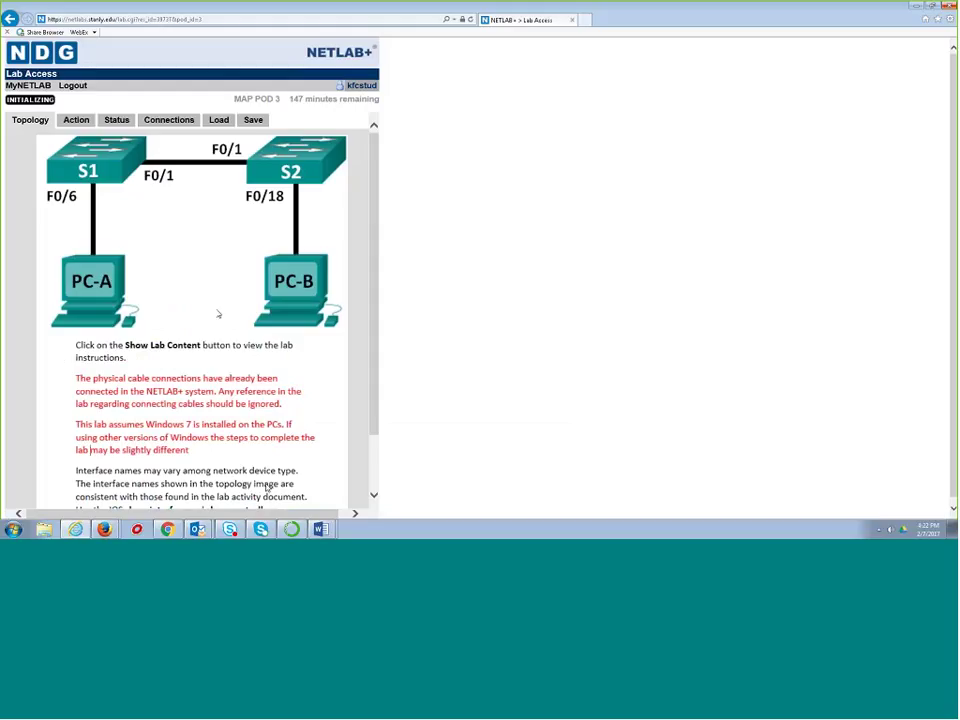
pyautogui.click(318, 507)
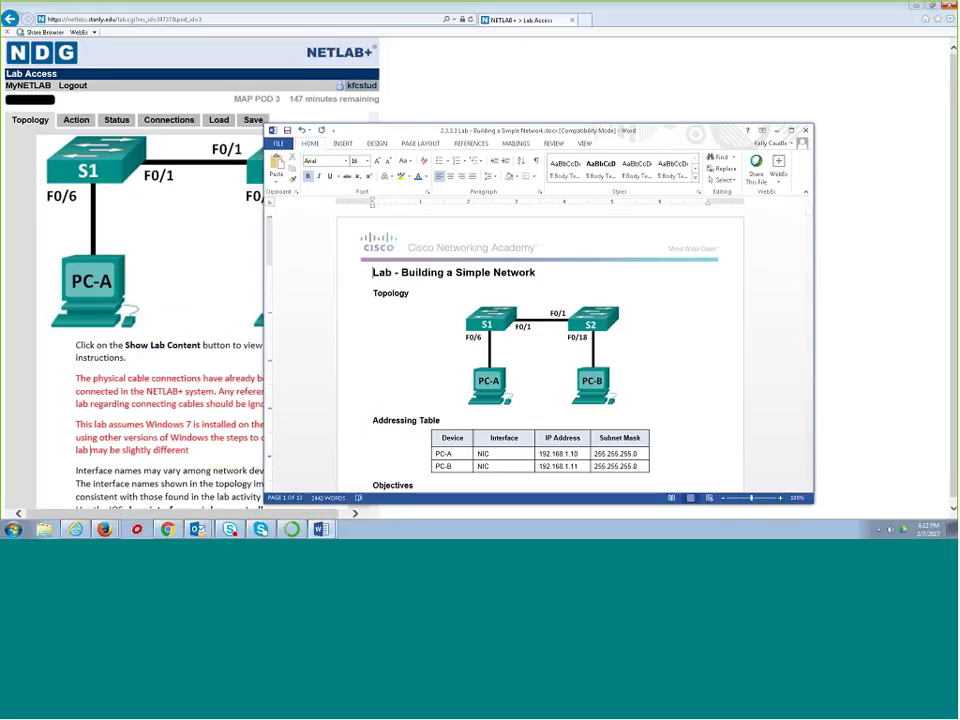
pyautogui.moveTo(442, 135); pyautogui.dragTo(600, 82)
# Step: Read the lab instructions from the topology through Part 1 to Part 2, Step 1 on configuring static IP addresses
pyautogui.scroll(-10, 660, 290)
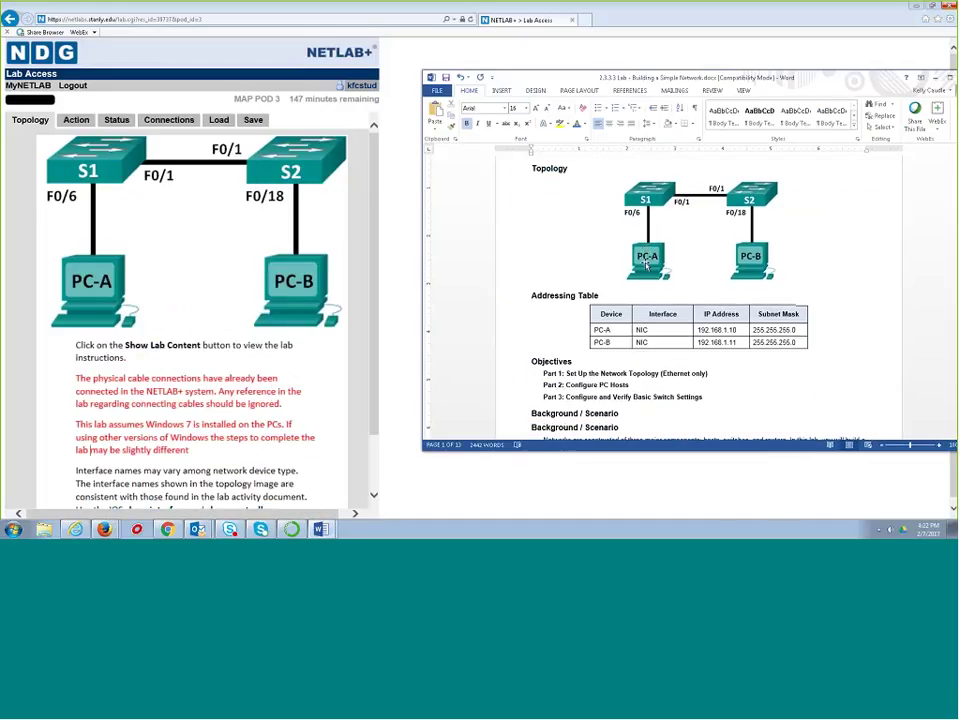
pyautogui.scroll(-10, 647, 260)
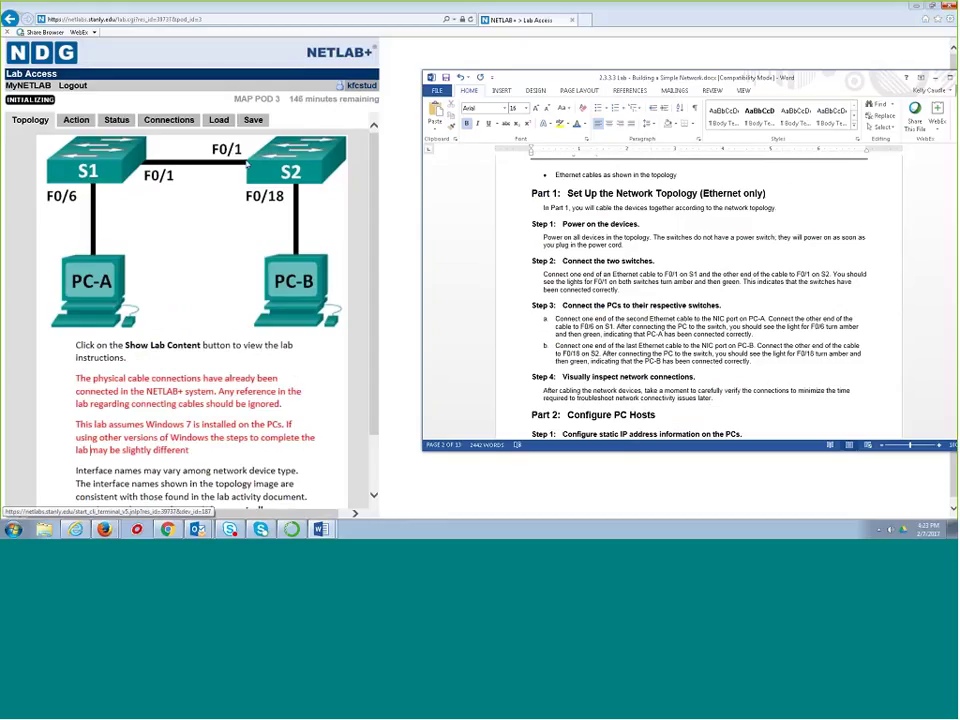
pyautogui.moveTo(472, 236); pyautogui.dragTo(472, 245)
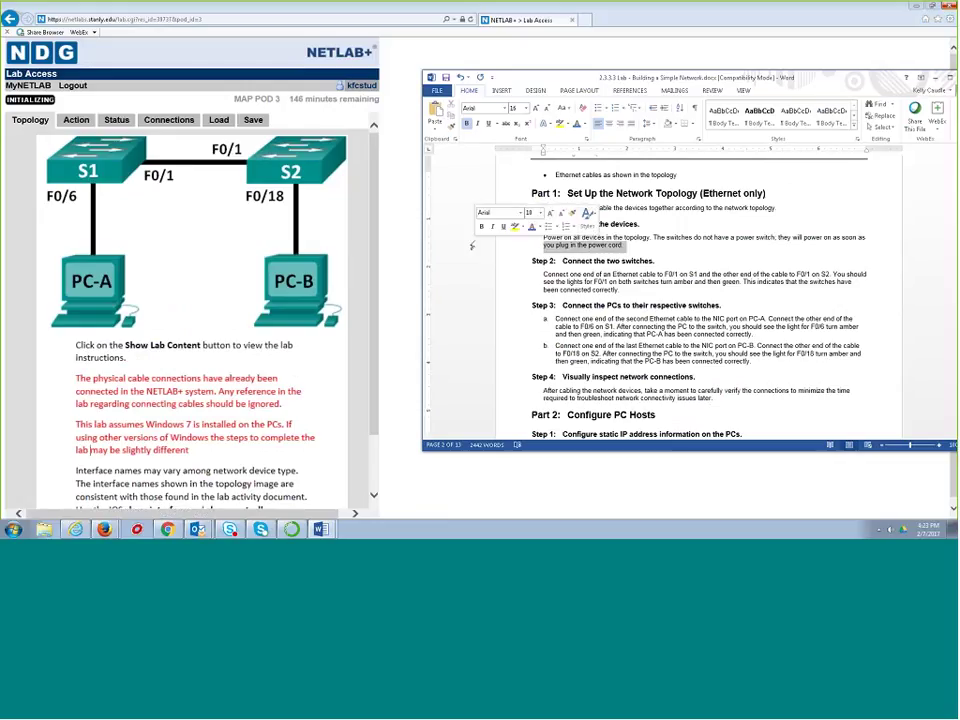
pyautogui.scroll(-5, 470, 243)
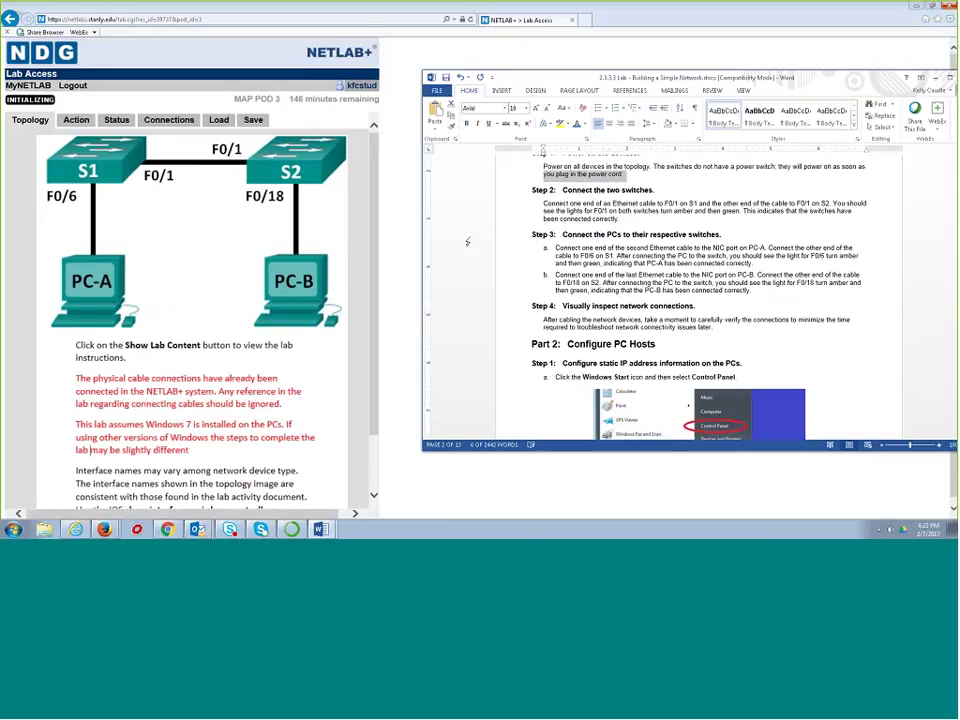
pyautogui.scroll(-1, 467, 242)
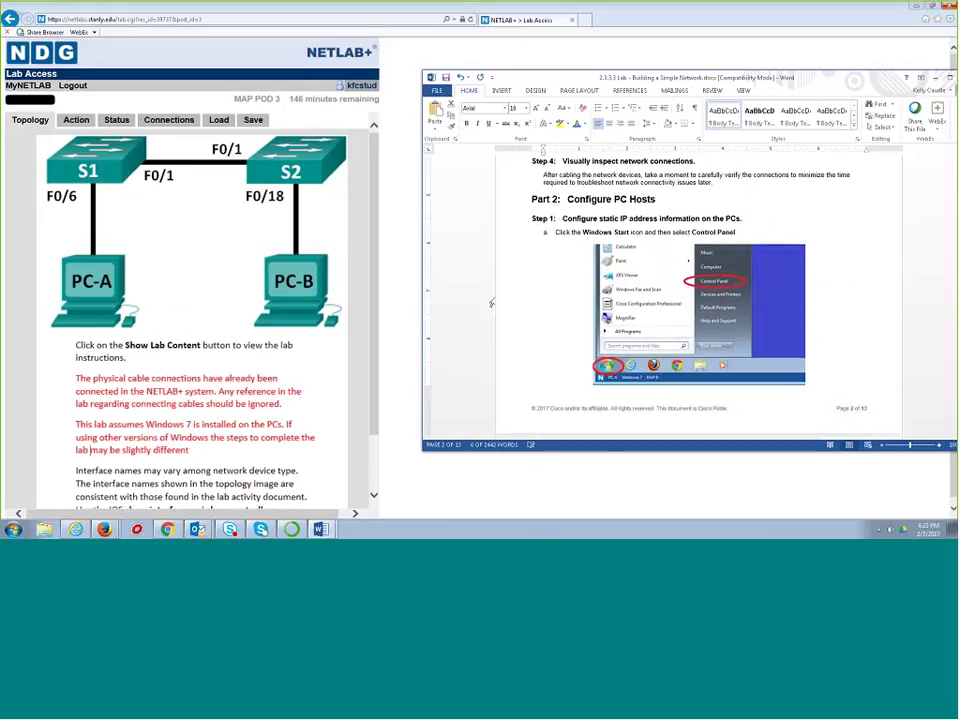
# Step: Launch the remote viewer for PC-A, accepting the security warnings, and move its window over the lab topology
pyautogui.click(118, 290)
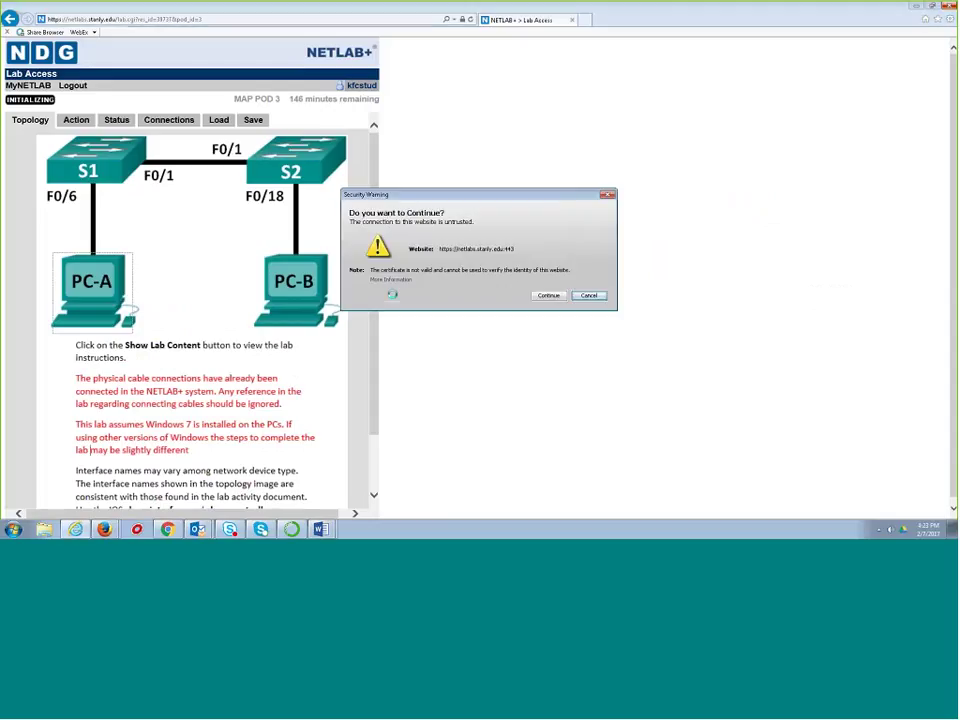
pyautogui.click(545, 295)
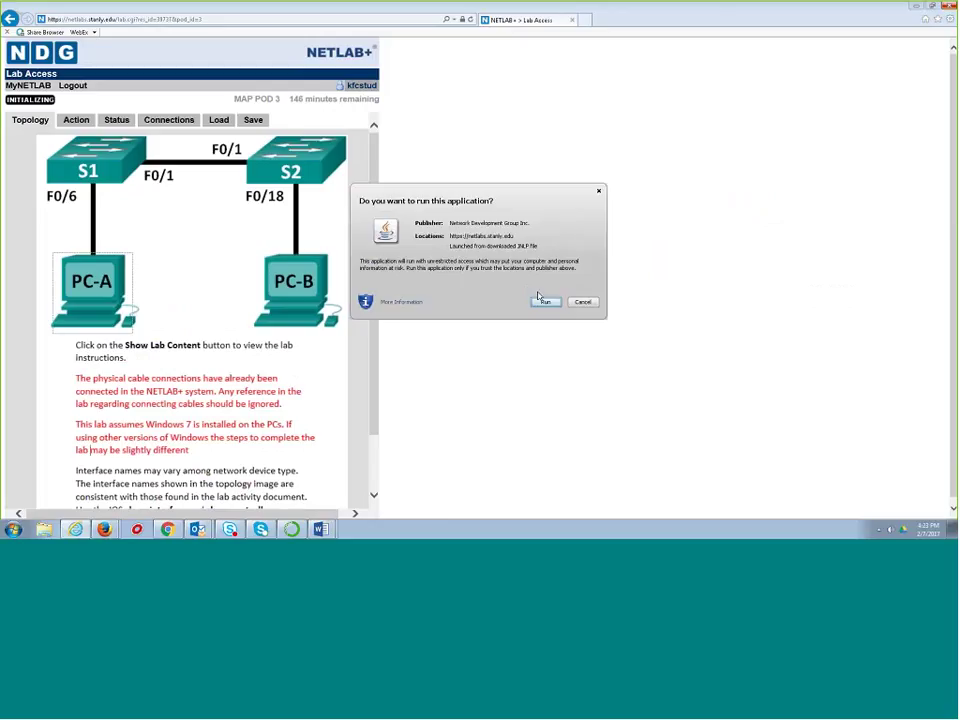
pyautogui.click(548, 301)
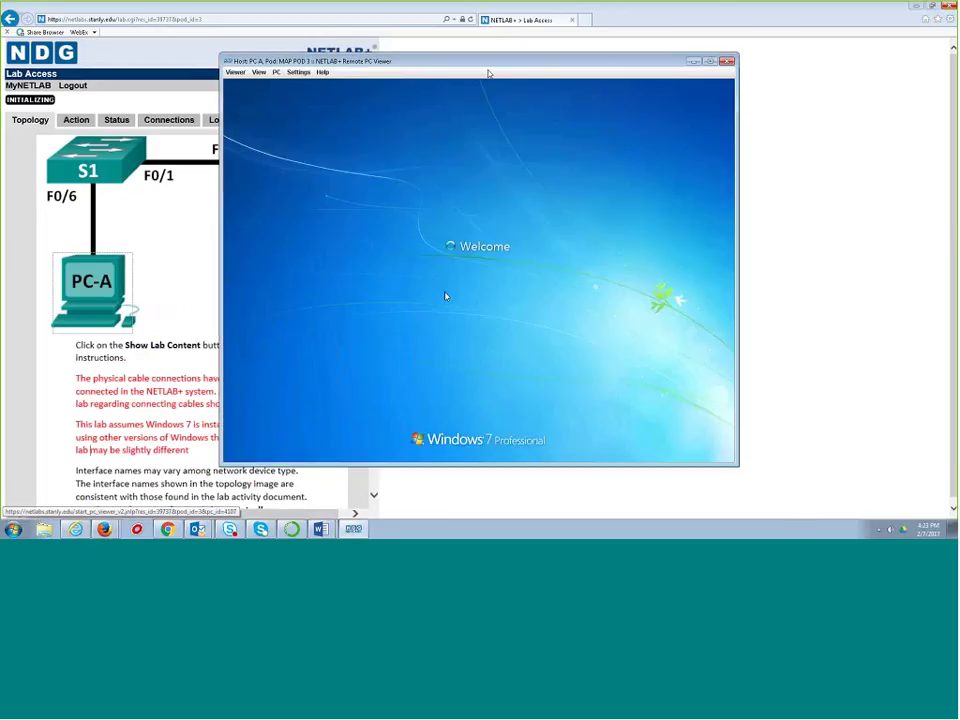
pyautogui.moveTo(489, 73); pyautogui.dragTo(265, 67)
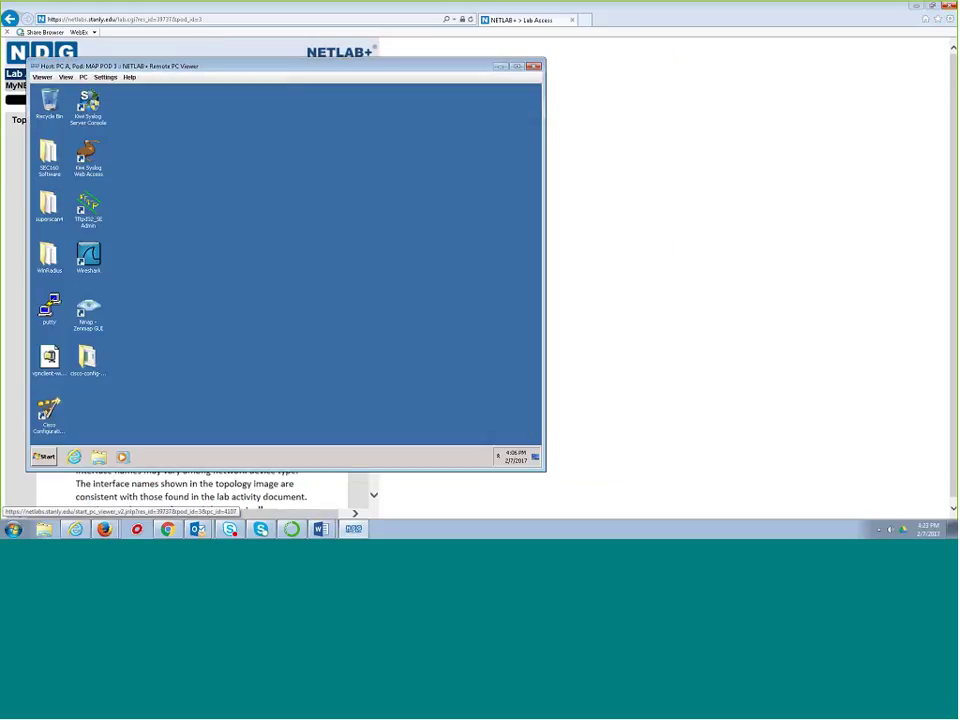
# Step: Open Control Panel on PC-A and bring the 2.3.3.3 lab document in Word back beside it
pyautogui.click(46, 457)
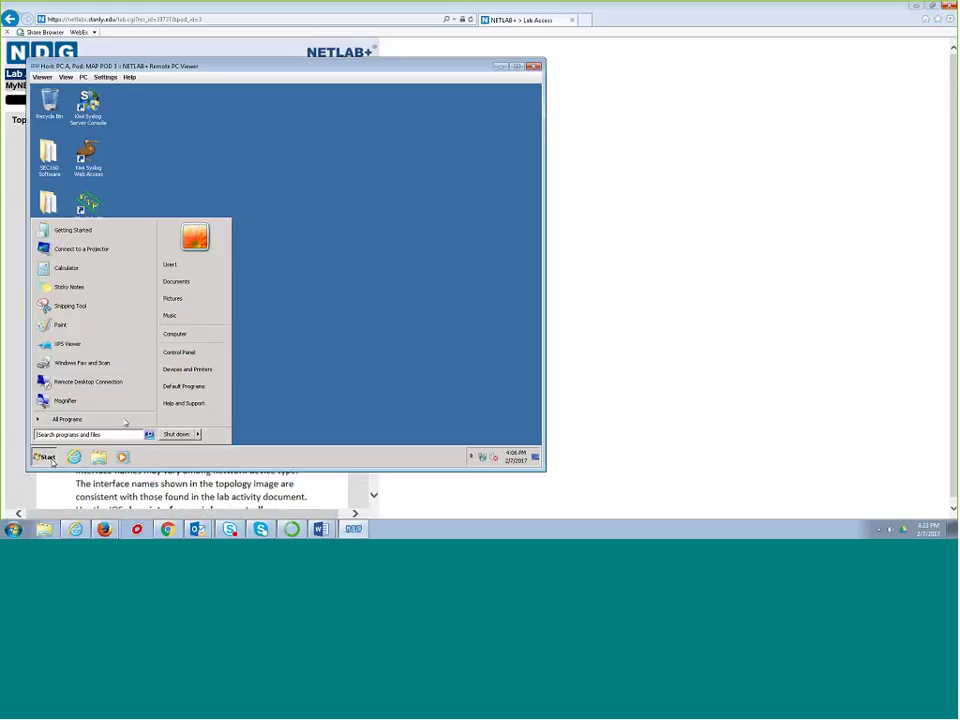
pyautogui.click(180, 352)
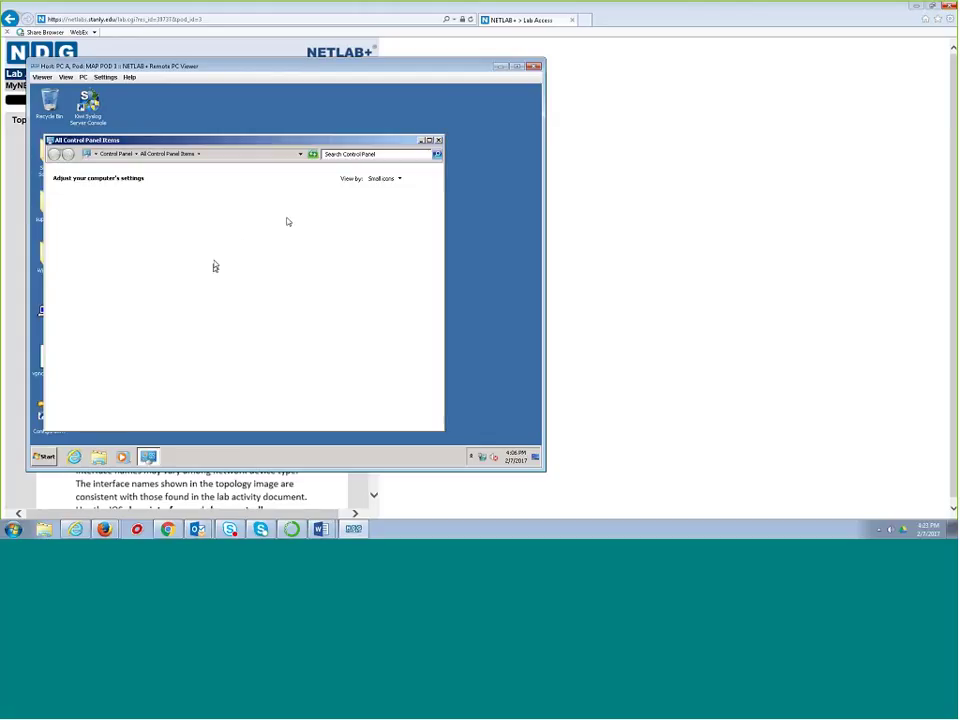
pyautogui.moveTo(329, 532)
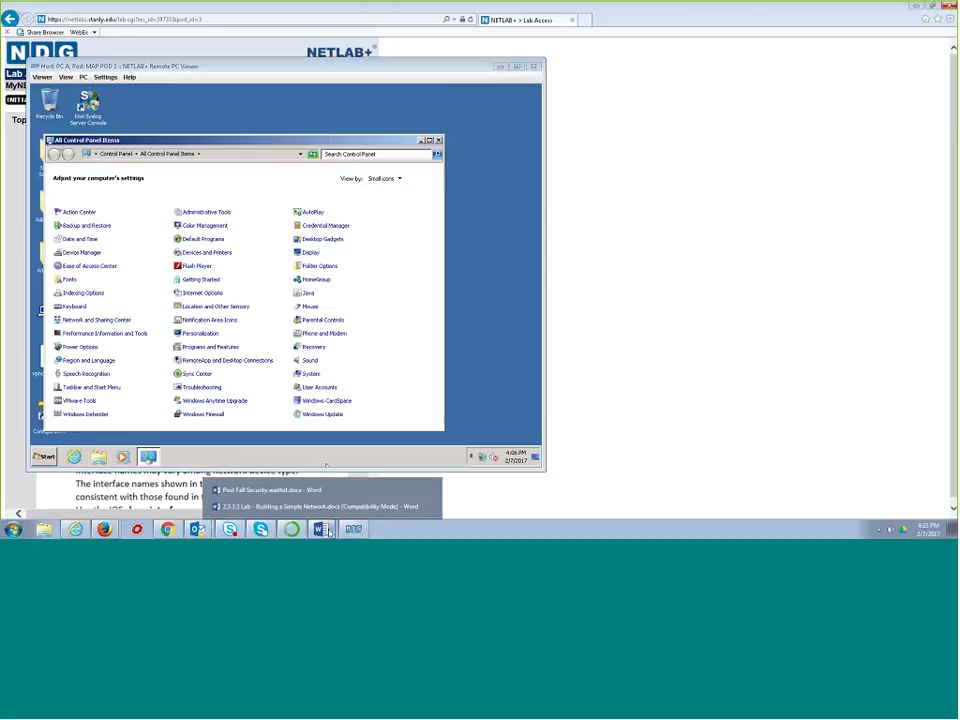
pyautogui.click(304, 508)
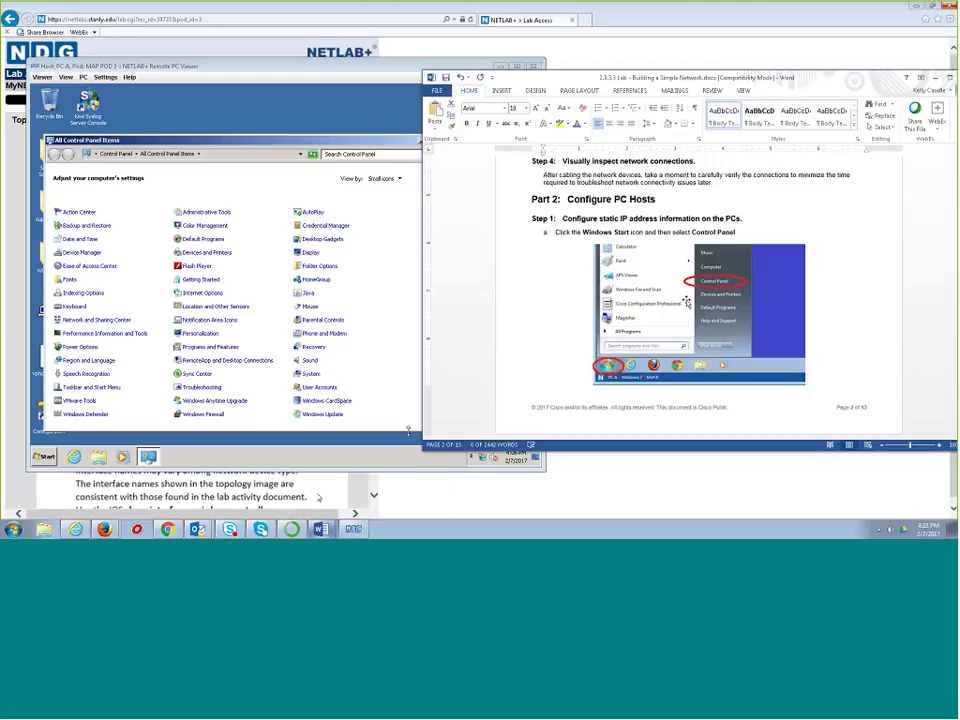
# Step: Read through the Part 2 instructions on adapter settings, TCP/IPv4 properties, ipconfig /all and the ping to 192.168.1.11
pyautogui.scroll(-5, 676, 350)
pyautogui.scroll(-10, 676, 289)
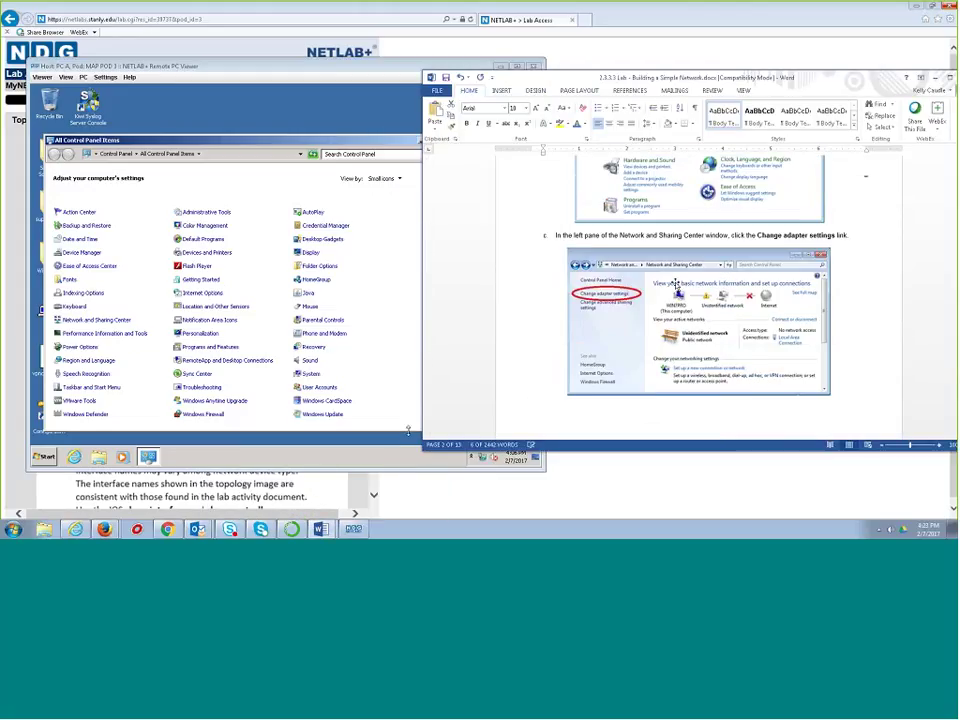
pyautogui.scroll(-10, 676, 282)
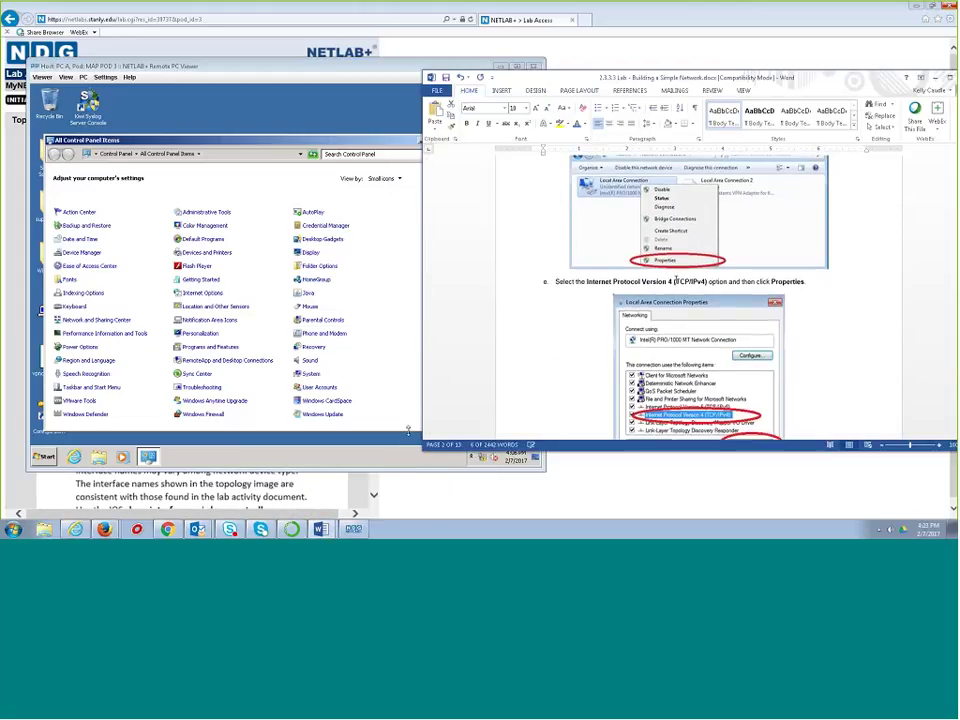
pyautogui.scroll(-10, 676, 284)
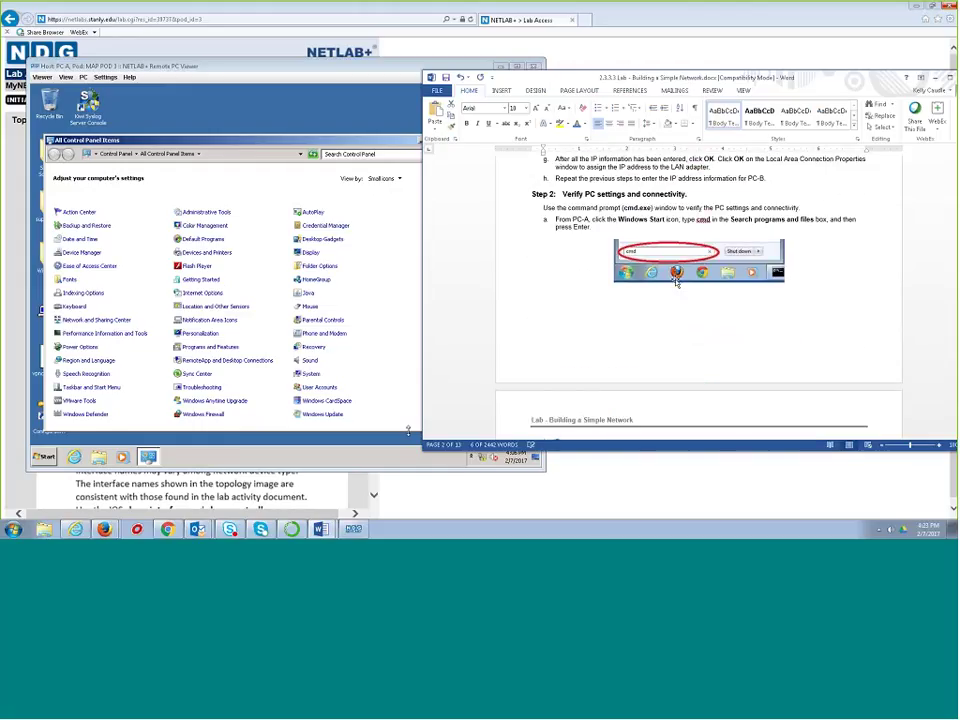
pyautogui.scroll(-5, 676, 282)
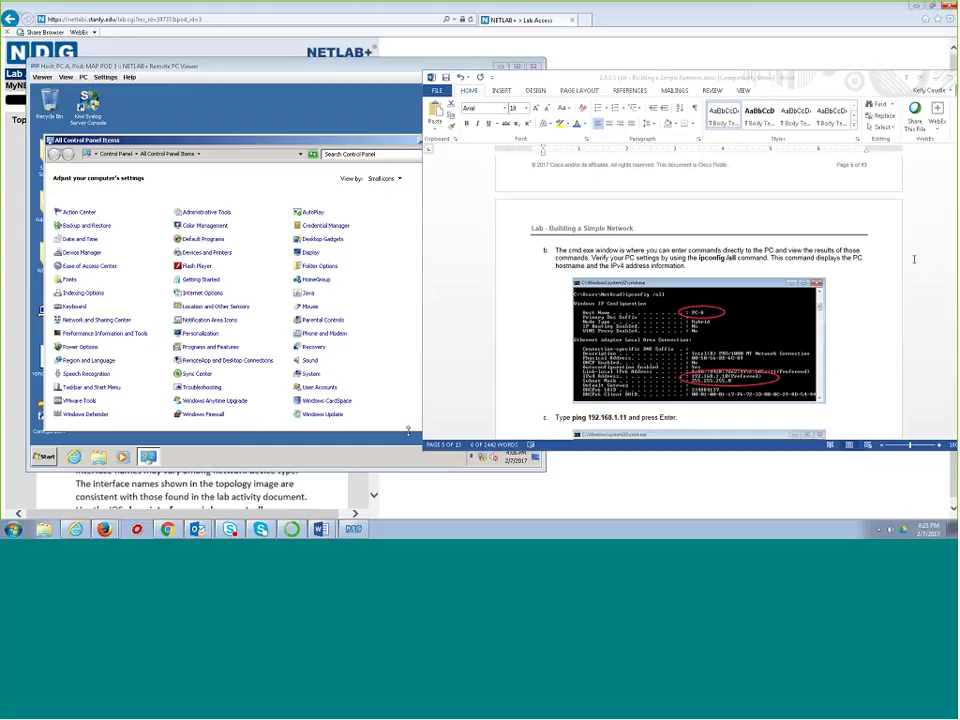
pyautogui.scroll(-10, 913, 259)
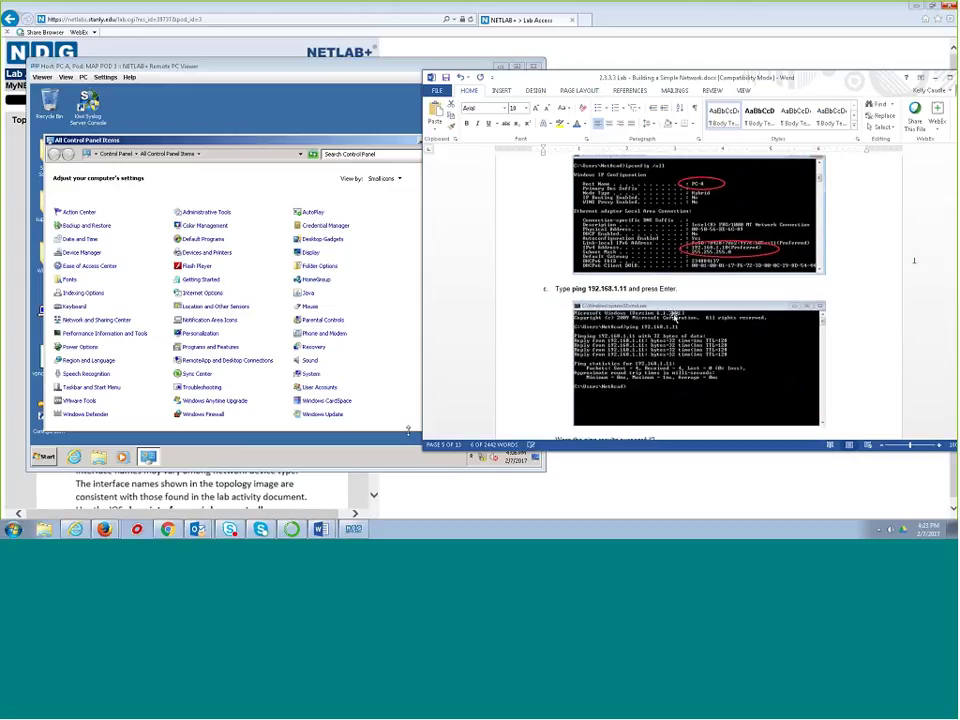
# Step: Go back to instruction f on manual IP addressing in the lab document and highlight "entered for PC-A" in its note
pyautogui.scroll(10, 913, 260)
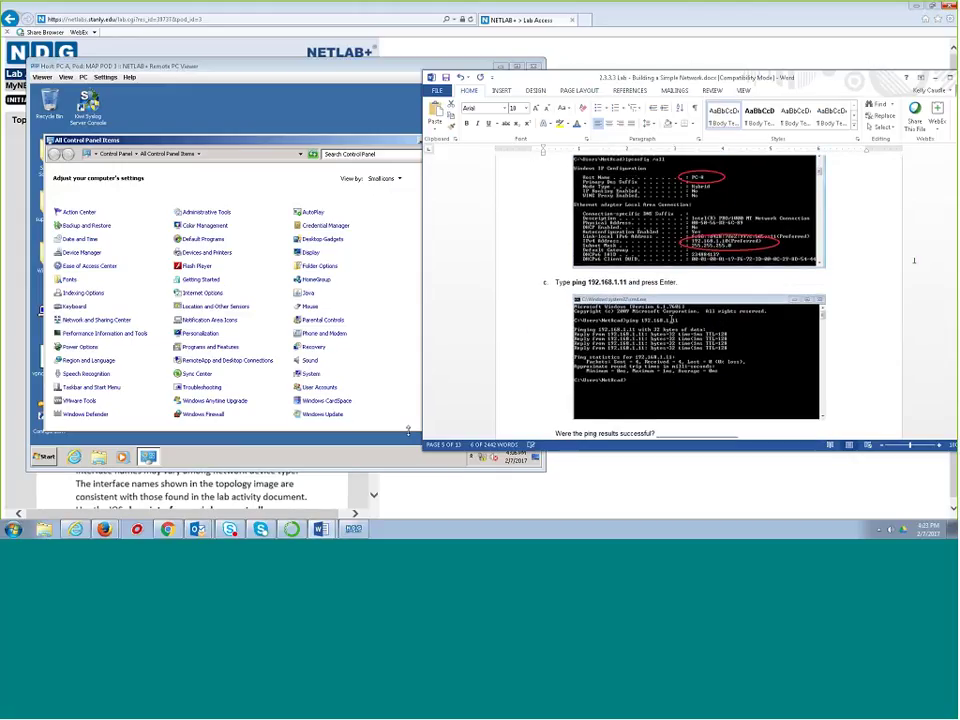
pyautogui.scroll(5, 800, 290)
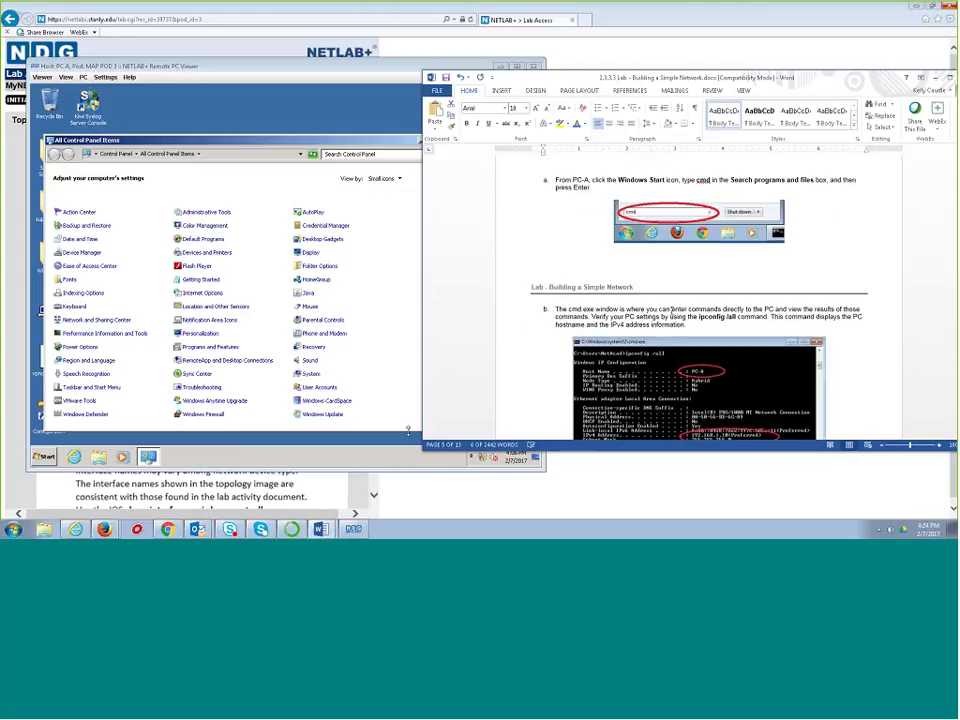
pyautogui.scroll(1, 673, 306)
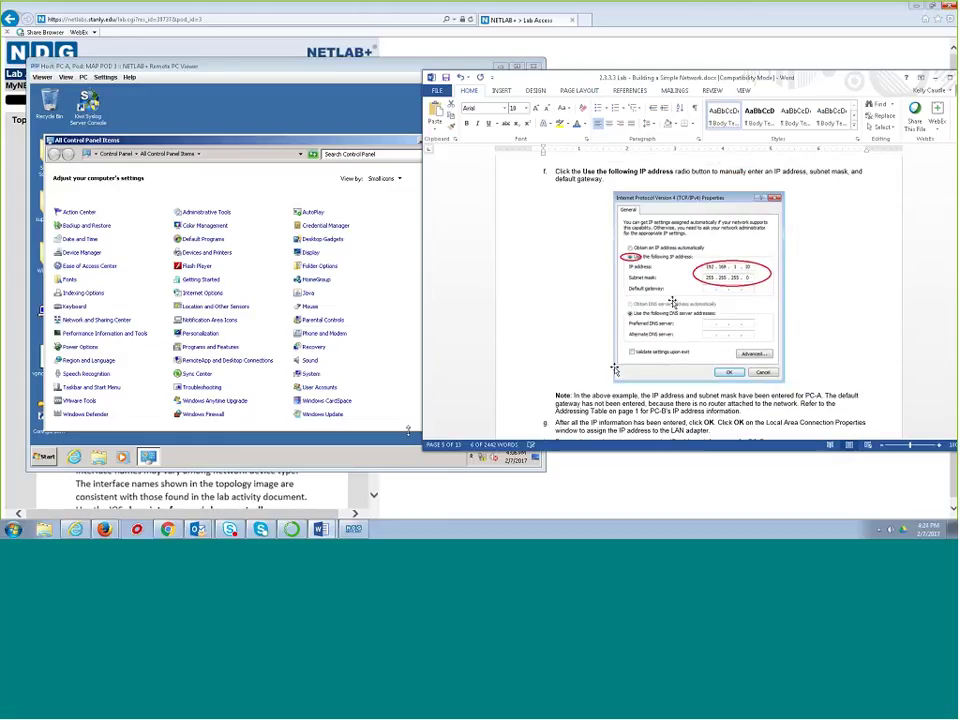
pyautogui.moveTo(771, 396); pyautogui.dragTo(821, 396)
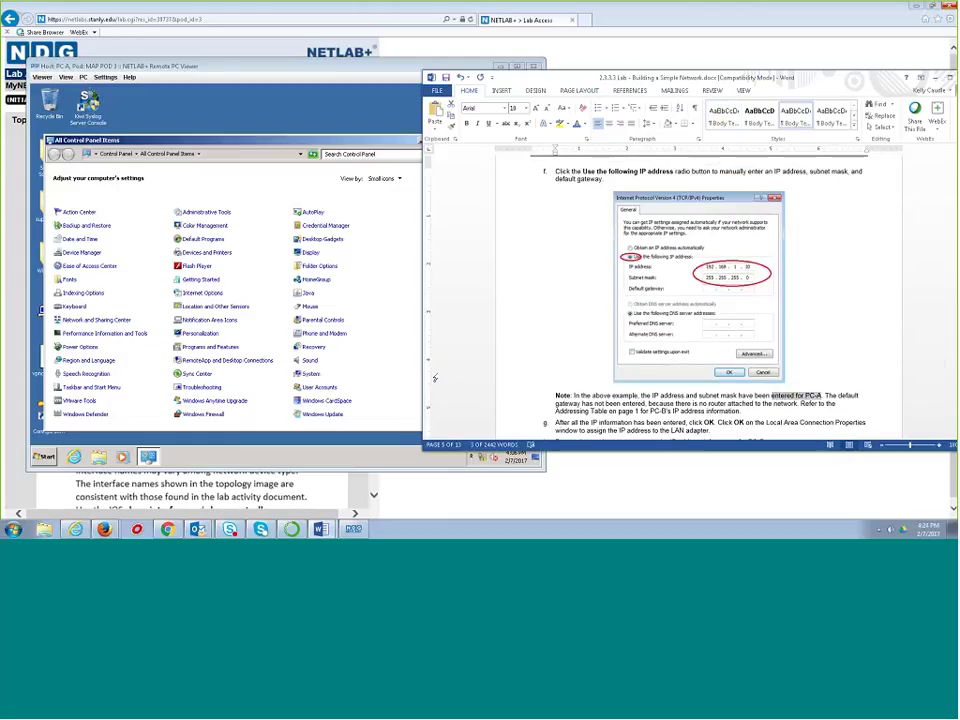
# Step: Open the Internet Protocol Version 4 (TCP/IPv4) properties of PC-A's Local Area Connection through the Network and Sharing Center's adapter settings
pyautogui.click(94, 322)
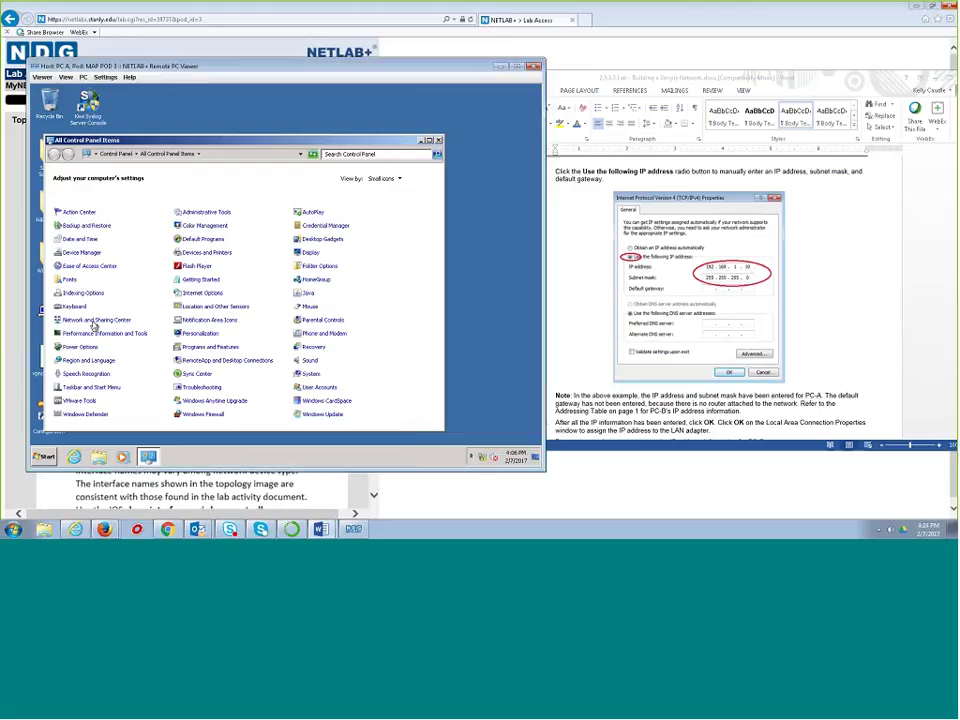
pyautogui.click(94, 322)
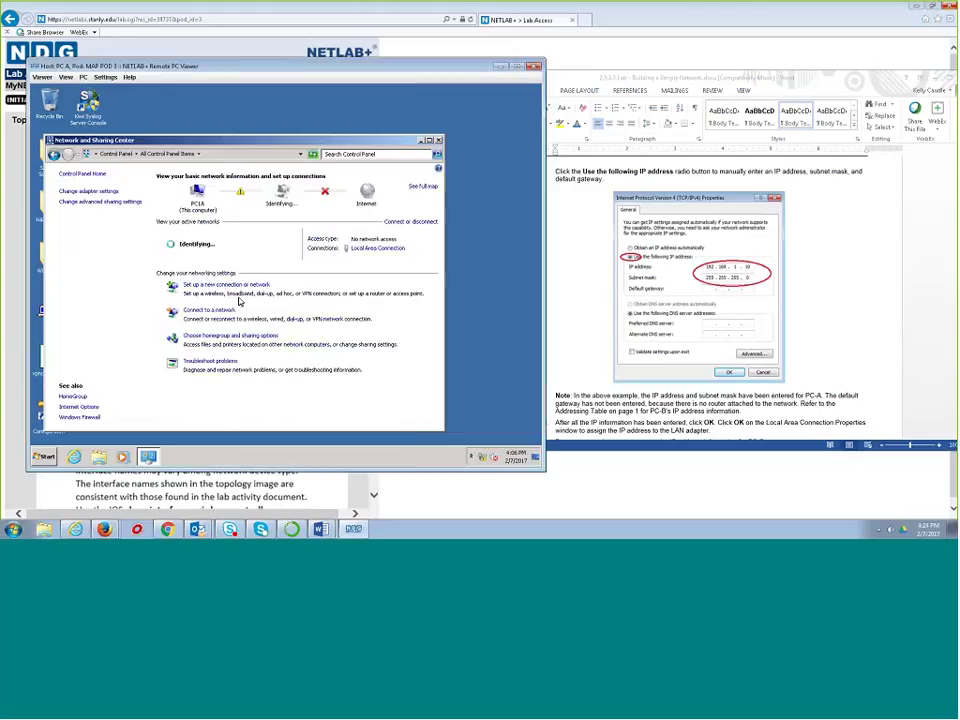
pyautogui.click(88, 190)
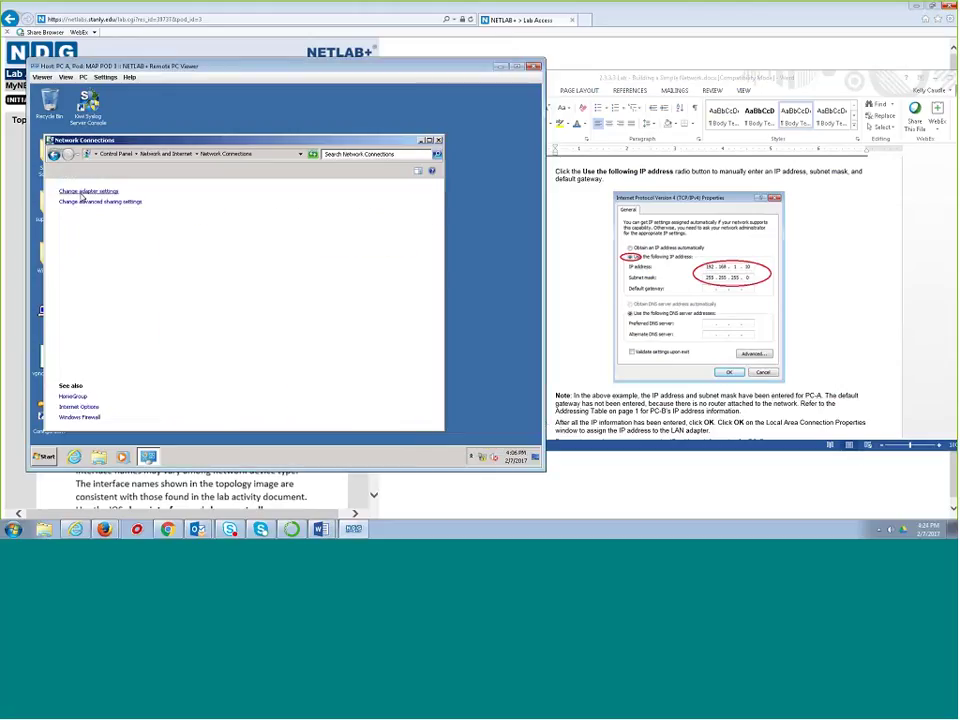
pyautogui.click(105, 204)
pyautogui.rightClick(105, 204)
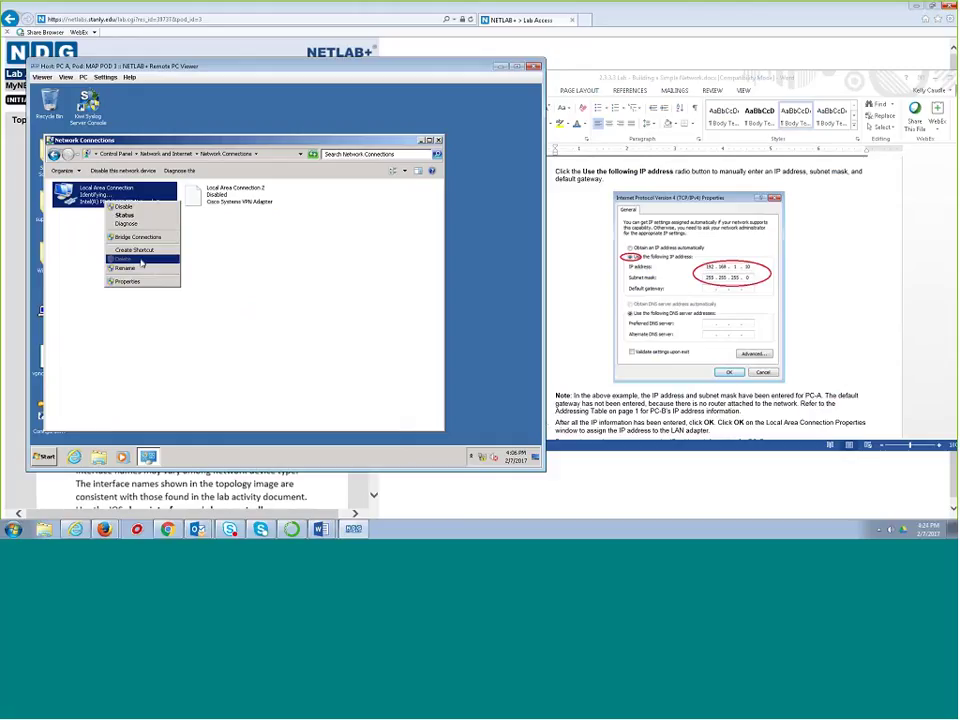
pyautogui.click(133, 280)
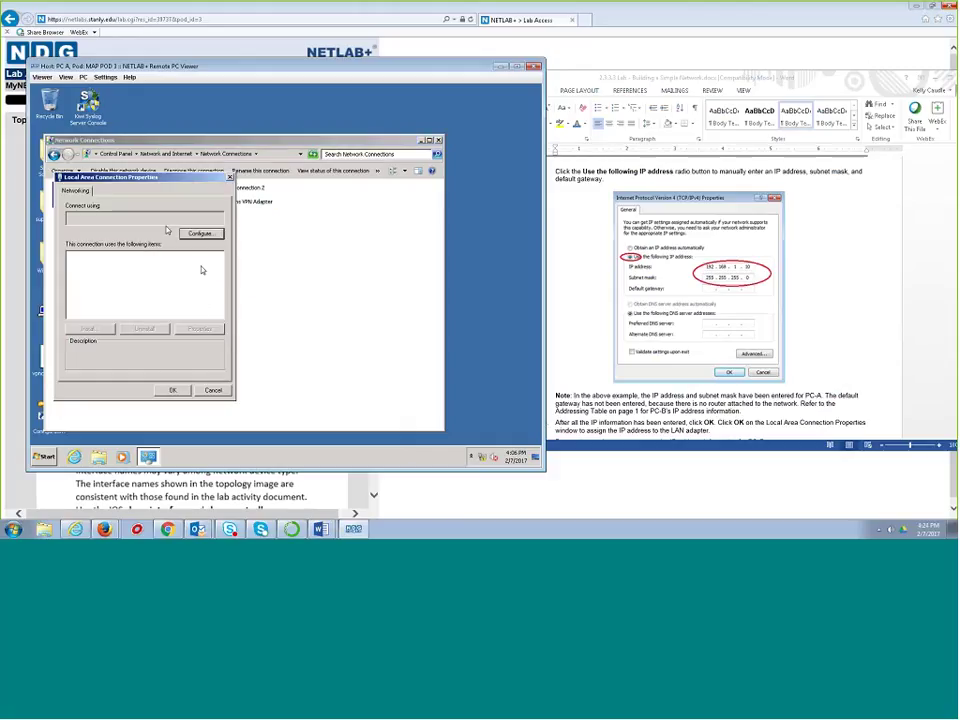
pyautogui.doubleClick(124, 300)
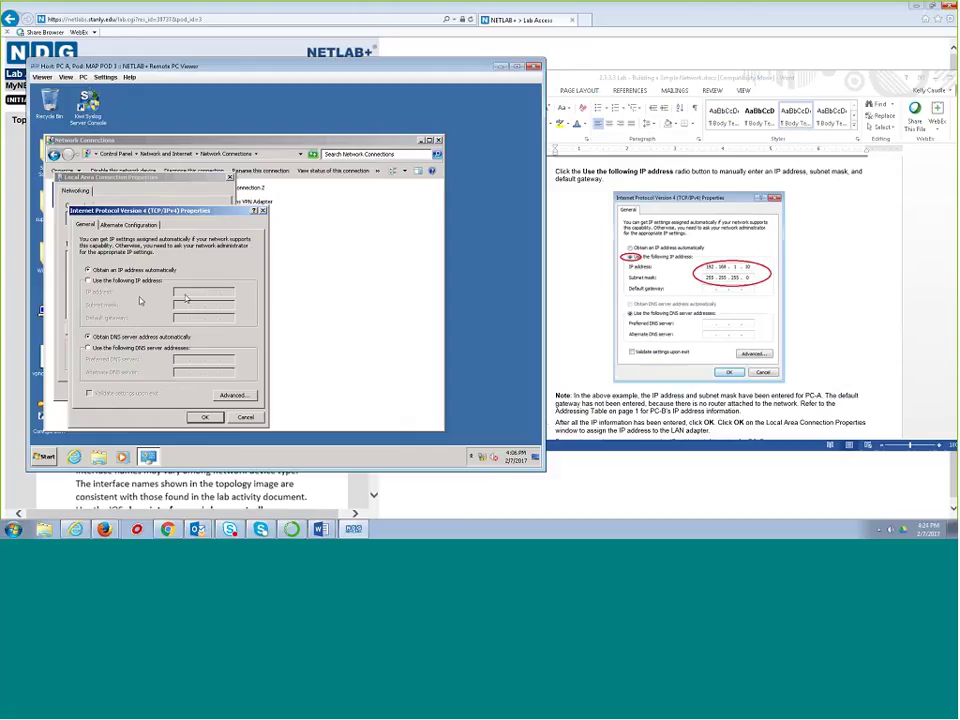
# Step: Assign PC-A the static IP address 192.168.1.10 with subnet mask 255.255.255.0 and apply the connection settings
pyautogui.click(120, 280)
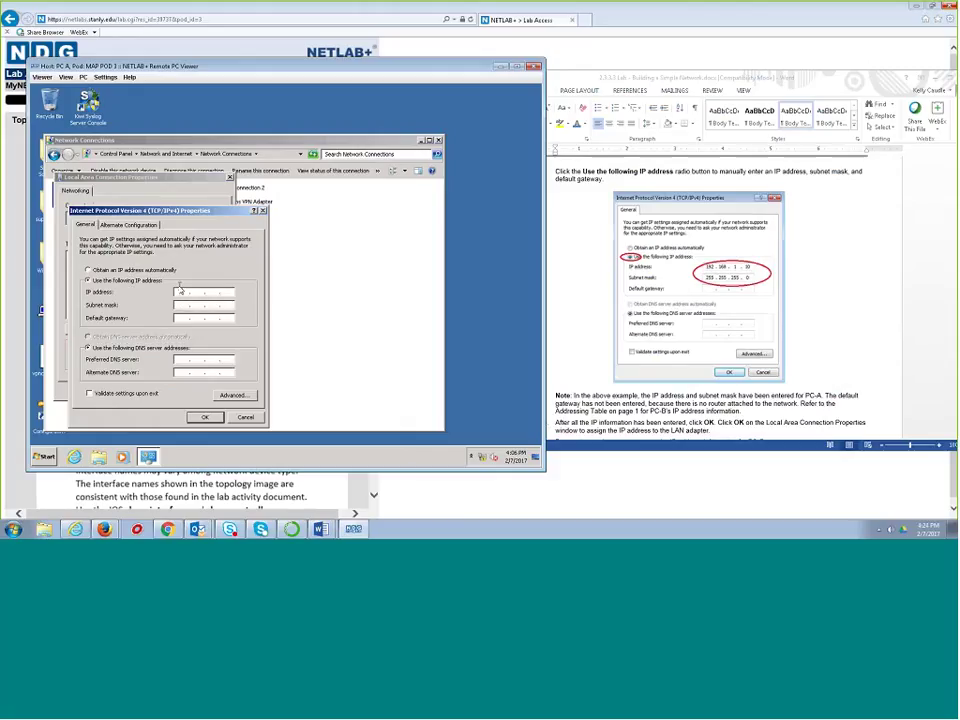
pyautogui.click(180, 291)
pyautogui.write('192 . 168 . 1 . 10')
pyautogui.press('Tab')
pyautogui.press('Tab')
pyautogui.press('Tab')
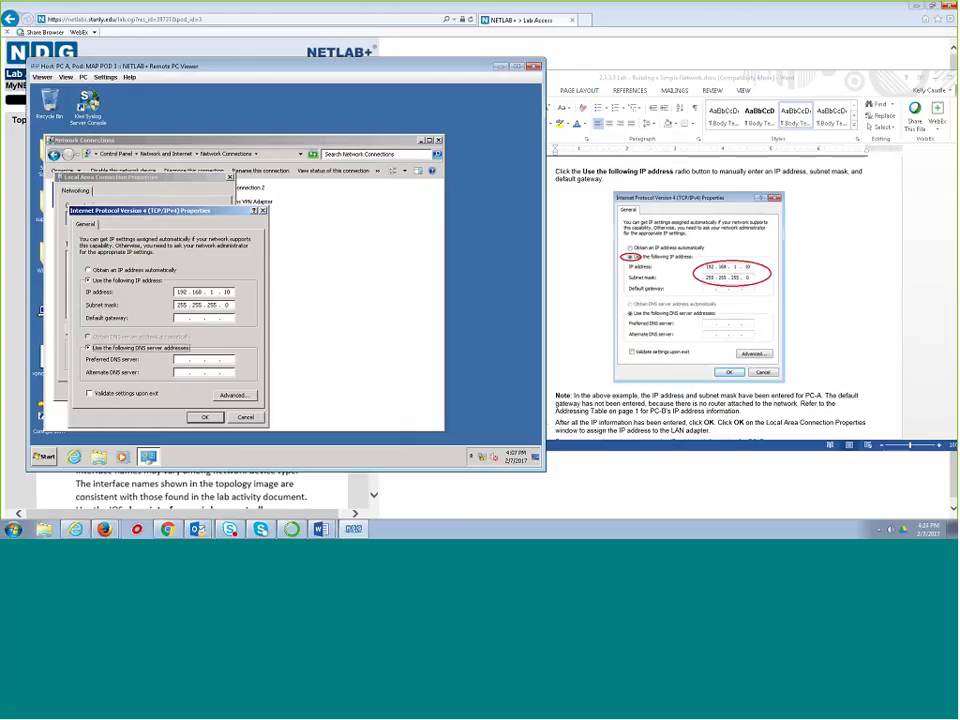
pyautogui.click(204, 417)
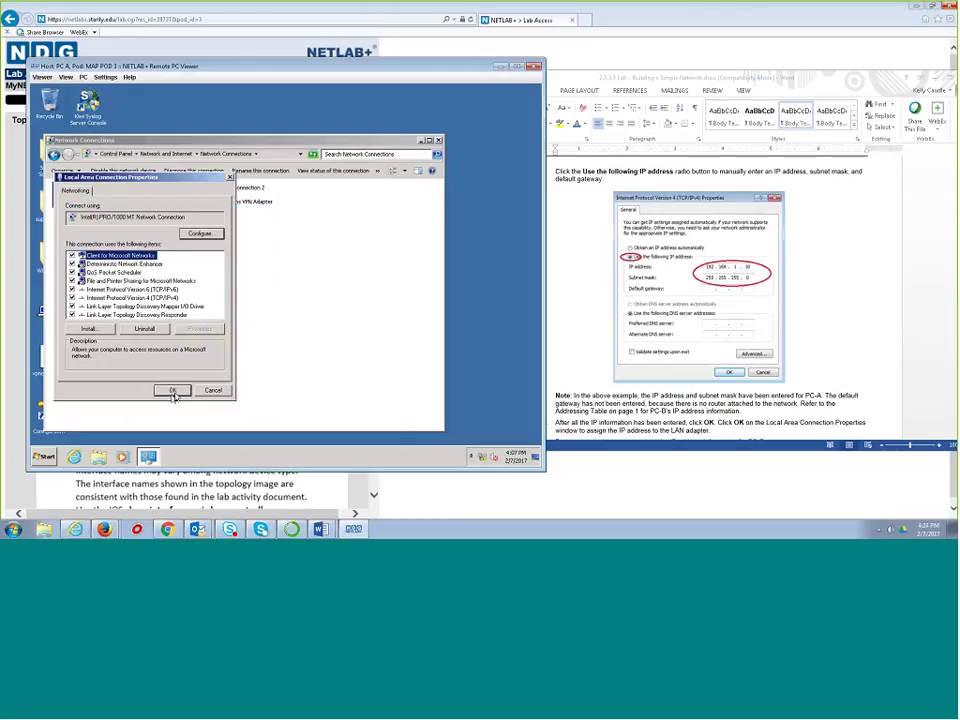
pyautogui.click(173, 392)
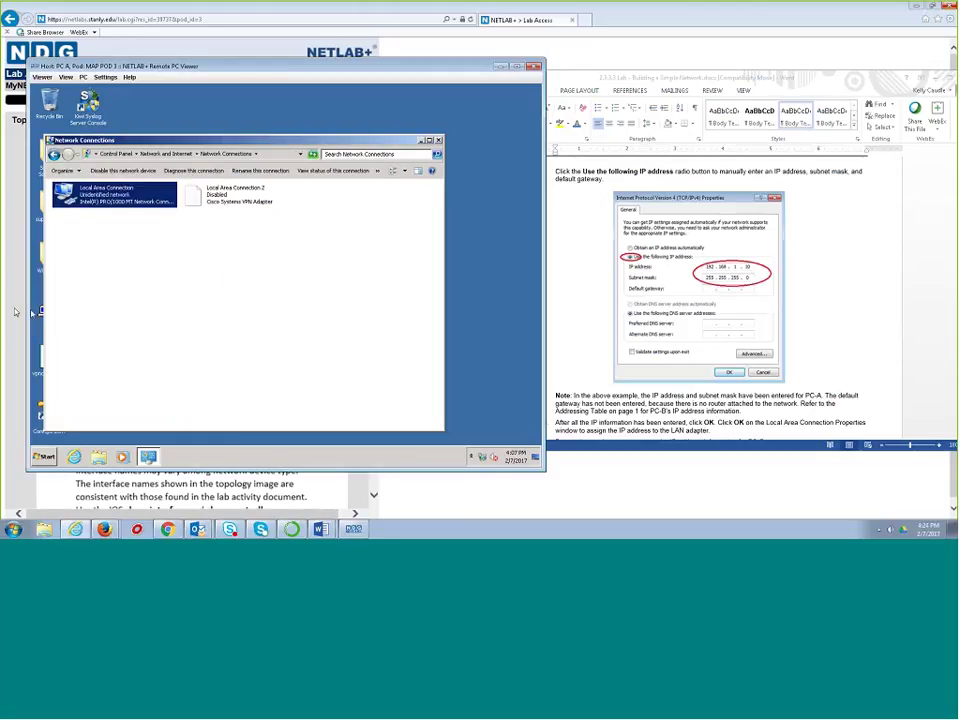
# Step: Launch the remote viewer for PC-B from the lab topology and open Control Panel on it
pyautogui.click(15, 312)
pyautogui.click(323, 320)
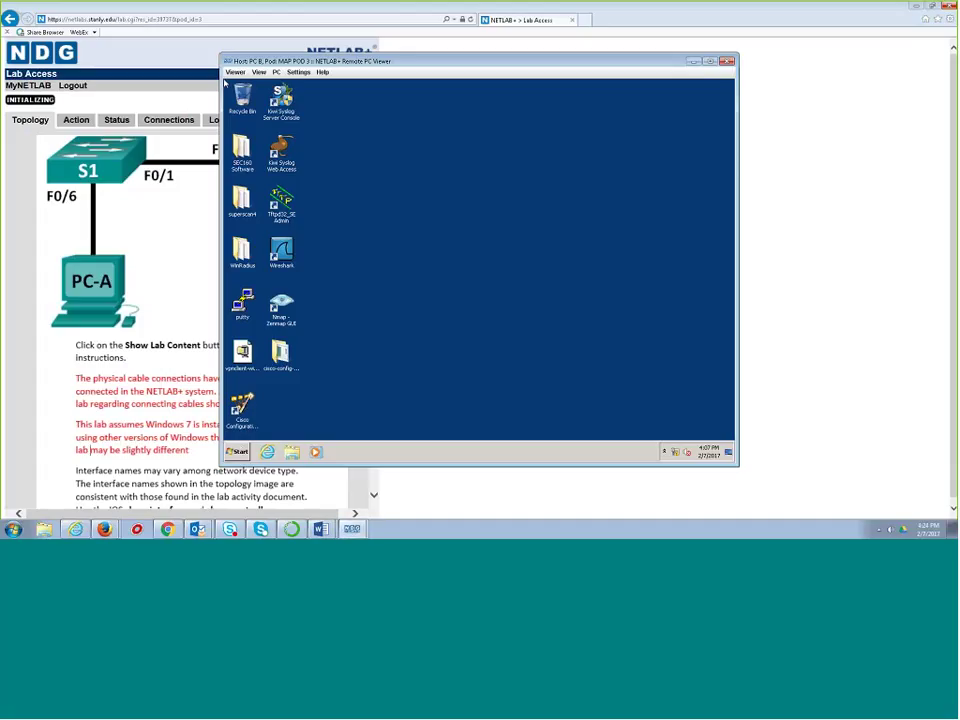
pyautogui.click(238, 452)
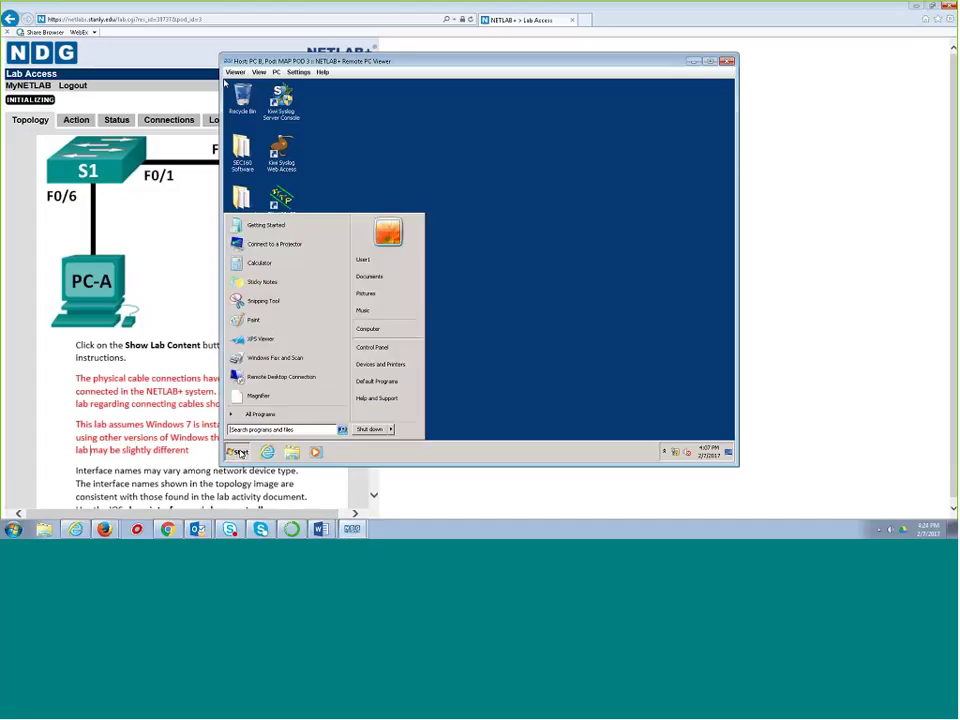
pyautogui.click(384, 347)
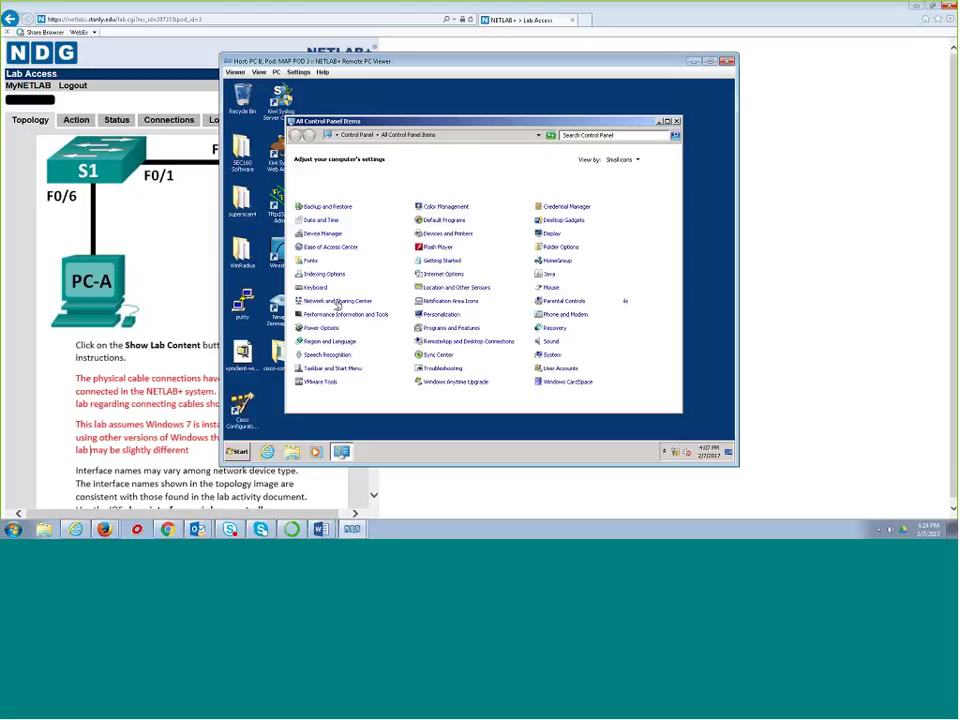
# Step: Open the Internet Protocol Version 4 (TCP/IPv4) properties of the Local Area Connection on PC-B
pyautogui.click(338, 301)
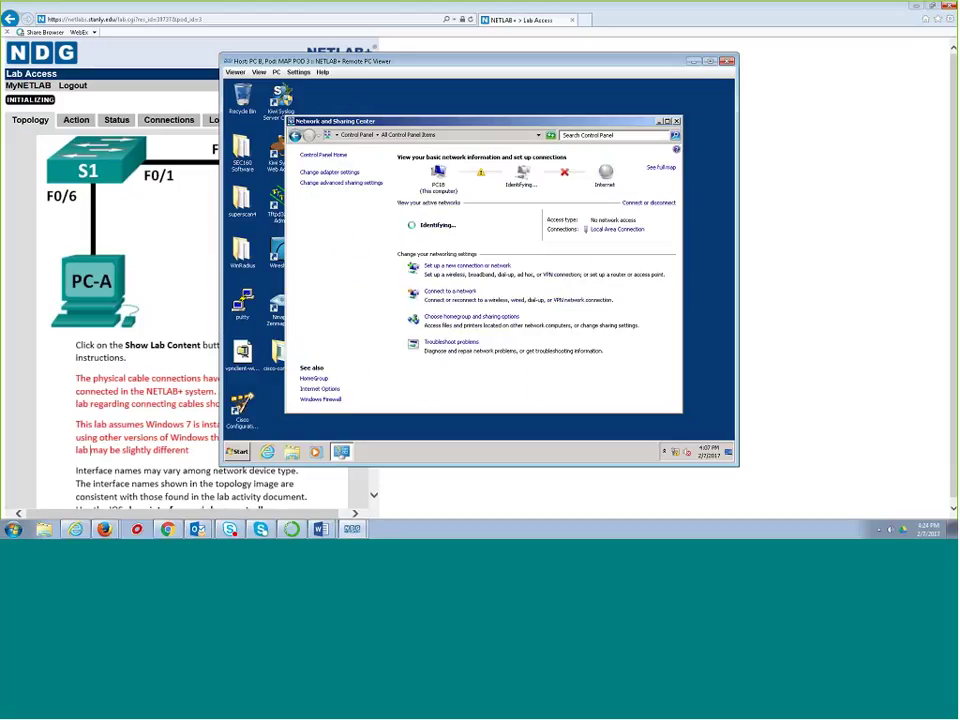
pyautogui.click(329, 172)
pyautogui.click(336, 186)
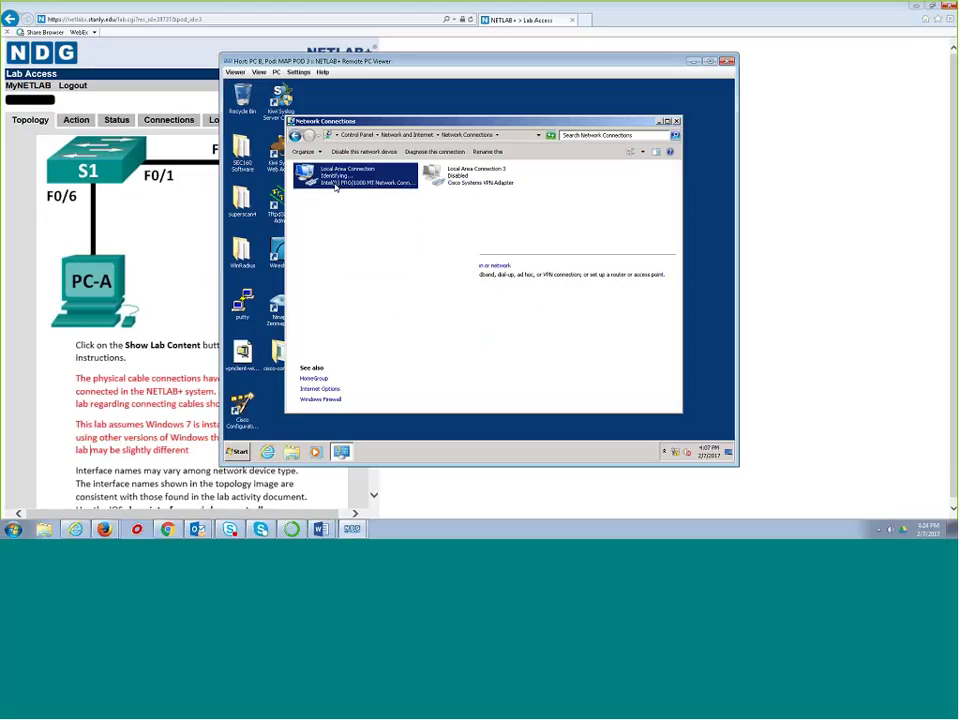
pyautogui.rightClick(336, 186)
pyautogui.click(393, 257)
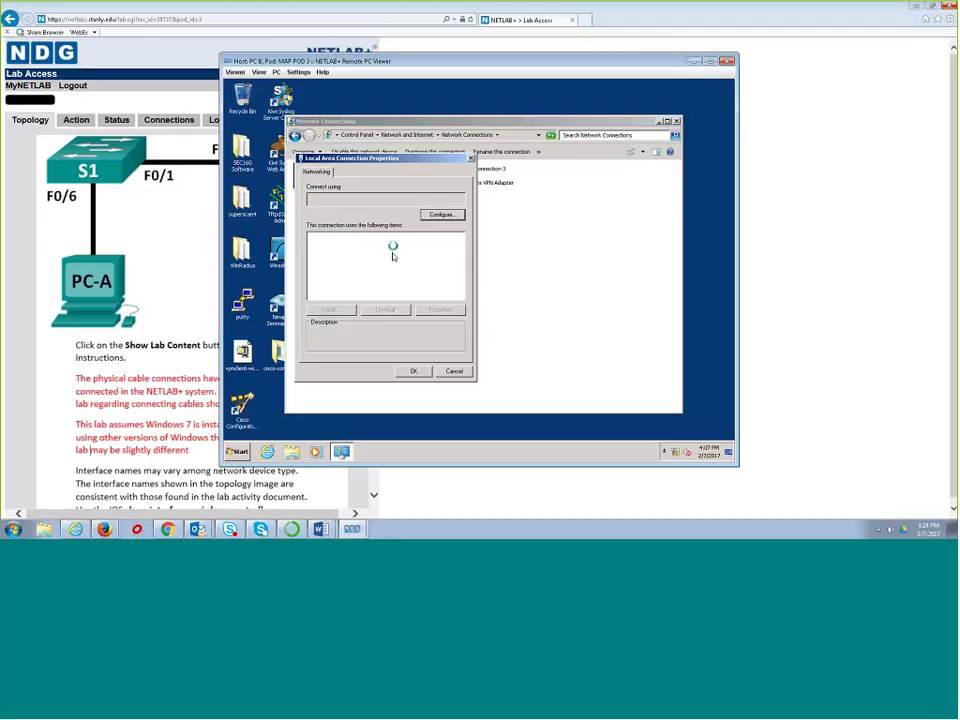
pyautogui.doubleClick(360, 270)
# Step: Assign PC-B the static IP address 192.168.1.11 with subnet mask 255.255.255.0 and apply the connection settings
pyautogui.click(360, 262)
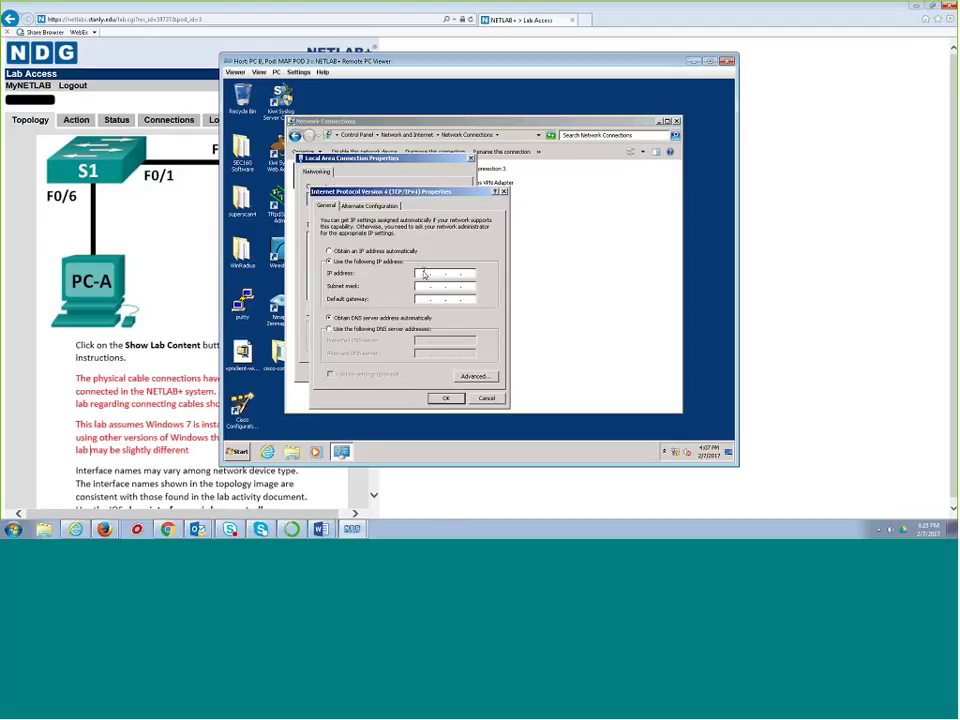
pyautogui.click(423, 273)
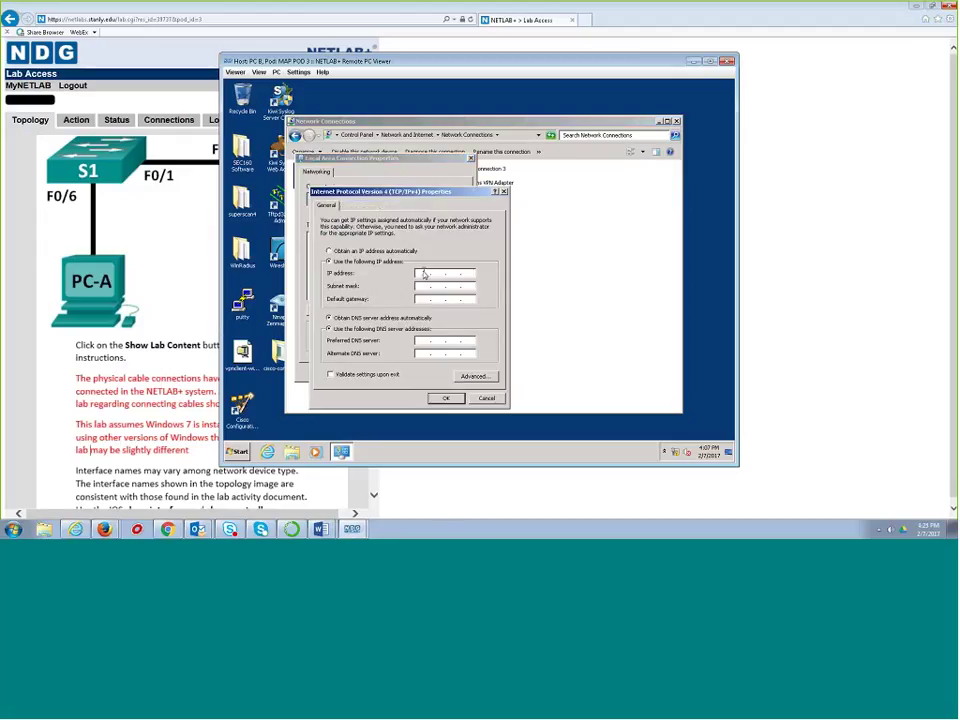
pyautogui.write('192.168.')
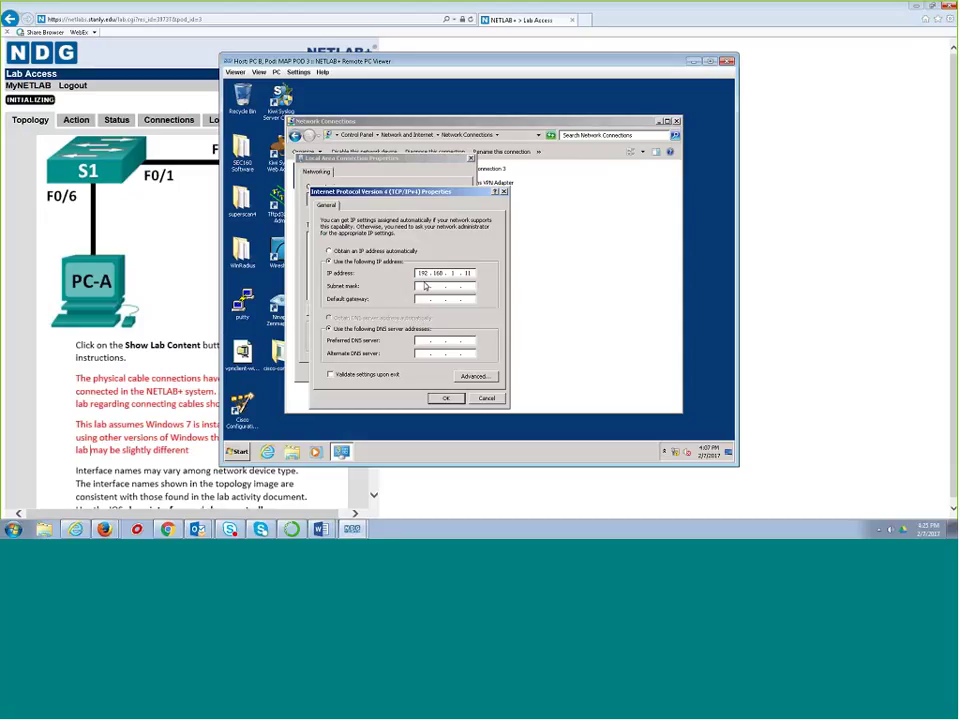
pyautogui.click(446, 398)
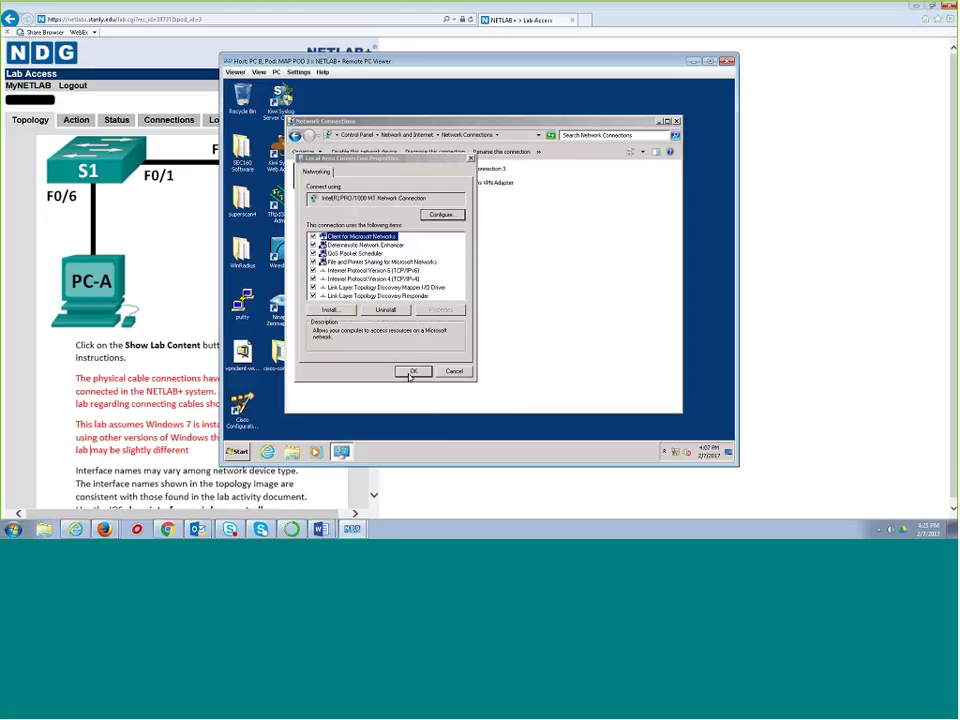
pyautogui.click(413, 371)
# Step: Open a command prompt on PC-B by running cmd
pyautogui.click(242, 453)
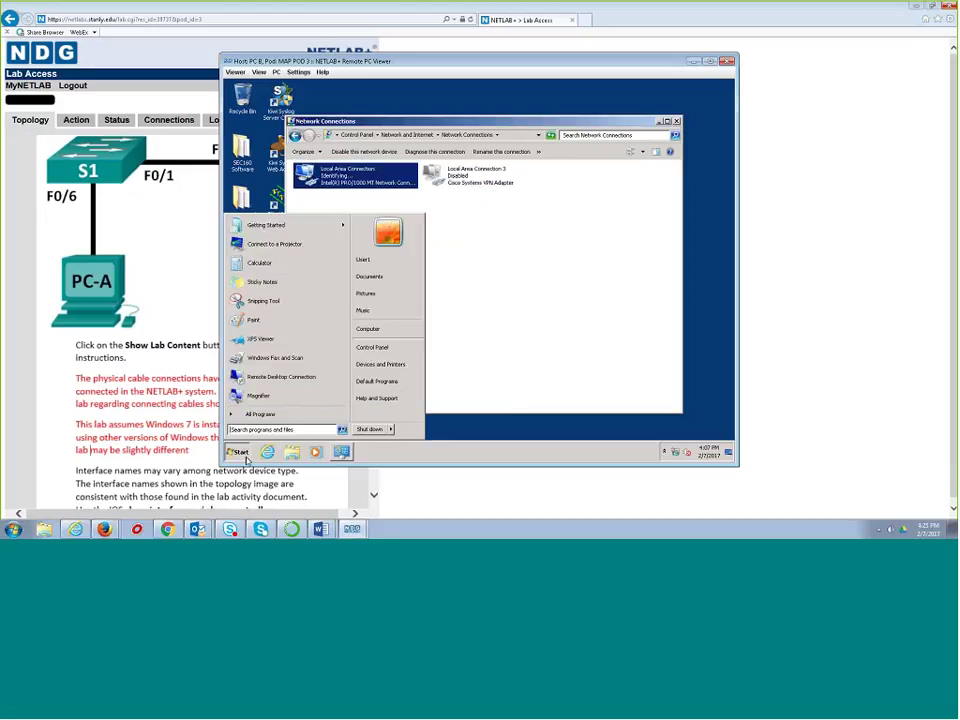
pyautogui.click(249, 431)
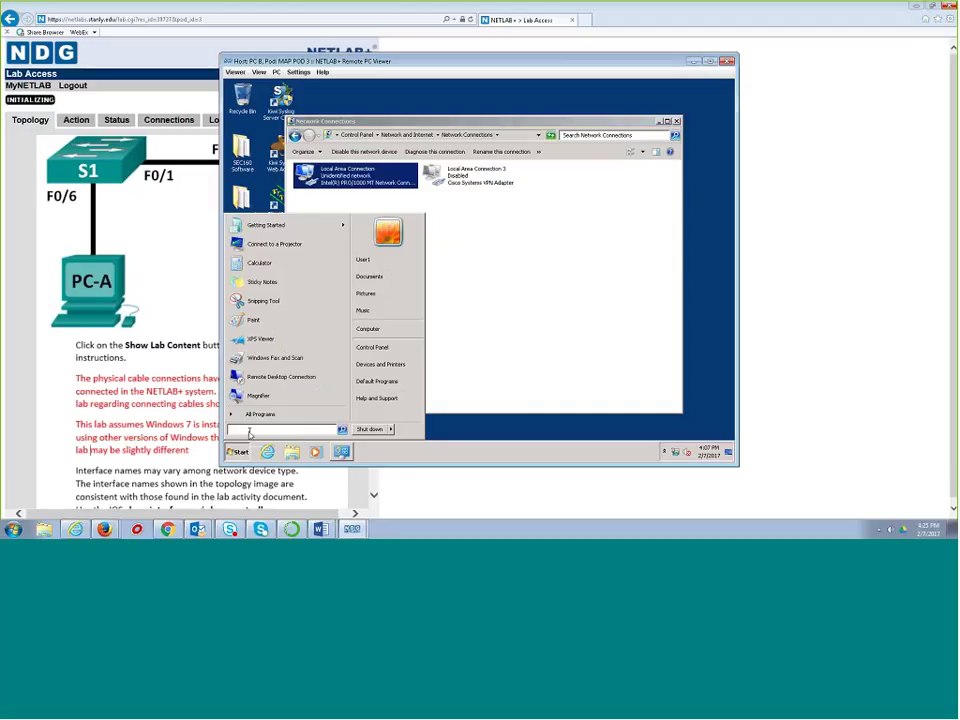
pyautogui.write('cmd')
pyautogui.press('Return')
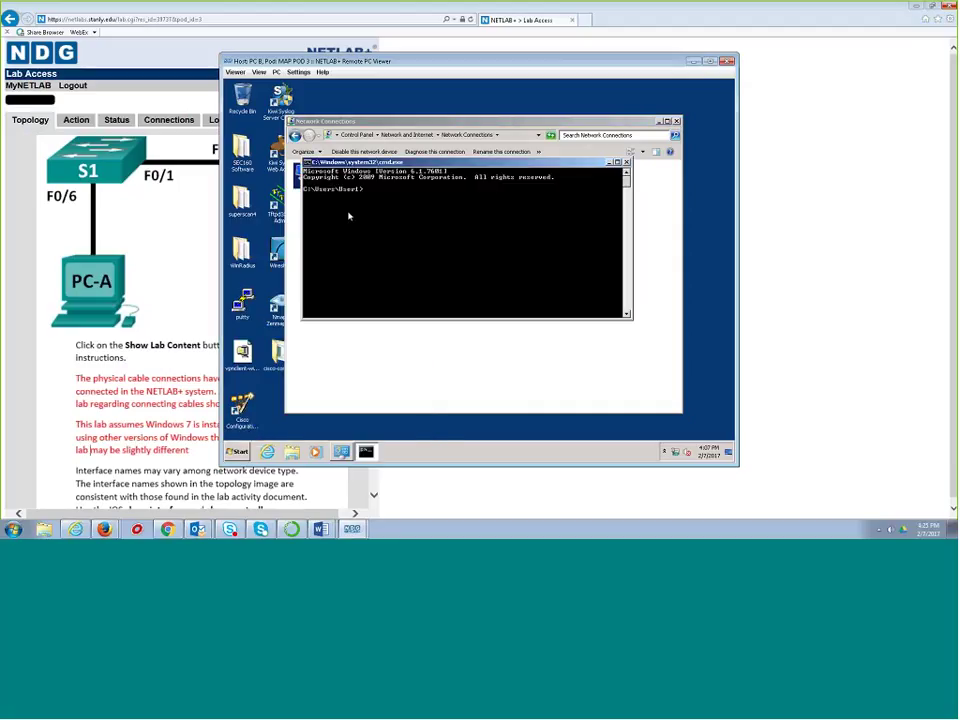
# Step: Display PC-B's IP settings with ipconfig, and test connectivity to PC-A with ping 192.168.1.10
pyautogui.write('ipconfig')
pyautogui.press('Return')
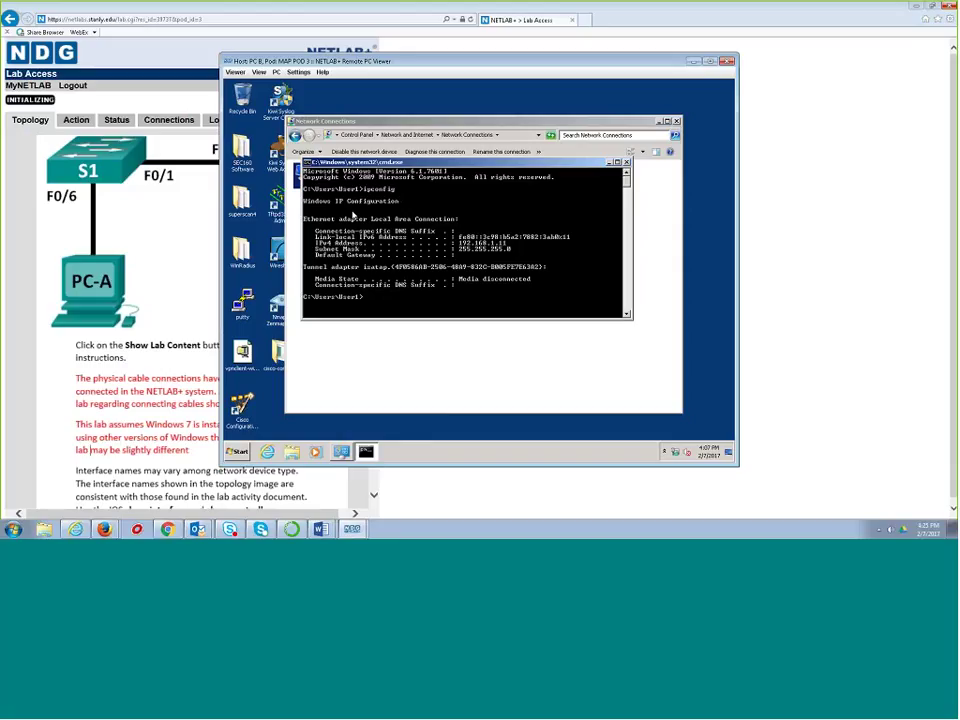
pyautogui.write('ping 192.168.1.10')
pyautogui.press('Return')
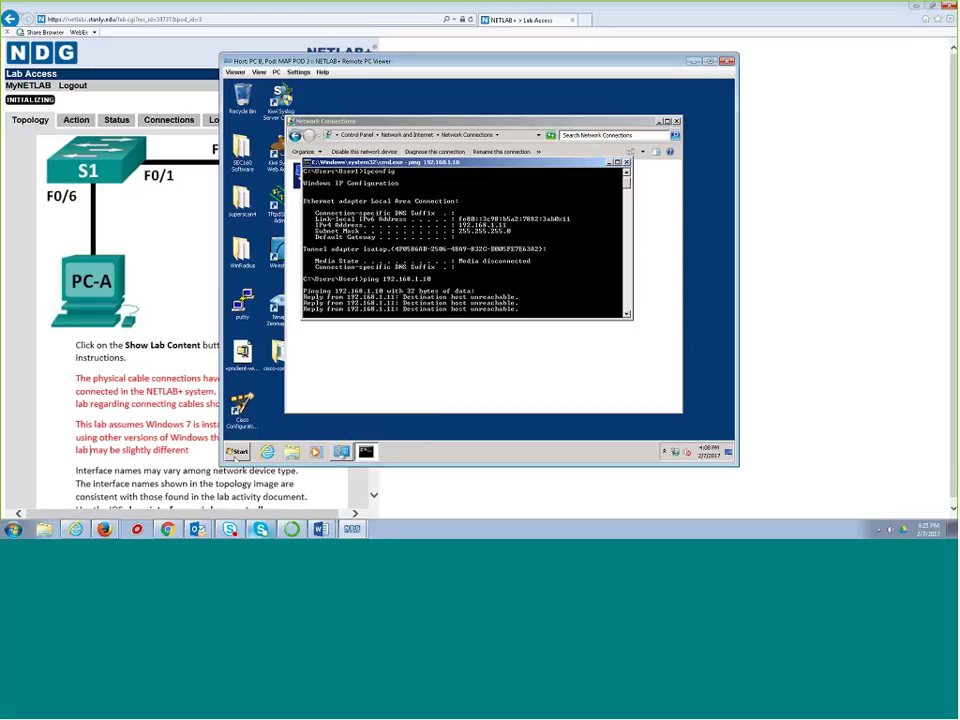
# Step: Switch to the PC-A viewer, open a command prompt there and display its IP settings with ipconfig
pyautogui.moveTo(352, 528)
pyautogui.click(340, 489)
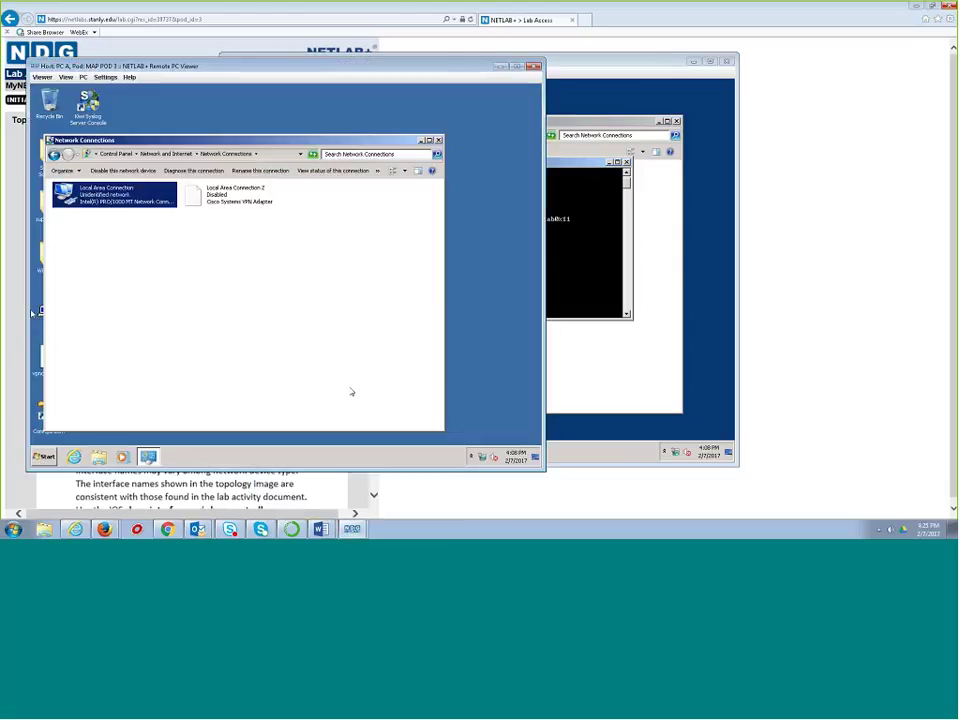
pyautogui.click(52, 454)
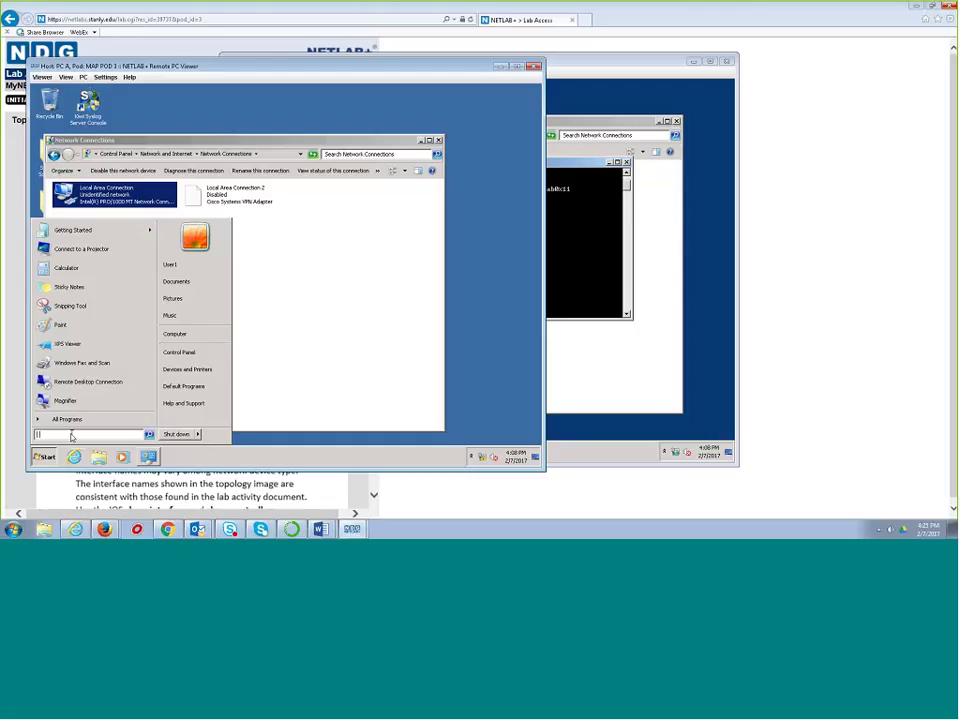
pyautogui.click(374, 278)
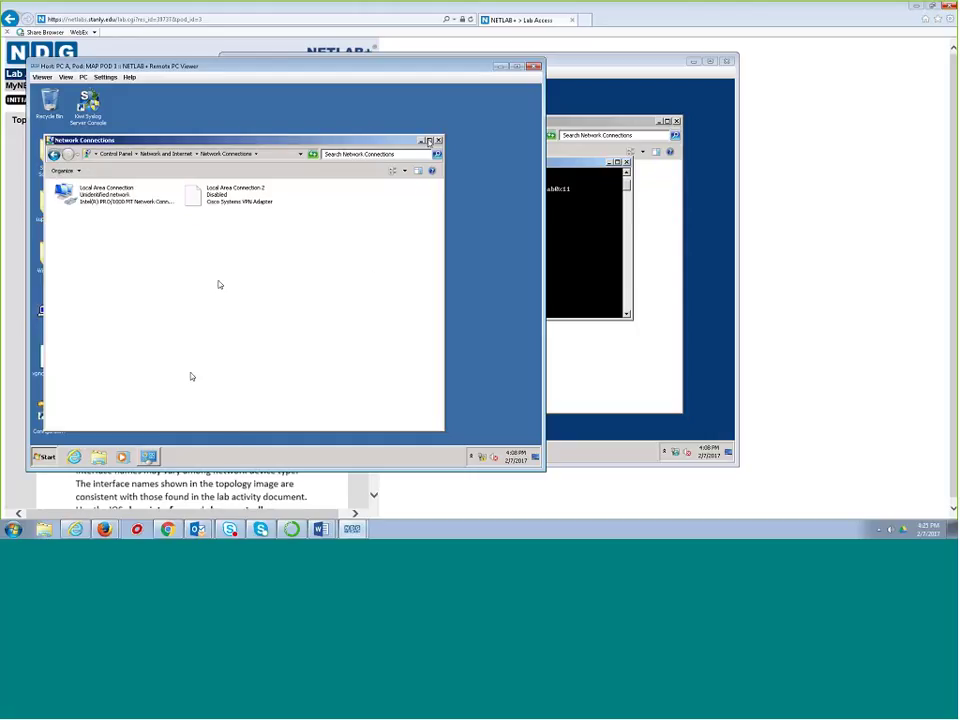
pyautogui.click(45, 457)
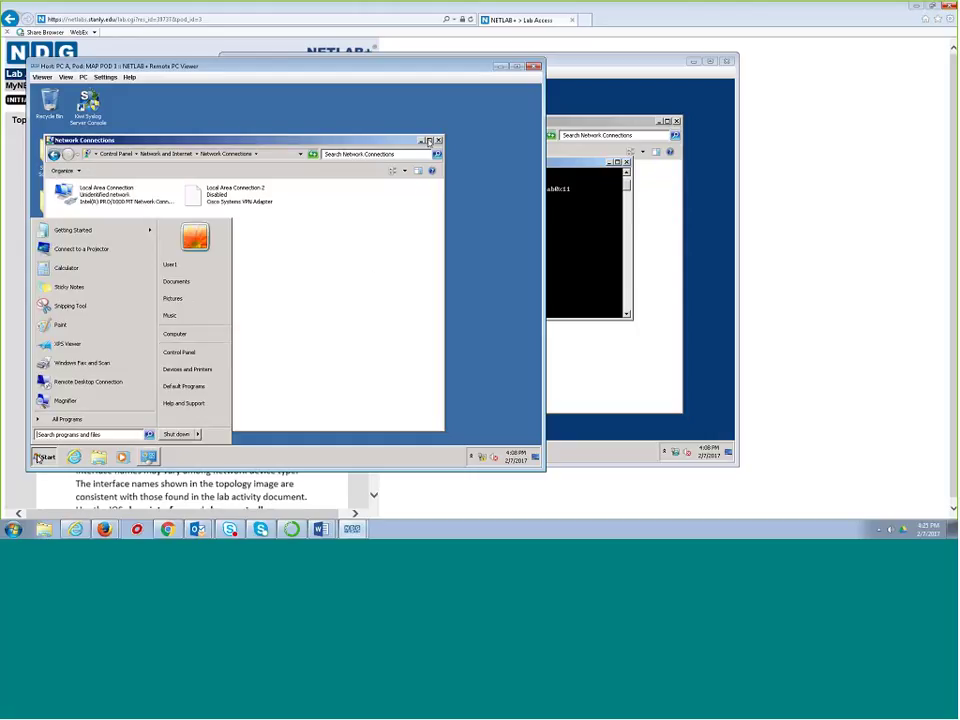
pyautogui.click(70, 399)
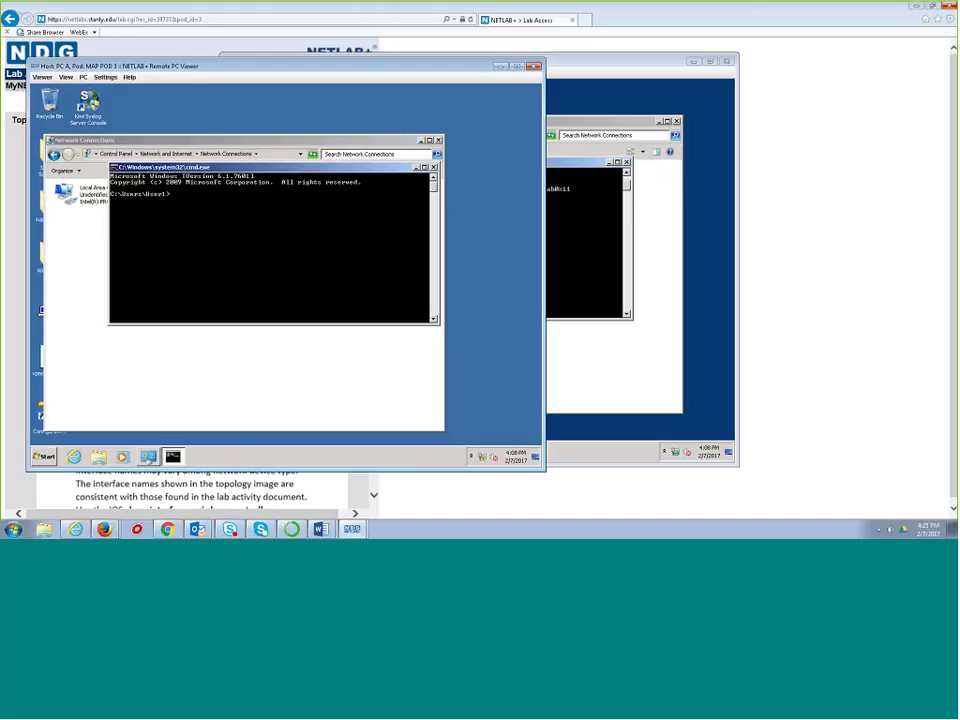
pyautogui.write('ipconfig')
pyautogui.press('Return')
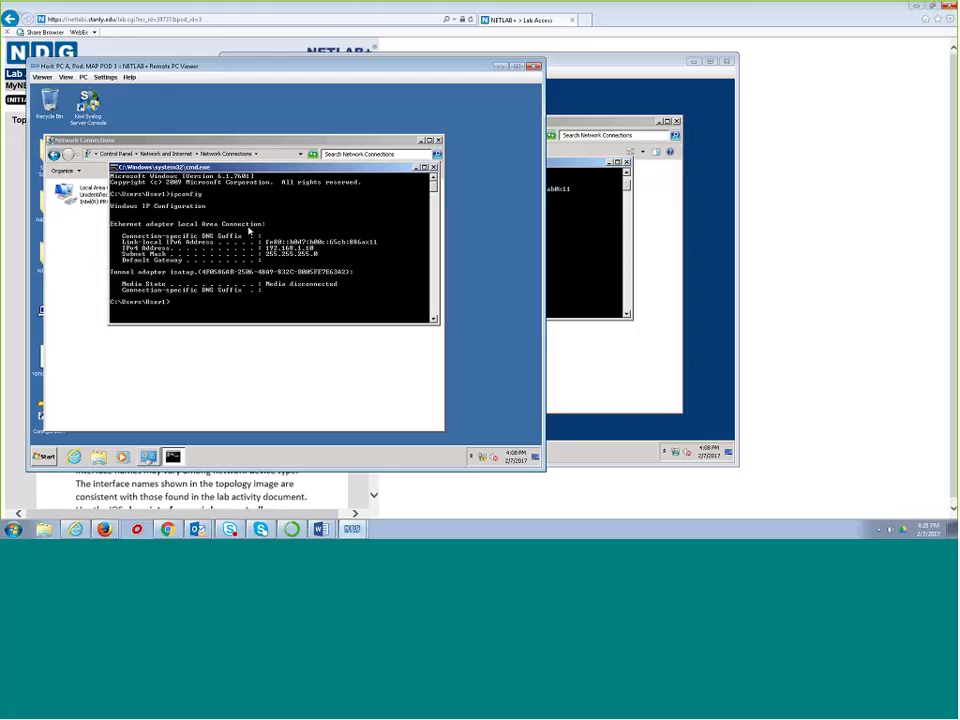
# Step: Test connectivity from PC-A to PC-B with ping 192.168.1.11, and move the PC-A viewer off the topology diagram
pyautogui.write('ping 192.168.1.11')
pyautogui.press('Return')
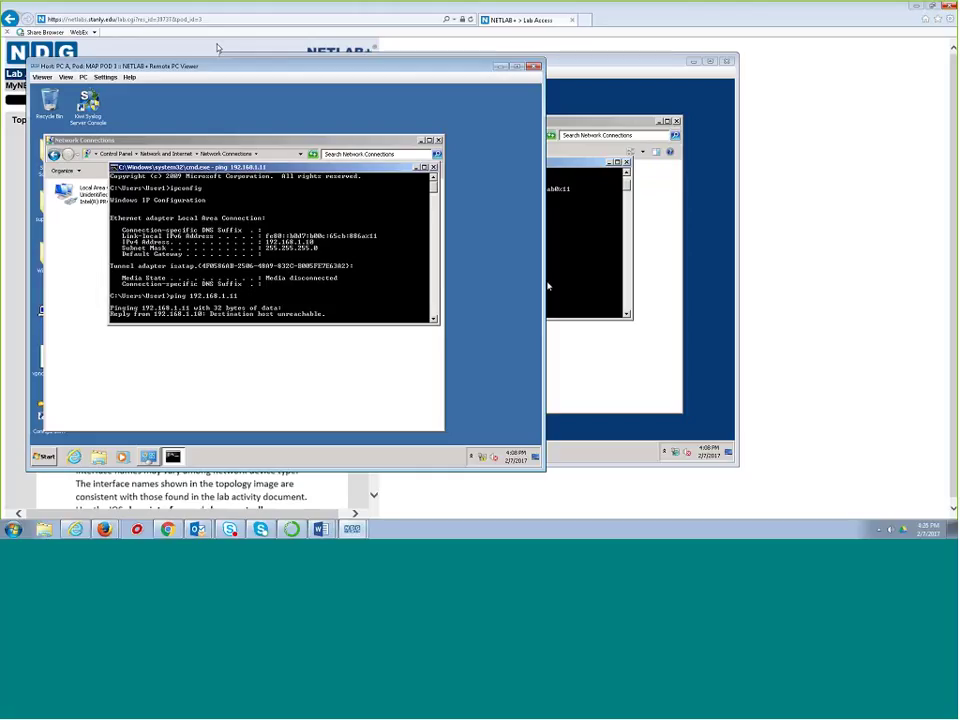
pyautogui.moveTo(218, 66); pyautogui.dragTo(422, 73)
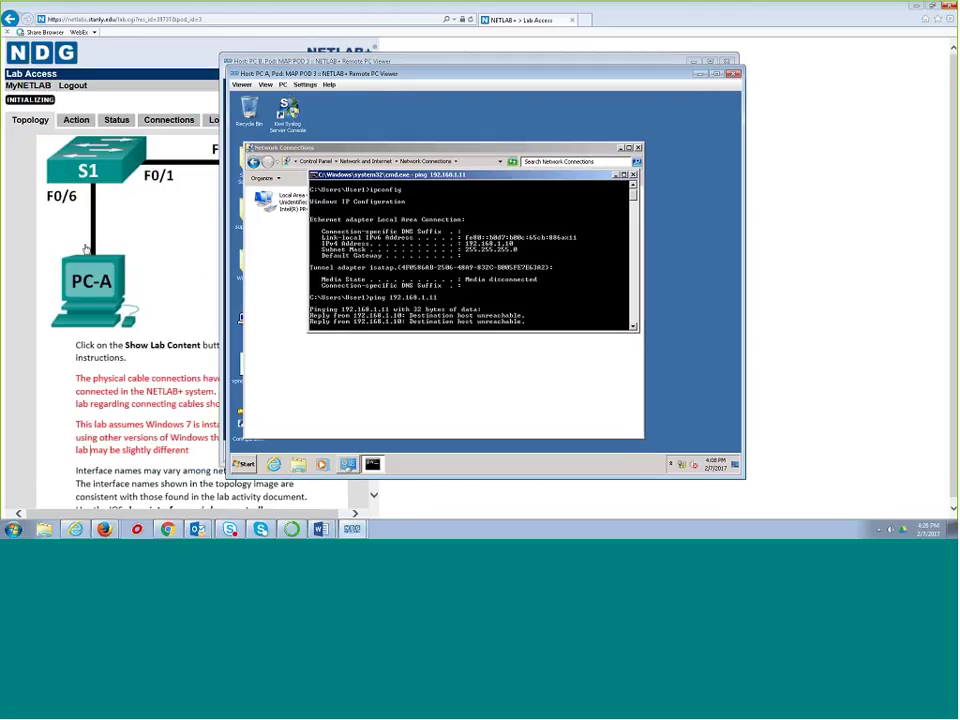
# Step: Open a CLI terminal to switch S1 from the topology, accepting the security warnings, and bring up the Switch> prompt
pyautogui.click(85, 248)
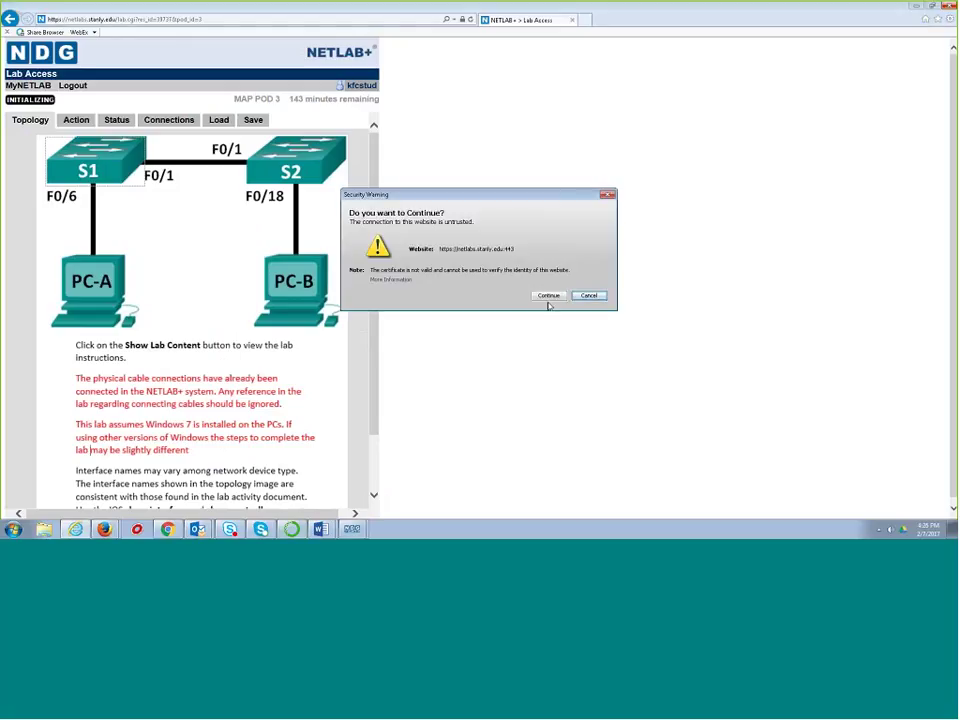
pyautogui.click(548, 297)
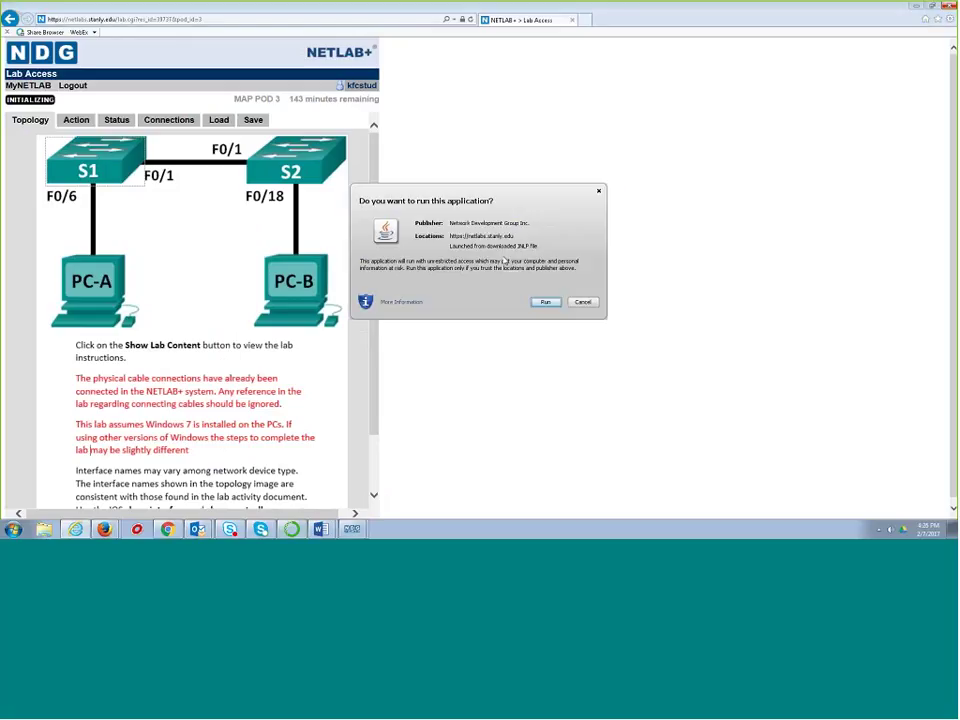
pyautogui.click(545, 301)
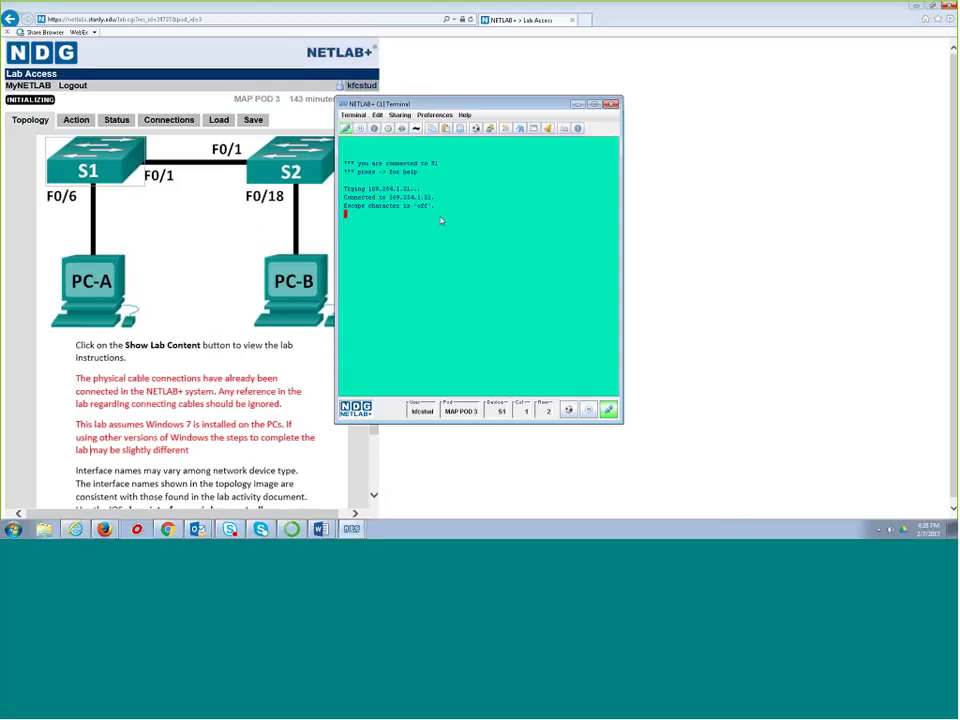
pyautogui.press('Return')
pyautogui.press('Return')
# Step: Switch to the PC-B viewer and repeat the ping to PC-A at 192.168.1.10
pyautogui.click(351, 529)
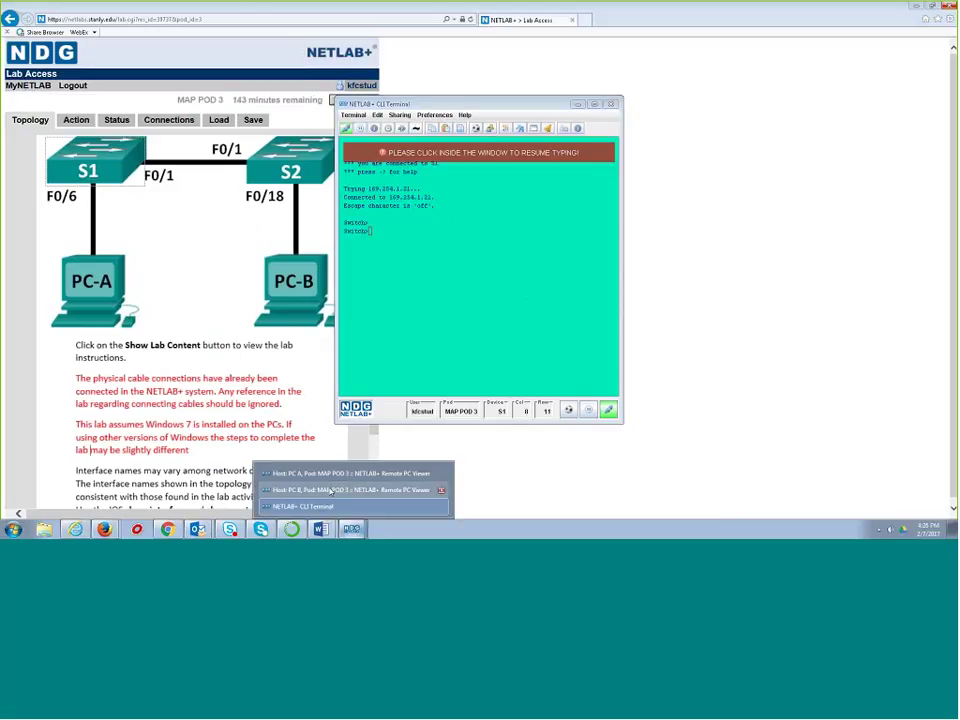
pyautogui.click(331, 486)
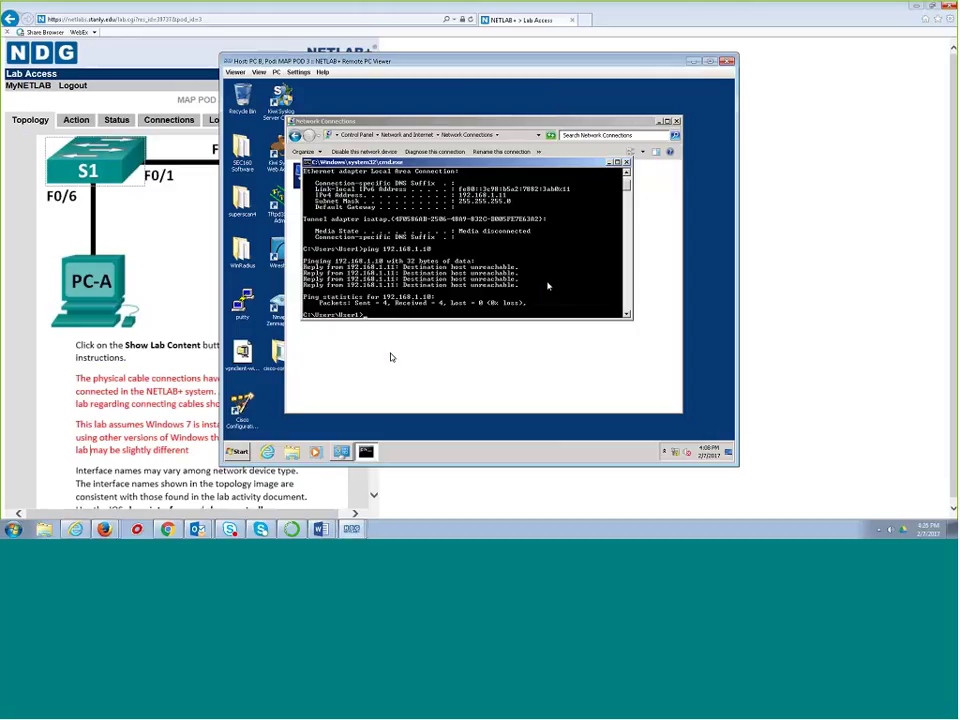
pyautogui.press('Up')
pyautogui.press('Return')
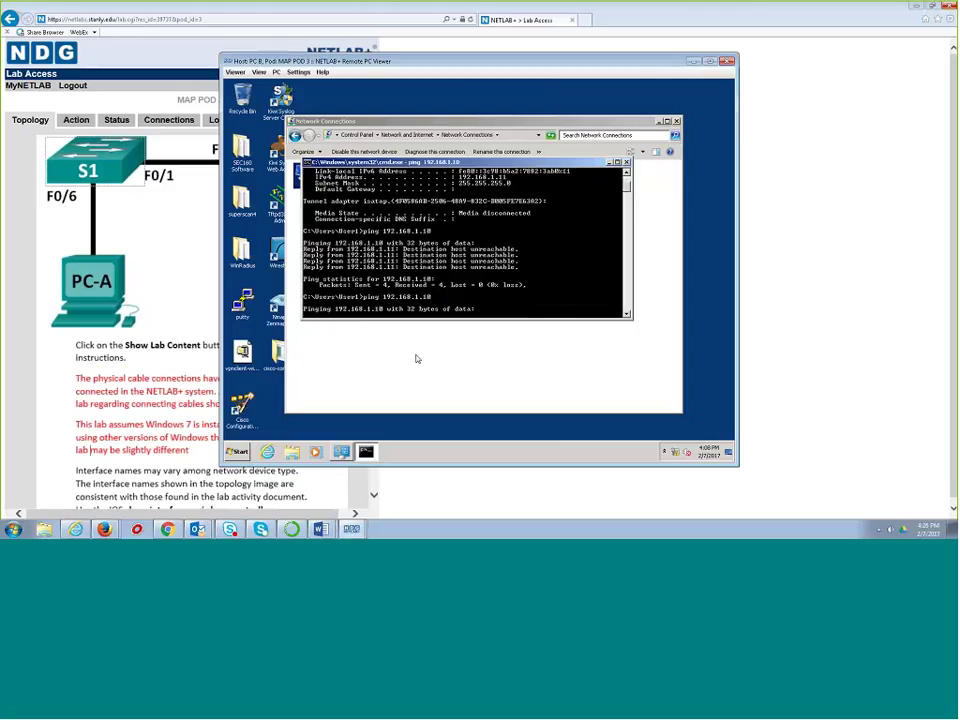
# Step: Go from PC-B's network connections back to all Control Panel items and open Windows Firewall
pyautogui.click(417, 358)
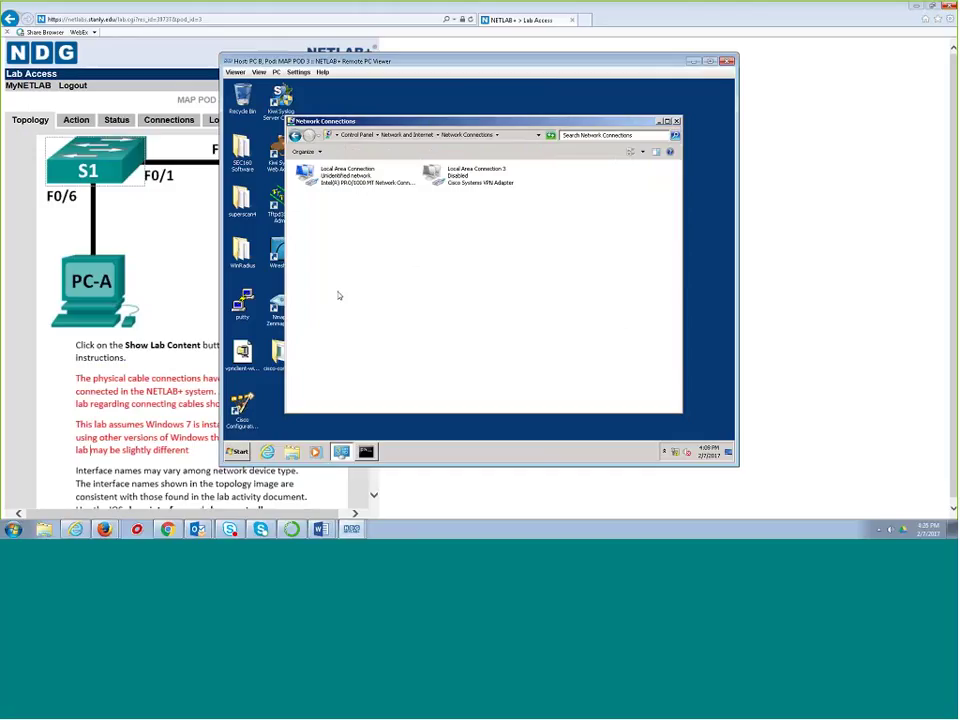
pyautogui.click(366, 451)
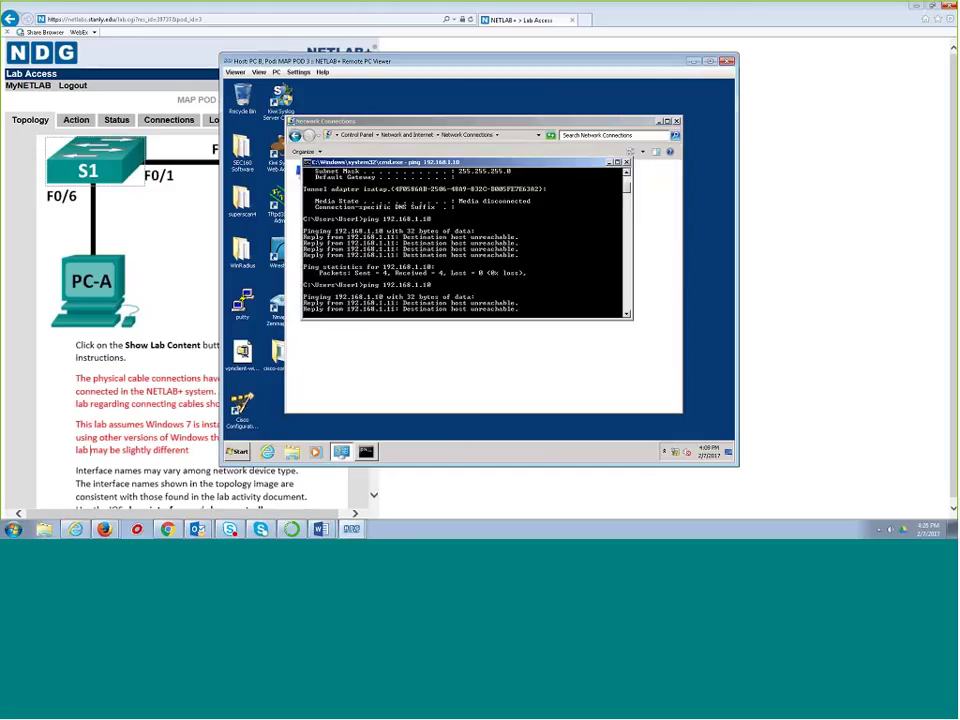
pyautogui.click(335, 224)
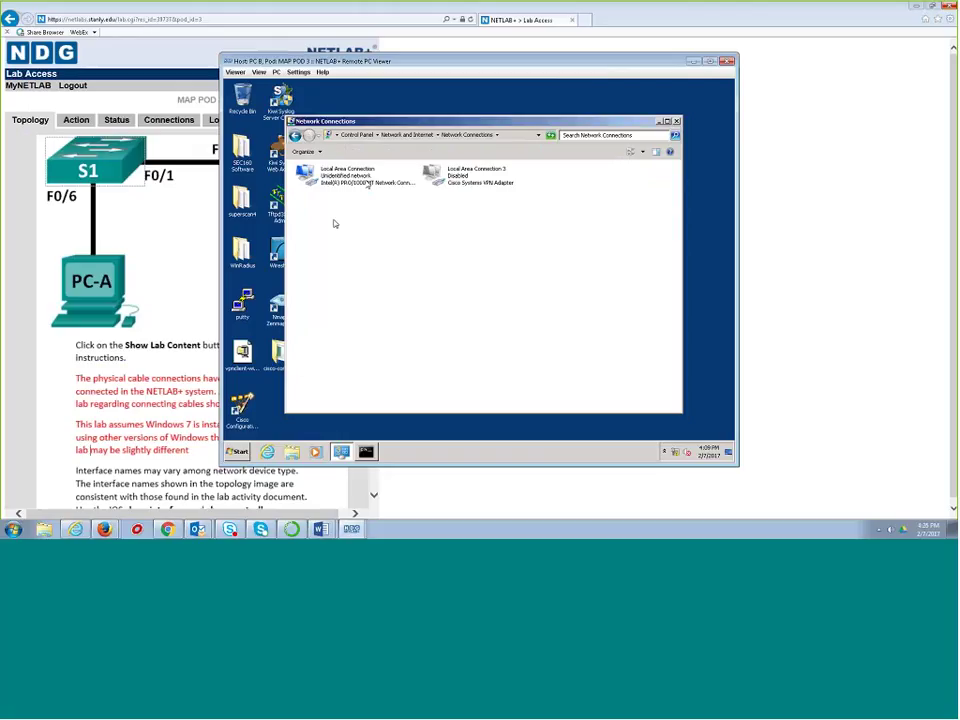
pyautogui.rightClick(362, 176)
pyautogui.press('Escape')
pyautogui.click(297, 136)
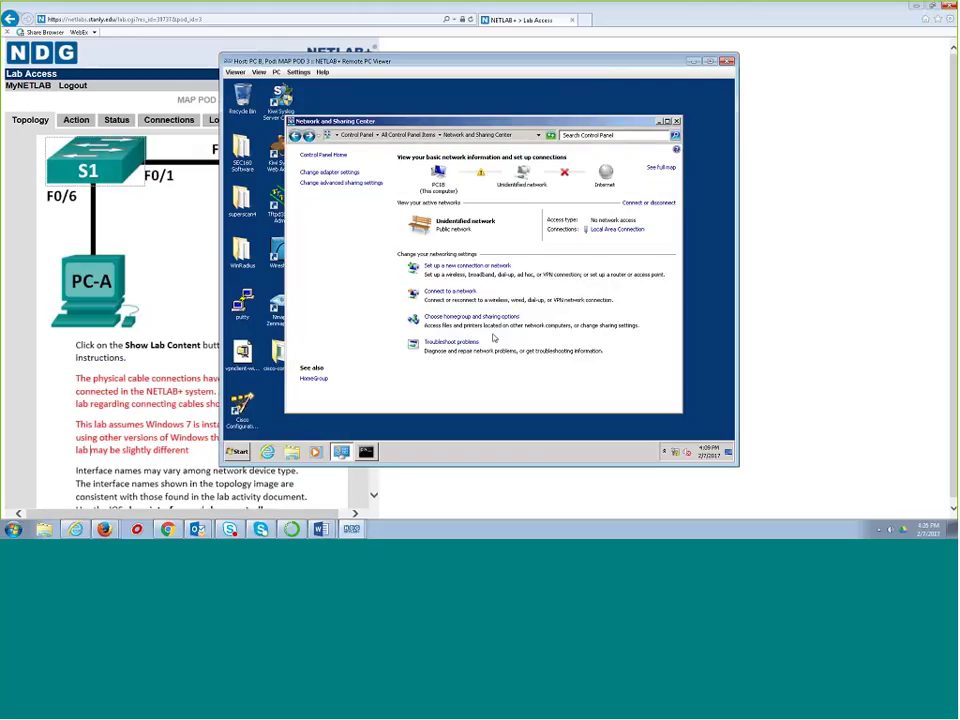
pyautogui.click(408, 134)
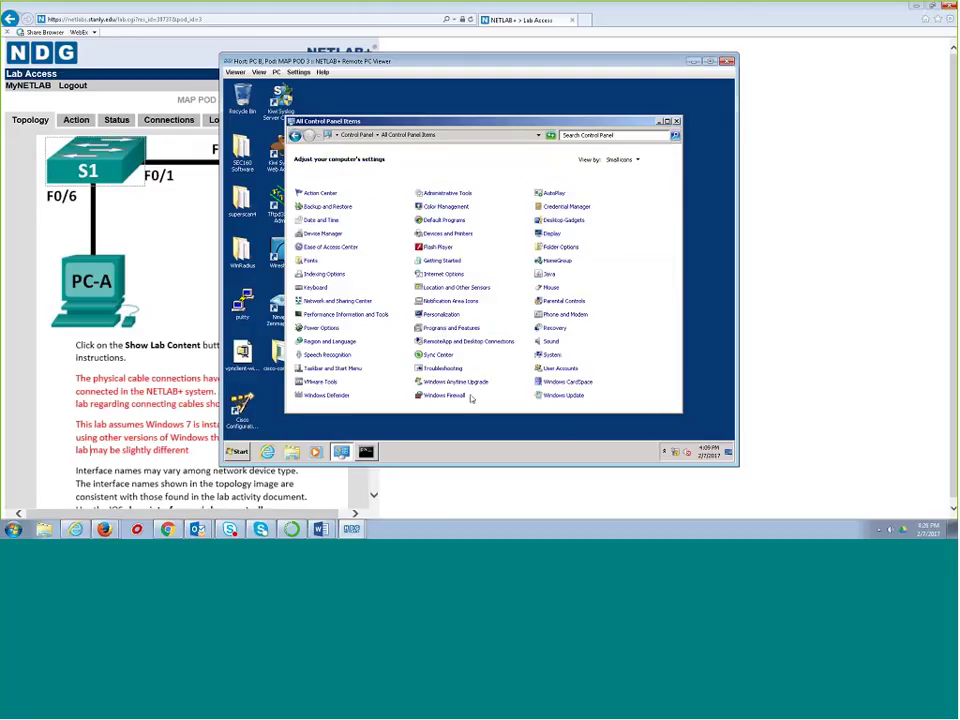
pyautogui.click(435, 398)
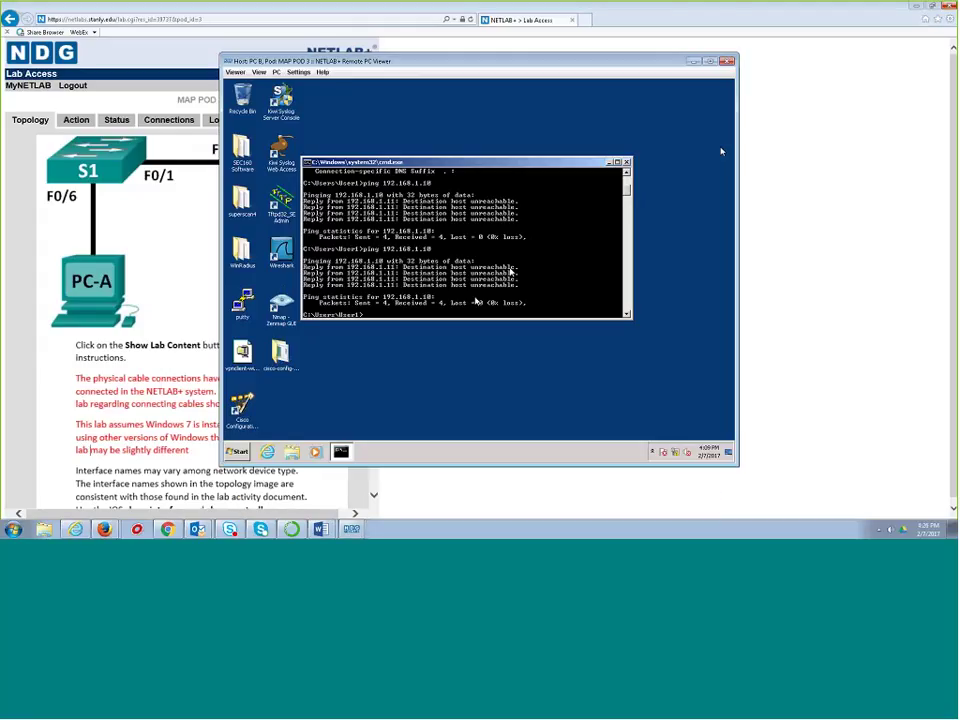
# Step: Reopen the Control Panel on PC-B and check the Windows Firewall settings again
pyautogui.click(237, 451)
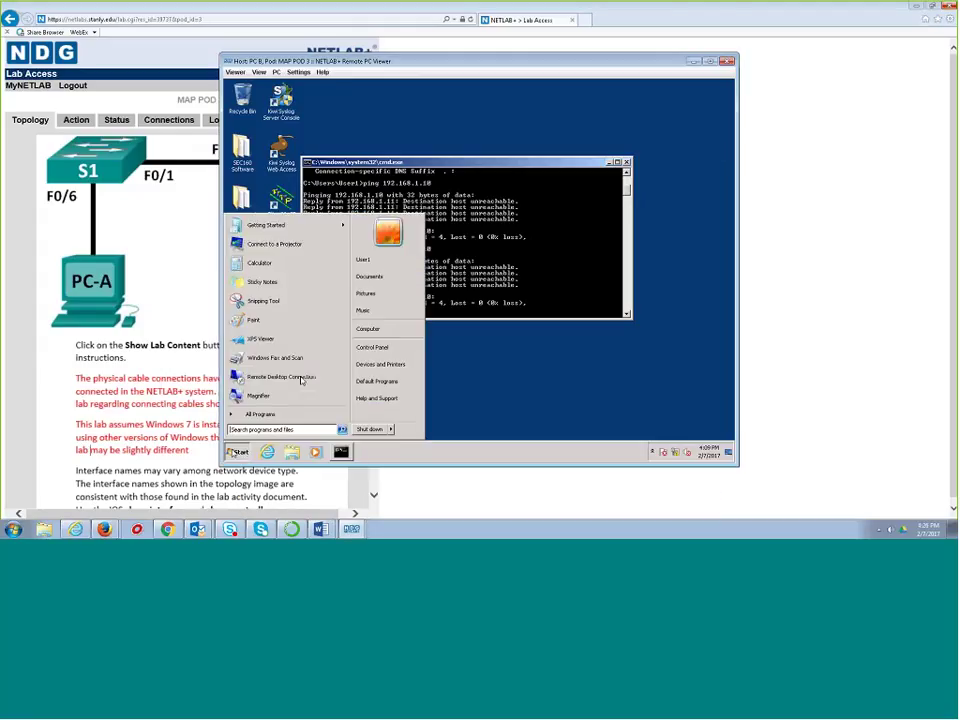
pyautogui.click(374, 347)
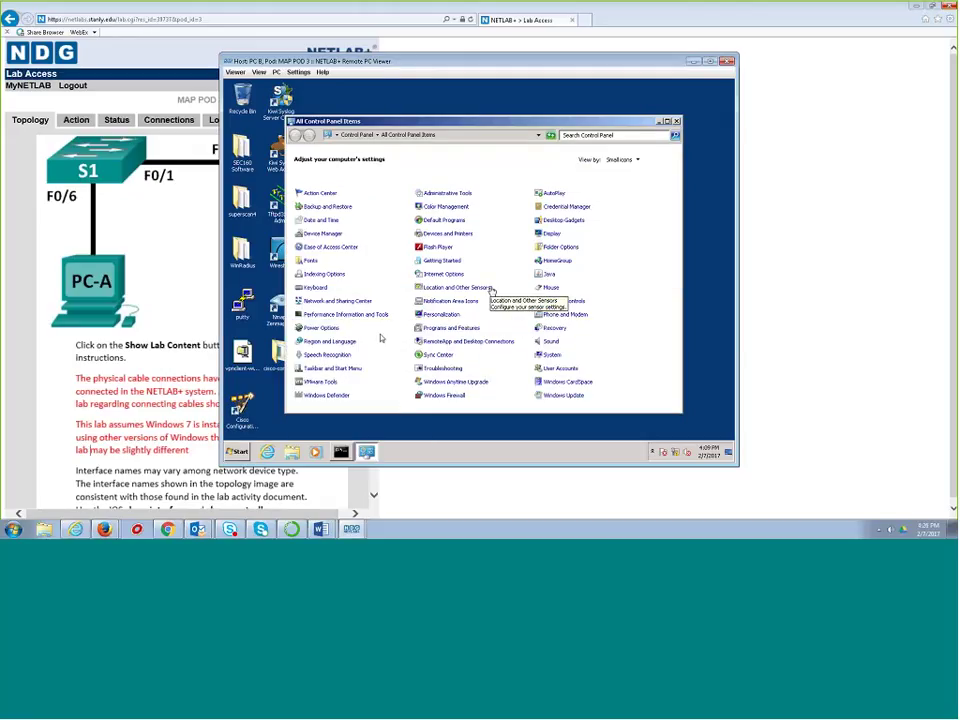
pyautogui.click(458, 396)
pyautogui.click(308, 160)
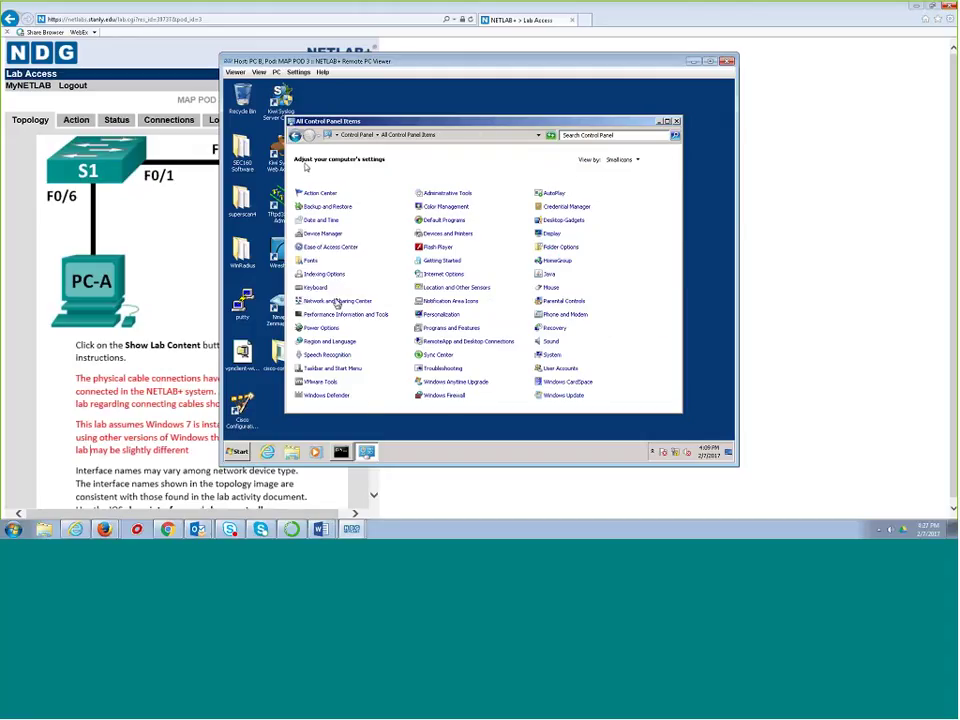
# Step: Review the TCP/IPv4 properties of PC-B's Local Area Connection and accept the existing static address settings
pyautogui.click(337, 301)
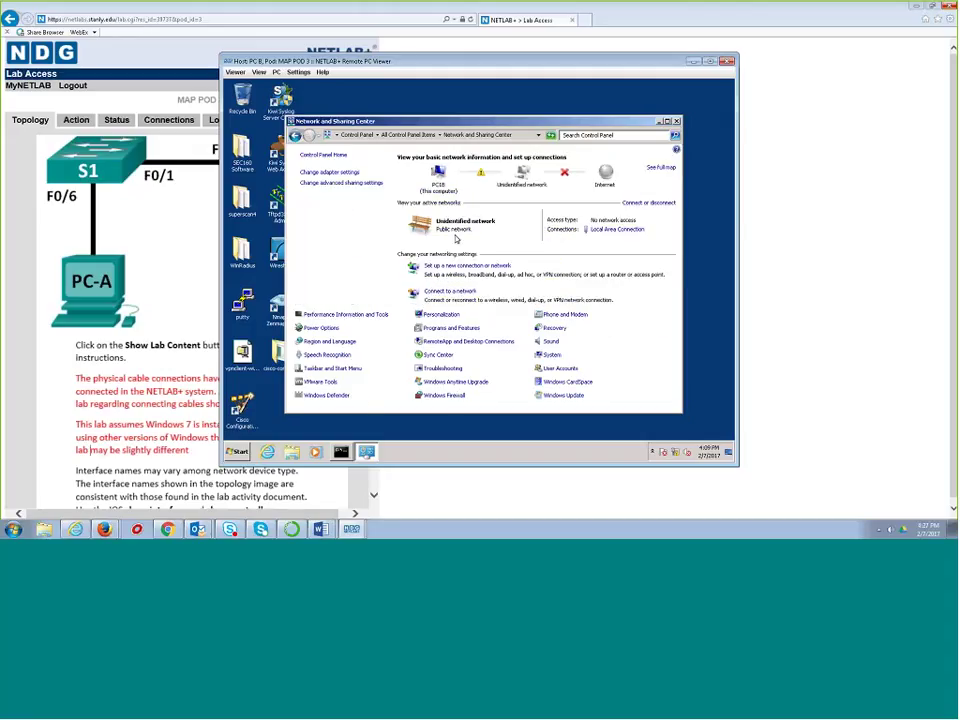
pyautogui.click(329, 174)
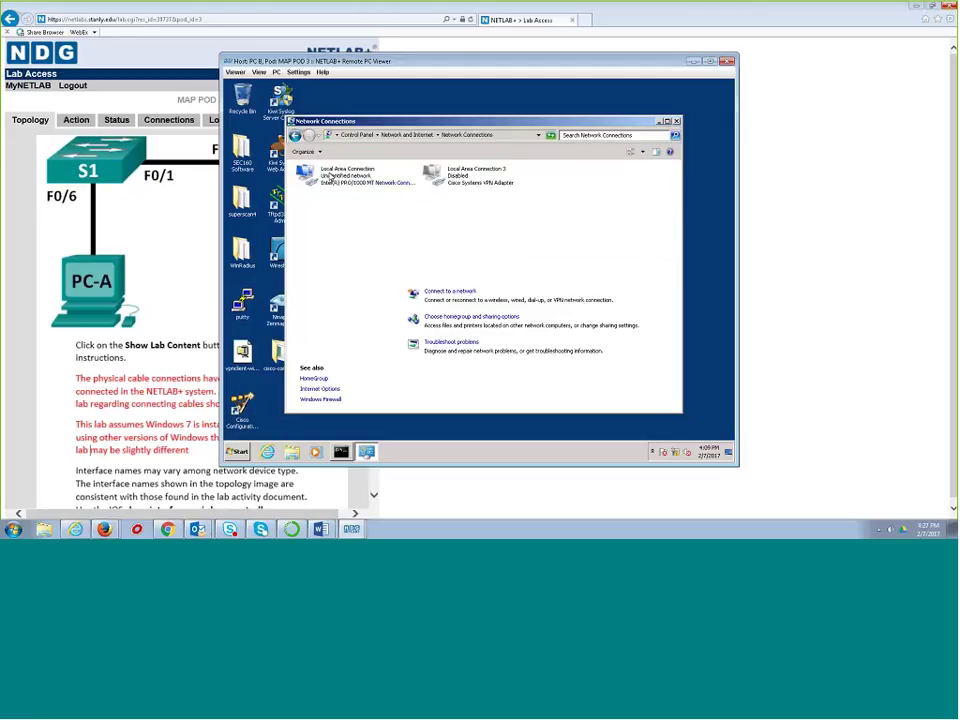
pyautogui.rightClick(345, 185)
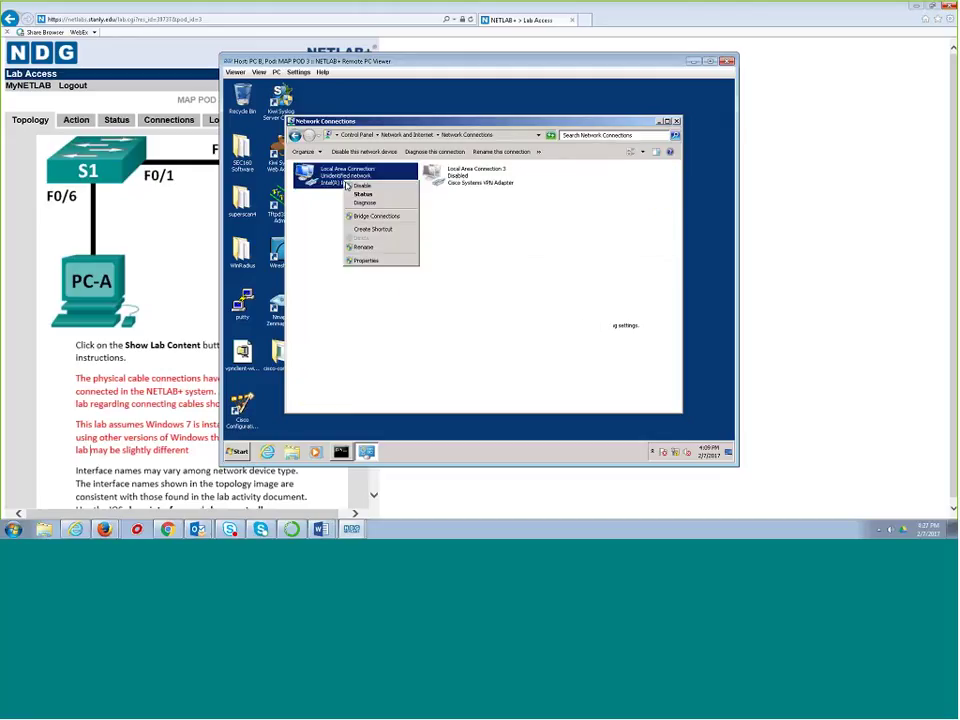
pyautogui.click(366, 260)
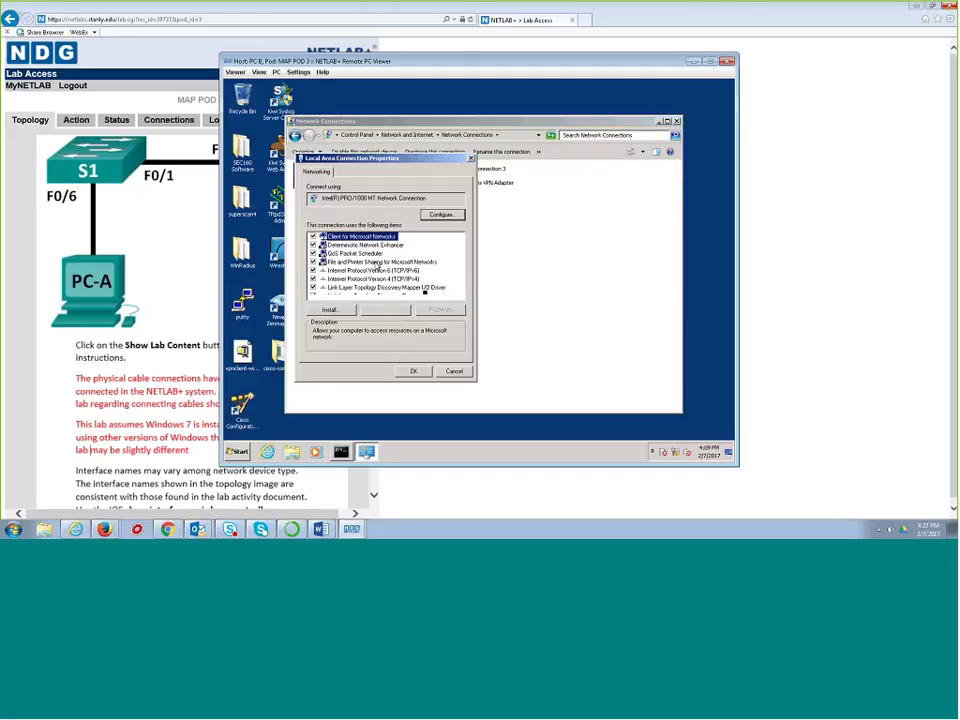
pyautogui.doubleClick(358, 281)
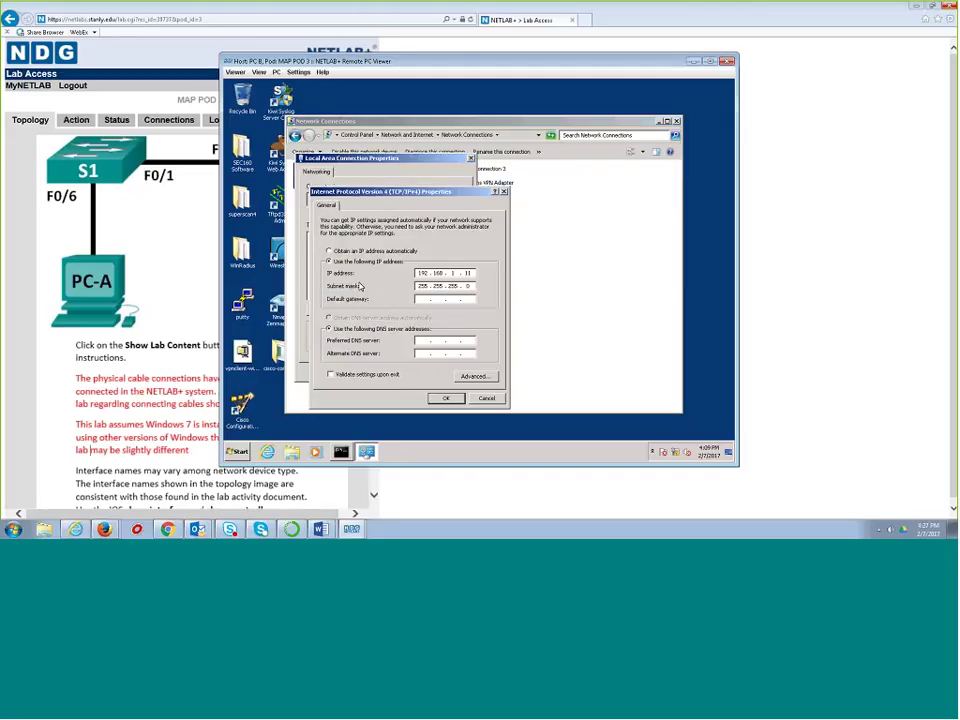
pyautogui.click(442, 398)
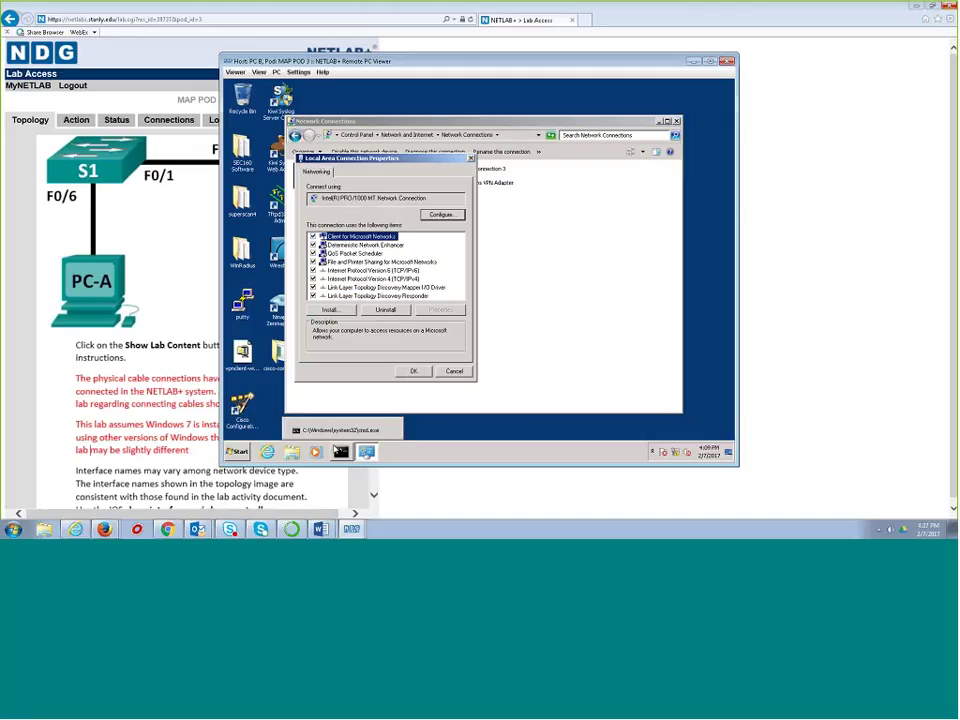
# Step: From PC-B's command prompt, ping its own address 192.168.1.11 and rerun the earlier ping to PC-A
pyautogui.click(341, 451)
pyautogui.press('Up')
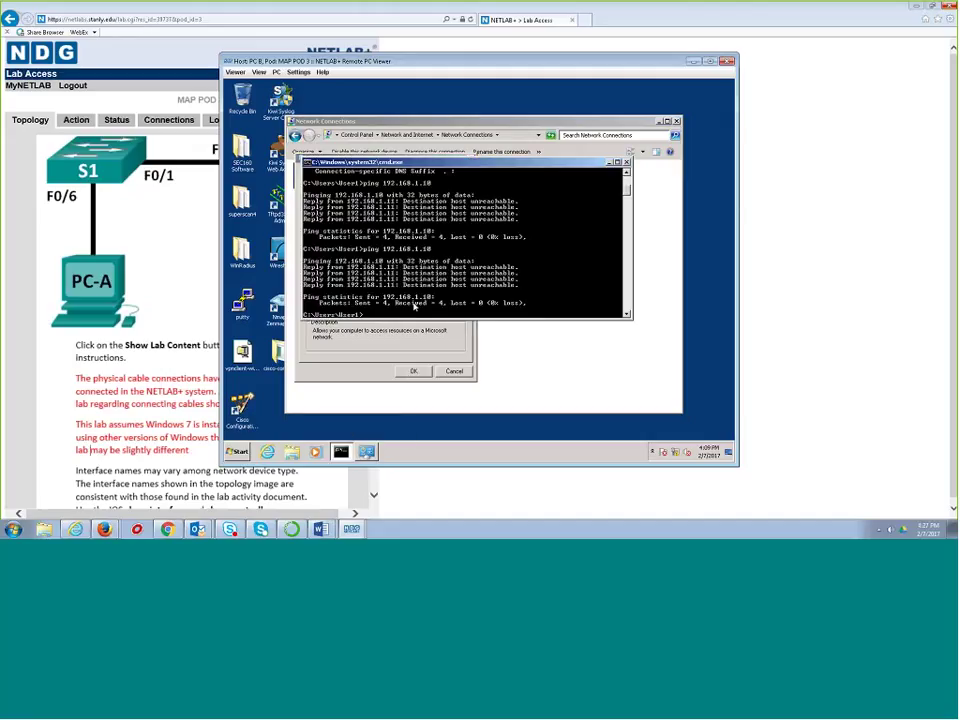
pyautogui.press('Return')
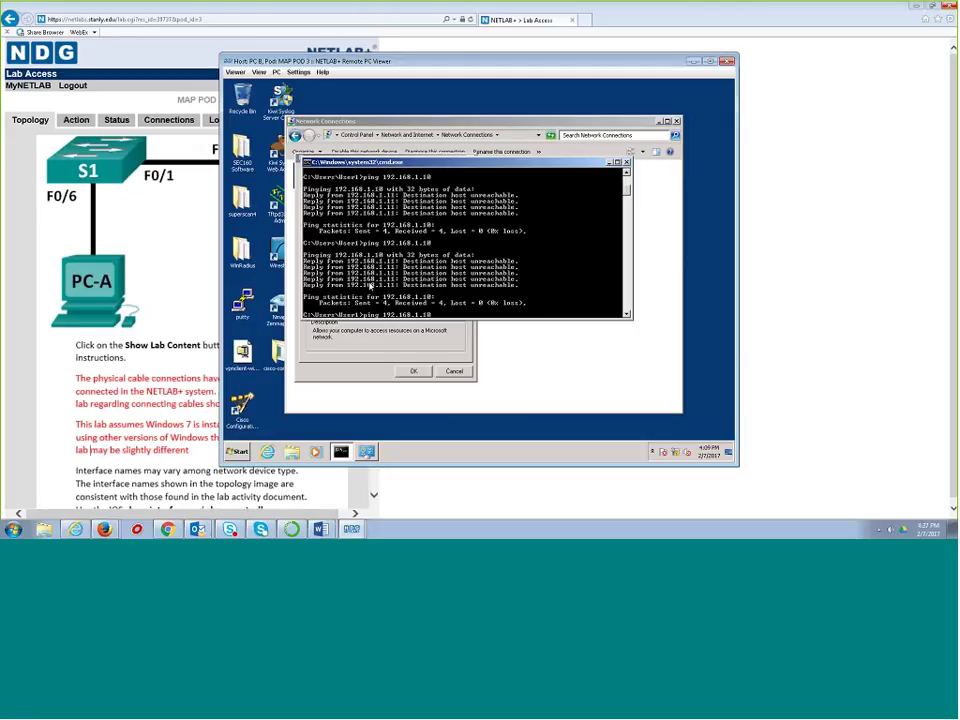
pyautogui.press('BackSpace')
pyautogui.write('1')
pyautogui.press('Return')
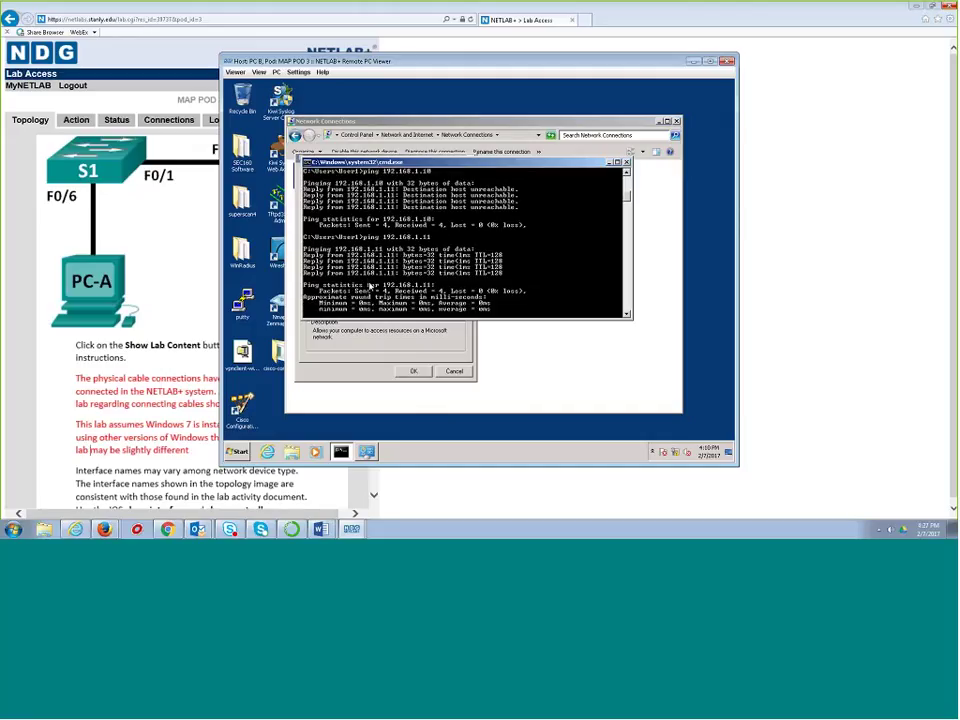
pyautogui.press('Up')
pyautogui.press('Up')
pyautogui.press('Return')
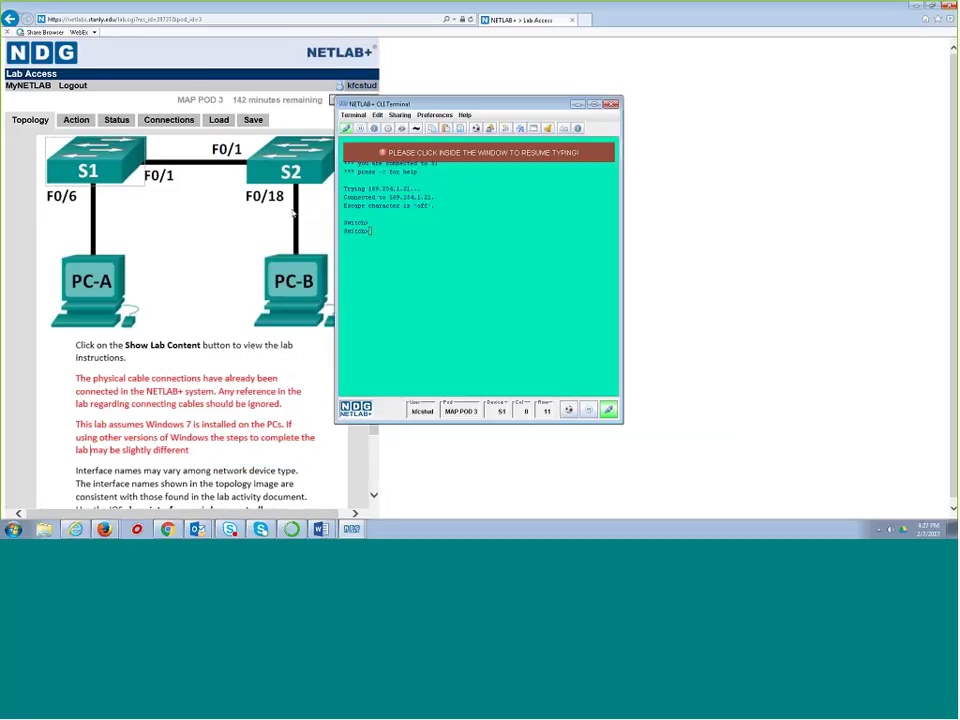
# Step: Enter privileged mode on S1, display its full VLAN table with sh vlan, and enlarge the terminal window to fit the output
pyautogui.click(422, 253)
pyautogui.write('en')
pyautogui.press('Return')
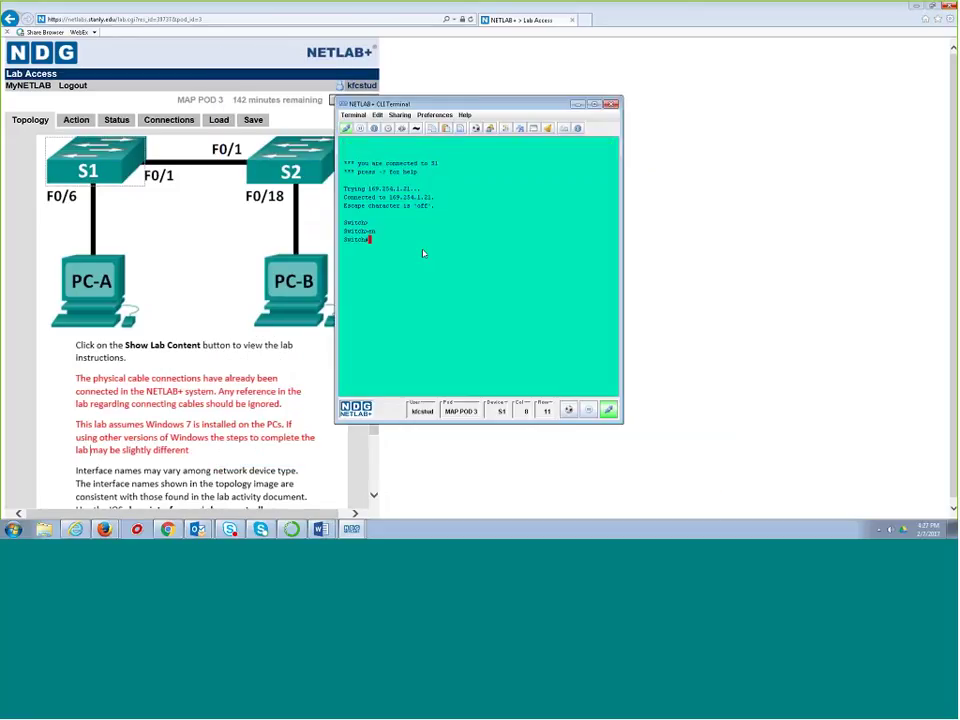
pyautogui.write('sh vlan')
pyautogui.press('Return')
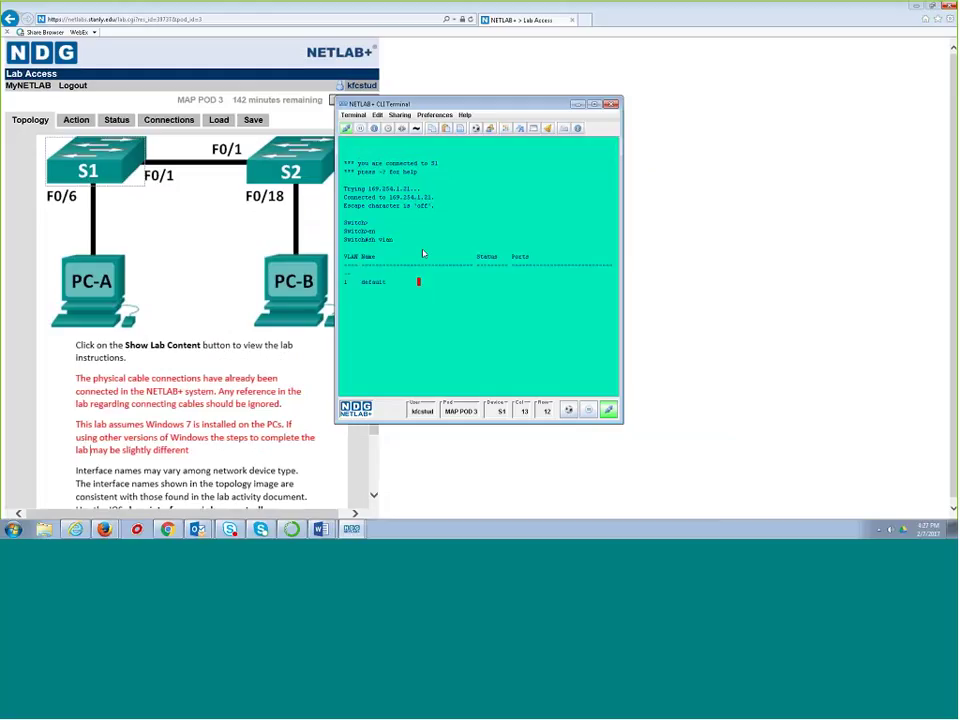
pyautogui.press('space')
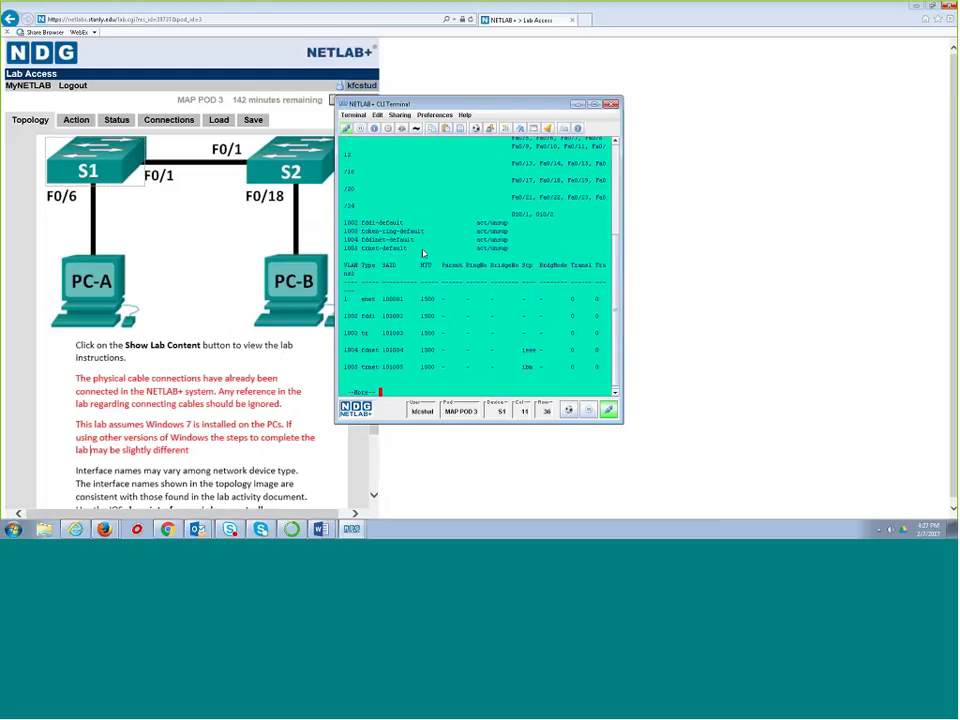
pyautogui.moveTo(622, 423); pyautogui.dragTo(805, 453)
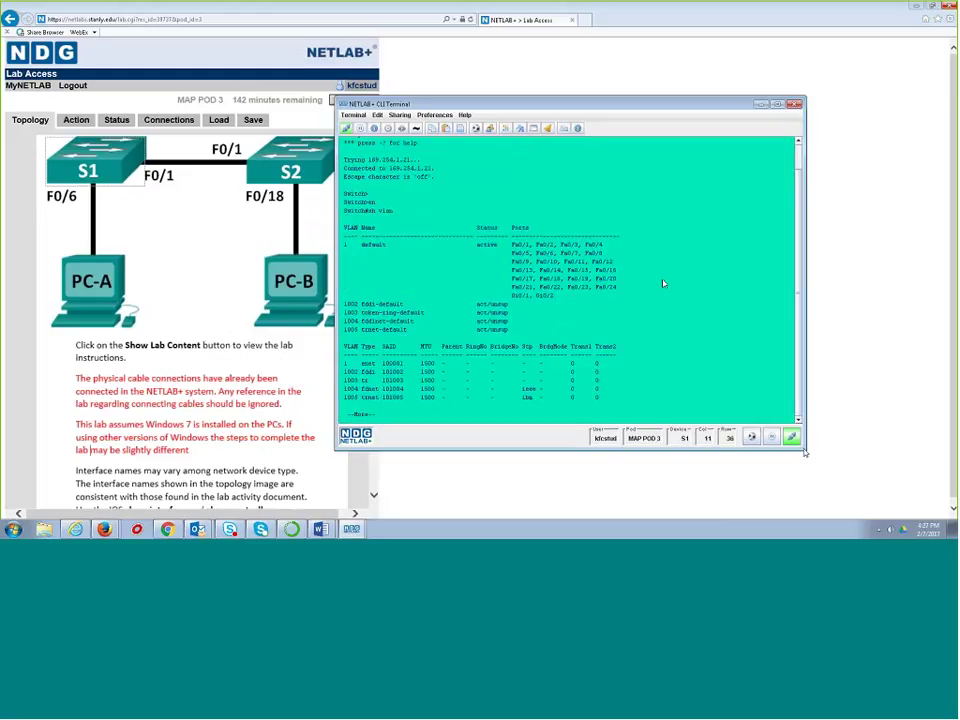
pyautogui.press('space')
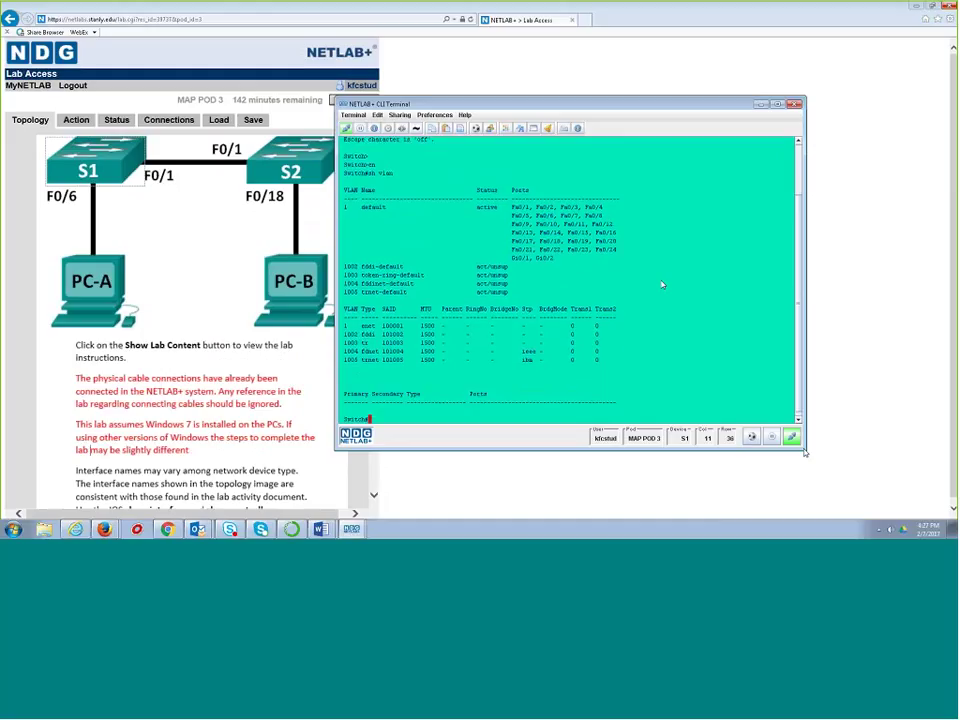
# Step: On S1, assign the VLAN 1 interface the address 192.168.1.1 with mask 255.255.255.0 and enable the interface
pyautogui.write('config t')
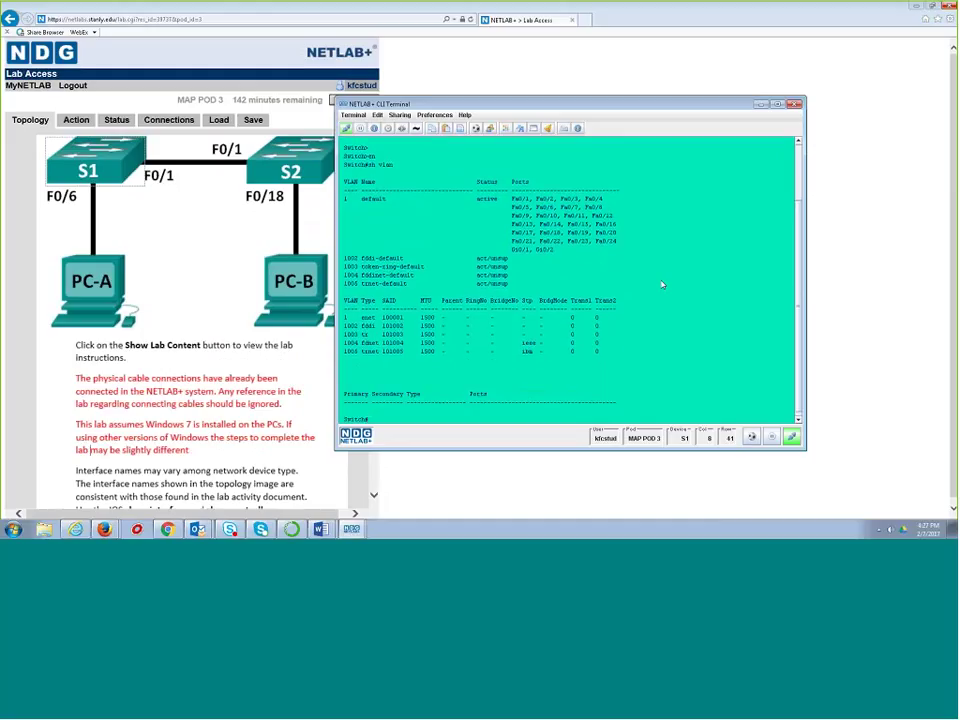
pyautogui.press('Return')
pyautogui.write('int vlan 1')
pyautogui.press('Return')
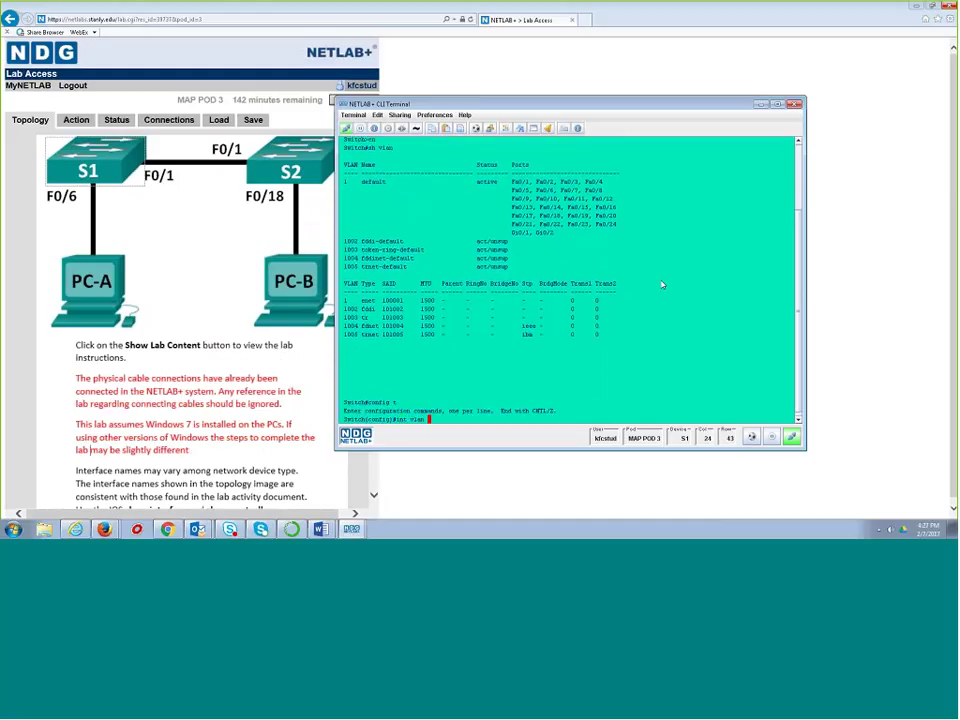
pyautogui.write('ip add ')
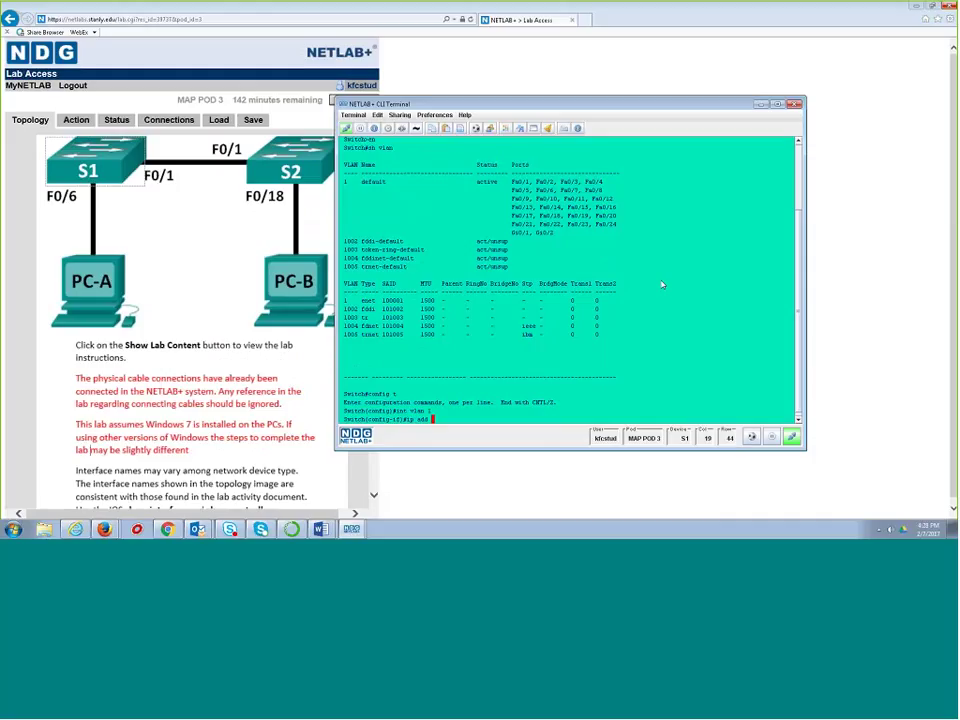
pyautogui.write('192.168.1.1 255')
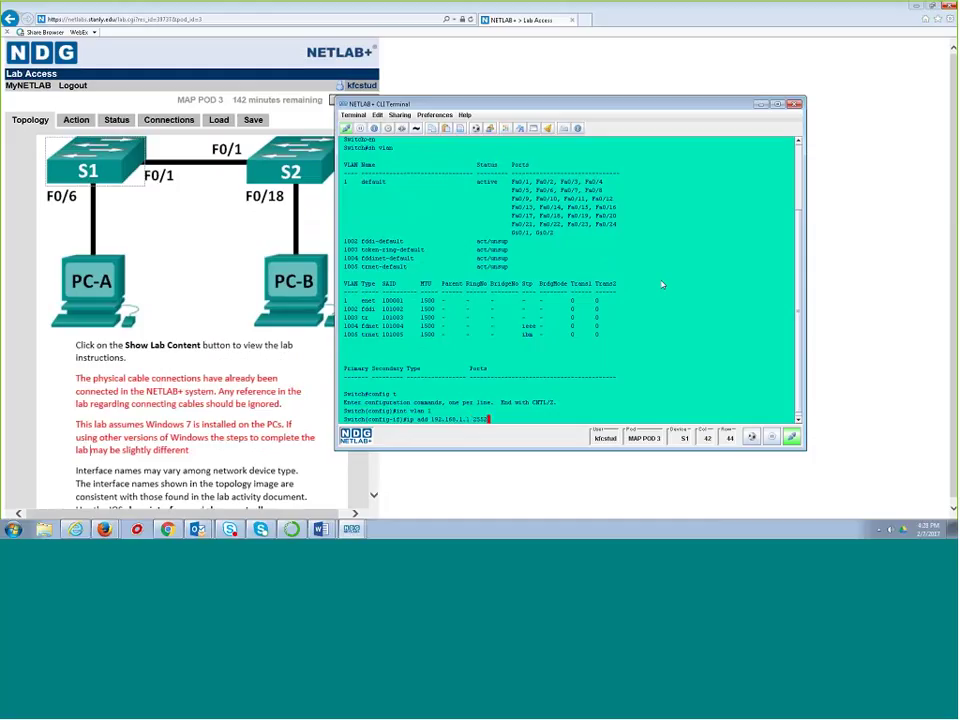
pyautogui.write('.255.255.0')
pyautogui.press('Return')
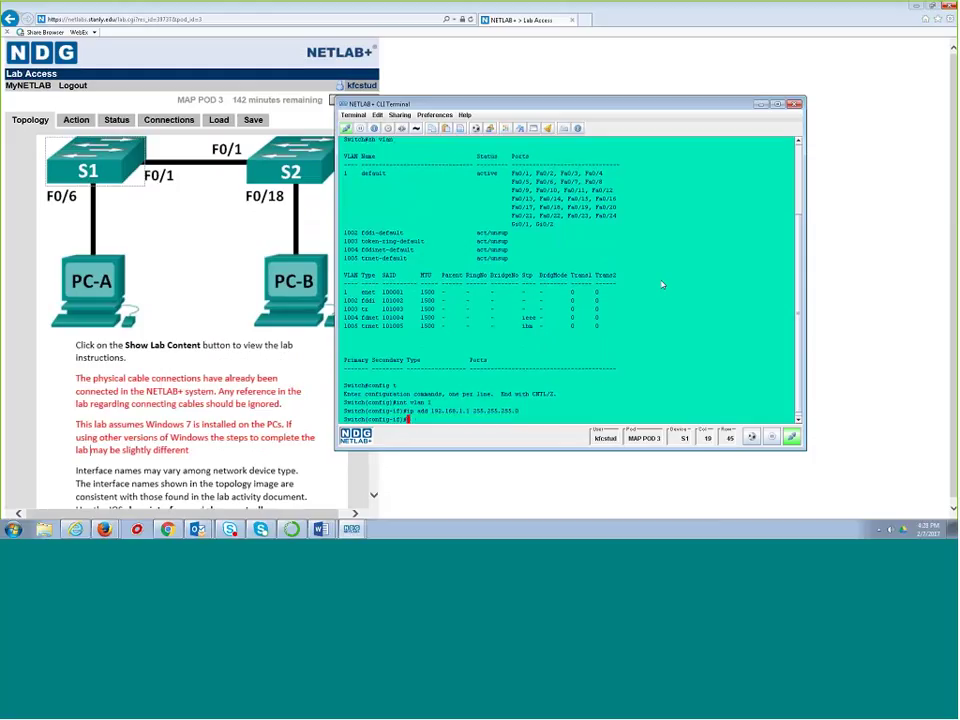
pyautogui.write('no shut')
pyautogui.press('Return')
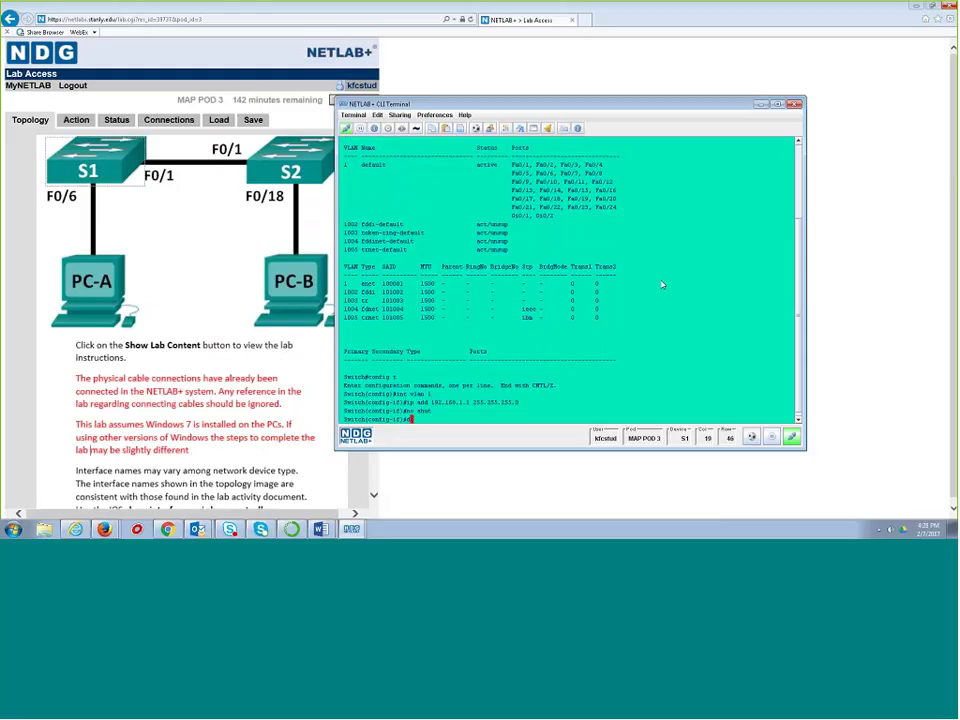
# Step: From S1's interface configuration mode, ping PC-A at 192.168.1.10 twice and PC-B at 192.168.1.11 once
pyautogui.write('do ping 192.168.1.10')
pyautogui.press('Return')
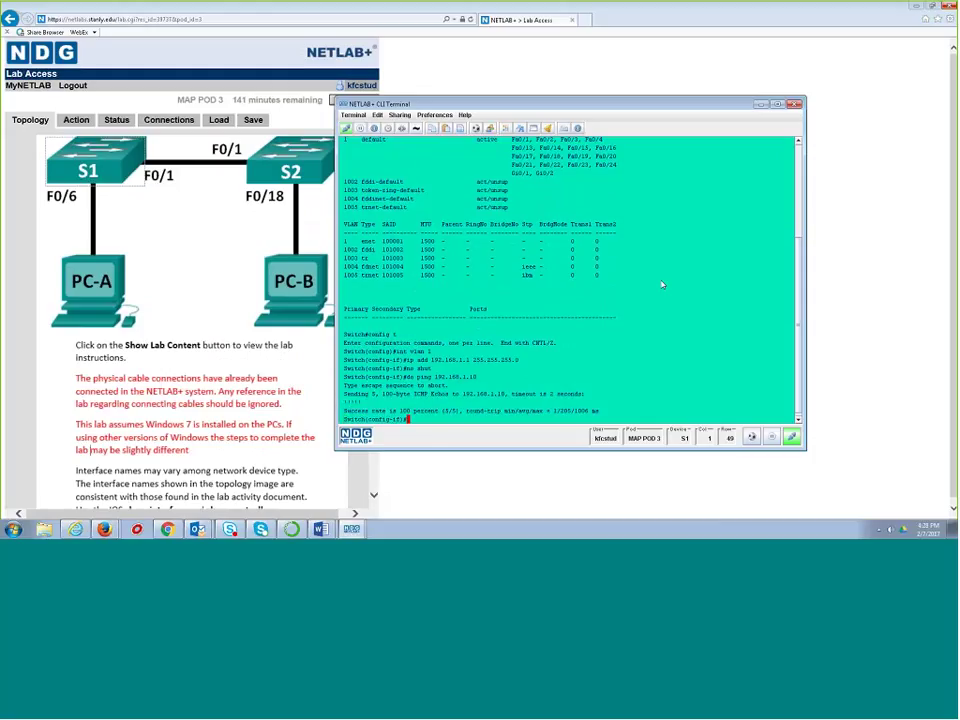
pyautogui.press('Up')
pyautogui.press('Return')
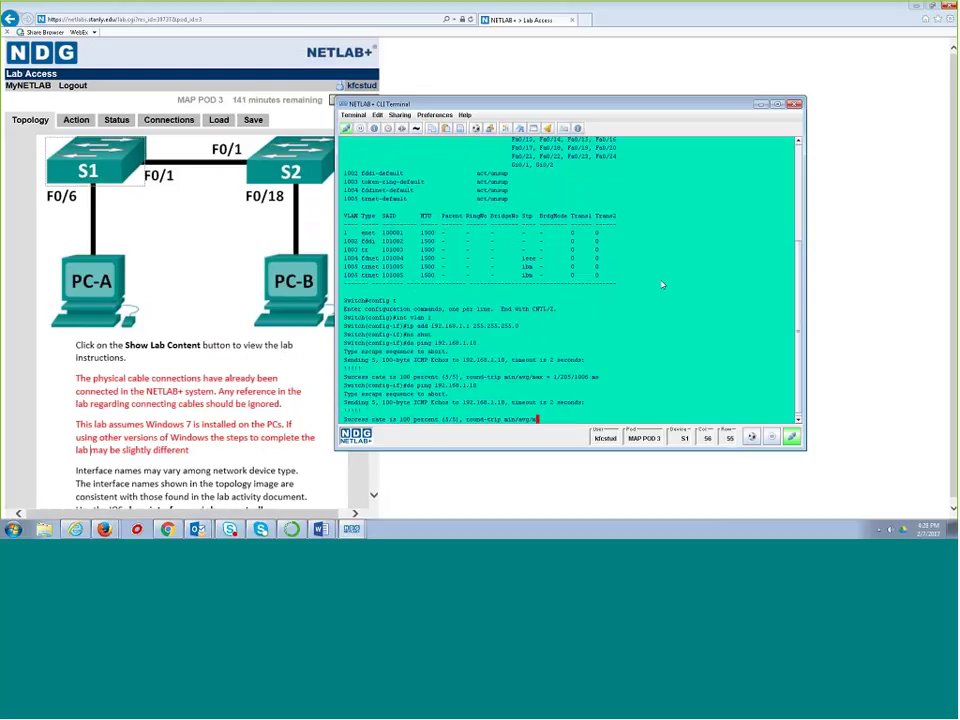
pyautogui.press('Up')
pyautogui.press('BackSpace')
pyautogui.write('192.168.1.1')
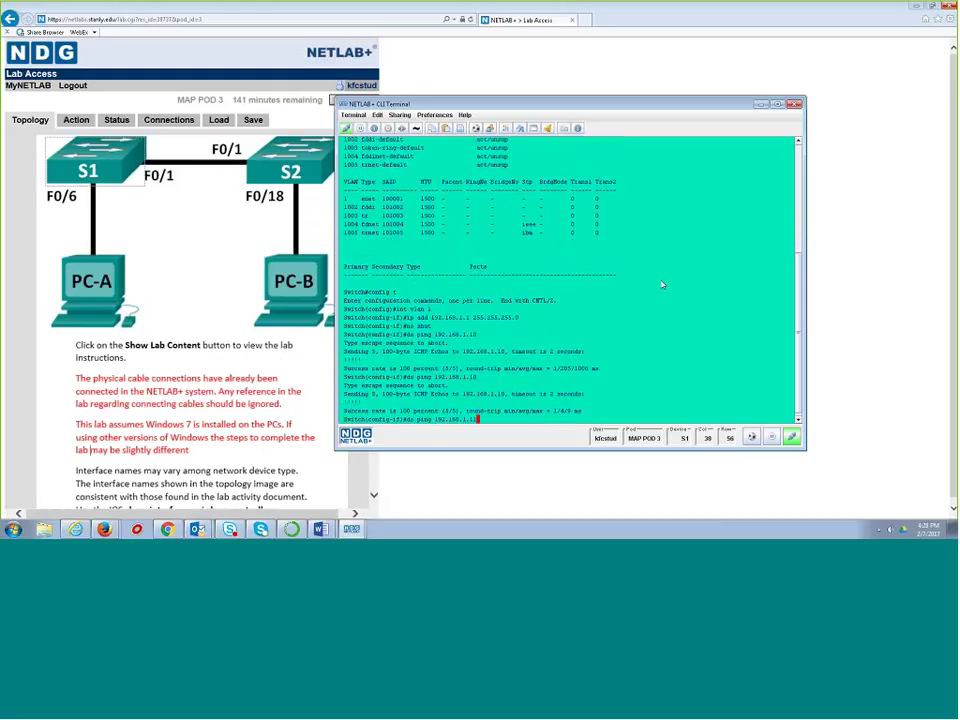
pyautogui.press('Return')
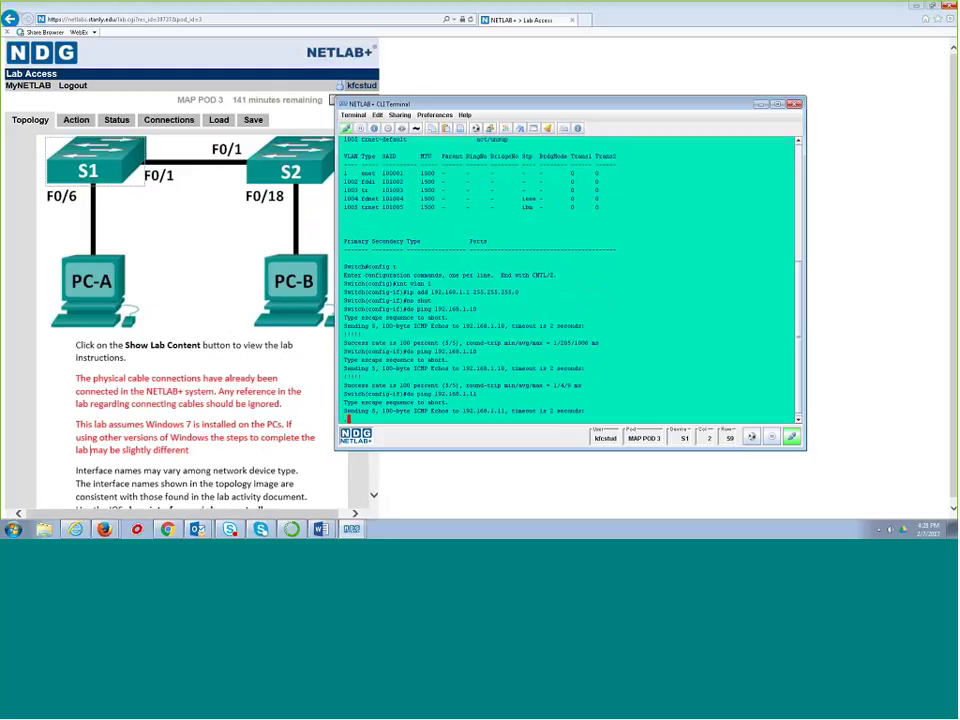
# Step: Open the console of switch S2 from the topology and enter privileged mode with the enable password
pyautogui.click(262, 146)
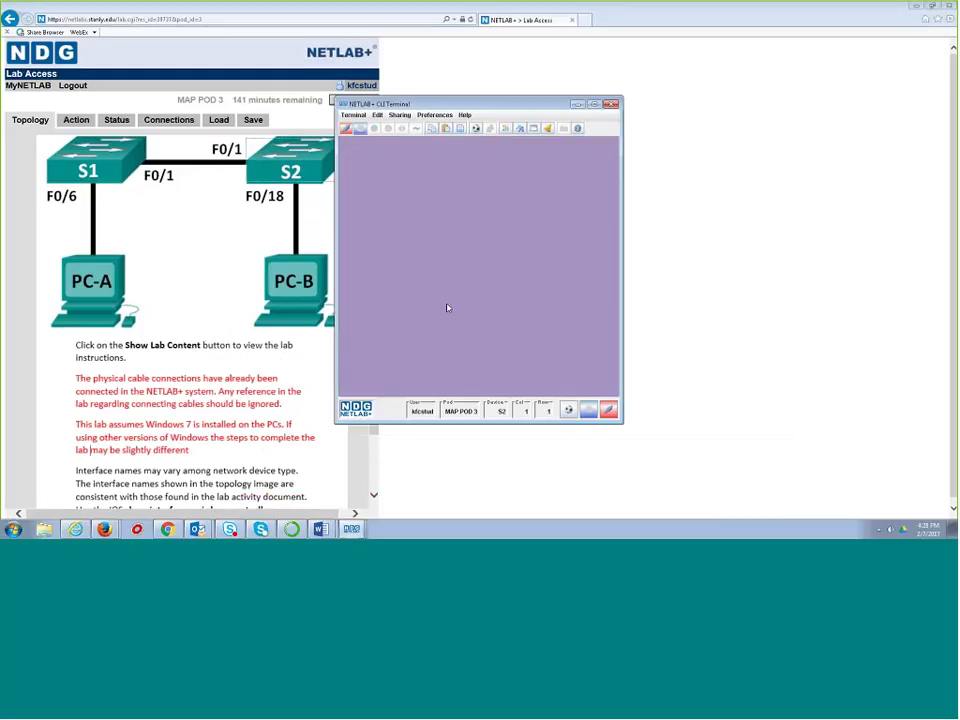
pyautogui.press('Return')
pyautogui.press('Return')
pyautogui.write('ena')
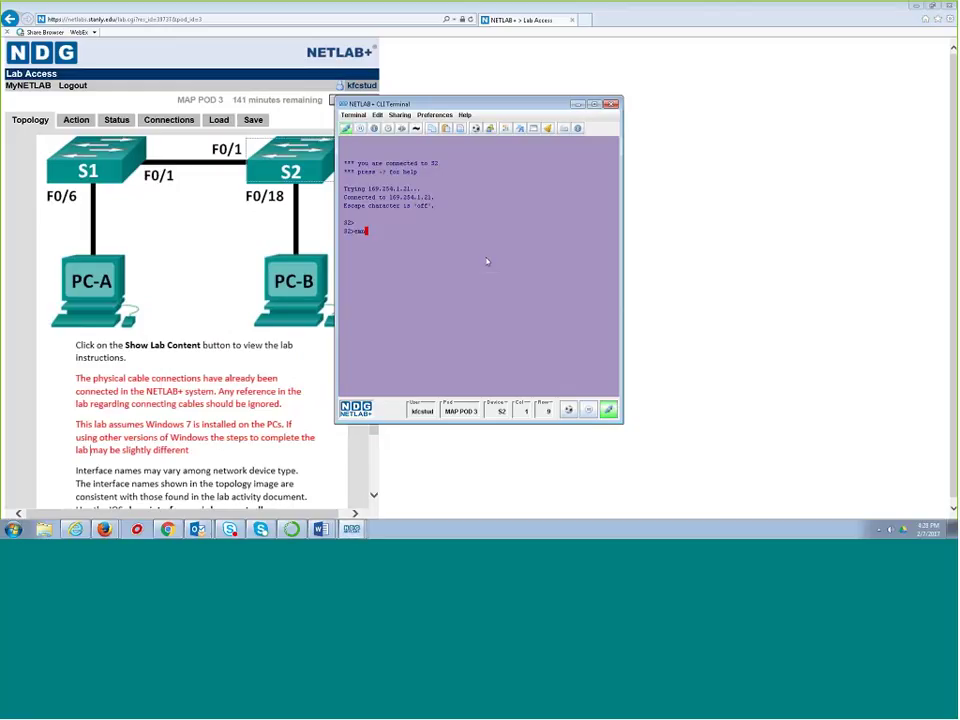
pyautogui.press('Return')
pyautogui.press('Return')
pyautogui.press('Return')
pyautogui.press('Return')
pyautogui.press('Return')
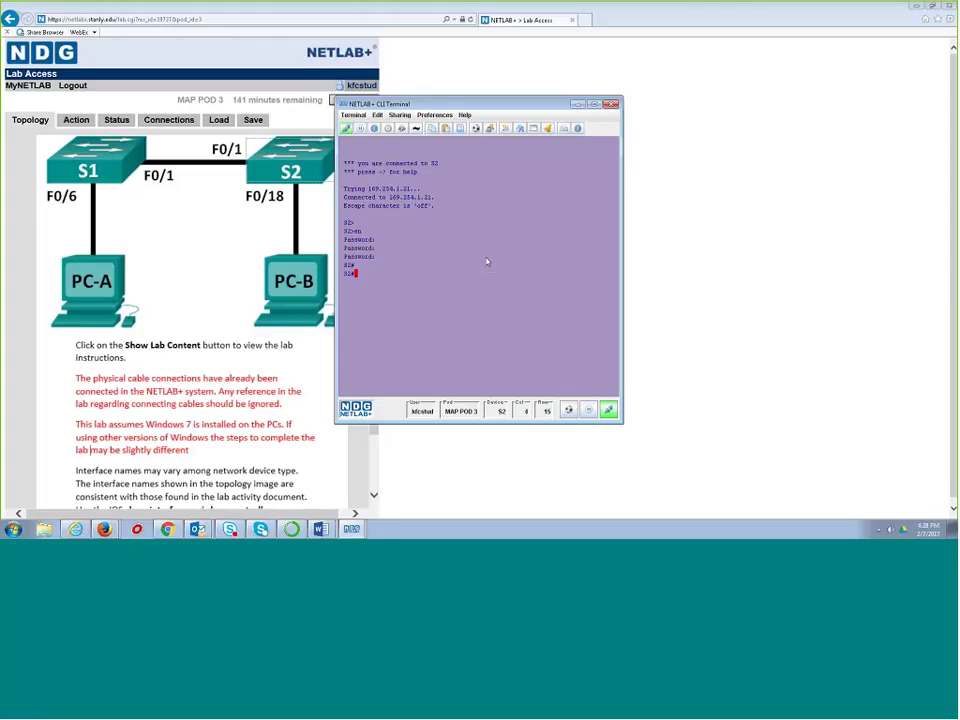
# Step: Display S2's VLAN table with sh vlan and widen the terminal window to fit the output
pyautogui.write('sh vlan')
pyautogui.press('Return')
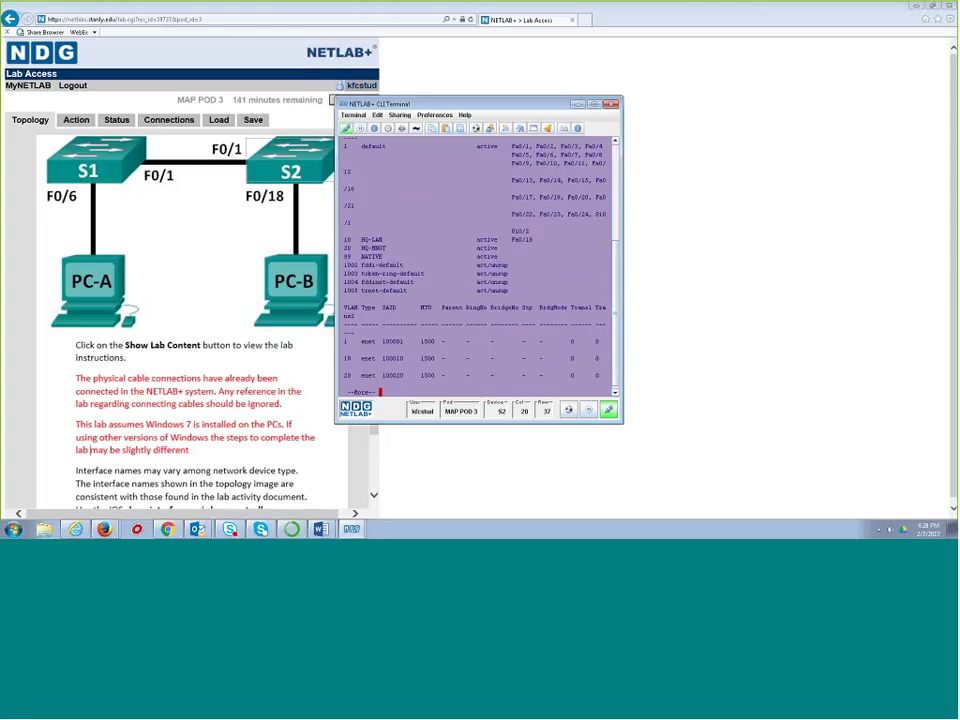
pyautogui.moveTo(619, 418); pyautogui.dragTo(740, 429)
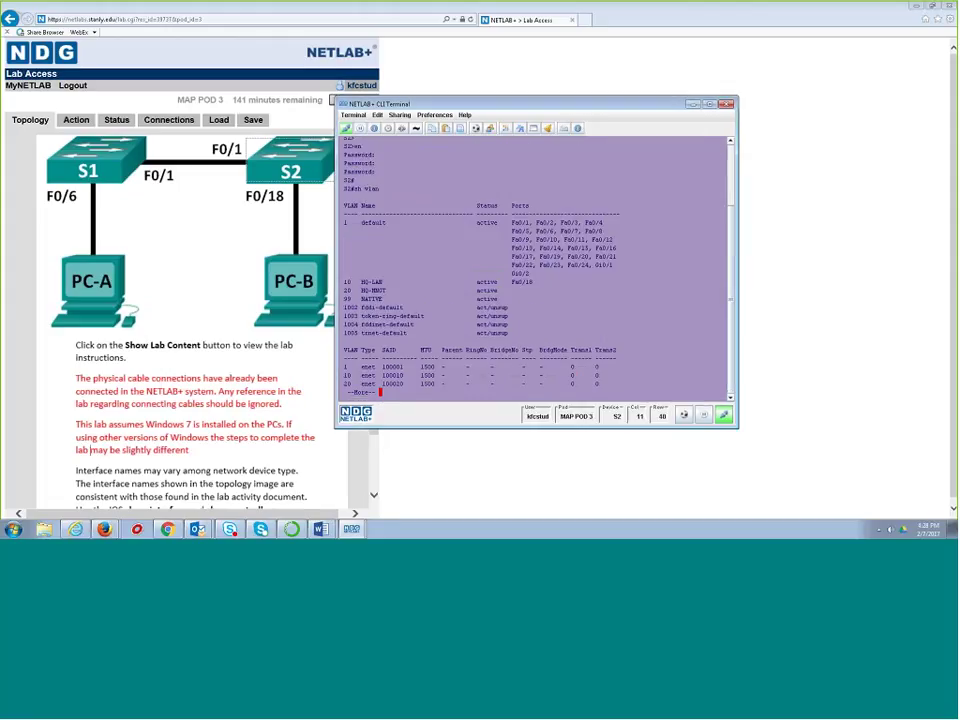
# Step: Switch to the lab document in Word, read through the remaining steps, and highlight the Reflection question about what could prevent pings between the PCs
pyautogui.click(351, 528)
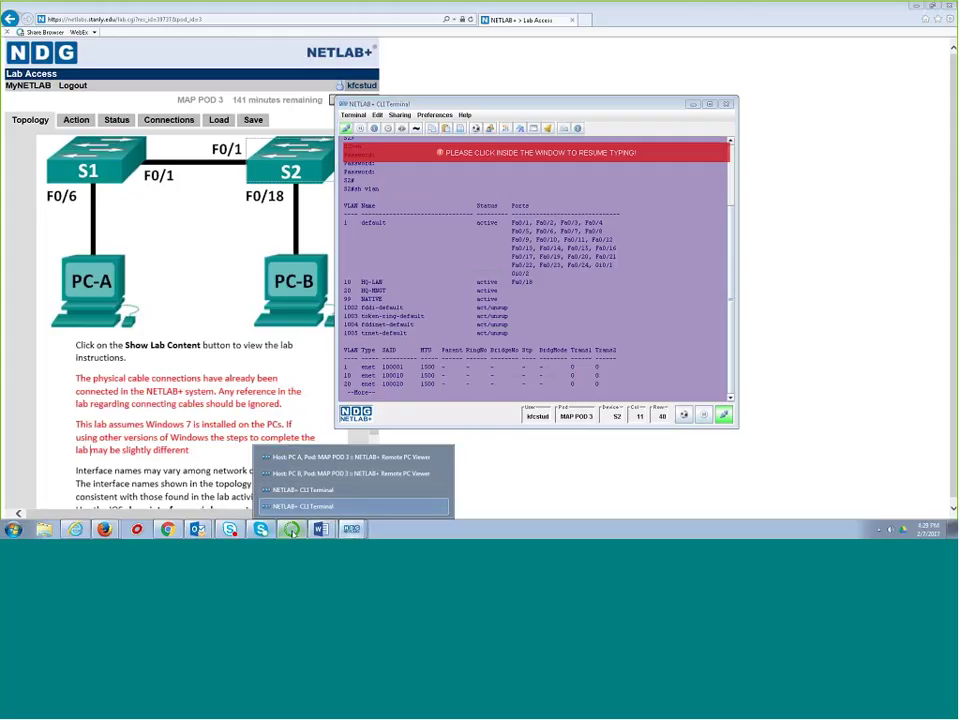
pyautogui.click(318, 507)
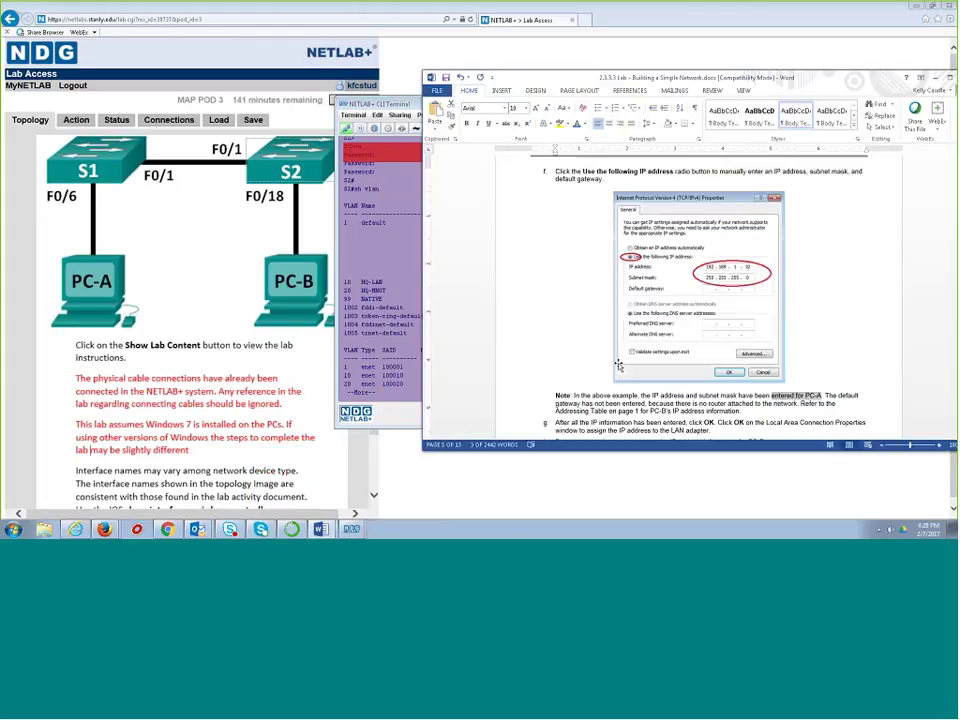
pyautogui.scroll(-10, 603, 384)
pyautogui.scroll(-15, 603, 384)
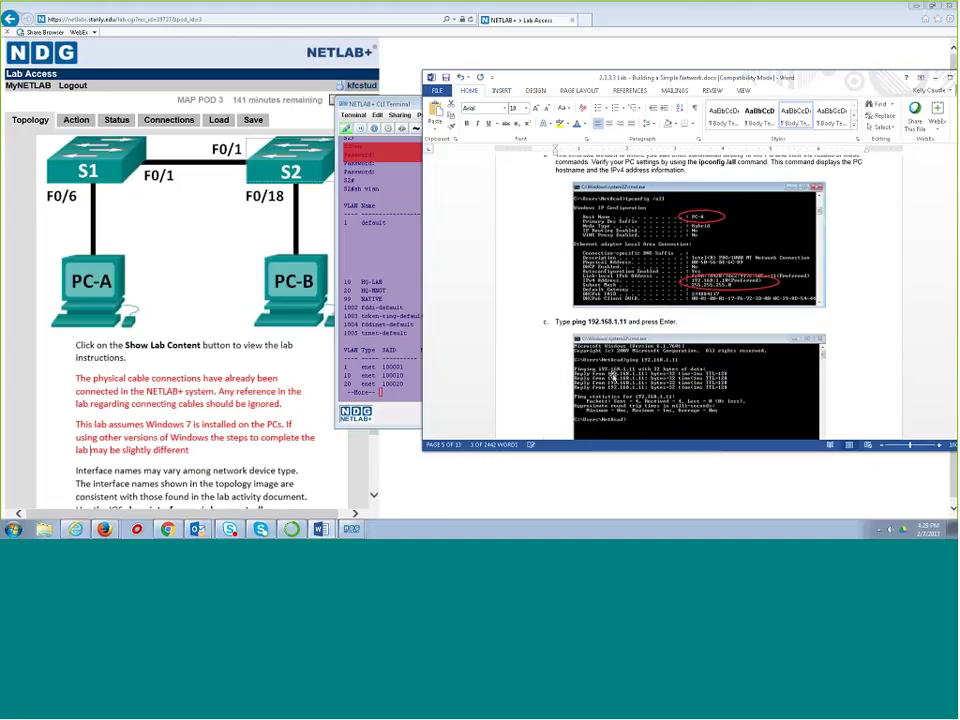
pyautogui.scroll(-5, 613, 383)
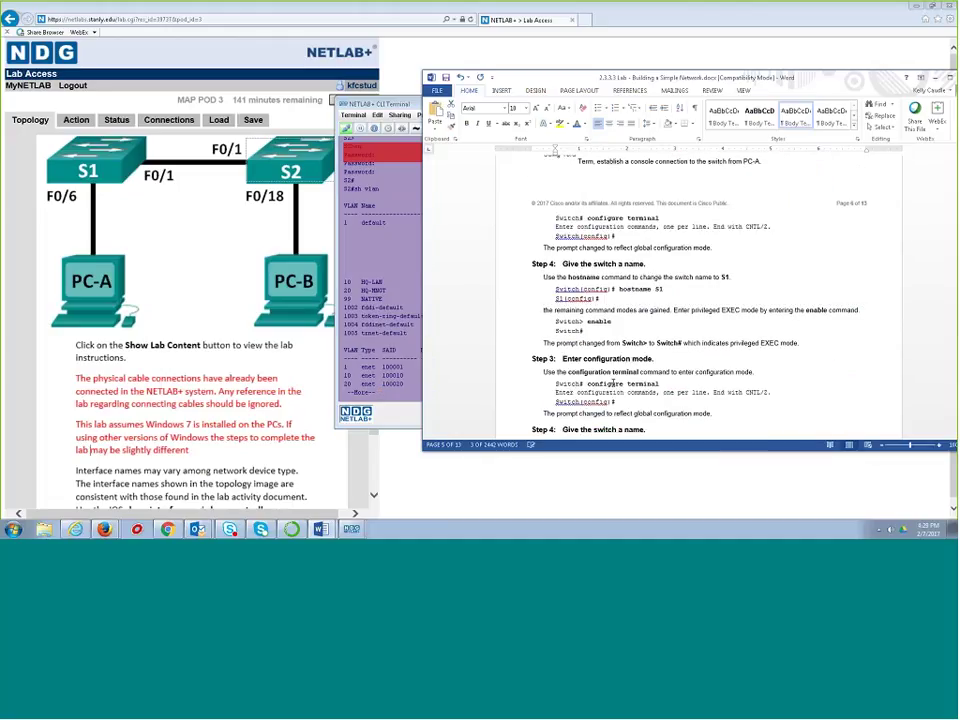
pyautogui.scroll(-10, 613, 383)
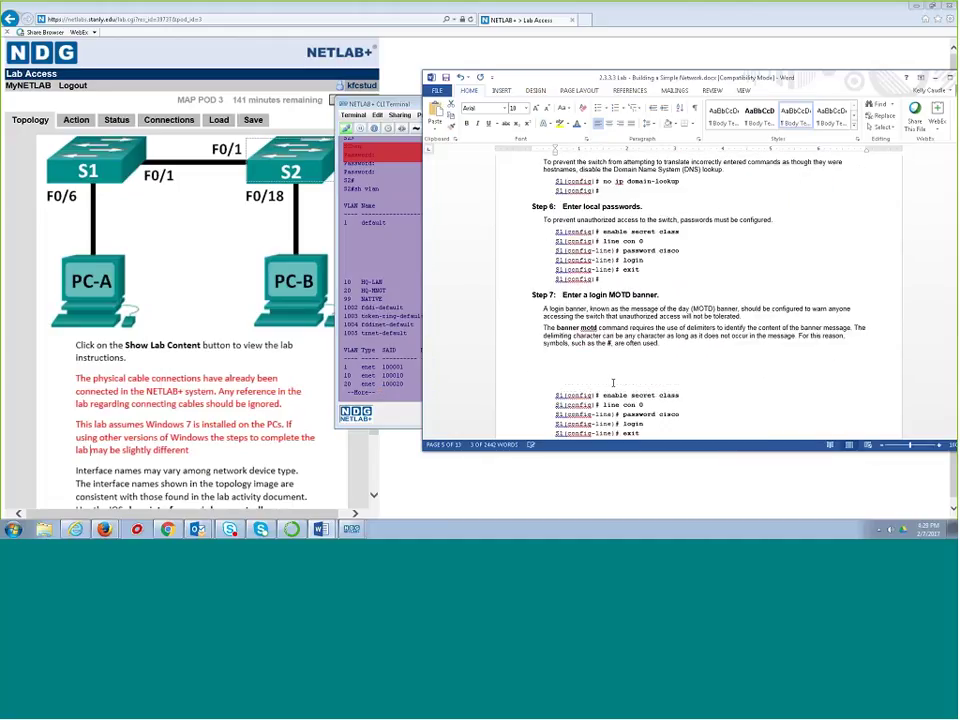
pyautogui.scroll(-15, 616, 383)
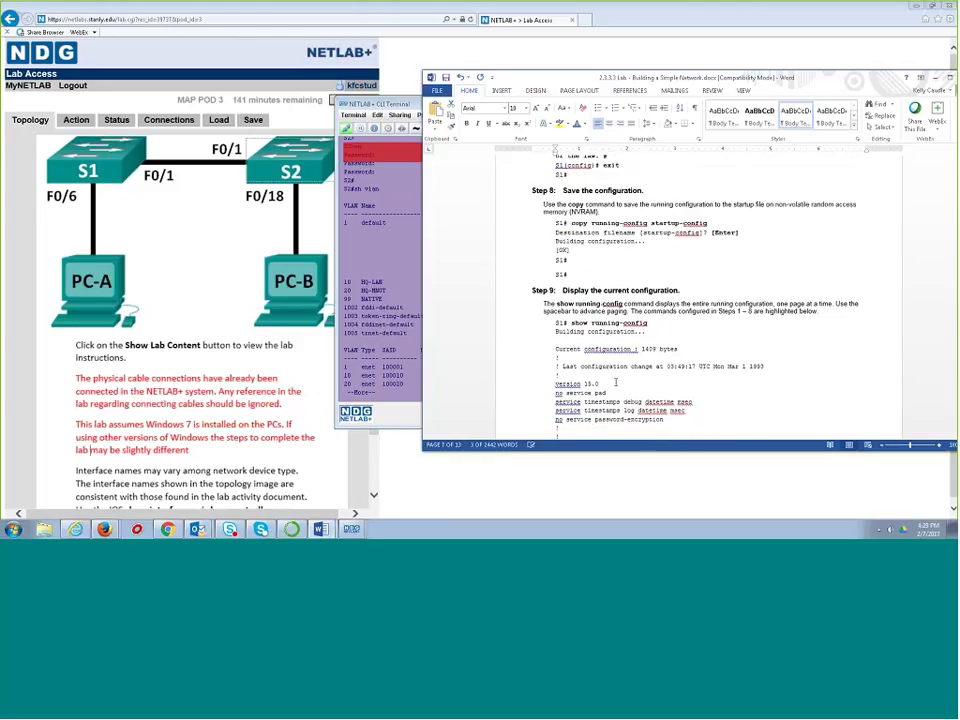
pyautogui.scroll(-15, 616, 381)
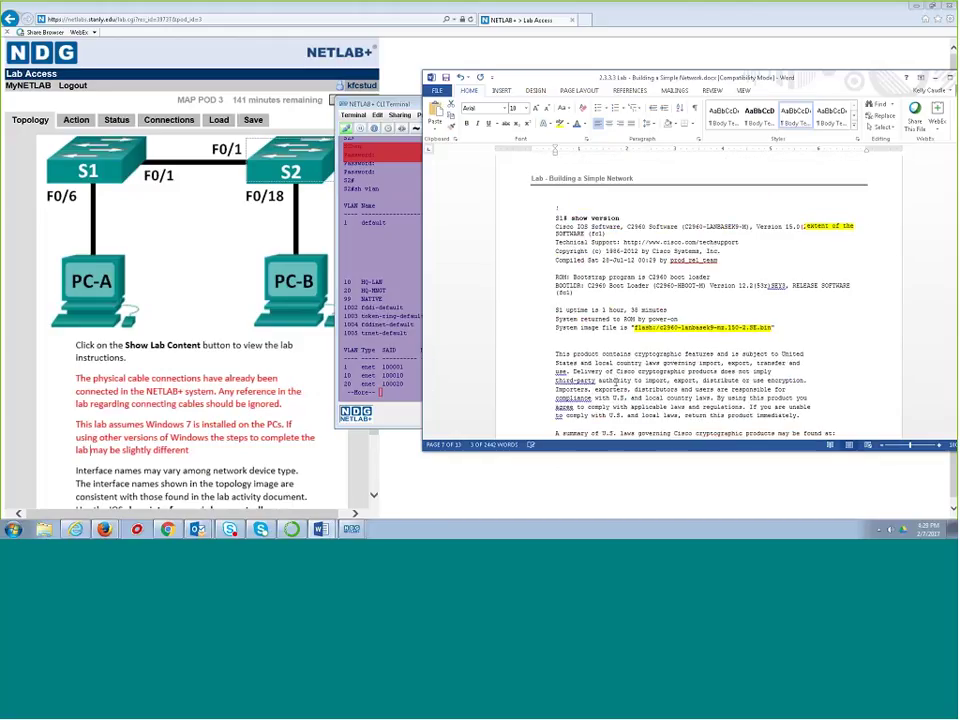
pyautogui.scroll(-15, 616, 381)
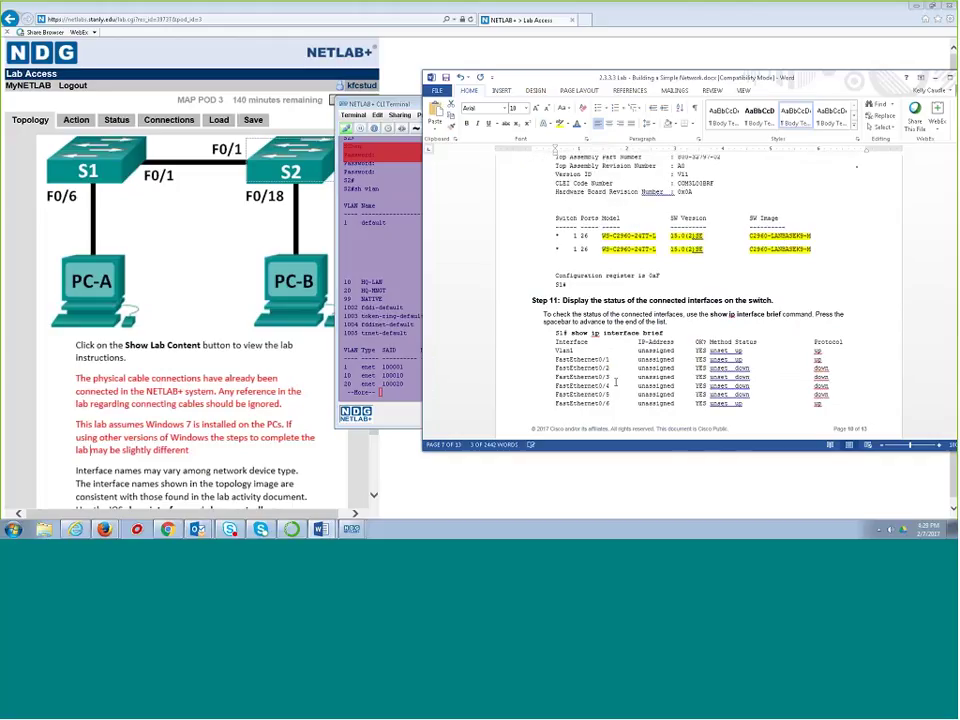
pyautogui.scroll(-5, 616, 381)
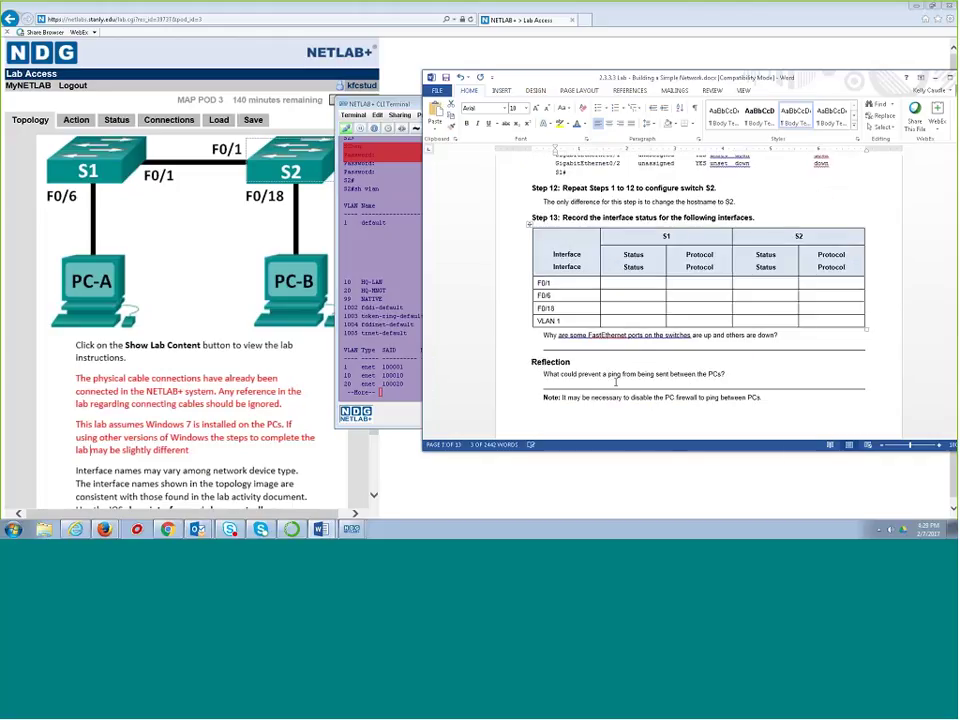
pyautogui.press('BackSpace')
pyautogui.press('BackSpace')
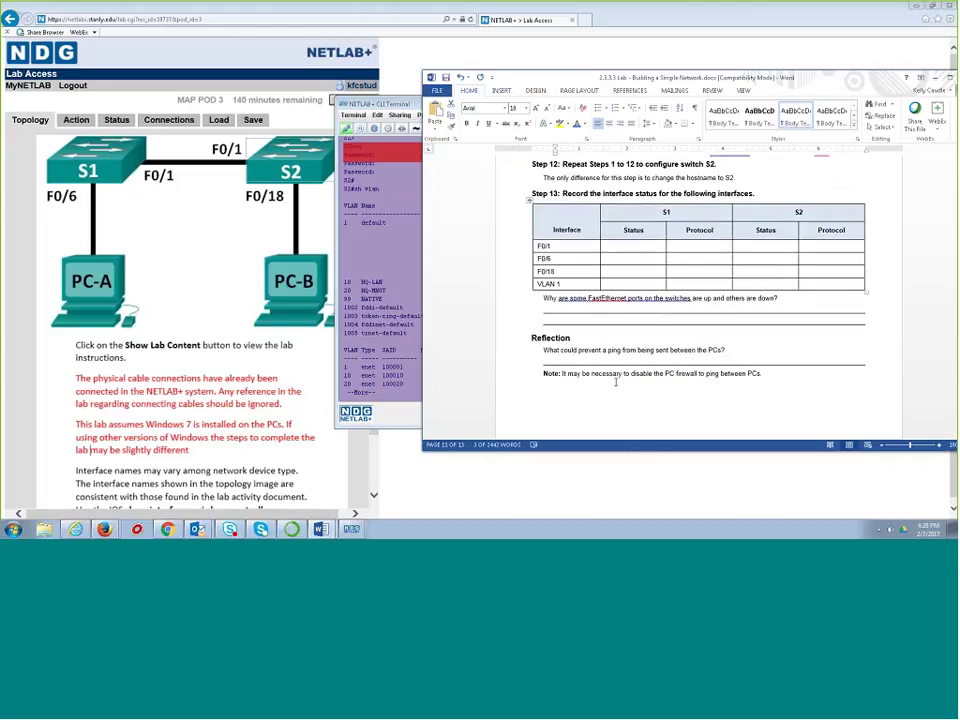
pyautogui.moveTo(531, 337); pyautogui.dragTo(538, 358)
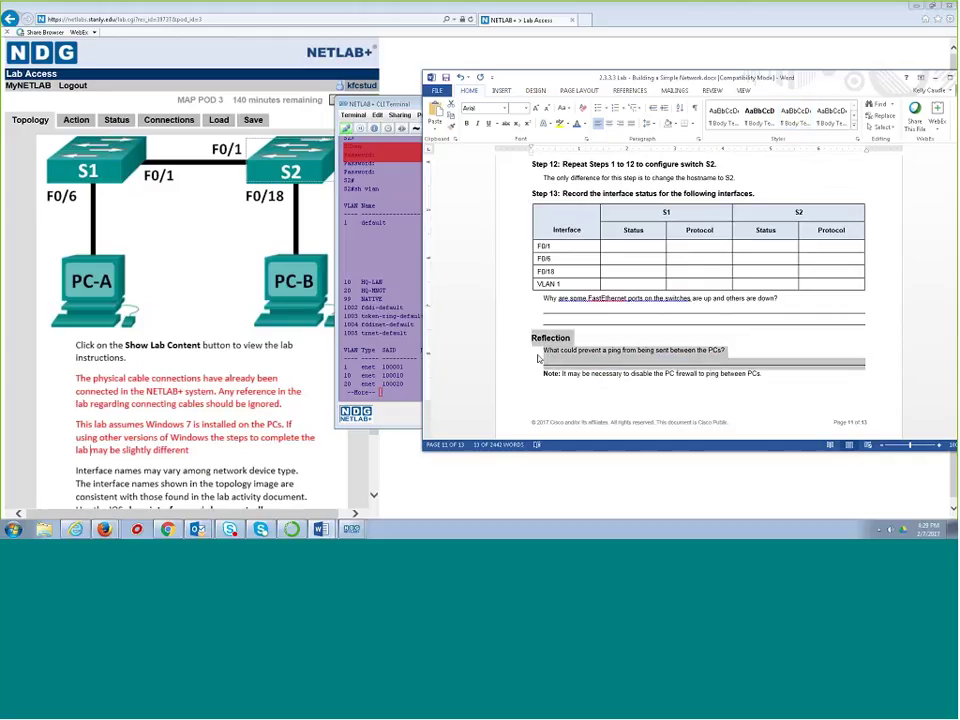
# Step: Return to the S2 terminal, leave the VLAN listing, and enter interface configuration mode for fa0/18
pyautogui.click(390, 300)
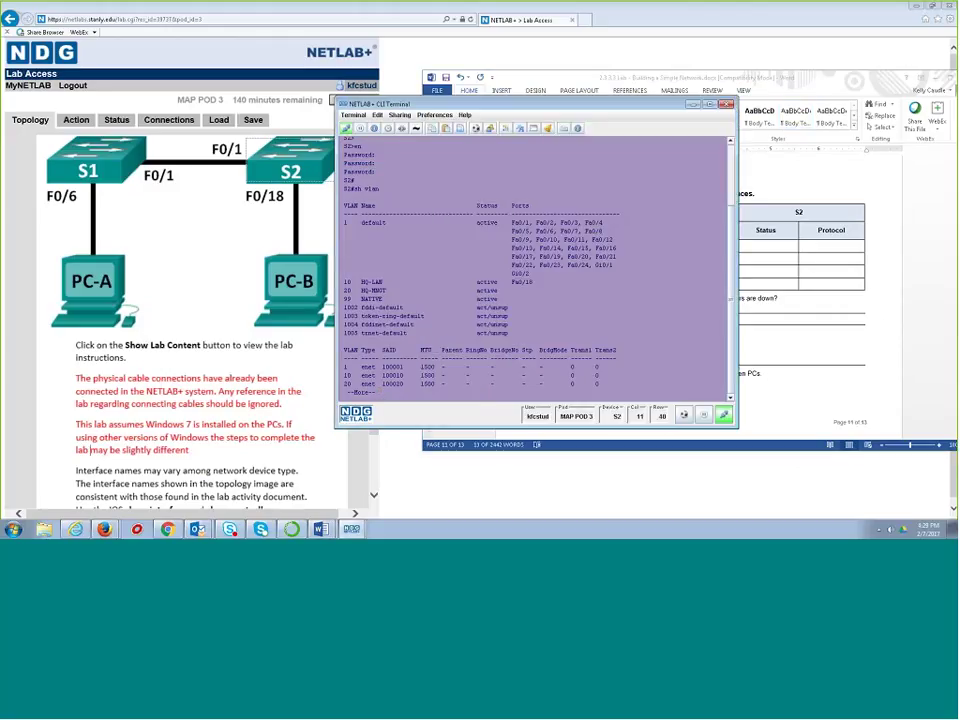
pyautogui.press('space')
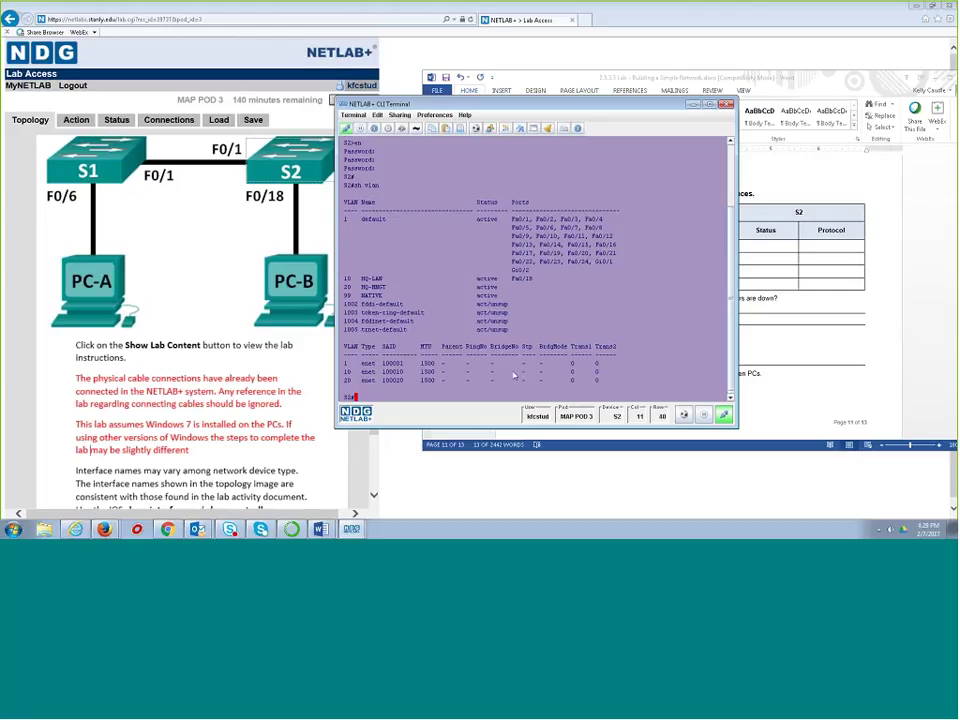
pyautogui.write('config t')
pyautogui.press('Return')
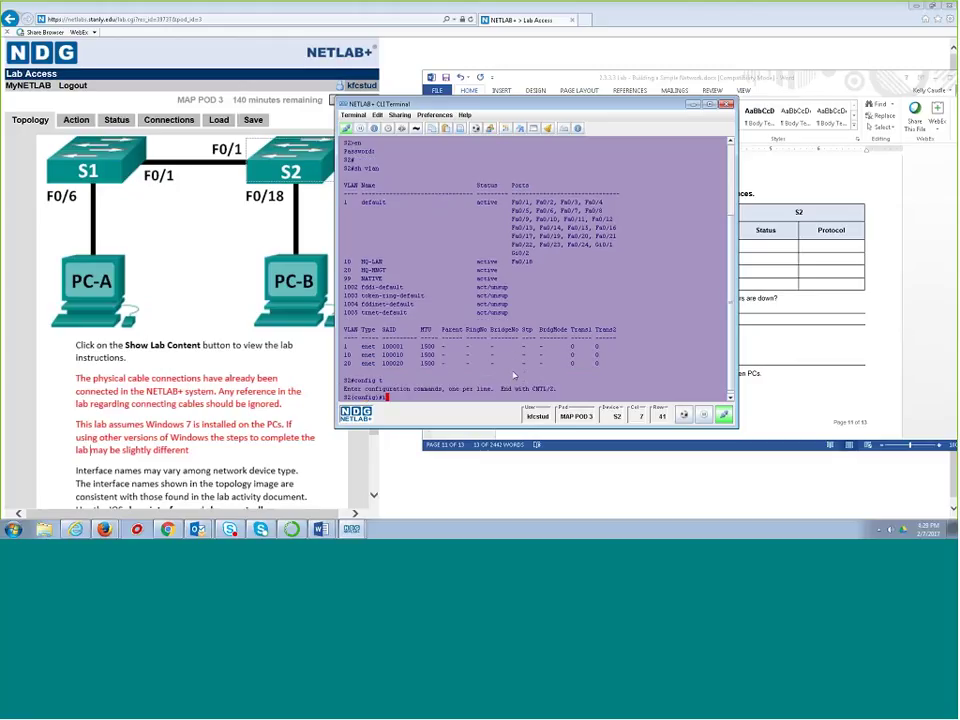
pyautogui.write('int fa0/18')
pyautogui.press('Return')
# Step: Set S2's port fa0/18 to access mode with the switchport mode access command
pyautogui.write('sw')
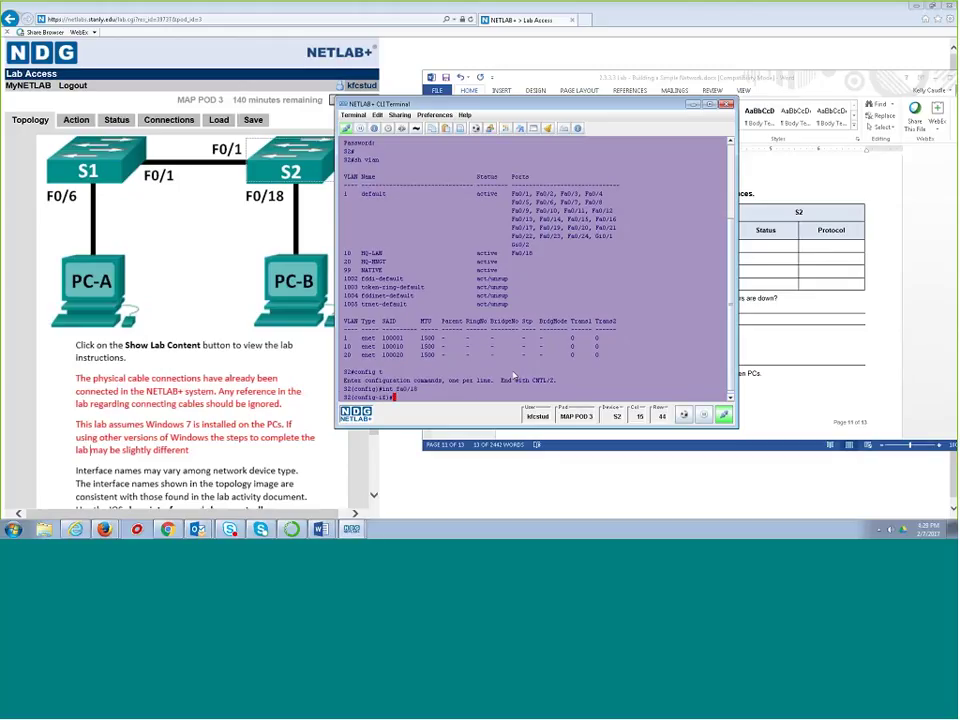
pyautogui.press('Return')
pyautogui.write('mod')
pyautogui.press('Tab')
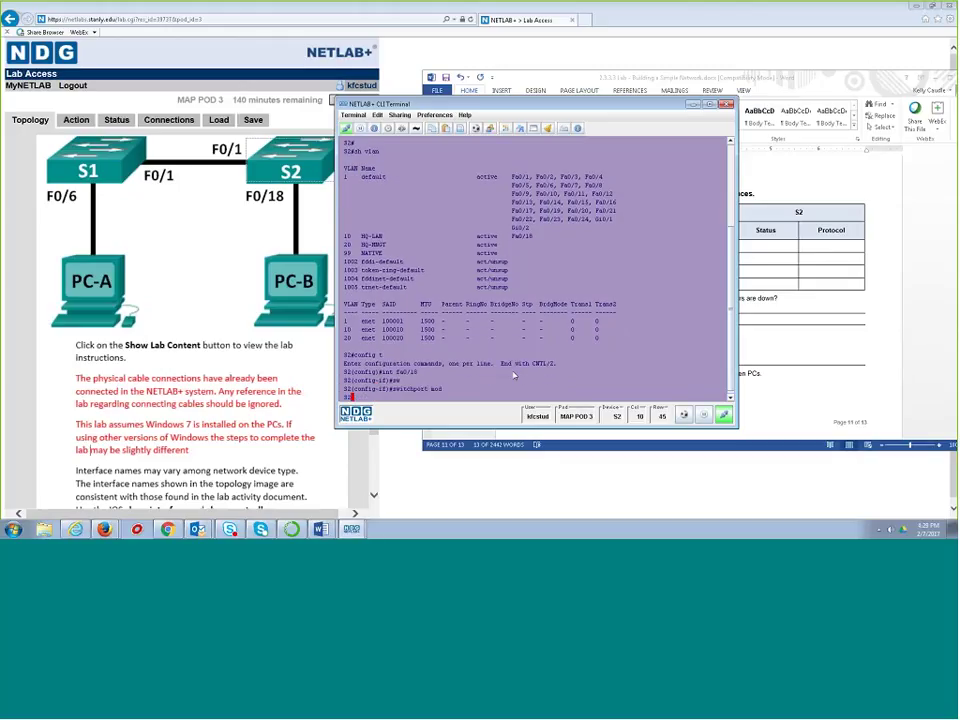
pyautogui.write('ac')
pyautogui.press('Tab')
pyautogui.press('Return')
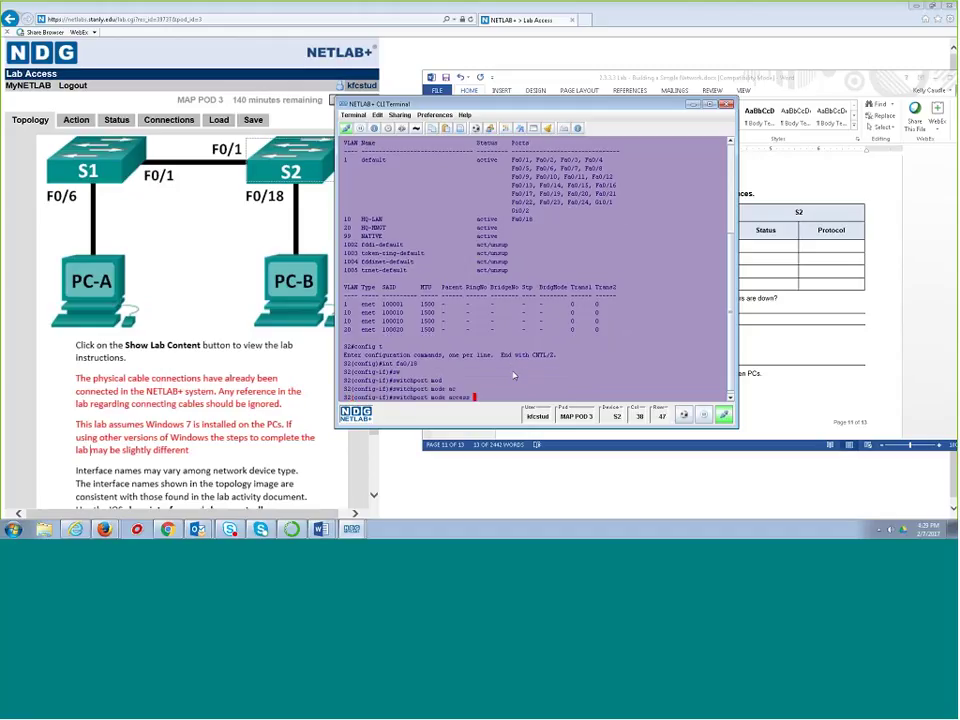
# Step: Enter a switchport access command for S2's port fa0/18
pyautogui.write('sw')
pyautogui.press('Tab')
pyautogui.write('ac')
pyautogui.press('Tab')
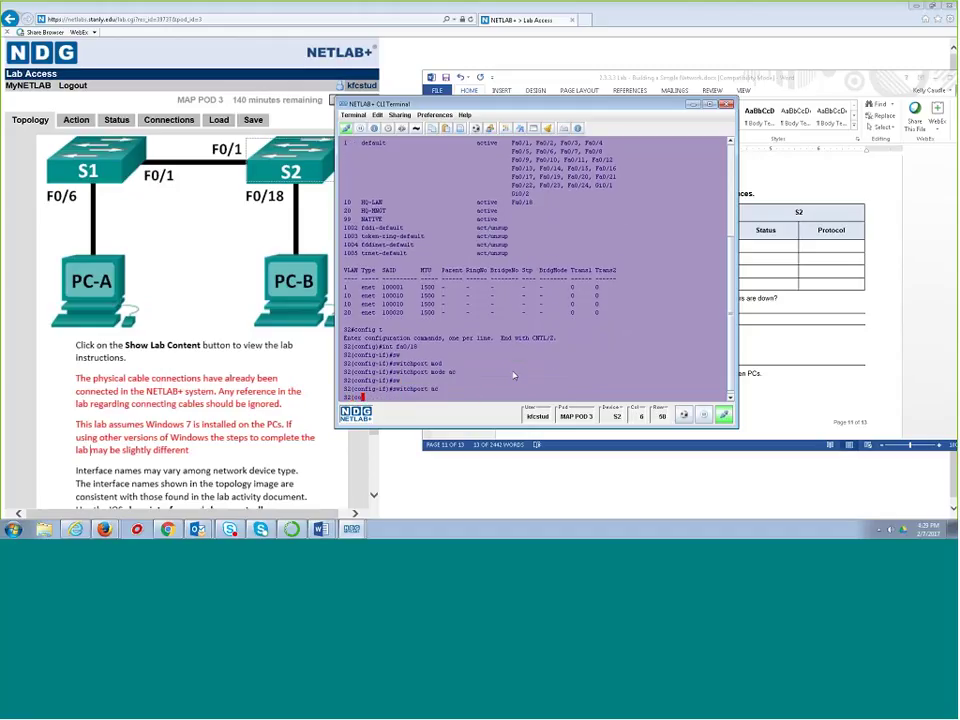
# Step: Assign S2's Fa0/18 access port to VLAN 1 with switchport access vlan 1
pyautogui.write('v')
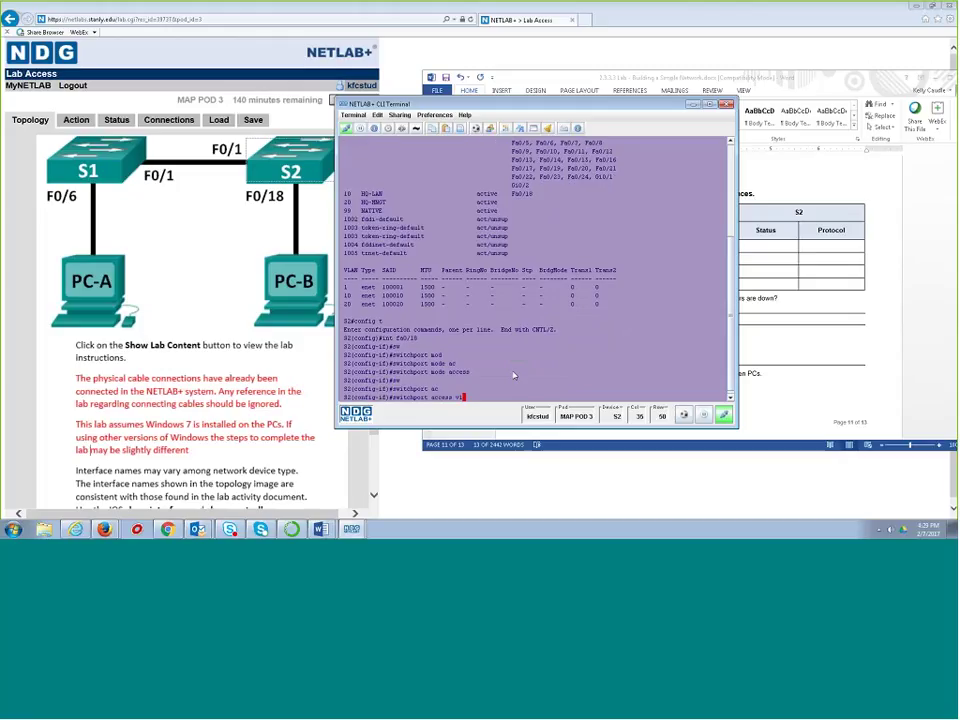
pyautogui.write('lan 1')
pyautogui.press('Return')
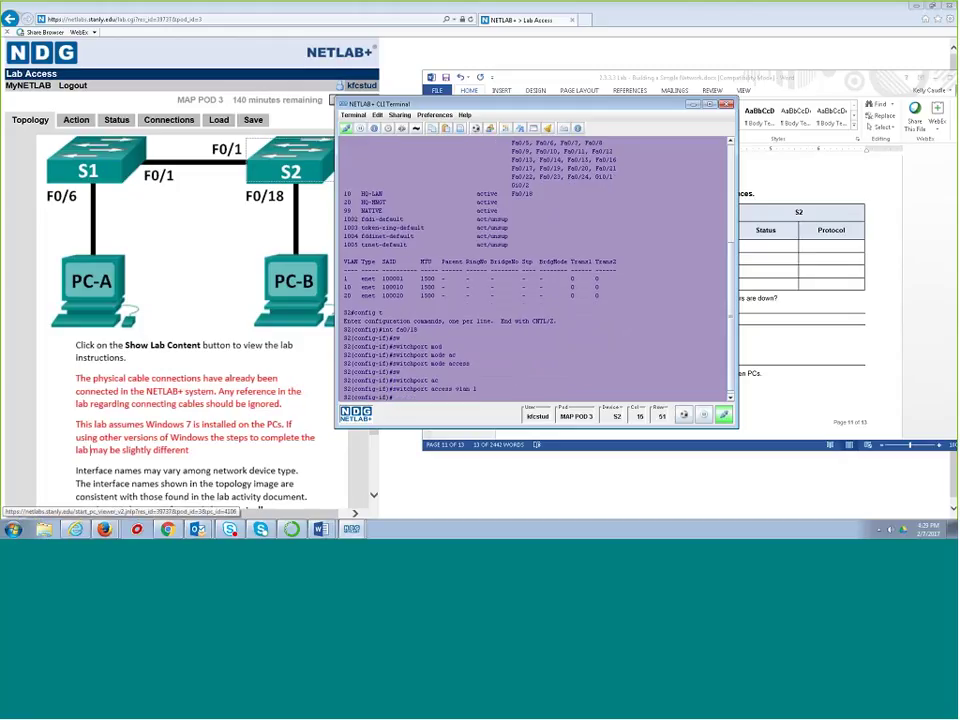
# Step: Bring up PC B's remote desktop and ping 192.168.1.10 from its command prompt
pyautogui.click(117, 316)
pyautogui.moveTo(351, 528)
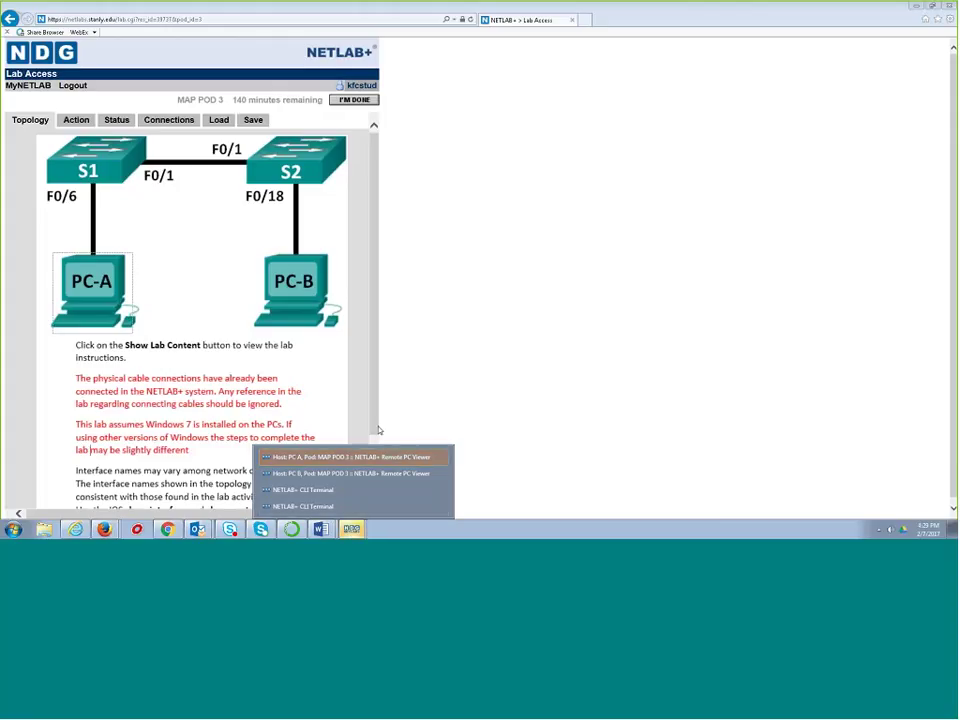
pyautogui.click(350, 473)
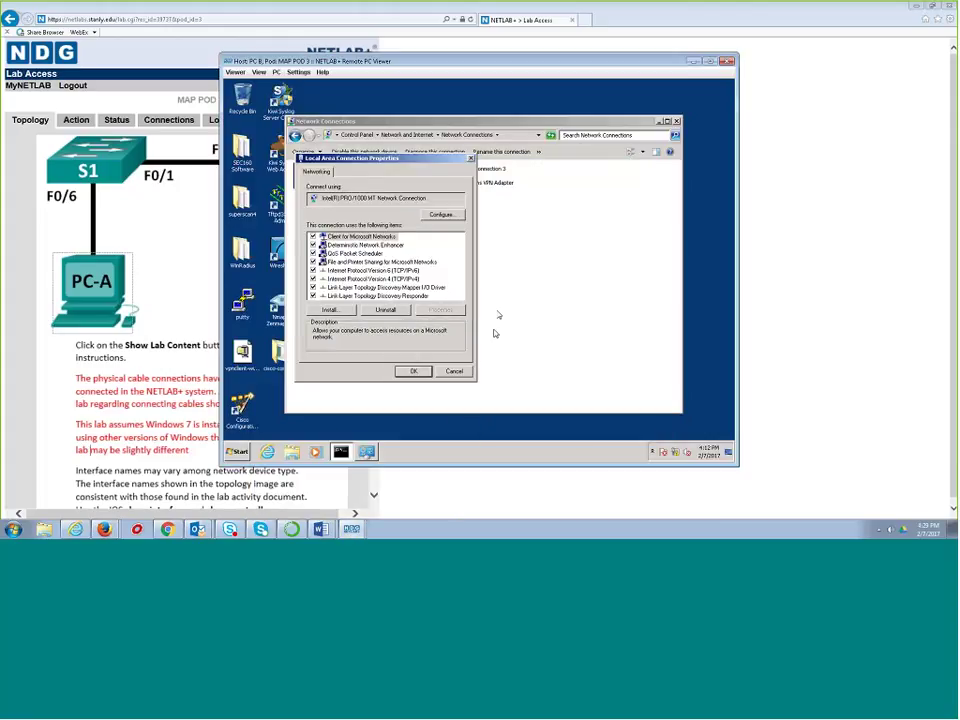
pyautogui.click(340, 451)
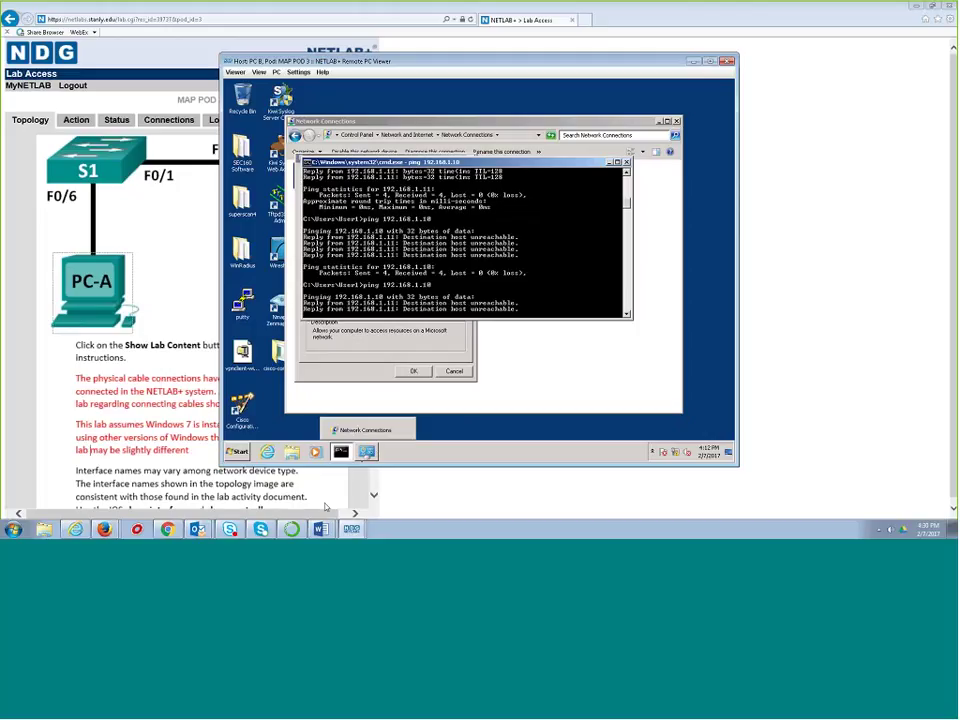
# Step: Switch to the S1 terminal and repeat the ping to 192.168.1.11
pyautogui.moveTo(351, 527)
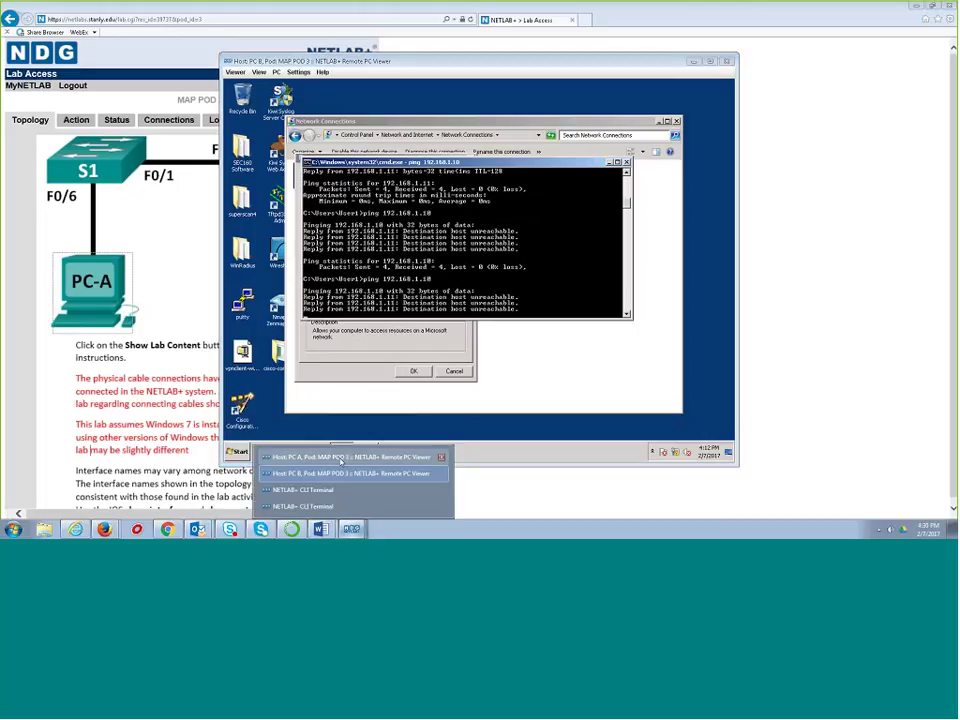
pyautogui.click(305, 489)
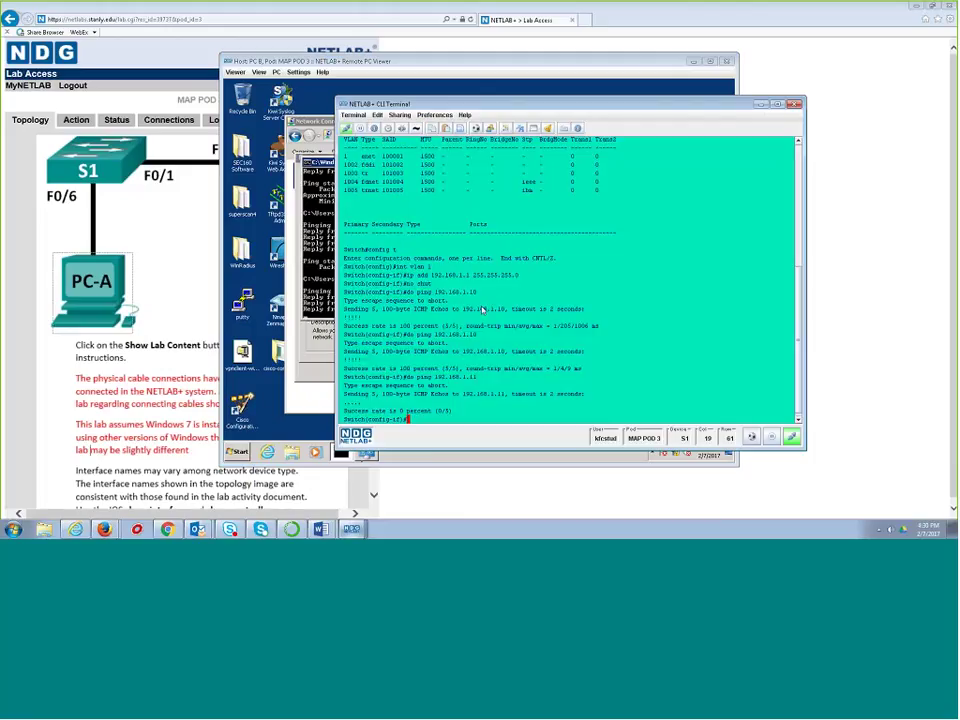
pyautogui.press('Return')
pyautogui.press('Up')
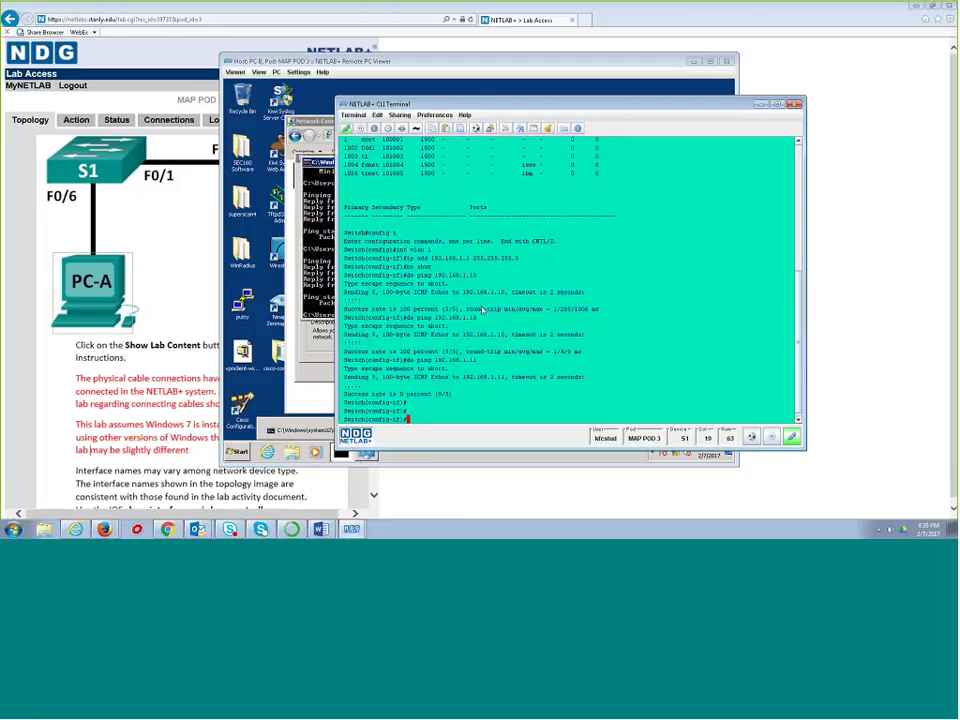
pyautogui.press('Return')
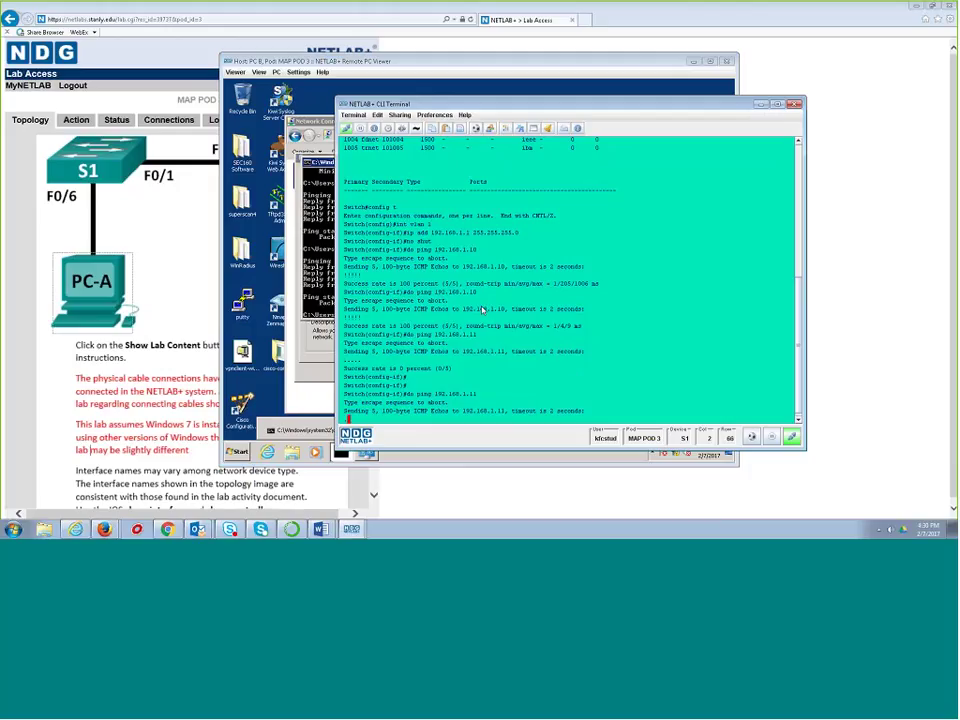
# Step: Switch to the S2 terminal, leave configuration mode and display the full VLAN table with sh vlan
pyautogui.click(351, 528)
pyautogui.click(325, 507)
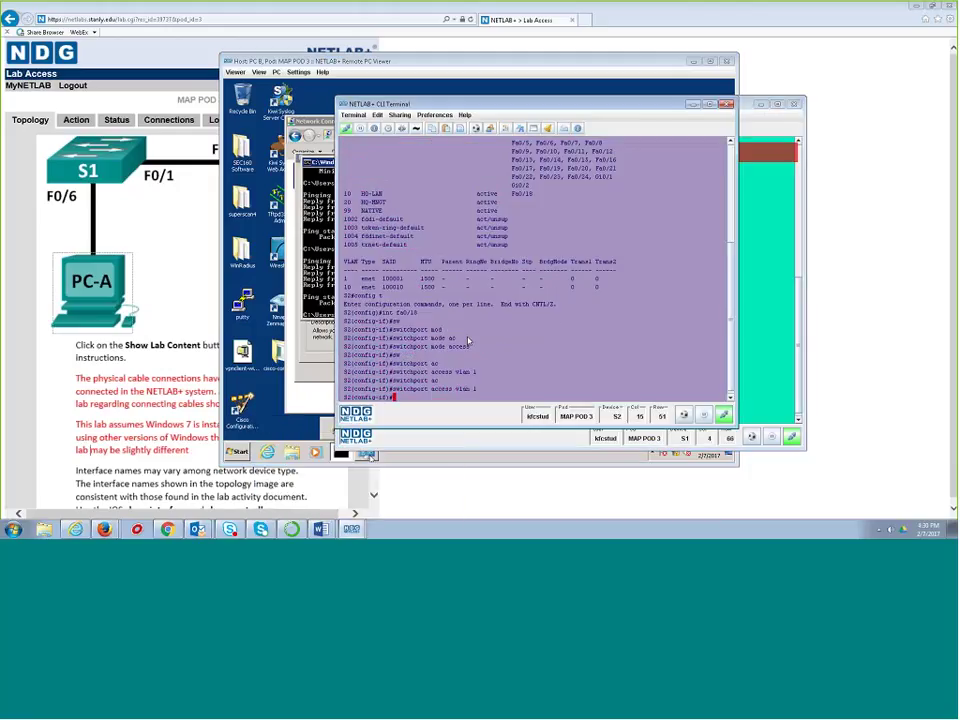
pyautogui.press('Return')
pyautogui.press('Return')
pyautogui.press('Return')
pyautogui.press('Return')
pyautogui.press('Return')
pyautogui.write('sh vl')
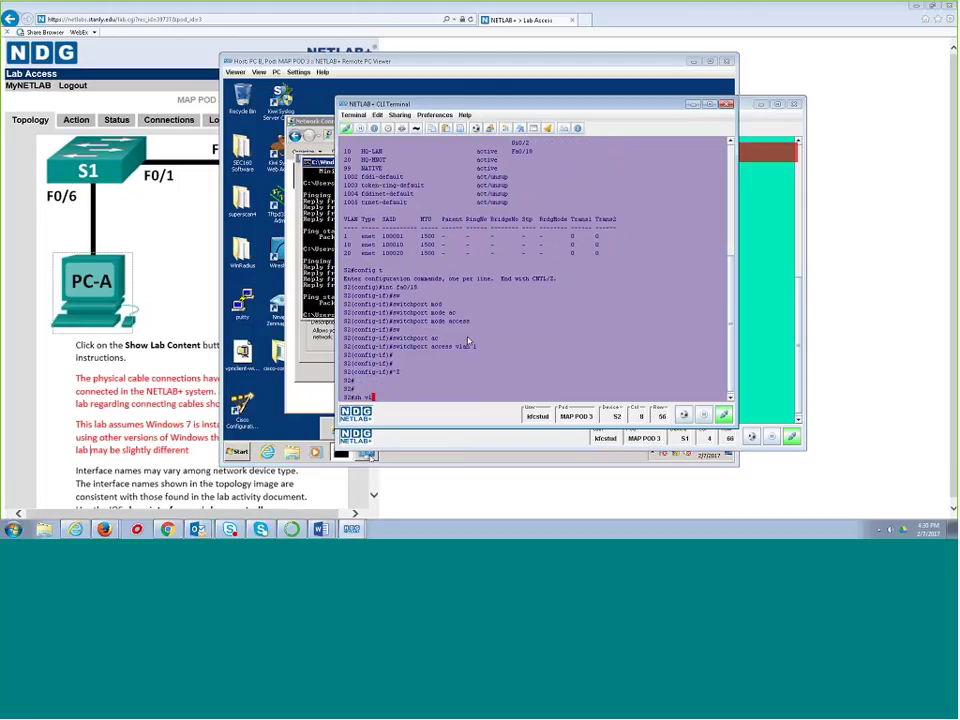
pyautogui.write('an')
pyautogui.press('Return')
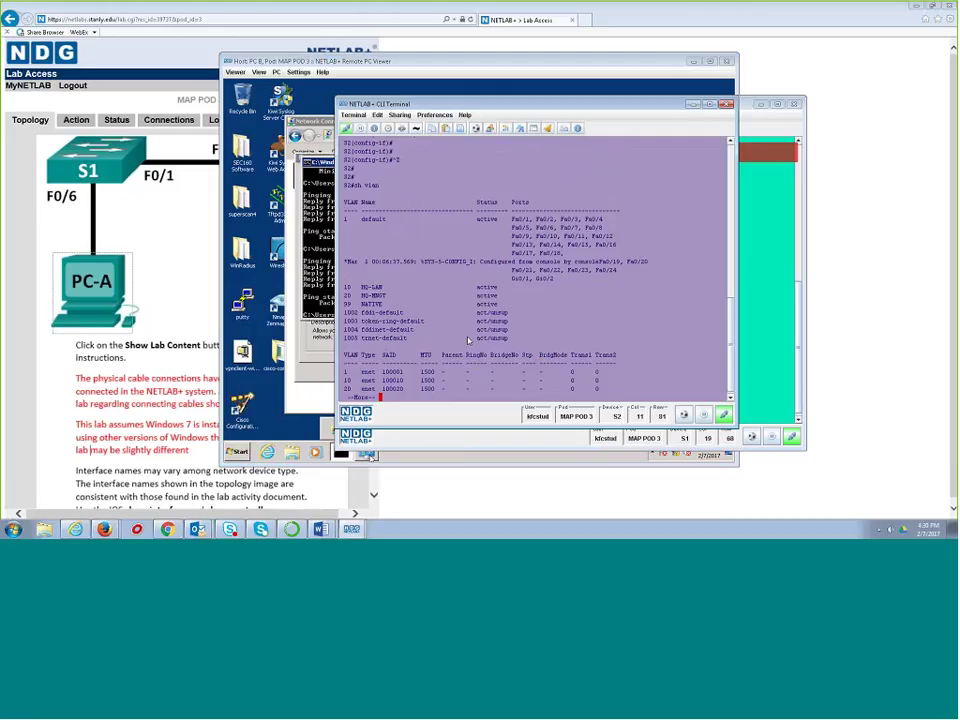
pyautogui.press('Return')
pyautogui.press('space')
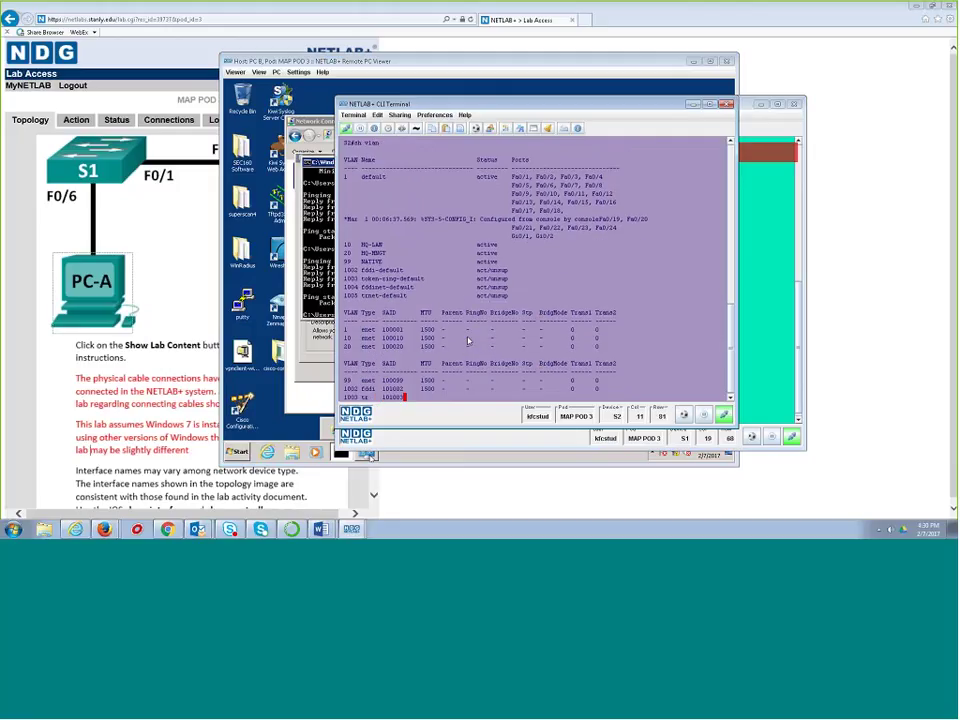
# Step: Configure S2's VLAN 1 interface with IP address 192.168.1.2 and mask 255.255.255.0, and enable it with no shut
pyautogui.write('confi gt')
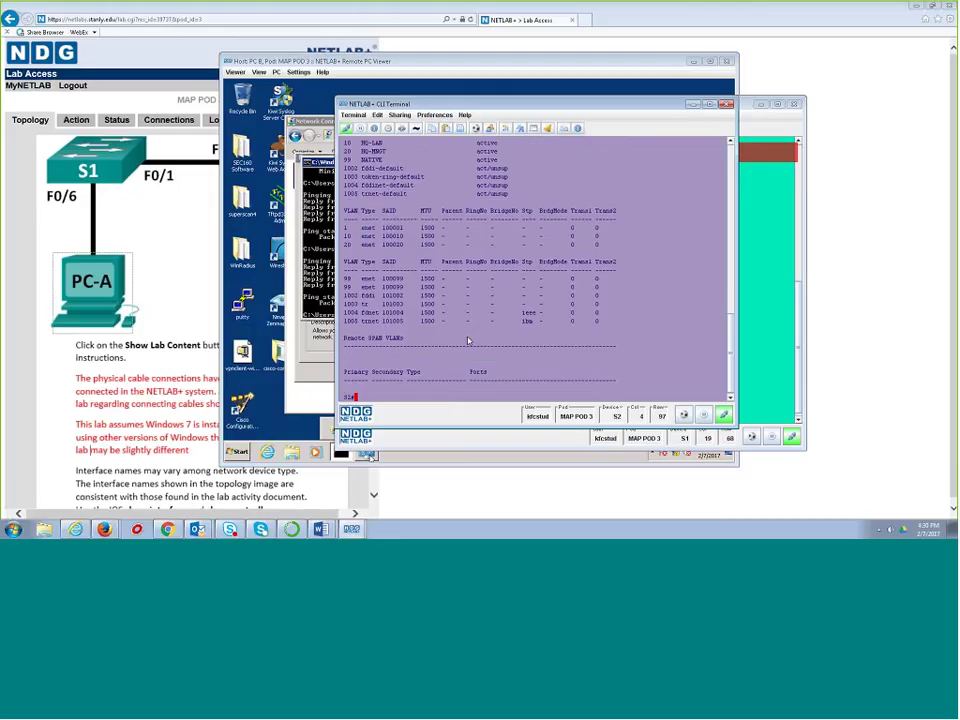
pyautogui.press('Return')
pyautogui.write('config t')
pyautogui.press('Return')
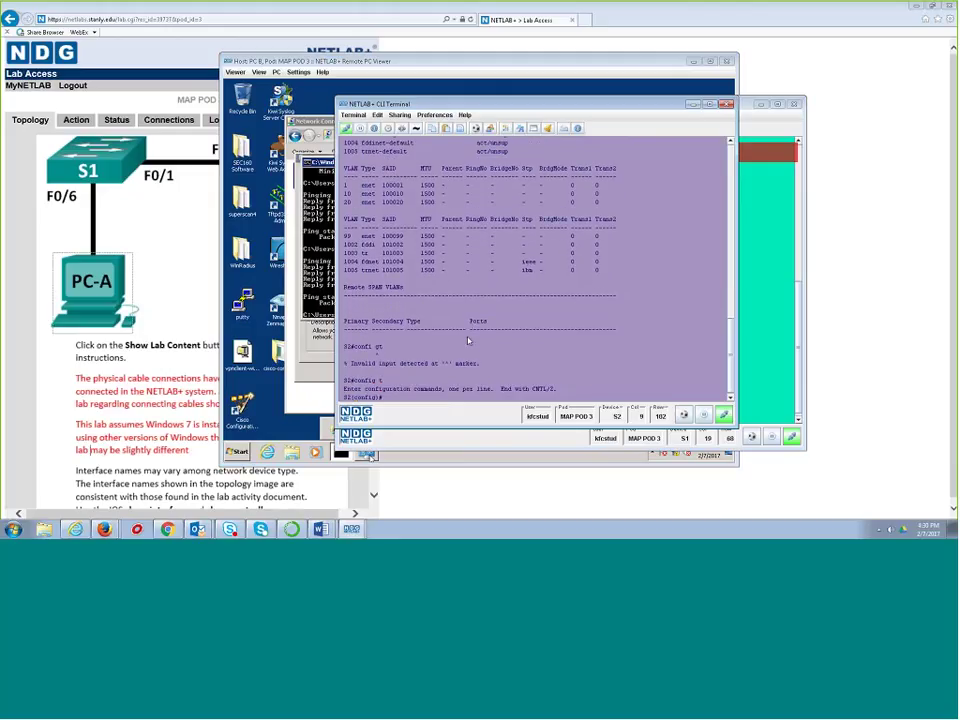
pyautogui.write('i')
pyautogui.write('nt vlan 1')
pyautogui.press('Return')
pyautogui.write('ip ad')
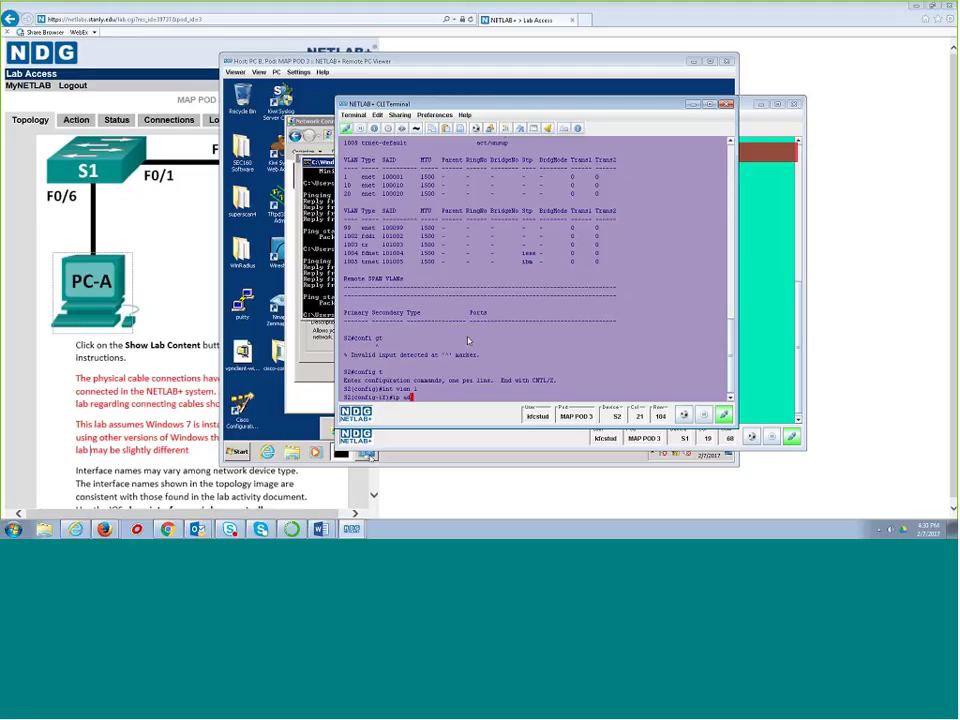
pyautogui.write('d 192.16')
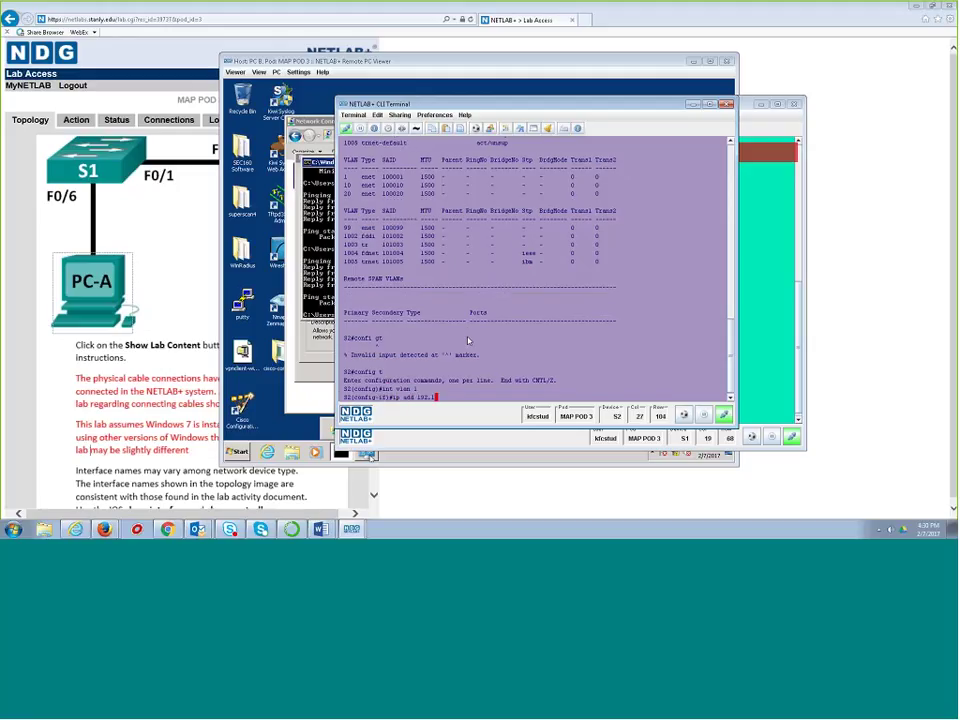
pyautogui.write('8.1.2 255.255.255.0')
pyautogui.press('Return')
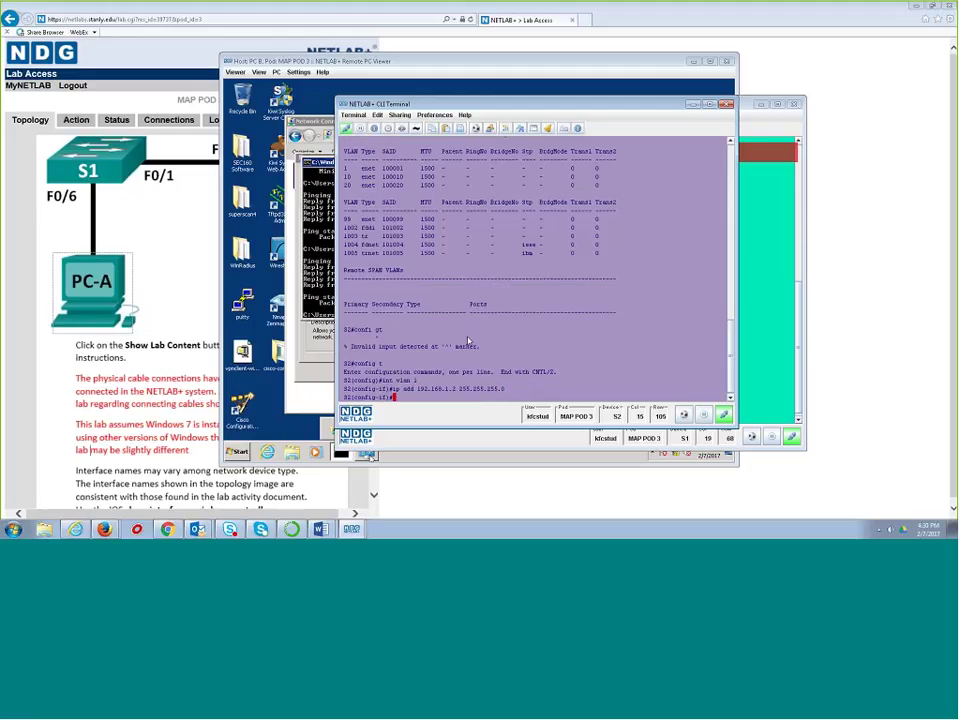
pyautogui.write('no shut')
pyautogui.press('Return')
# Step: From S2's interface configuration mode, ping 192.168.1.11 twice and 192.168.1.10 once
pyautogui.write('do')
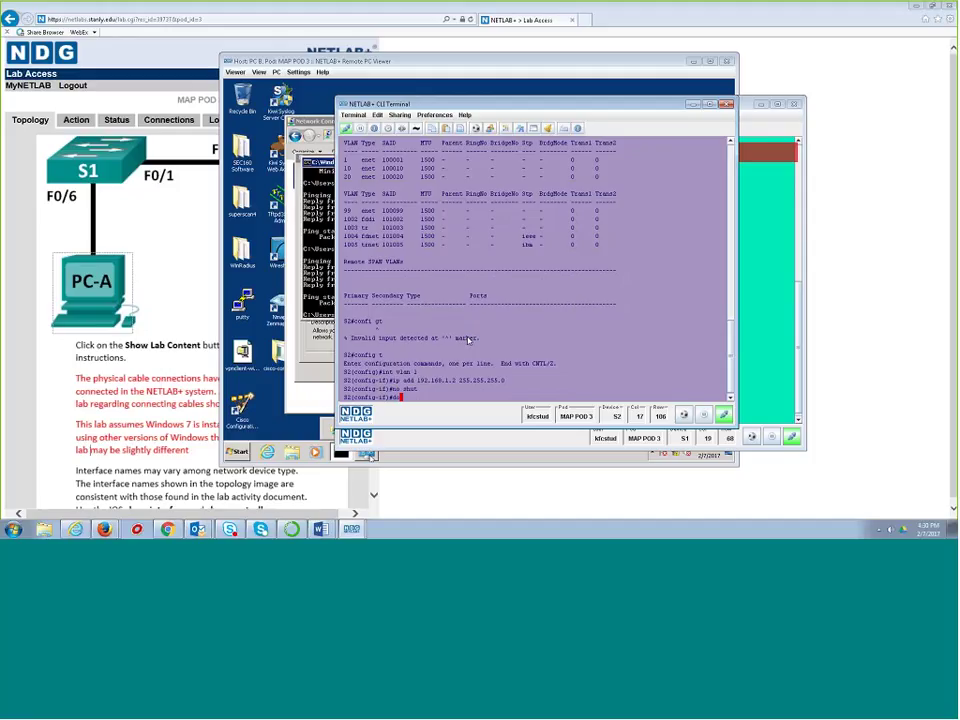
pyautogui.write(' ping ')
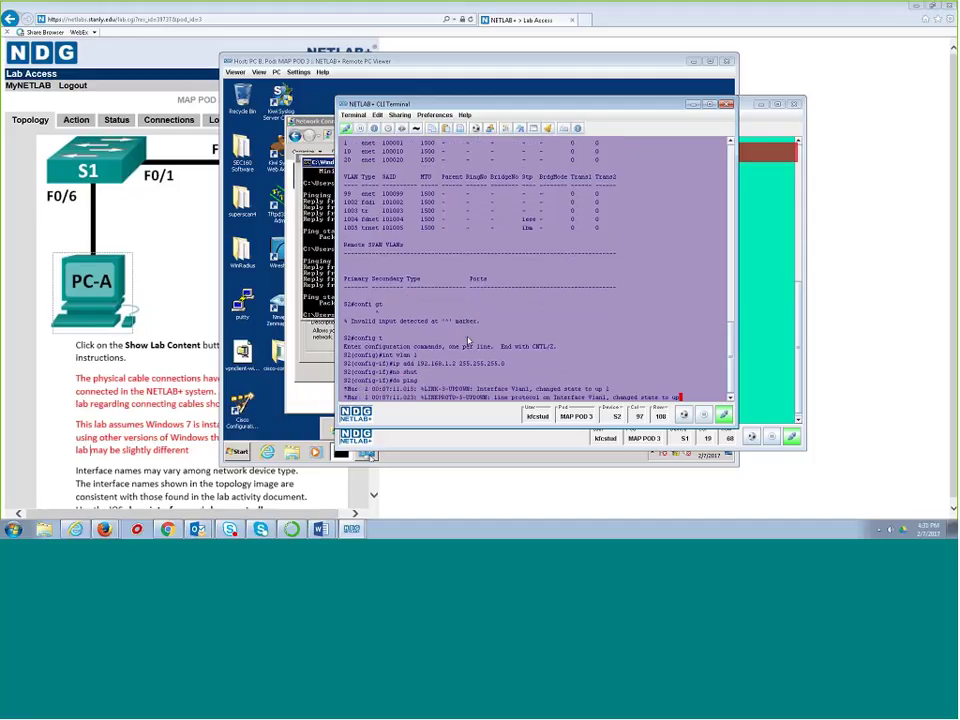
pyautogui.write('192.168.1.')
pyautogui.write('11')
pyautogui.press('Return')
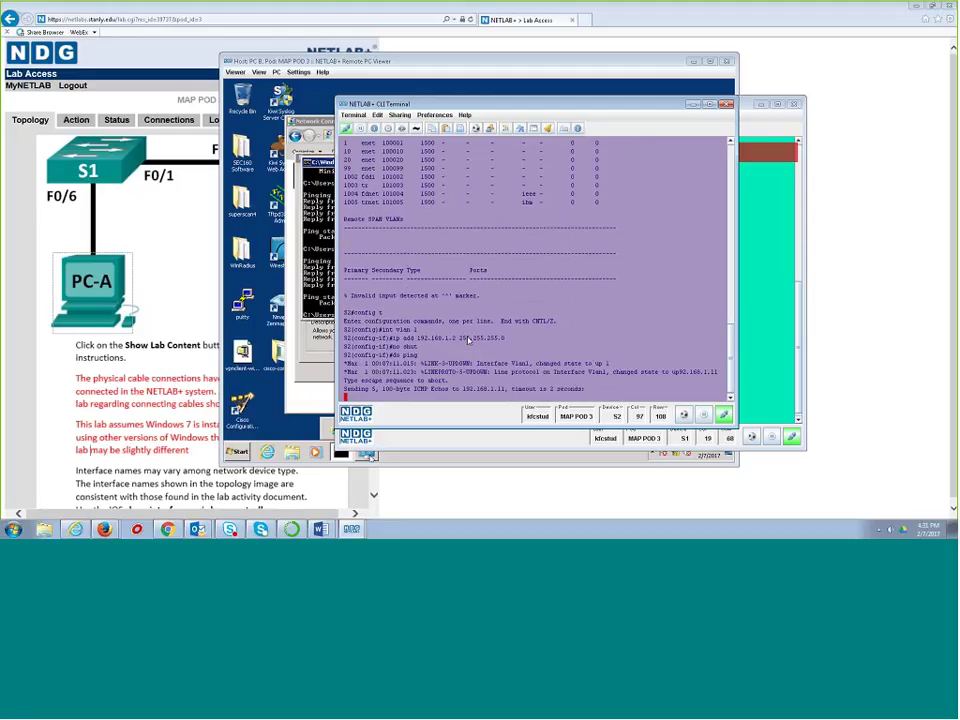
pyautogui.press('Up')
pyautogui.press('Return')
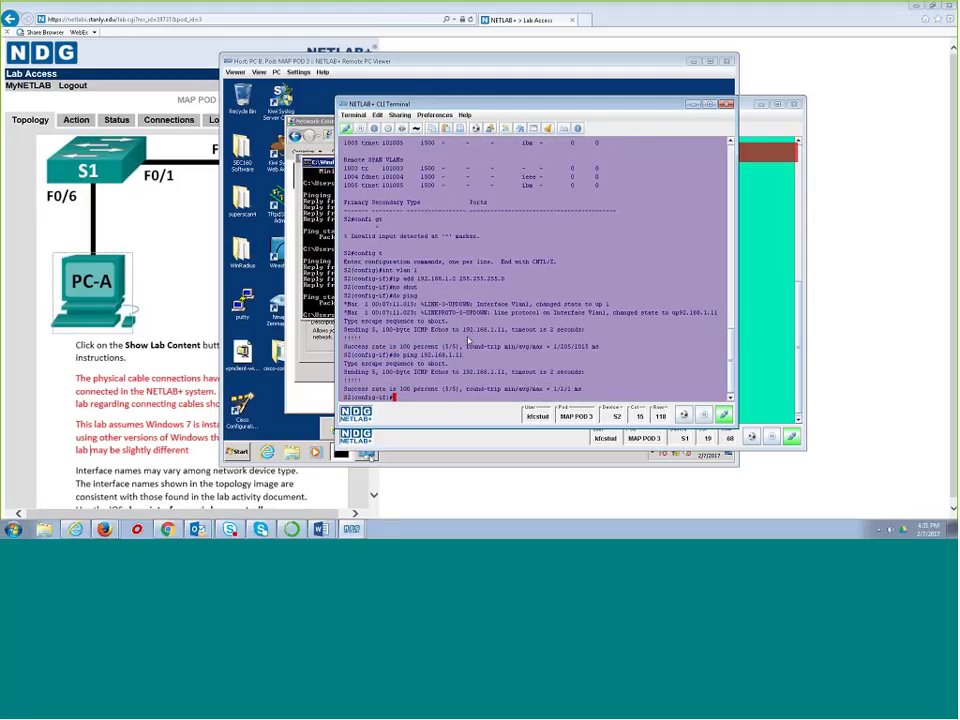
pyautogui.press('Up')
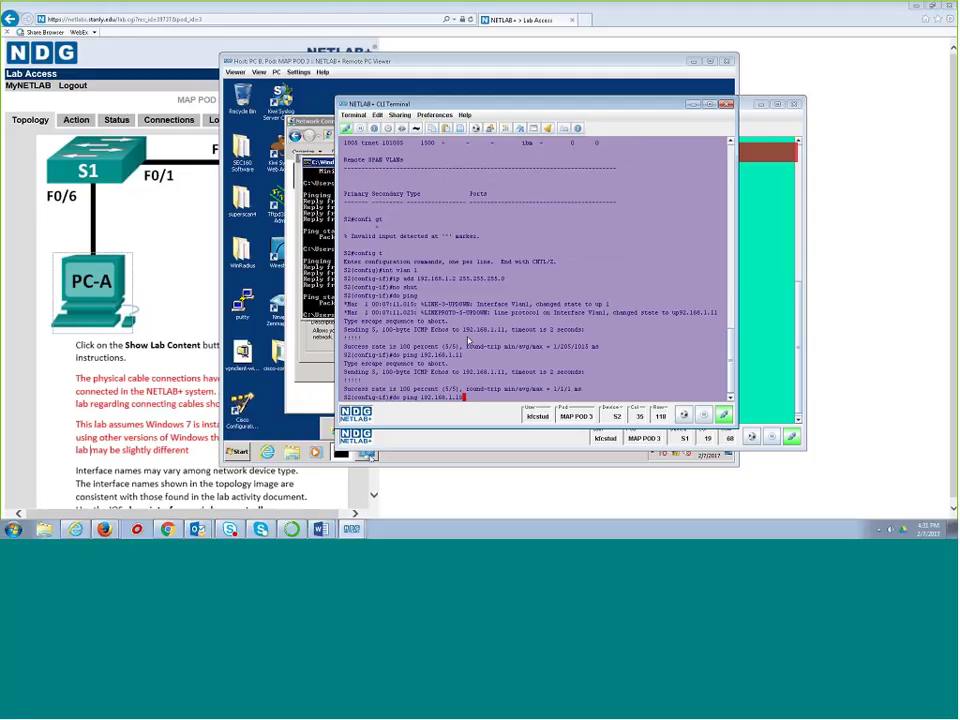
pyautogui.press('Return')
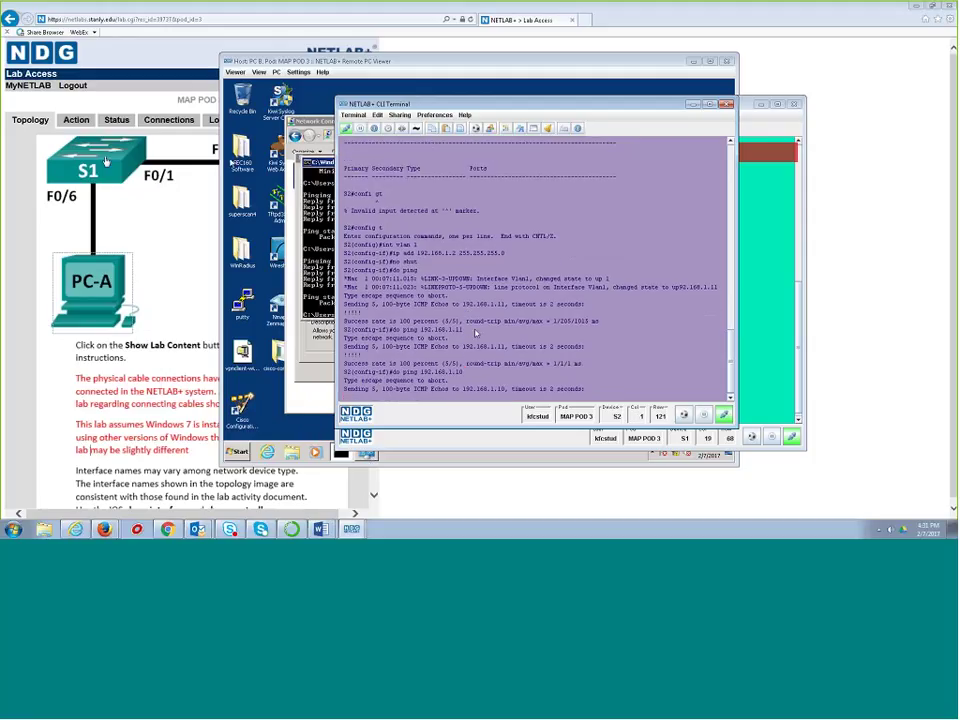
# Step: Return to the S1 terminal, leave configuration mode and check its trunk links with sho int trunk
pyautogui.click(149, 213)
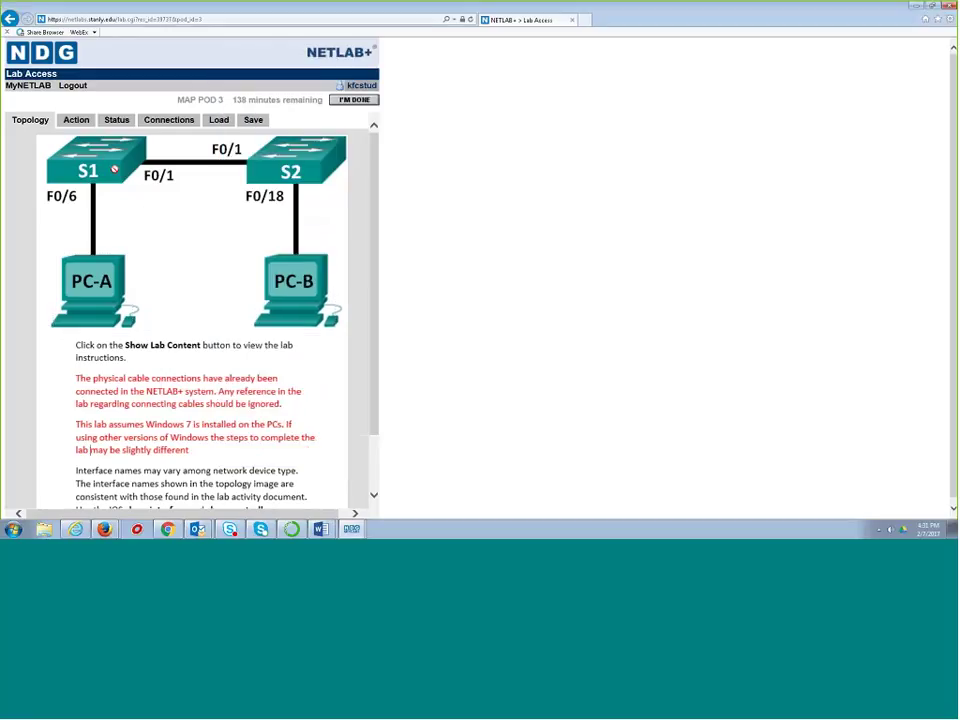
pyautogui.moveTo(347, 530)
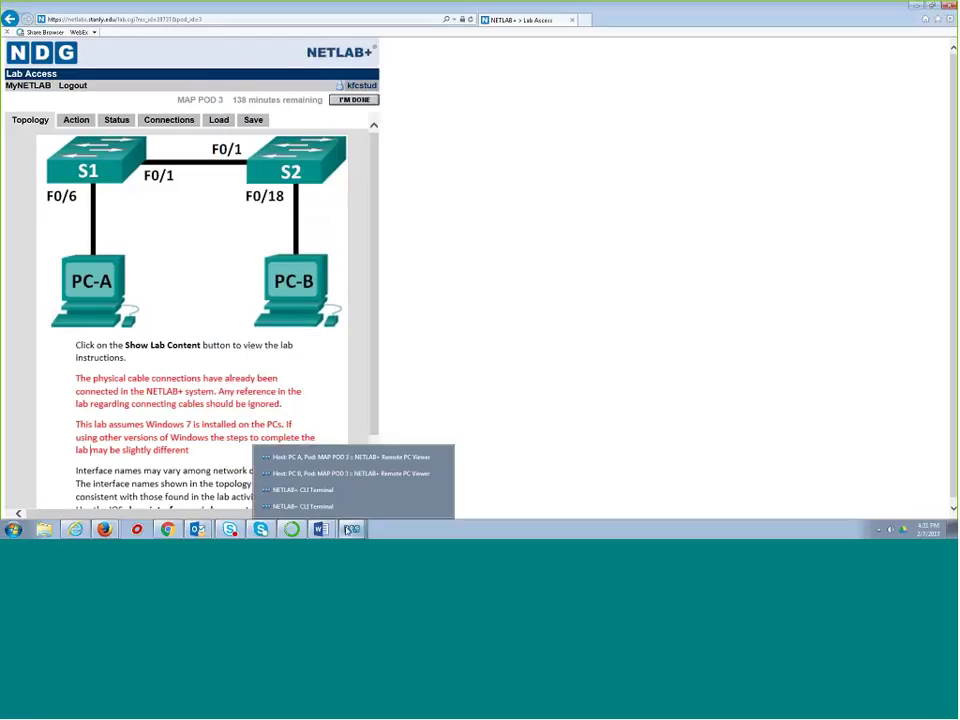
pyautogui.click(303, 490)
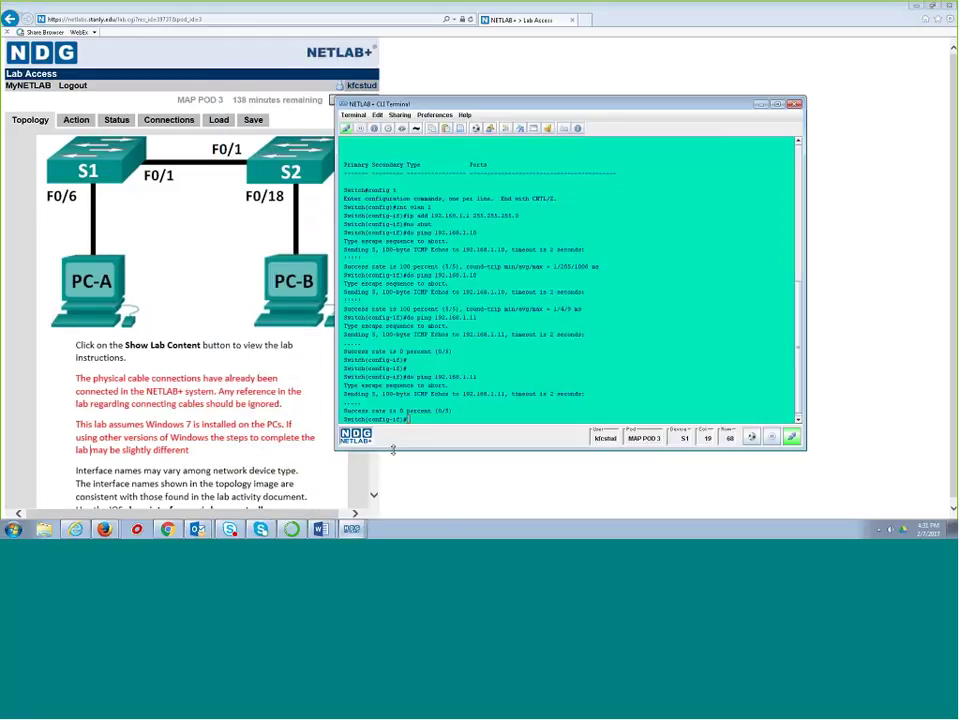
pyautogui.write('do')
pyautogui.press('BackSpace')
pyautogui.press('BackSpace')
pyautogui.hotkey('ctrl', 'z')
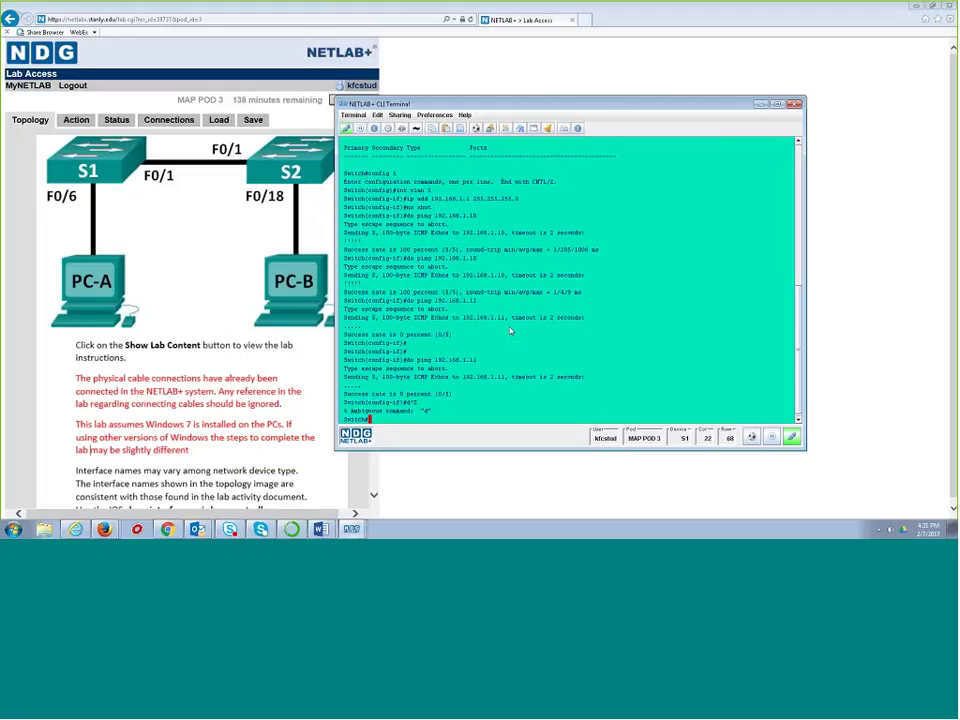
pyautogui.press('Return')
pyautogui.write('sho int')
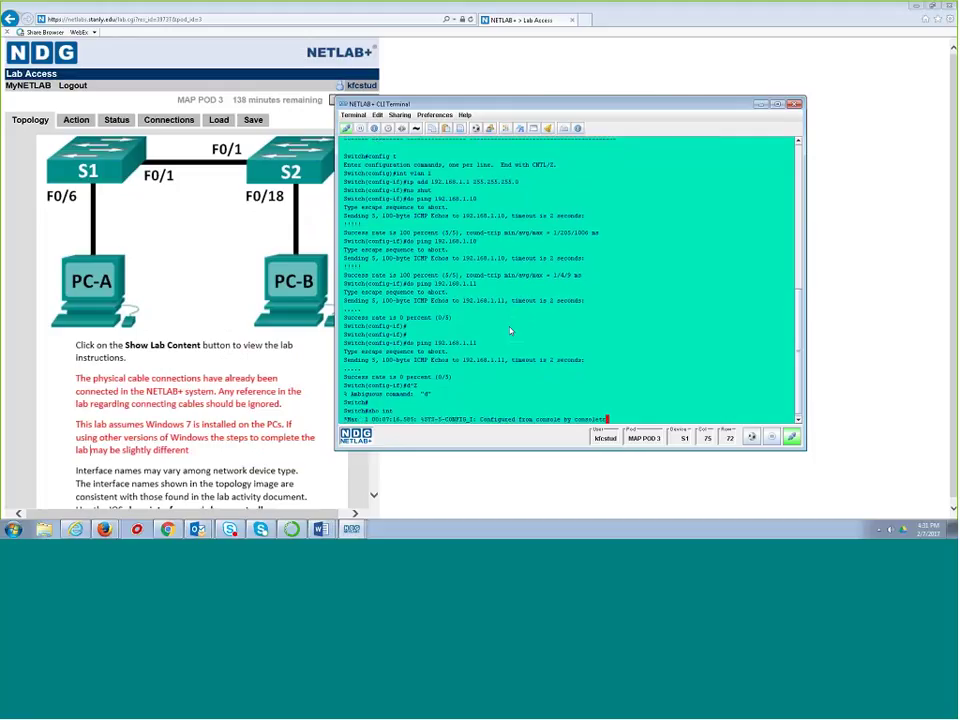
pyautogui.press('Return')
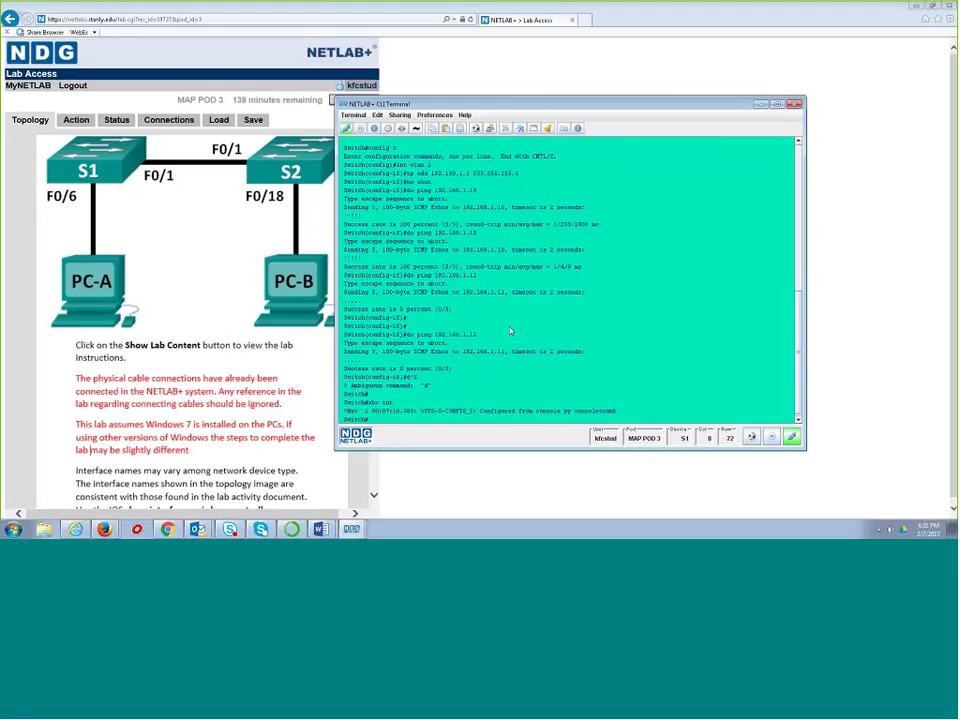
pyautogui.press('Return')
pyautogui.press('Return')
pyautogui.press('Return')
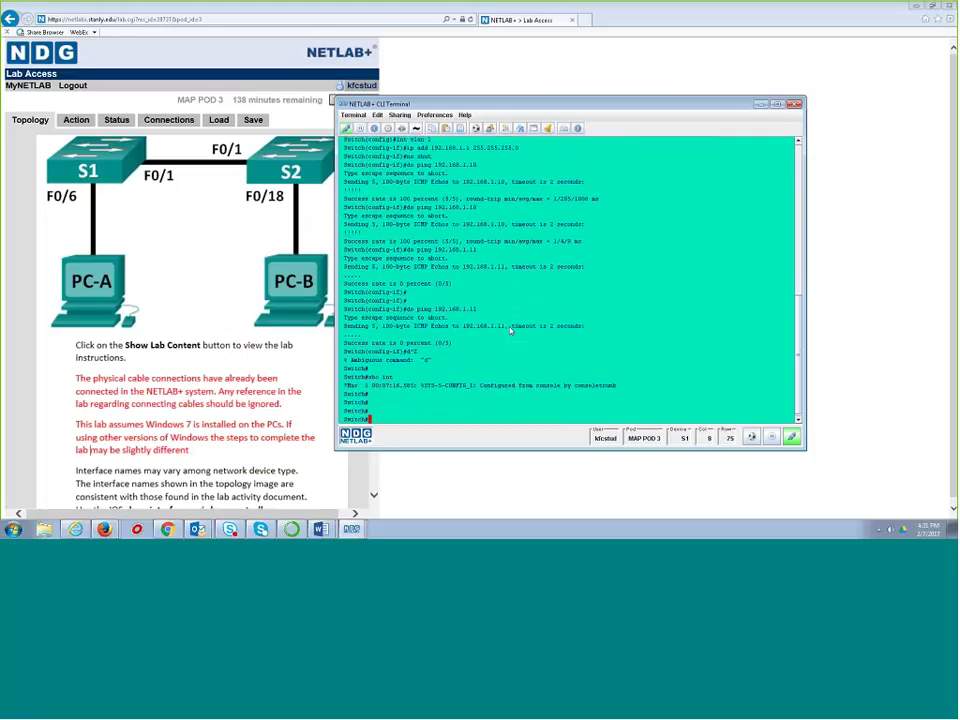
# Step: Display the complete VLAN table on S1 with sh vlan
pyautogui.write('sh vlan')
pyautogui.press('Return')
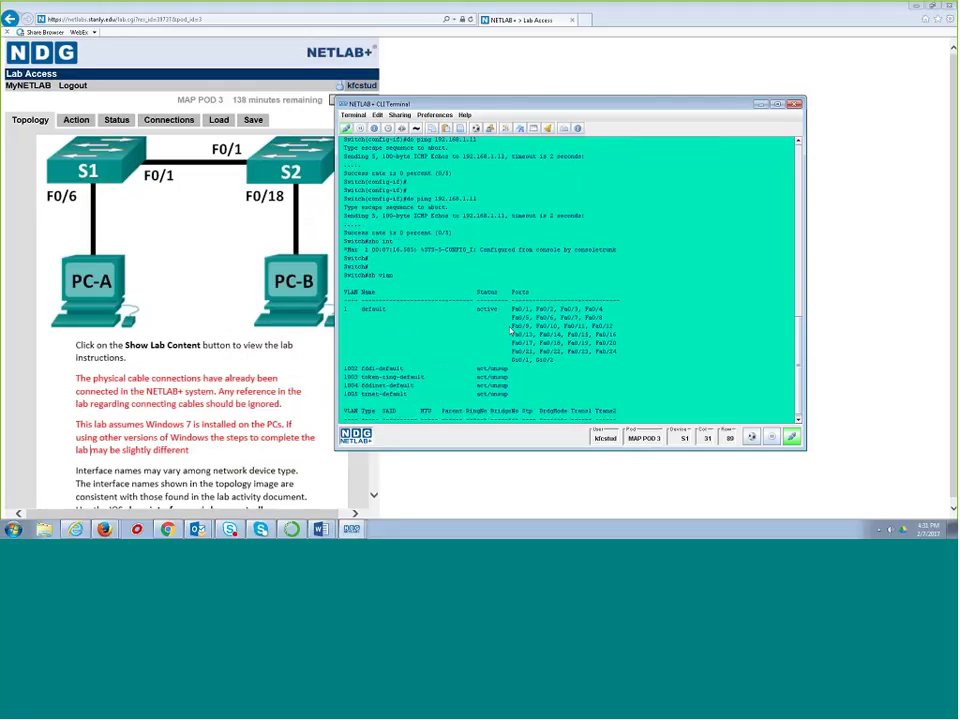
pyautogui.press('space')
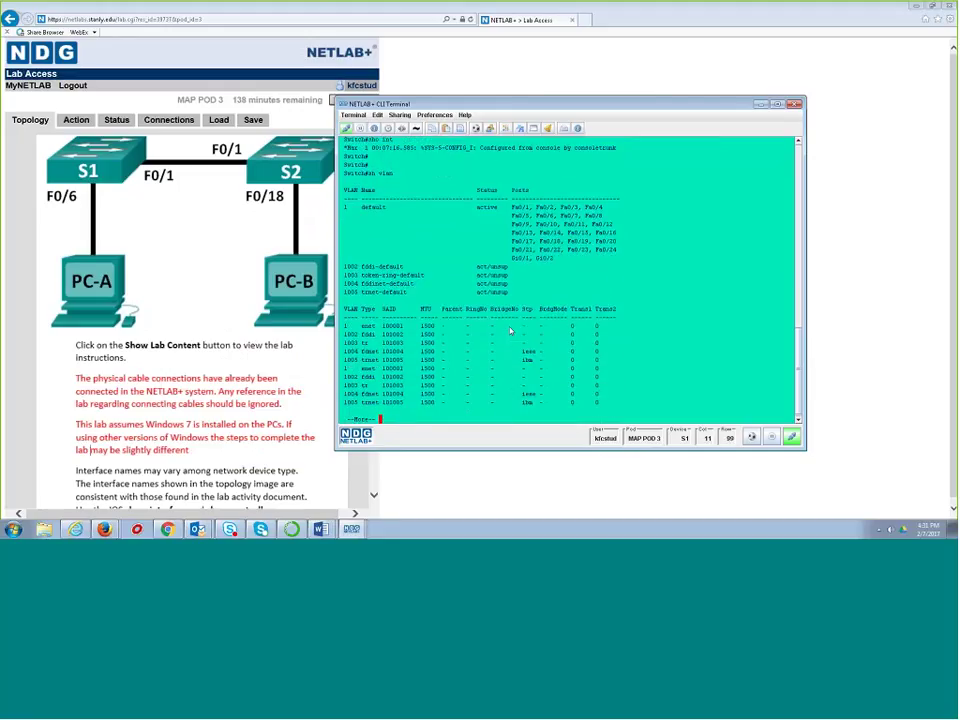
pyautogui.press('space')
# Step: Show the status details of S1's Fa0/1 interface with sho int fa0/1
pyautogui.write('sho')
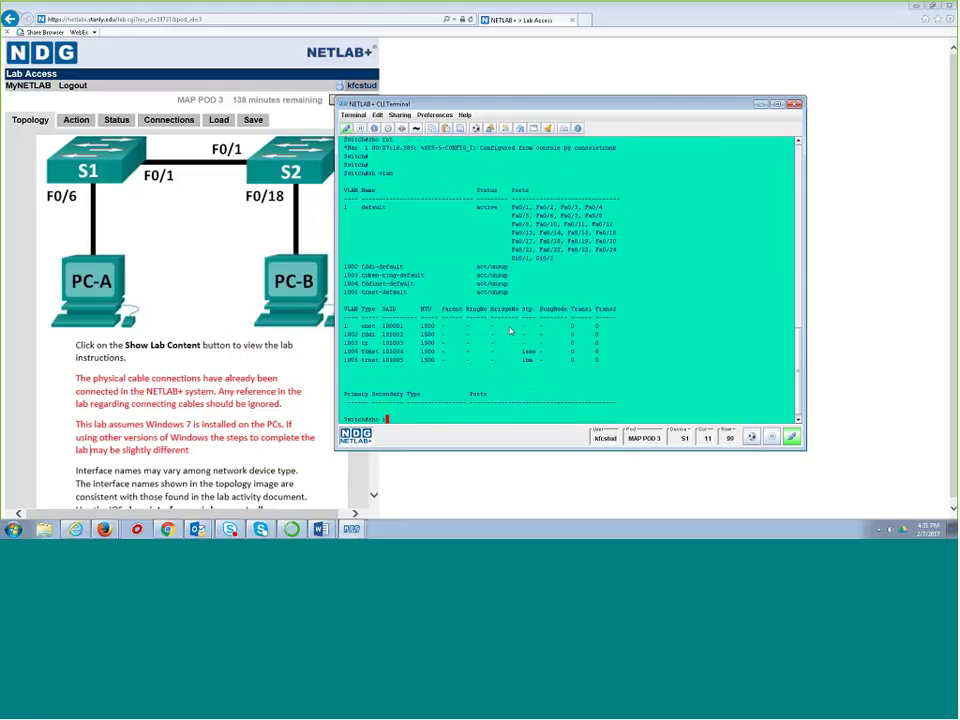
pyautogui.write(' int fa0/1')
pyautogui.press('Return')
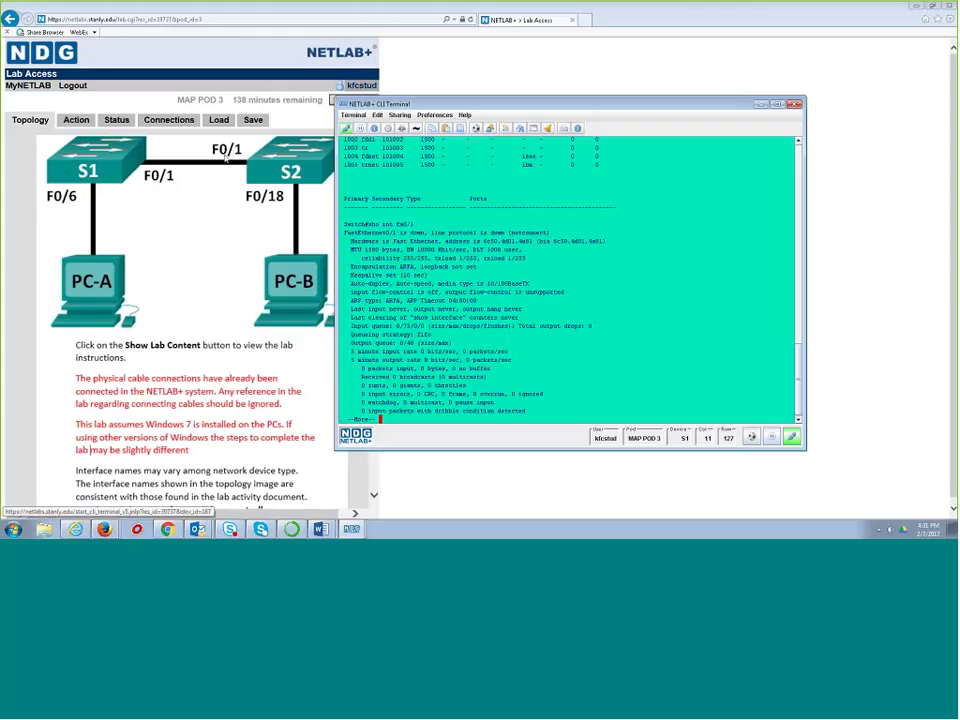
# Step: Return to the S1 terminal and page to the end of the Fa0/1 status output
pyautogui.press('super+Down')
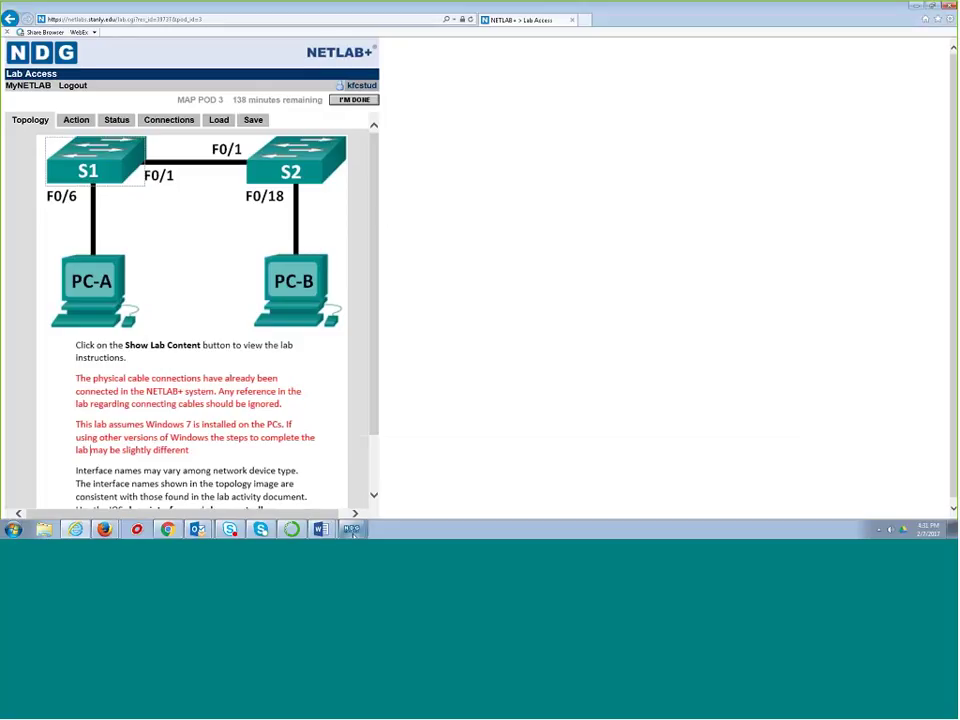
pyautogui.moveTo(352, 531)
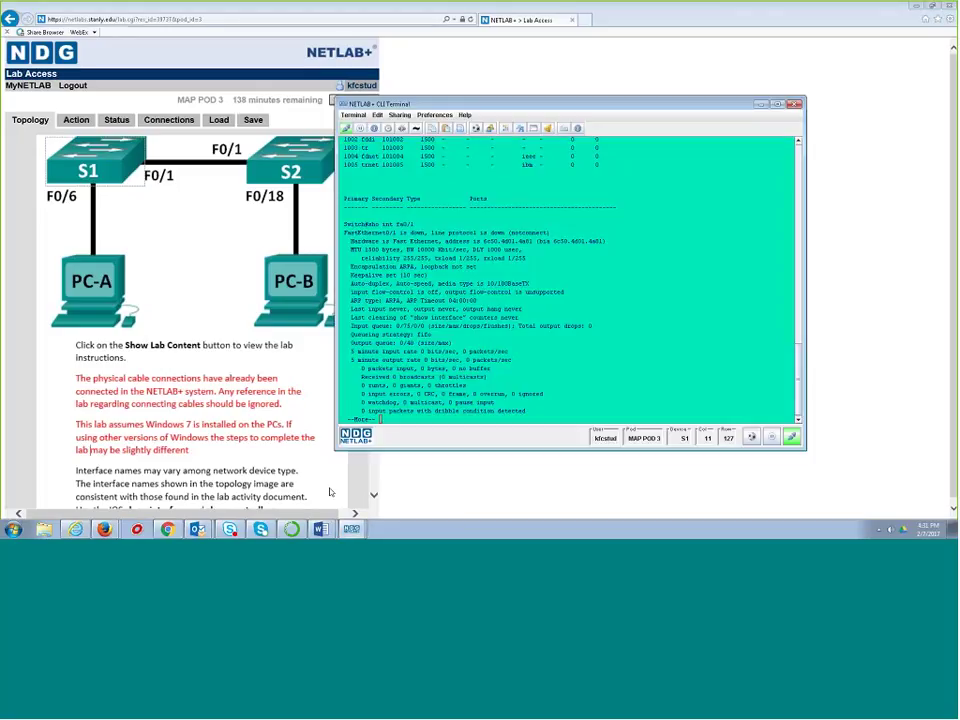
pyautogui.click(492, 330)
pyautogui.press('space')
pyautogui.press('Return')
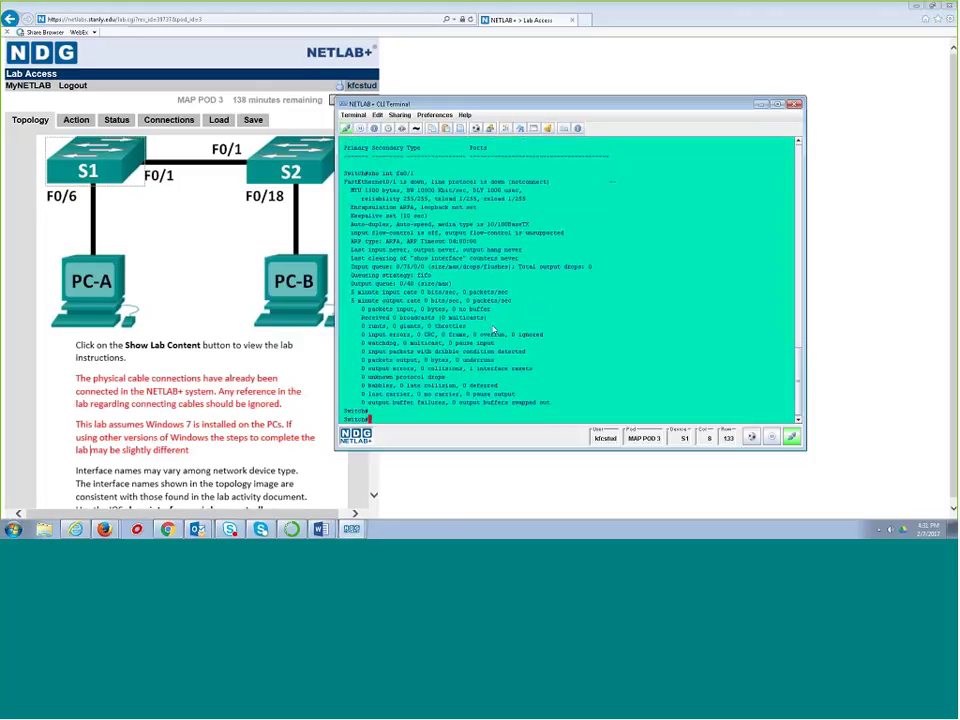
# Step: Run sh int fa0/1 on S1 to recheck the interface's status, quitting the paged output
pyautogui.write('sho int fa')
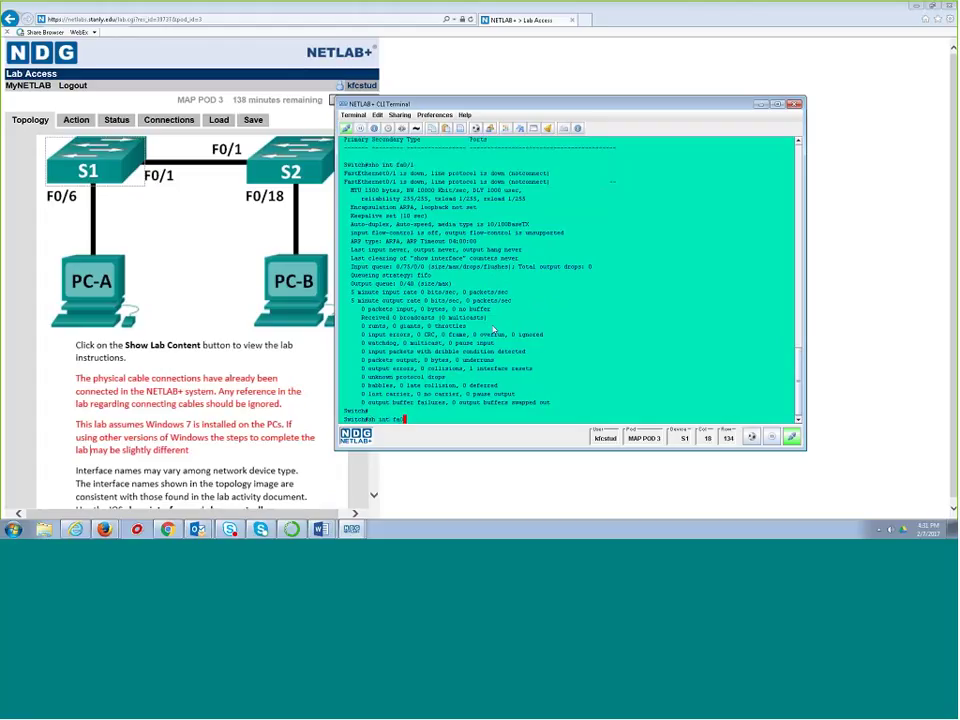
pyautogui.write('0/1')
pyautogui.press('Return')
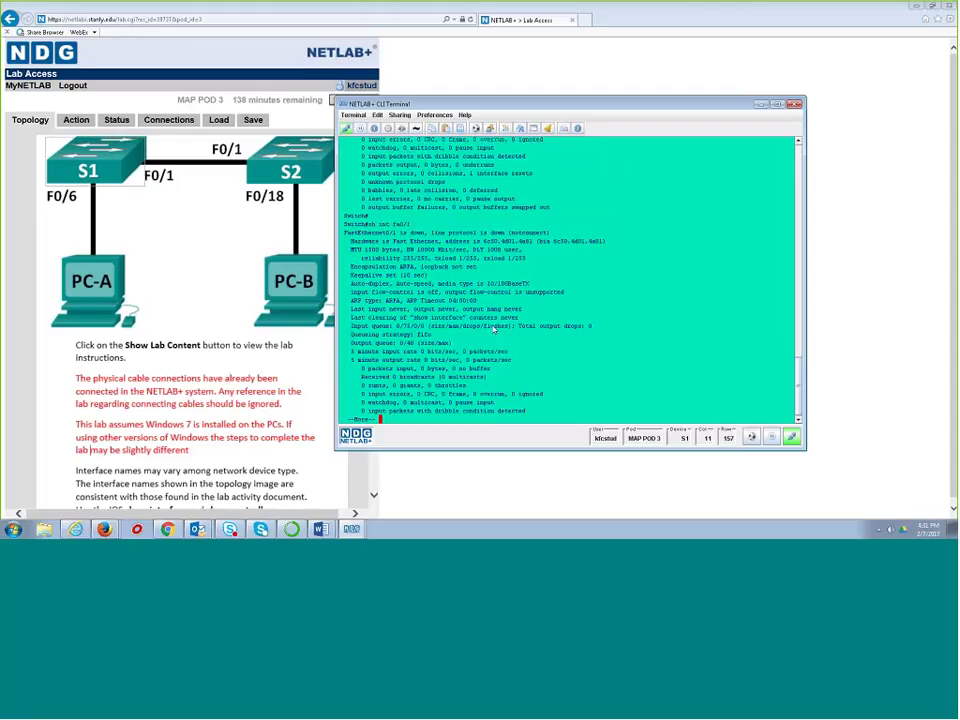
pyautogui.press('q')
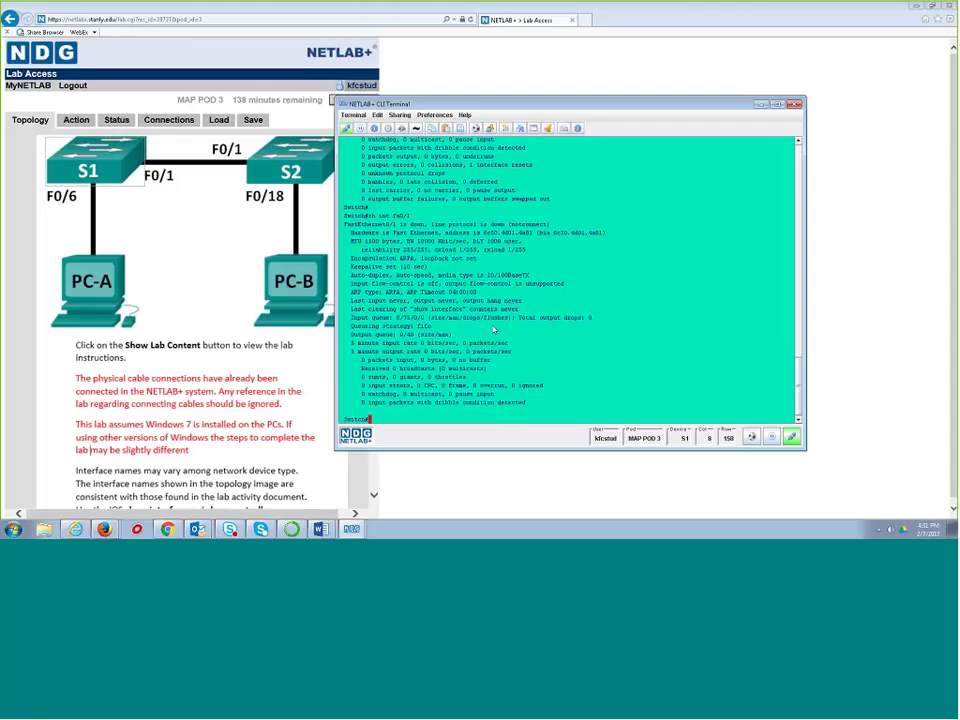
# Step: List S1's interfaces with sho ip int bri and compare them with the Step 11 sample output in the Word lab document
pyautogui.write('sho ip int br')
pyautogui.press('Return')
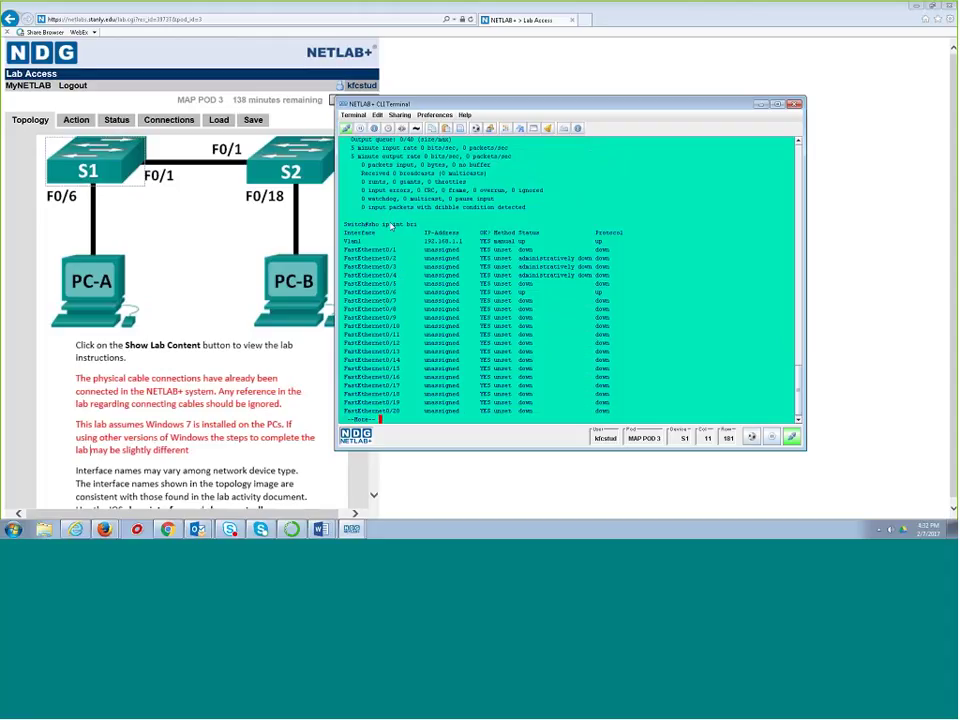
pyautogui.click(352, 528)
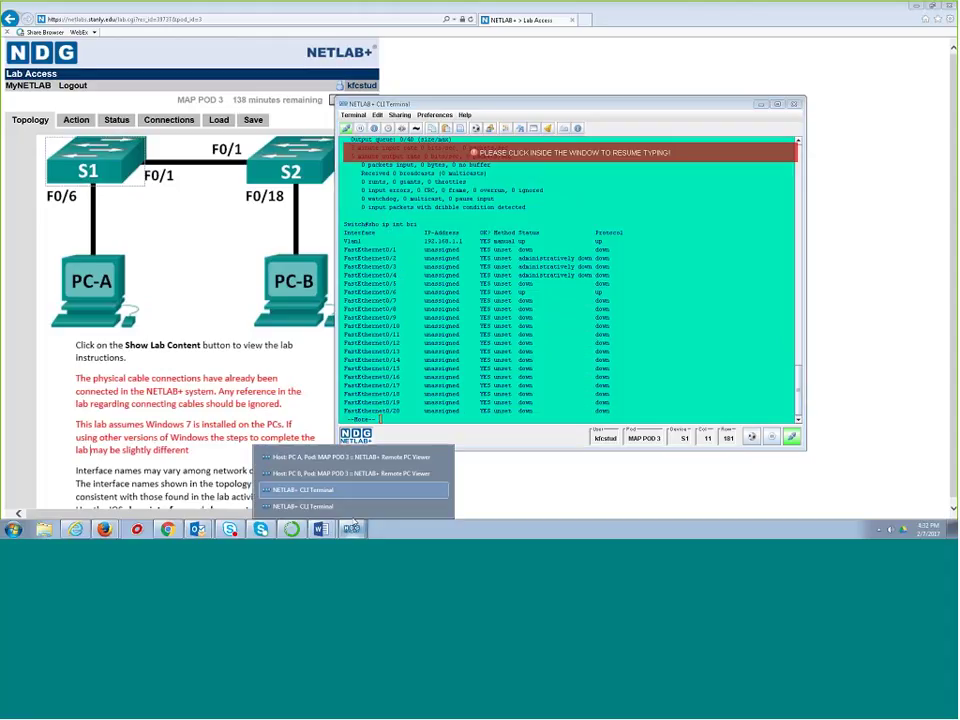
pyautogui.moveTo(320, 528)
pyautogui.click(321, 688)
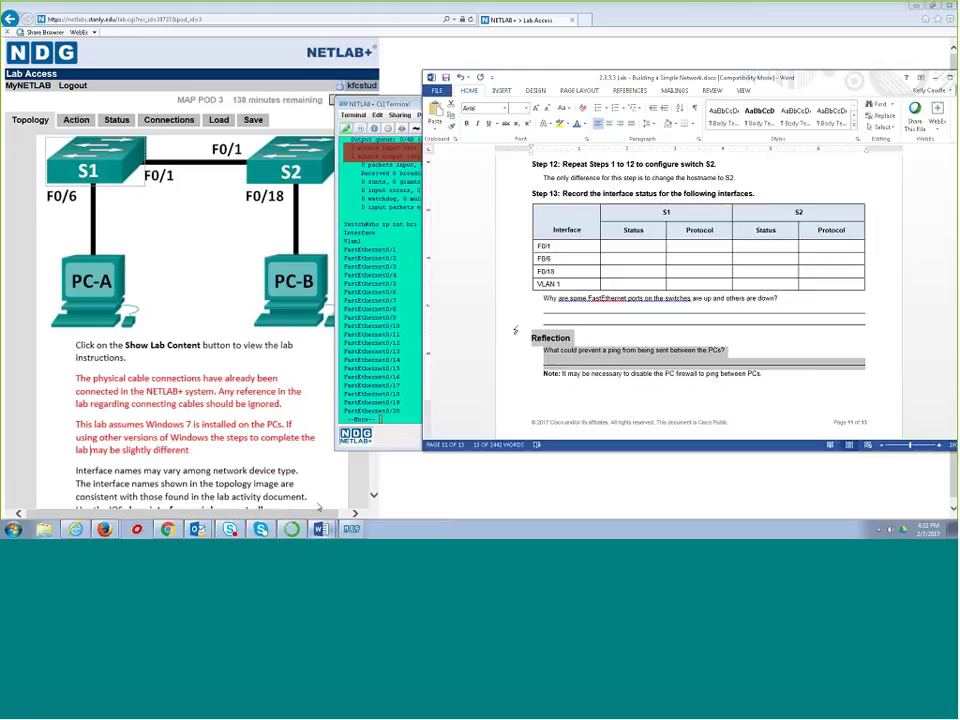
pyautogui.scroll(5, 563, 304)
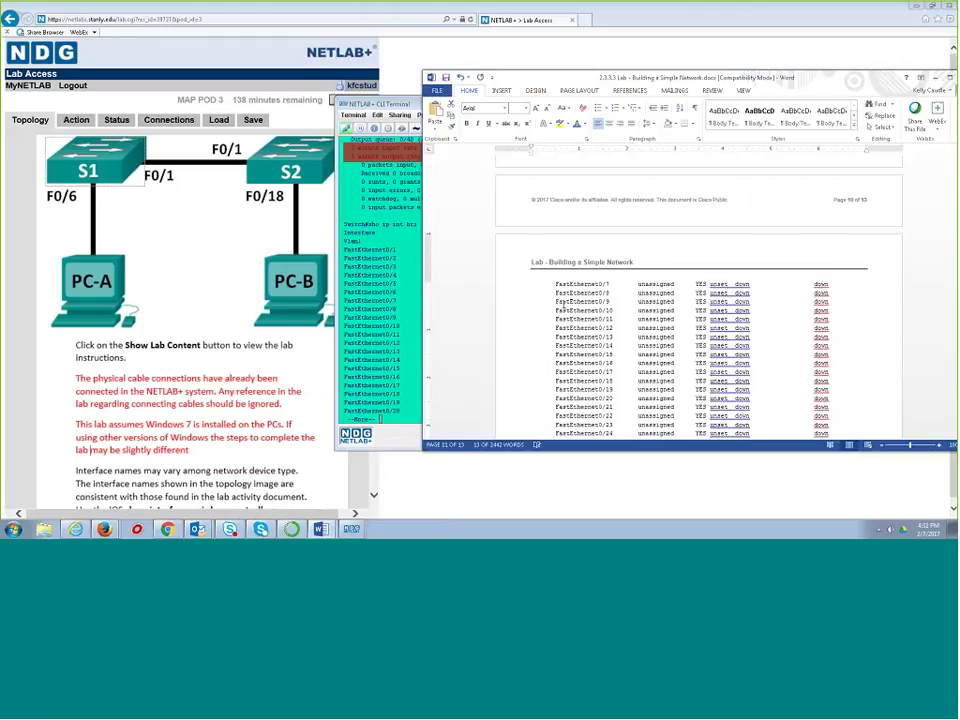
pyautogui.scroll(1, 563, 308)
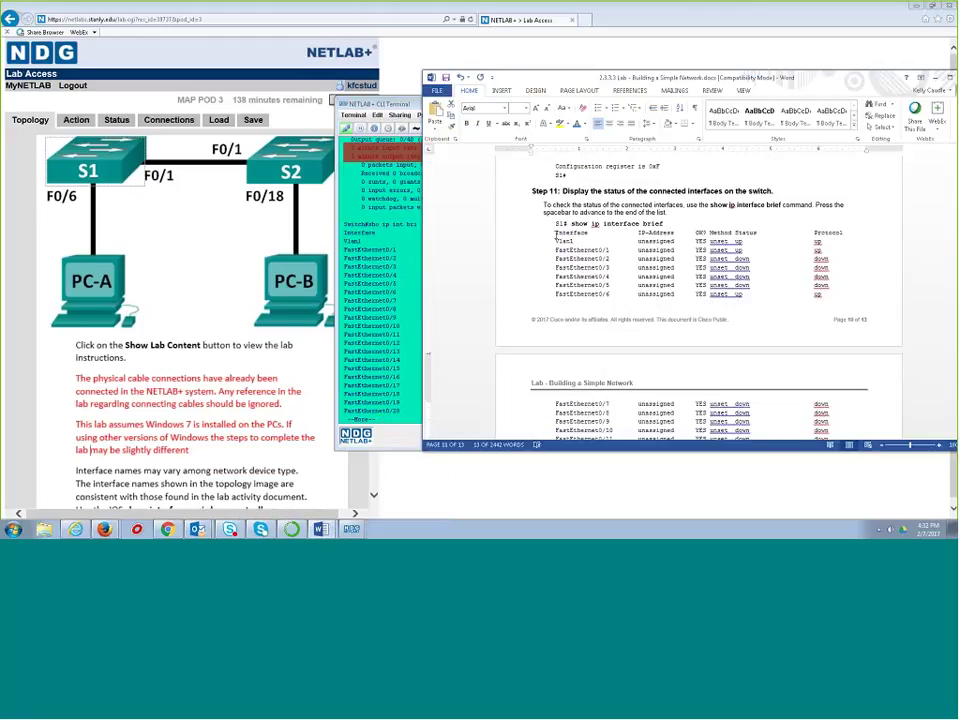
pyautogui.moveTo(555, 235); pyautogui.dragTo(808, 313)
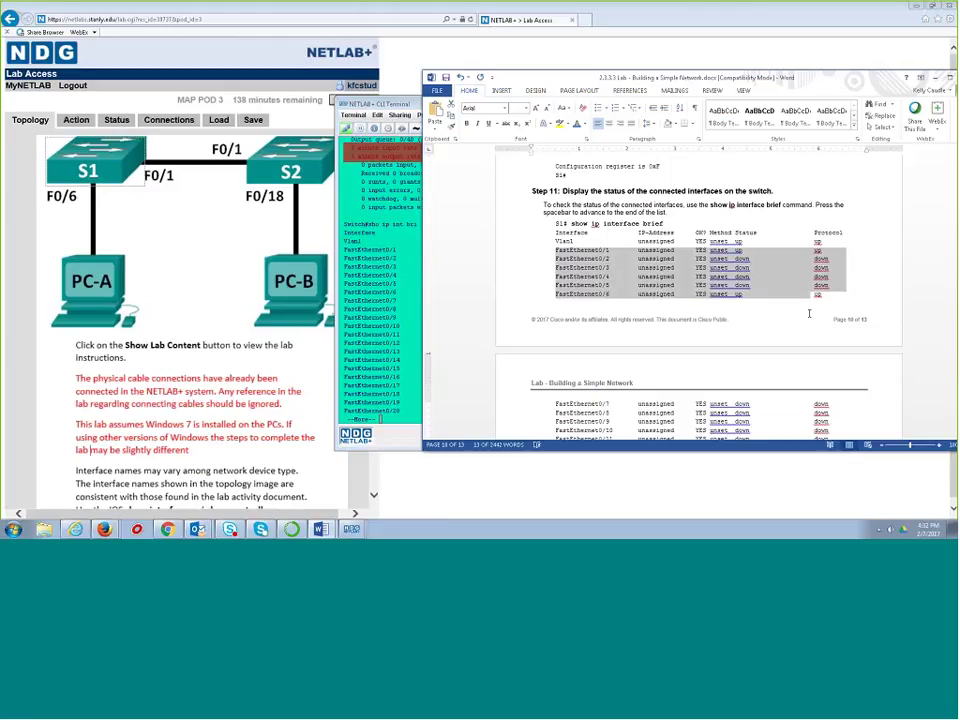
pyautogui.scroll(10, 808, 305)
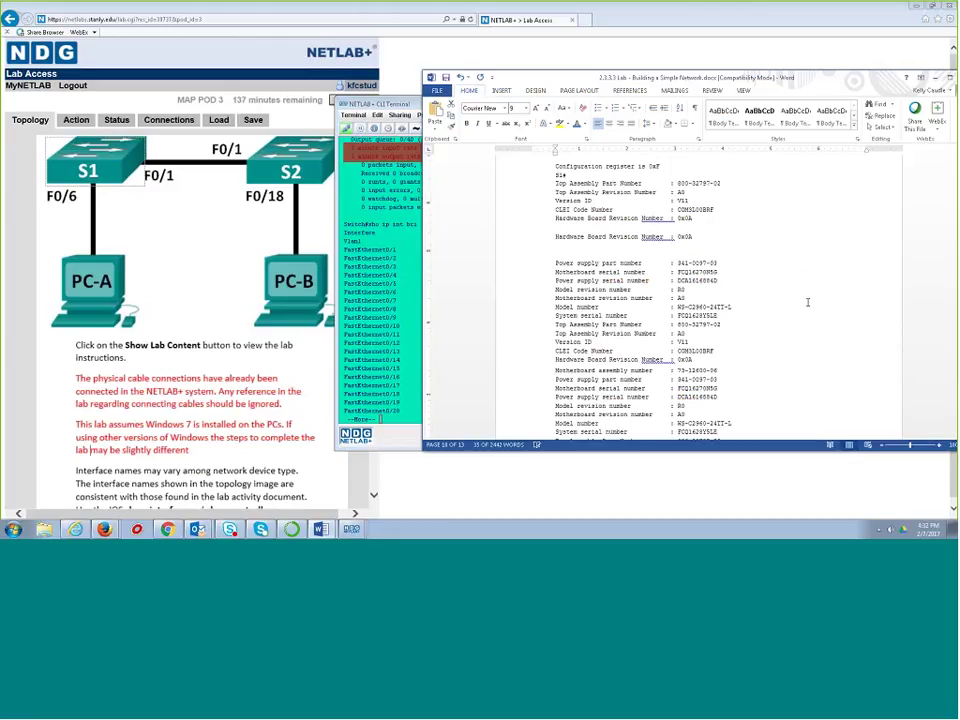
pyautogui.click(395, 290)
pyautogui.scroll(2, 642, 316)
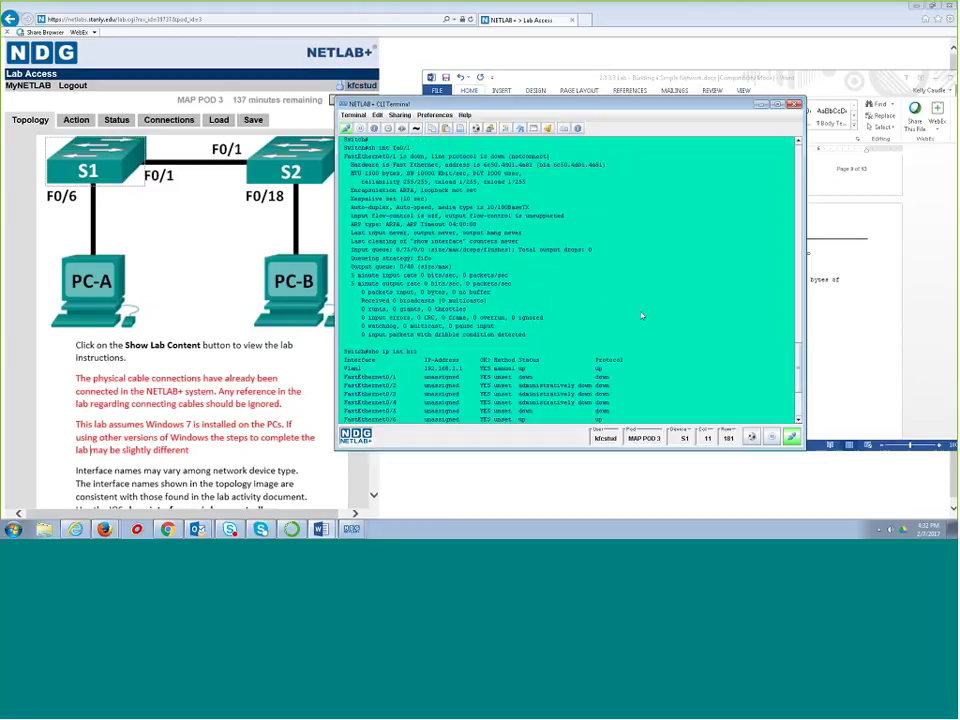
pyautogui.scroll(-5, 642, 316)
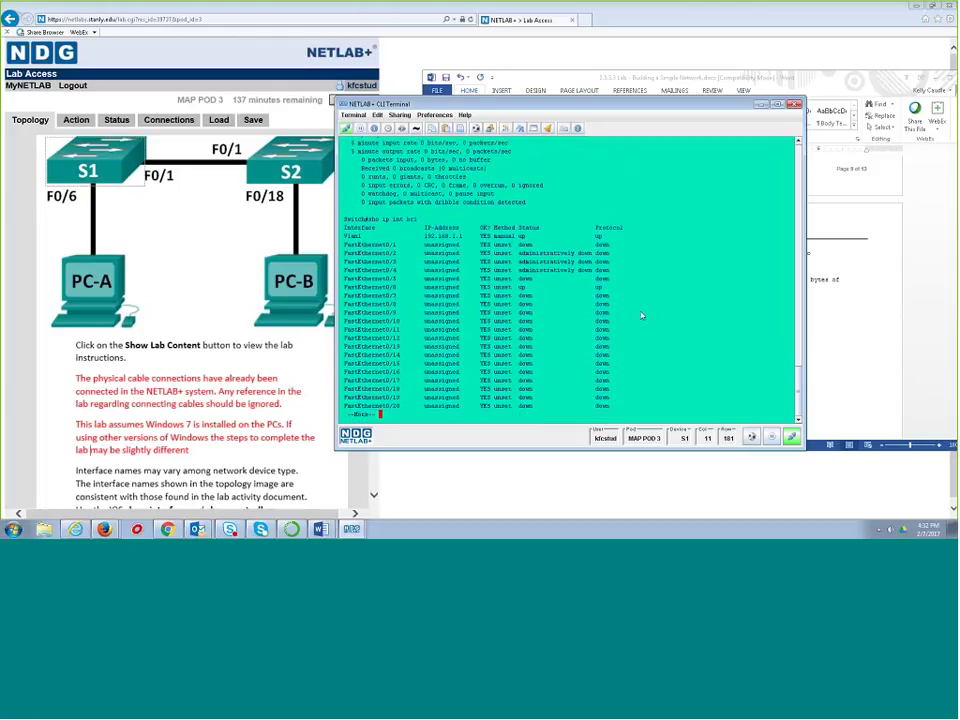
# Step: Enter configuration mode on S1, shut down interface fa0/1 and re-enable it with no shut
pyautogui.write('qconf t')
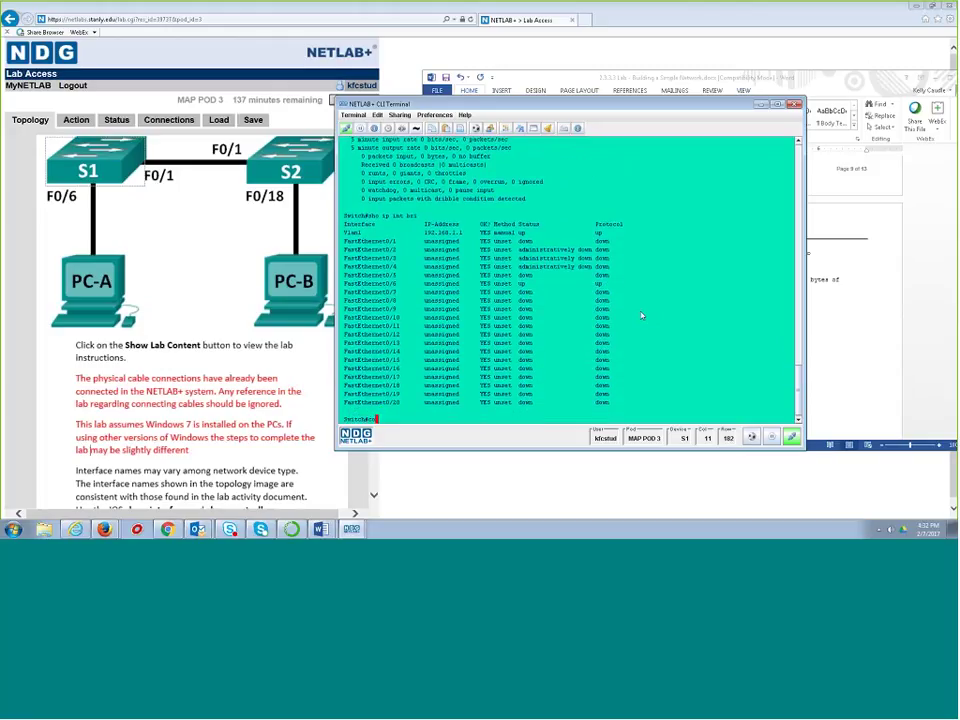
pyautogui.press('Return')
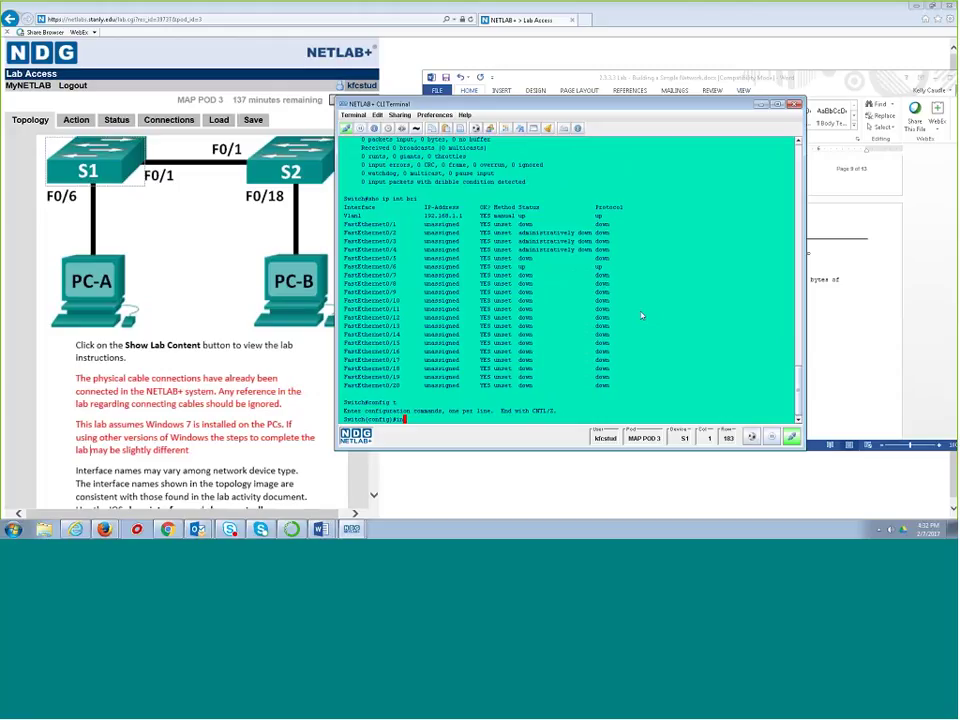
pyautogui.write('int fa0/1')
pyautogui.press('Return')
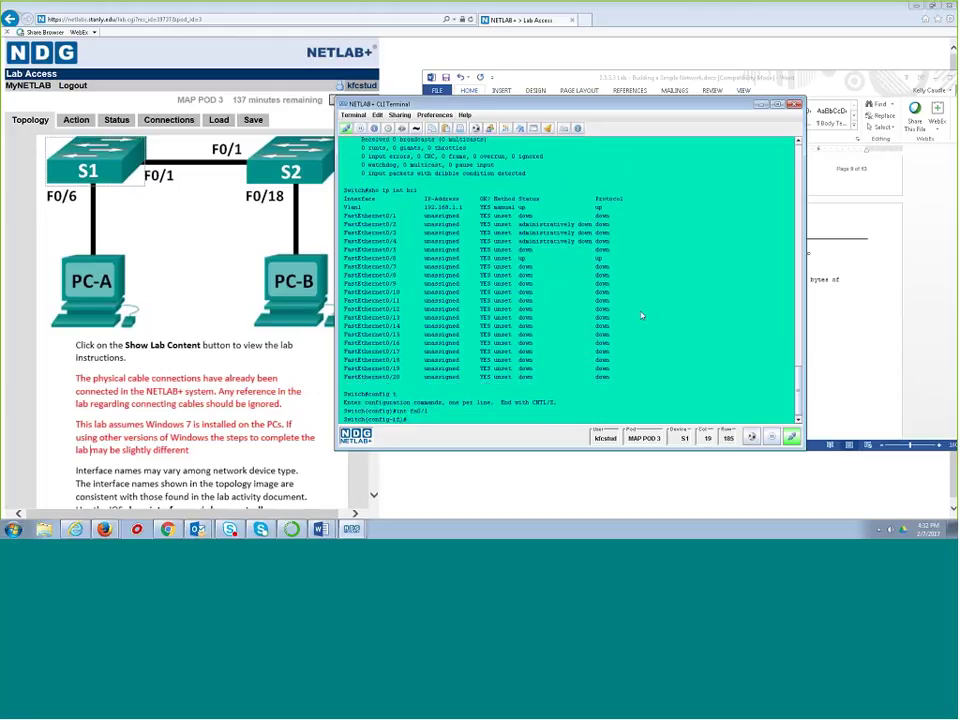
pyautogui.write('shut')
pyautogui.press('Return')
pyautogui.write('no shut')
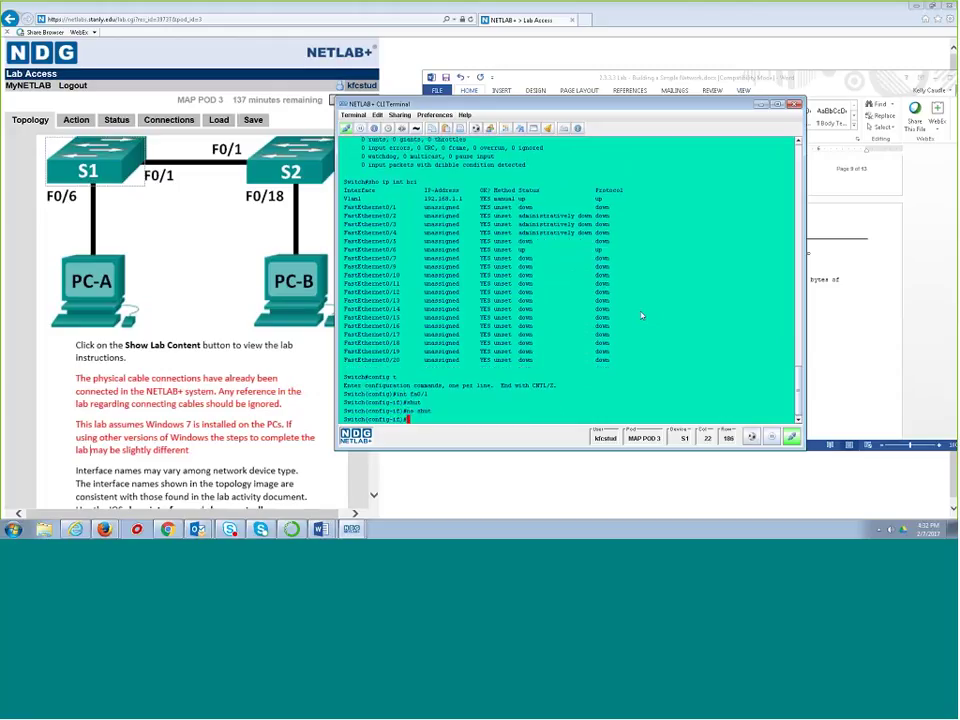
pyautogui.press('Return')
pyautogui.press('Return')
pyautogui.press('Return')
# Step: Check S1's Fa0/1 status from interface configuration mode with do sho int fa0/1
pyautogui.write('ex')
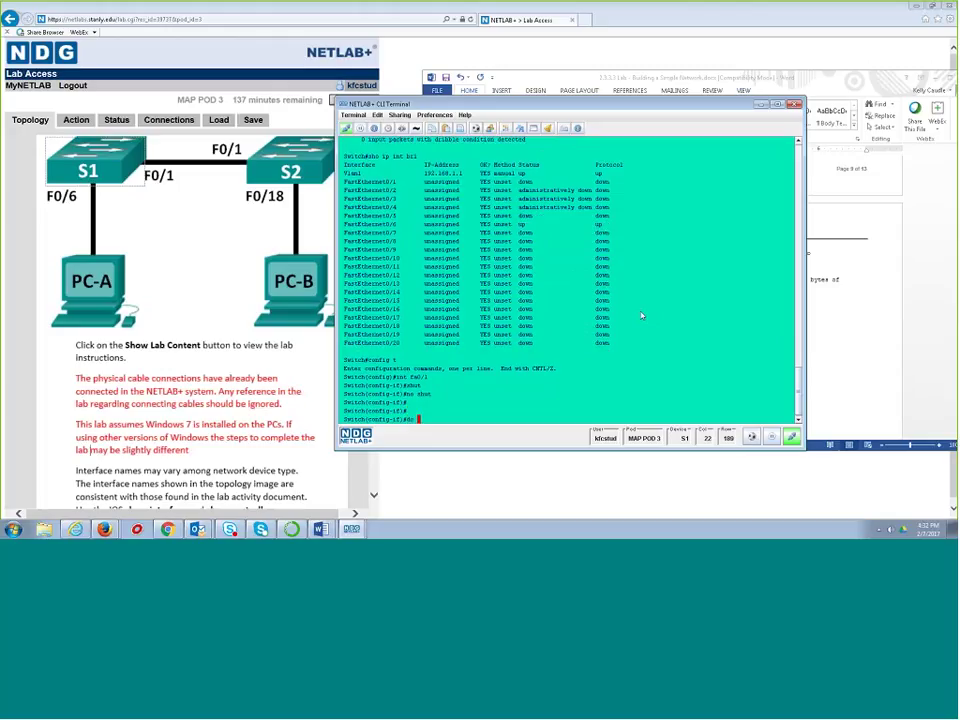
pyautogui.write('sh ip in')
pyautogui.write('t ')
pyautogui.write('fa0/1')
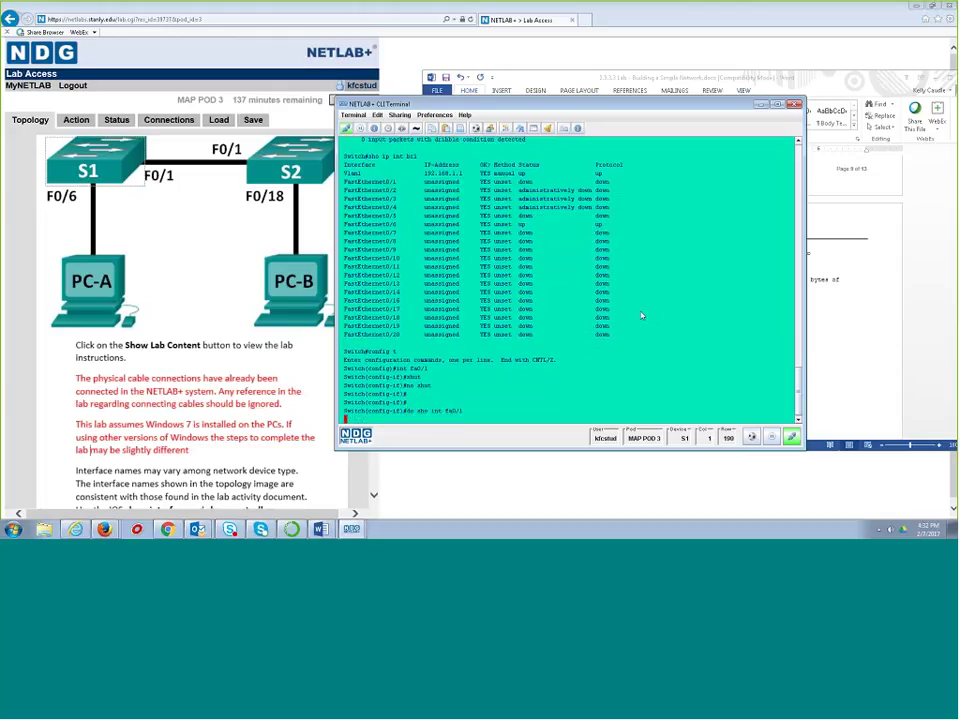
pyautogui.press('Return')
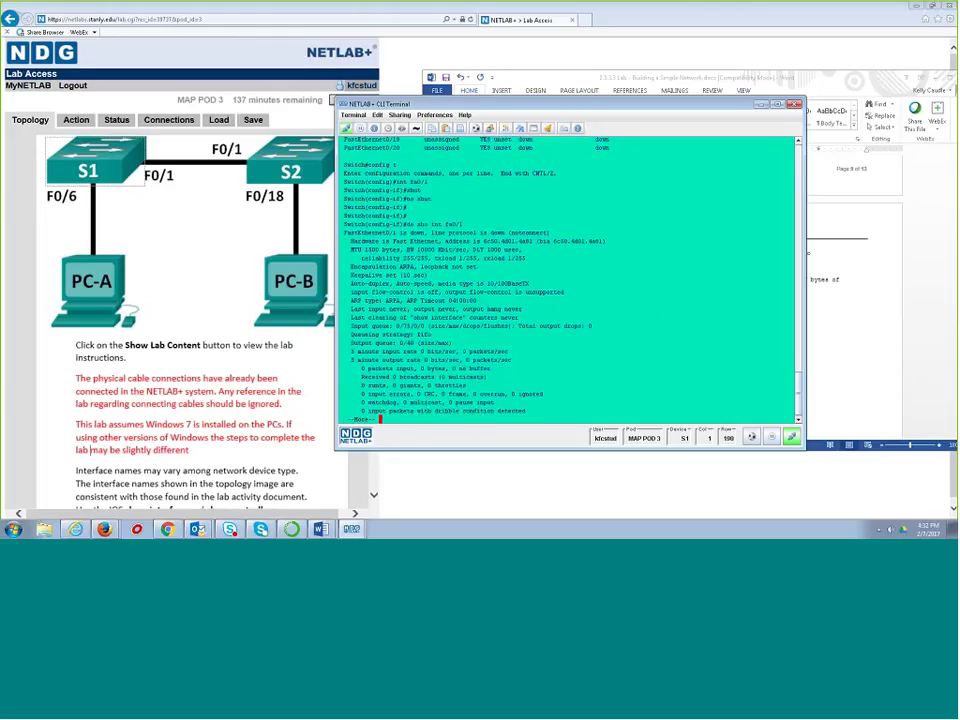
pyautogui.moveTo(380, 241); pyautogui.dragTo(500, 358)
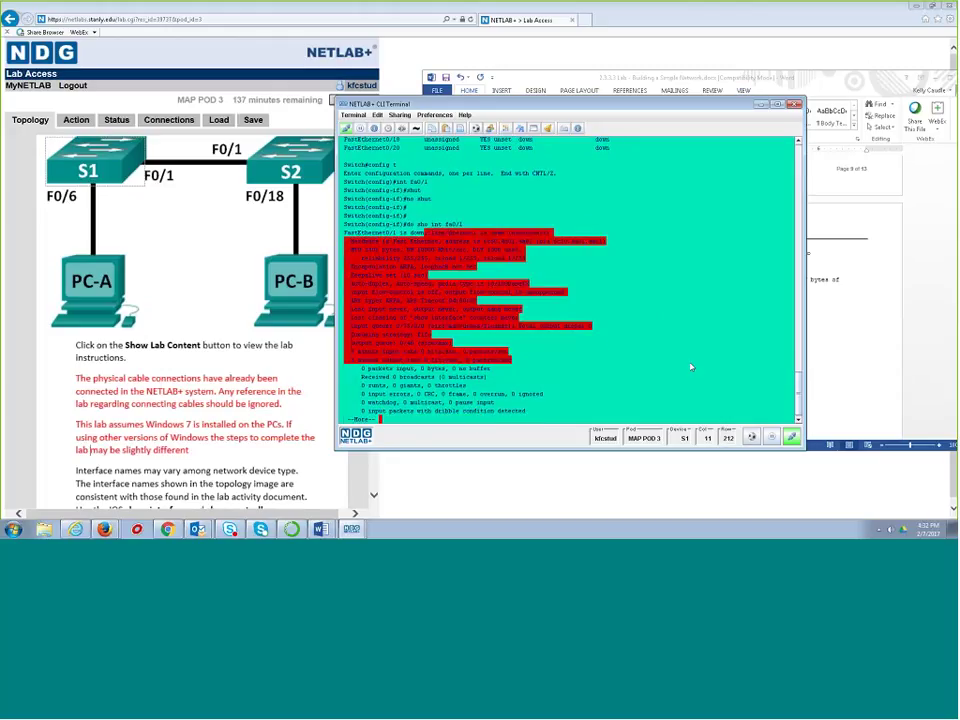
# Step: Minimize the S1 terminal, move the Word lab document clear of the topology and bring up PC-B's remote viewer
pyautogui.moveTo(591, 107); pyautogui.dragTo(490, 107)
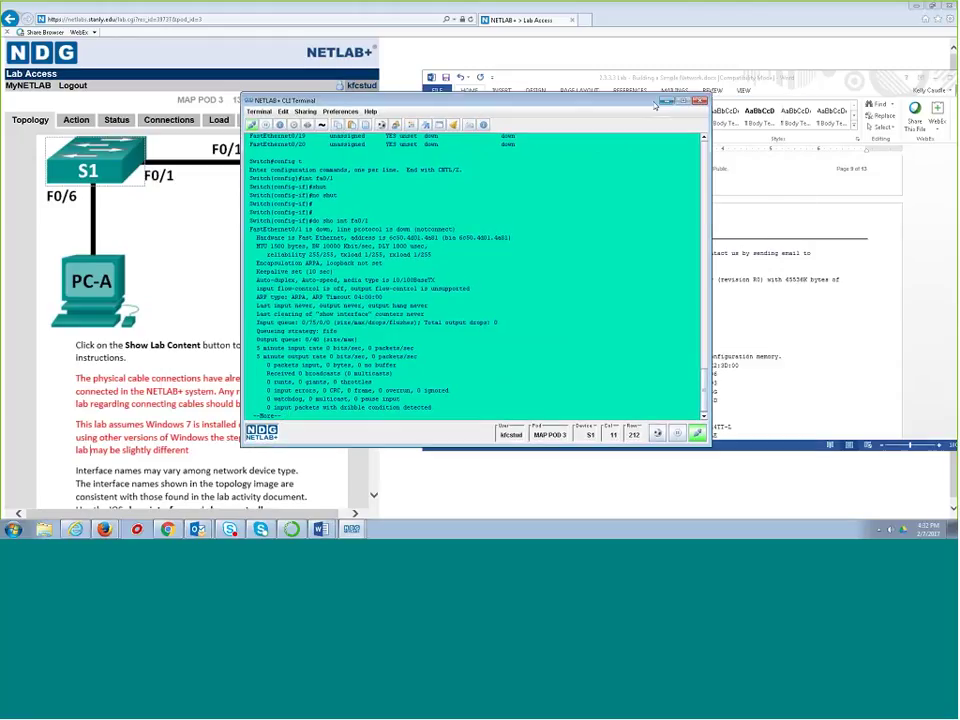
pyautogui.click(672, 104)
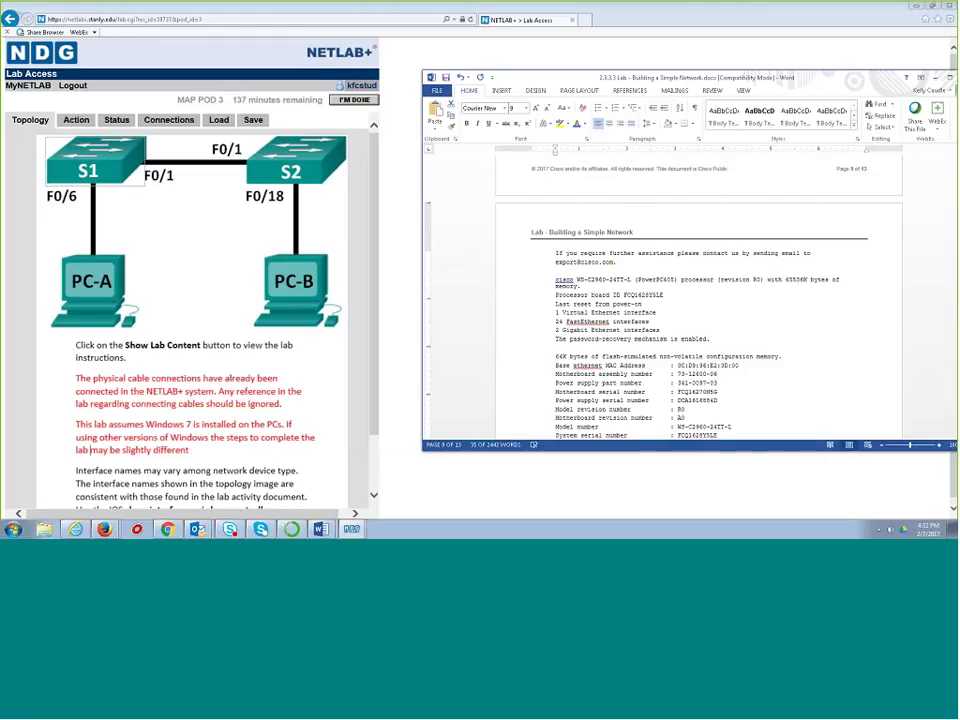
pyautogui.moveTo(650, 68); pyautogui.dragTo(605, 44)
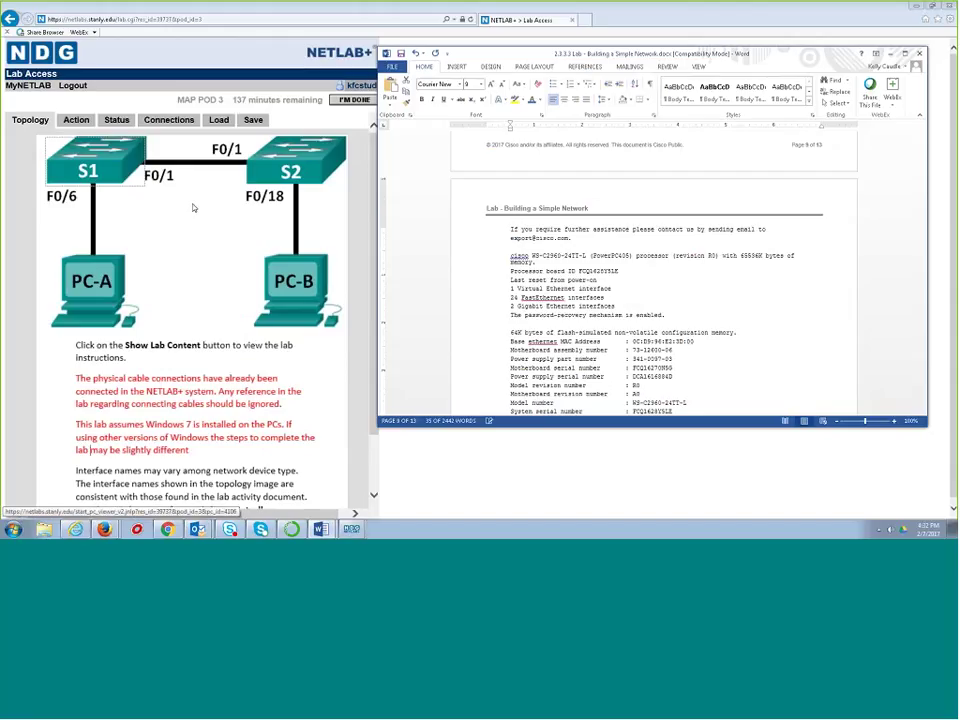
pyautogui.moveTo(351, 528)
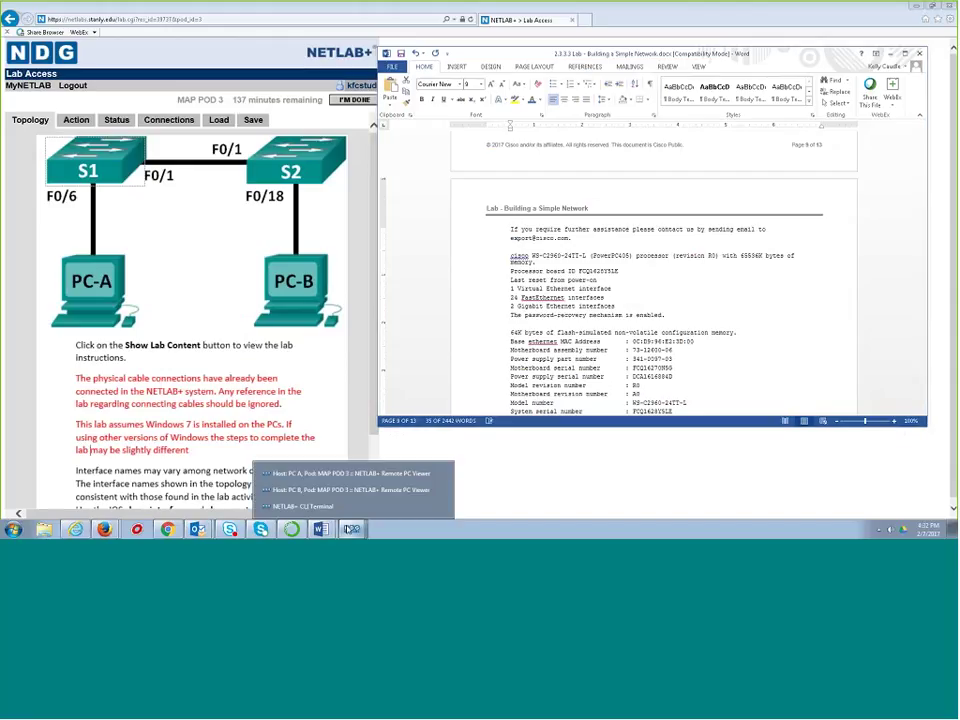
pyautogui.click(345, 557)
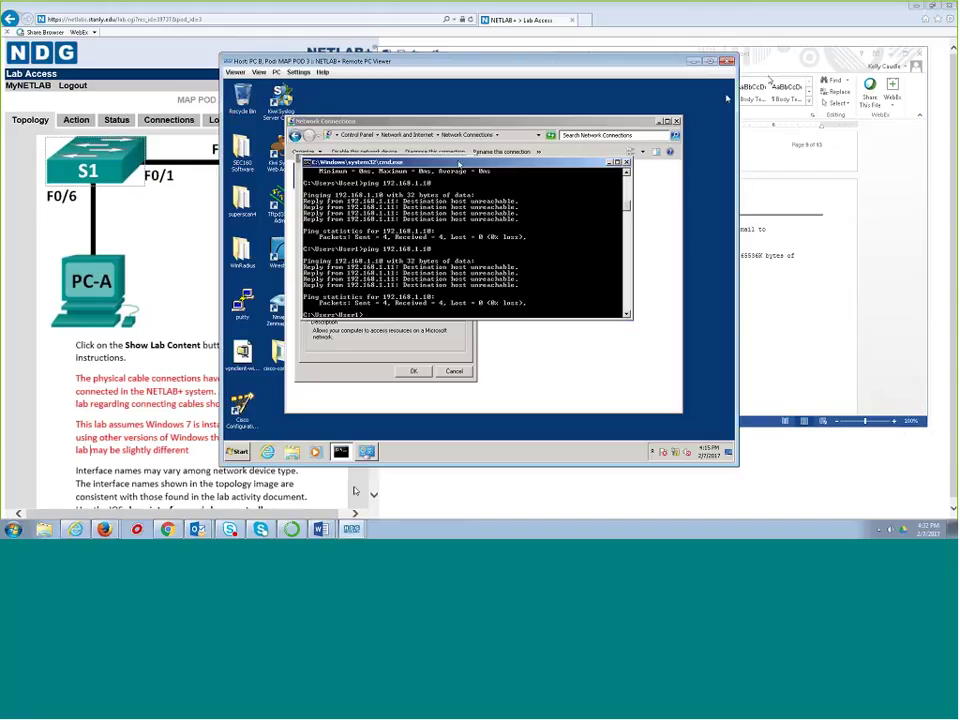
# Step: Switch to the MAP POD 1 lab and open its S1 terminal
pyautogui.click(28, 86)
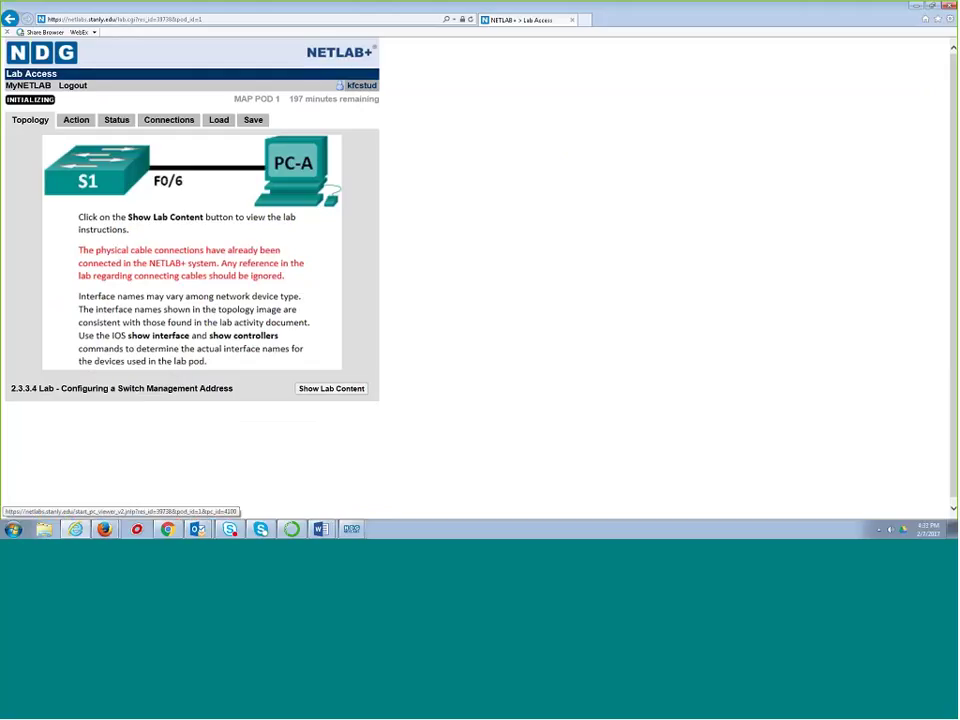
pyautogui.click(106, 181)
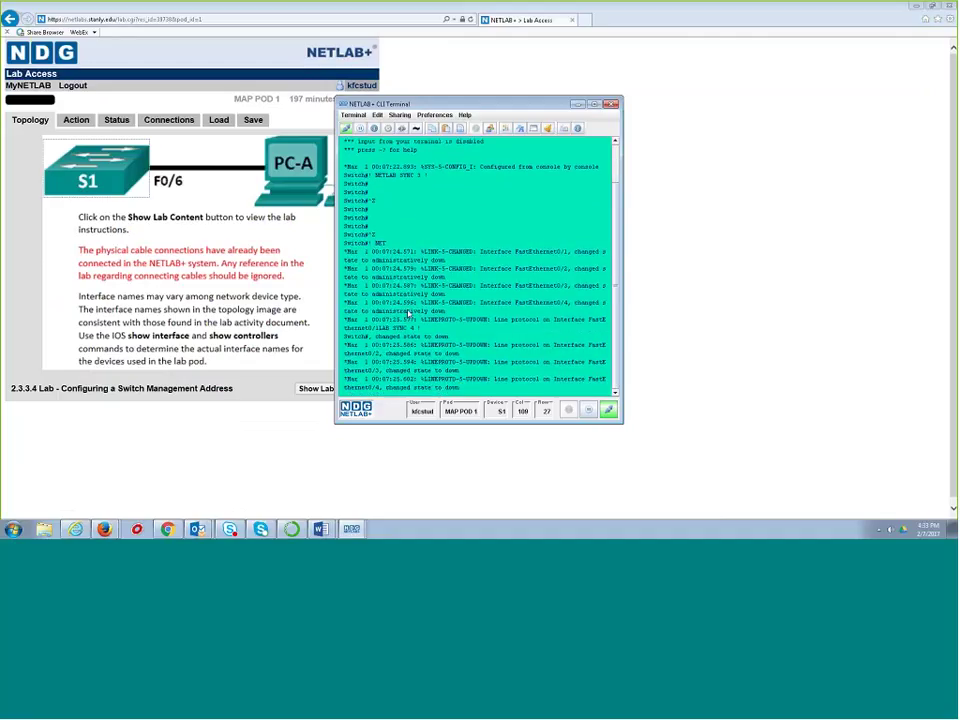
# Step: Go back to the MyNETLAB home page, review the news section and re-enter the MAP POD 3 lab
pyautogui.click(70, 86)
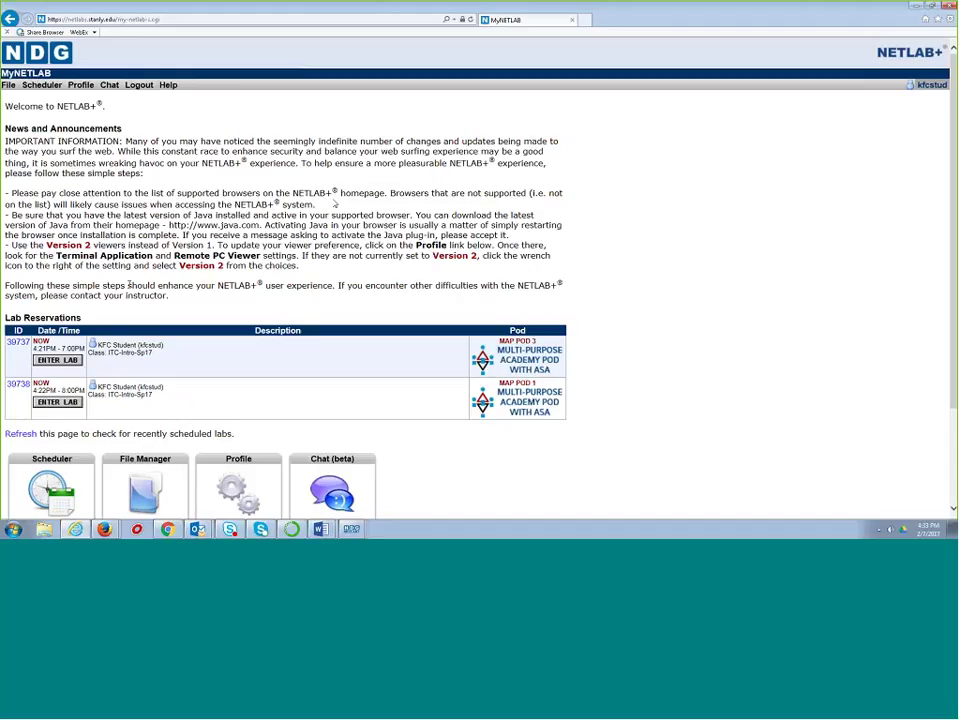
pyautogui.moveTo(172, 297); pyautogui.dragTo(28, 142)
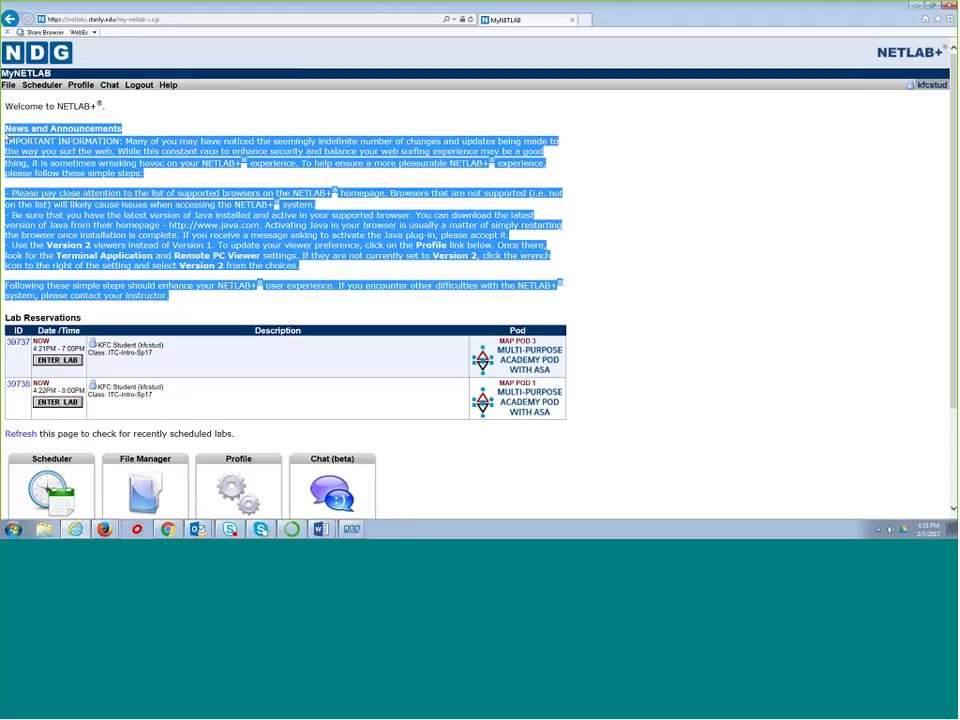
pyautogui.click(7, 141)
pyautogui.scroll(-3, 201, 191)
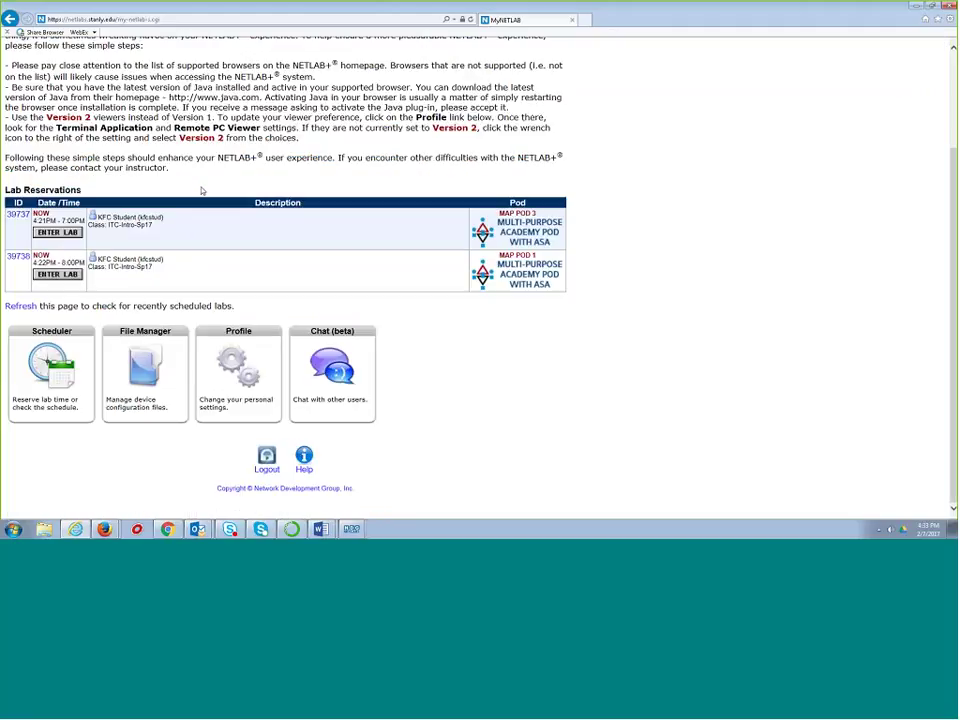
pyautogui.scroll(3, 201, 191)
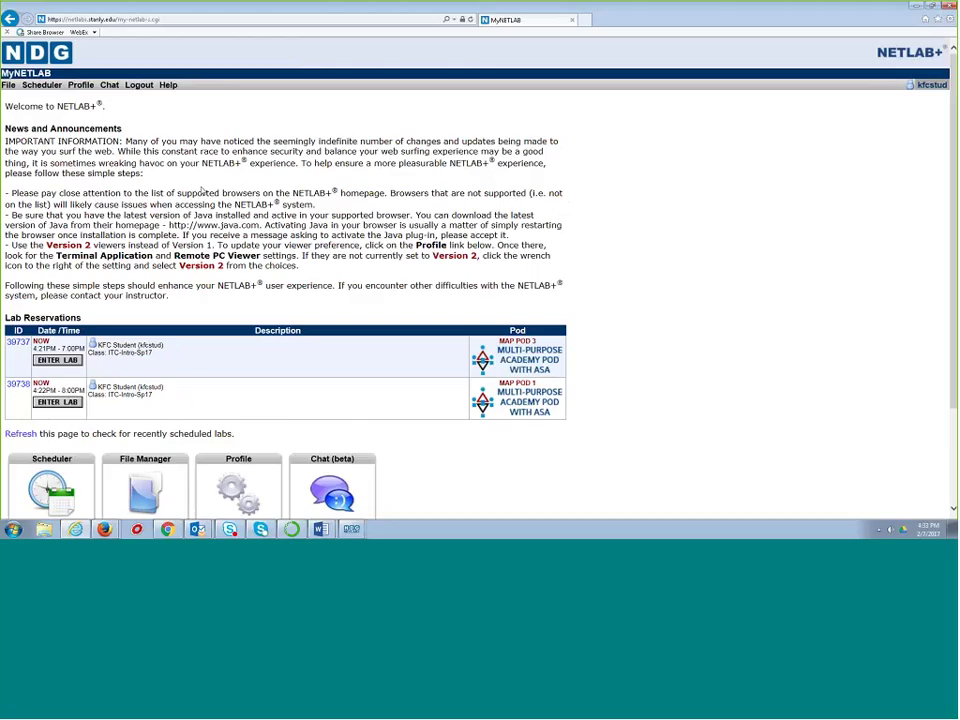
pyautogui.scroll(-3, 29, 233)
pyautogui.click(60, 233)
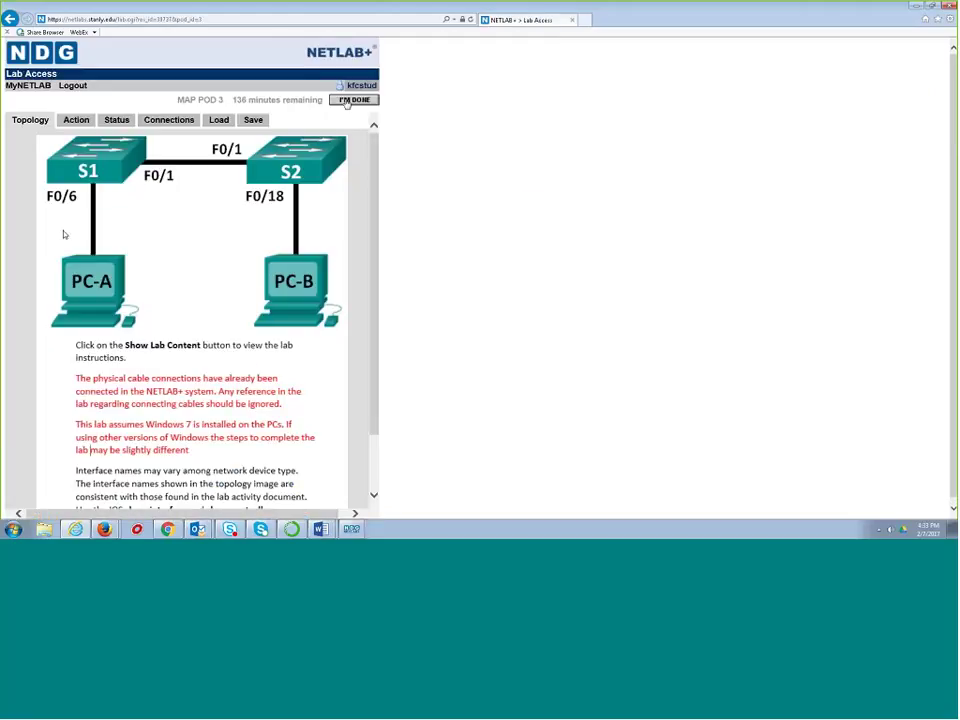
# Step: End the MAP POD 3 lab reservation and return to the MyNETLAB home page
pyautogui.click(347, 104)
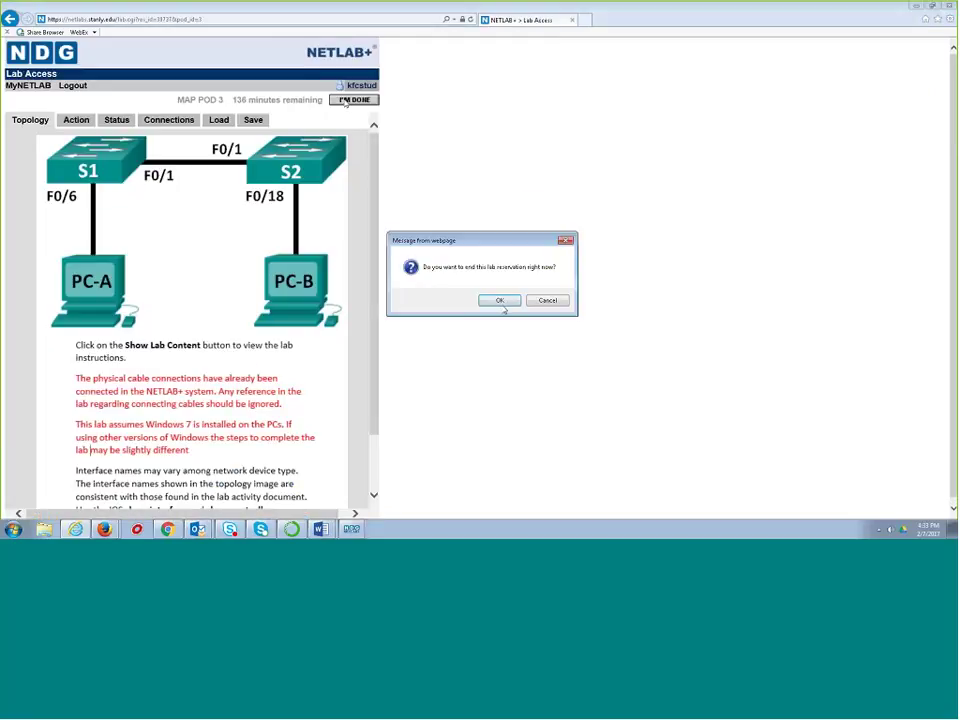
pyautogui.press('Return')
pyautogui.click(152, 158)
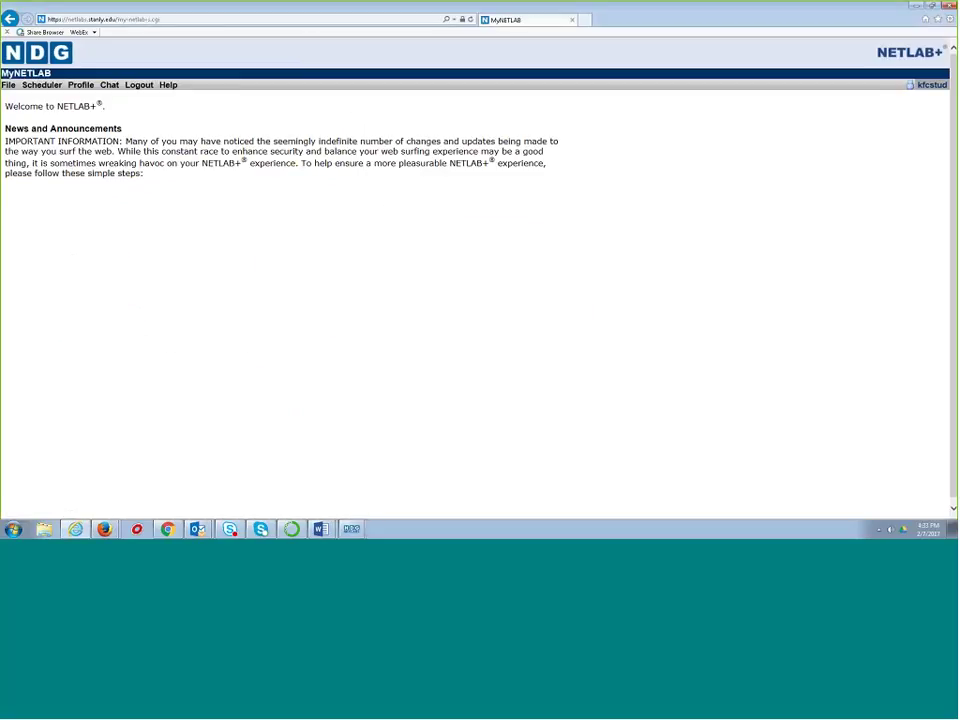
# Step: Start scheduling a new pod for the ITC-Intro-Sp17 class with the 2.3.3.3 Lab - Building a Simple Network exercise
pyautogui.click(93, 354)
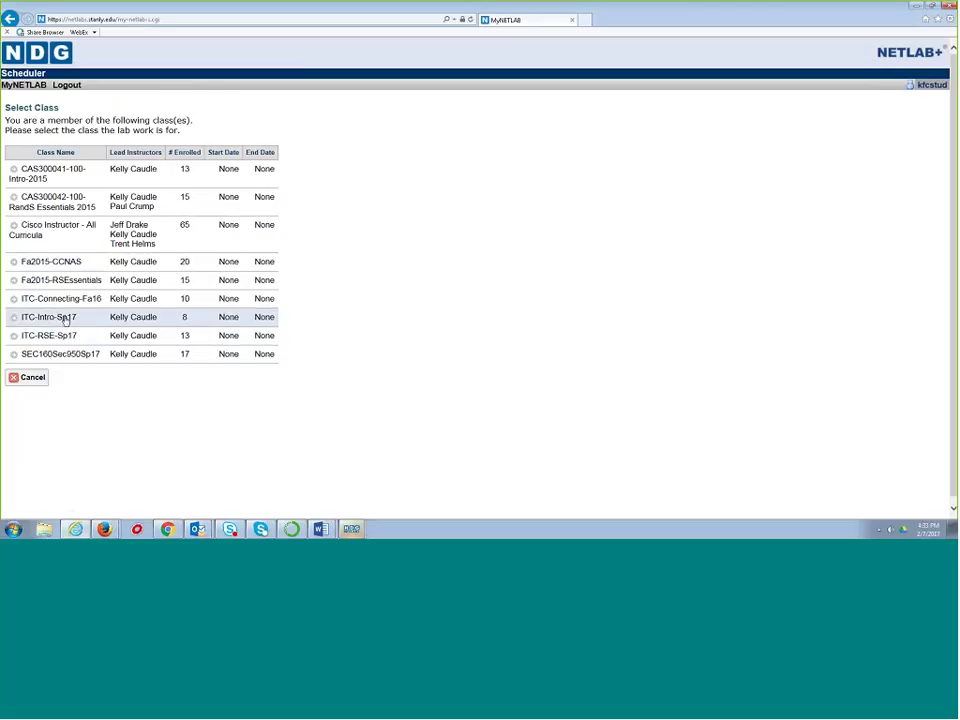
pyautogui.click(70, 316)
pyautogui.click(122, 281)
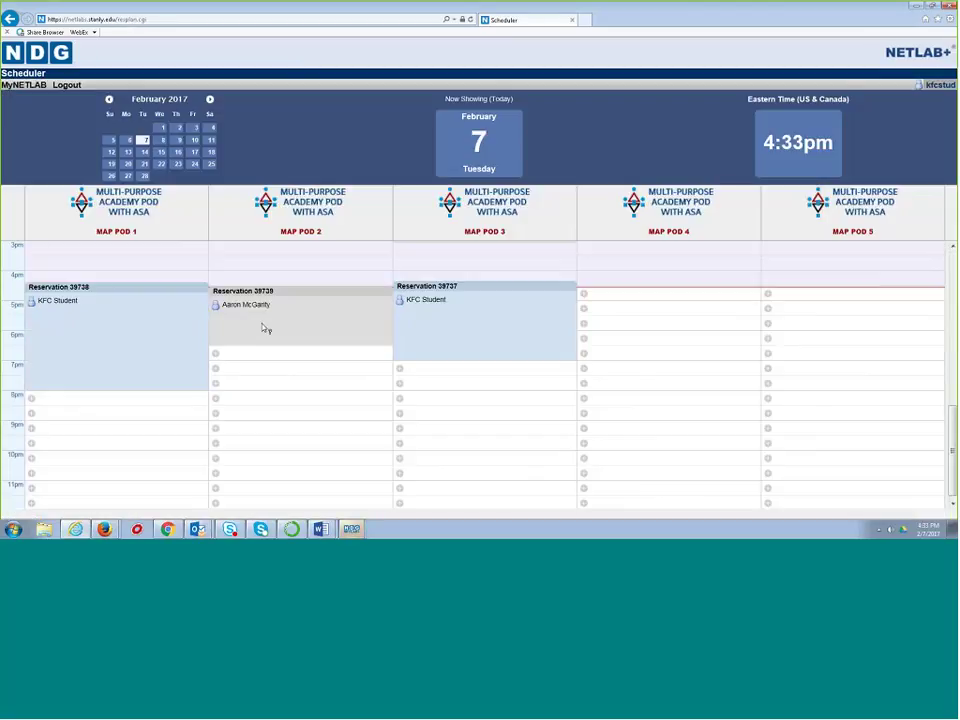
# Step: Reserve MAP POD 4 from now until 07:30pm with the exercise's default configs and finish scheduling
pyautogui.click(630, 293)
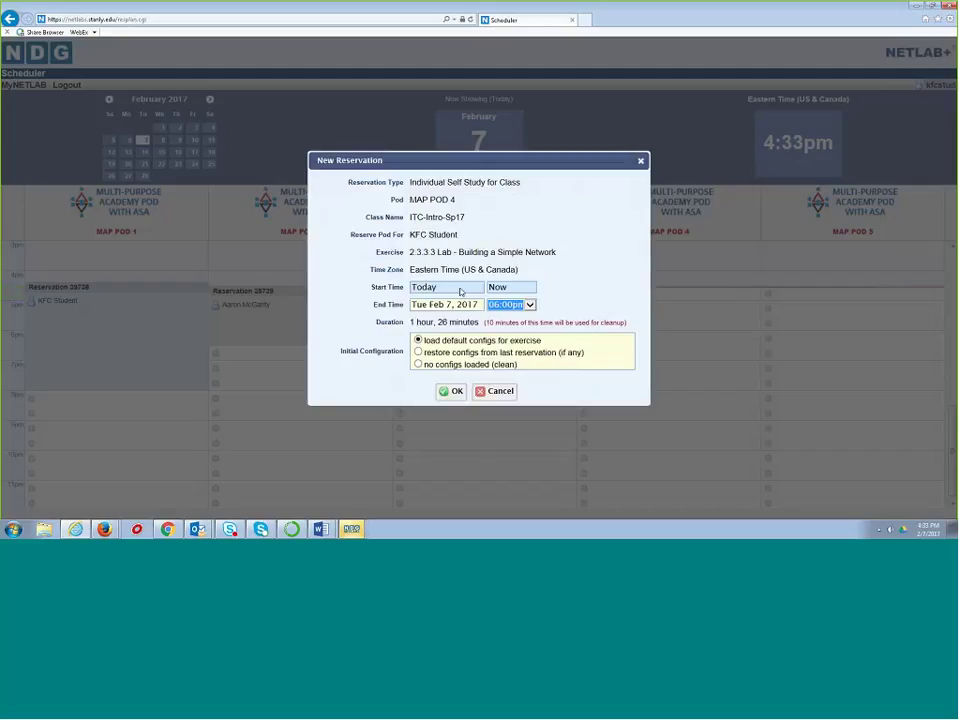
pyautogui.click(521, 305)
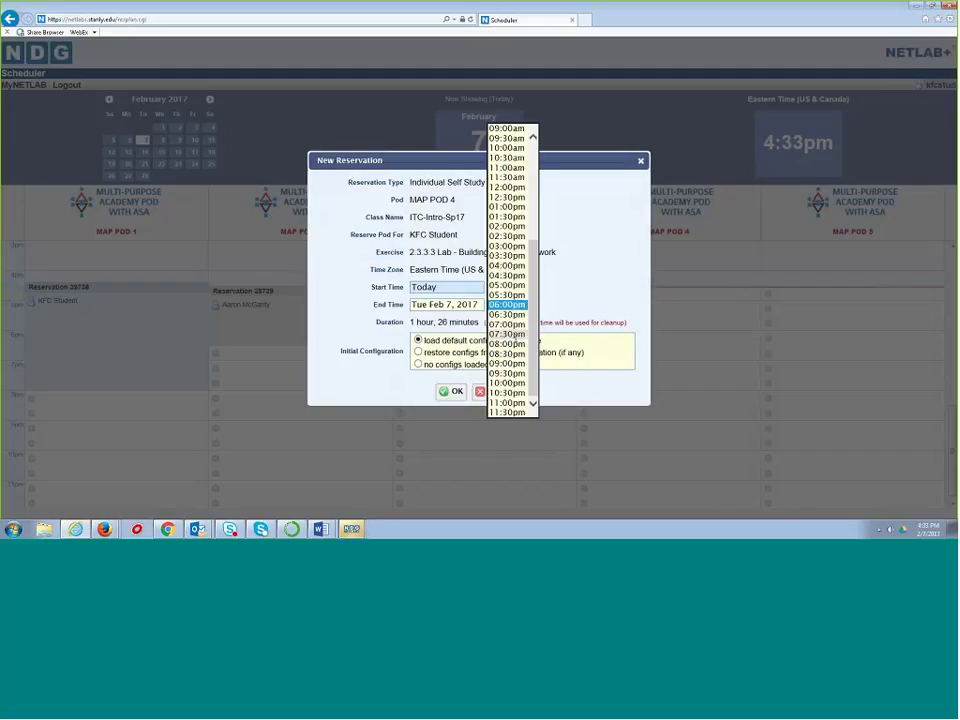
pyautogui.click(506, 334)
pyautogui.click(450, 392)
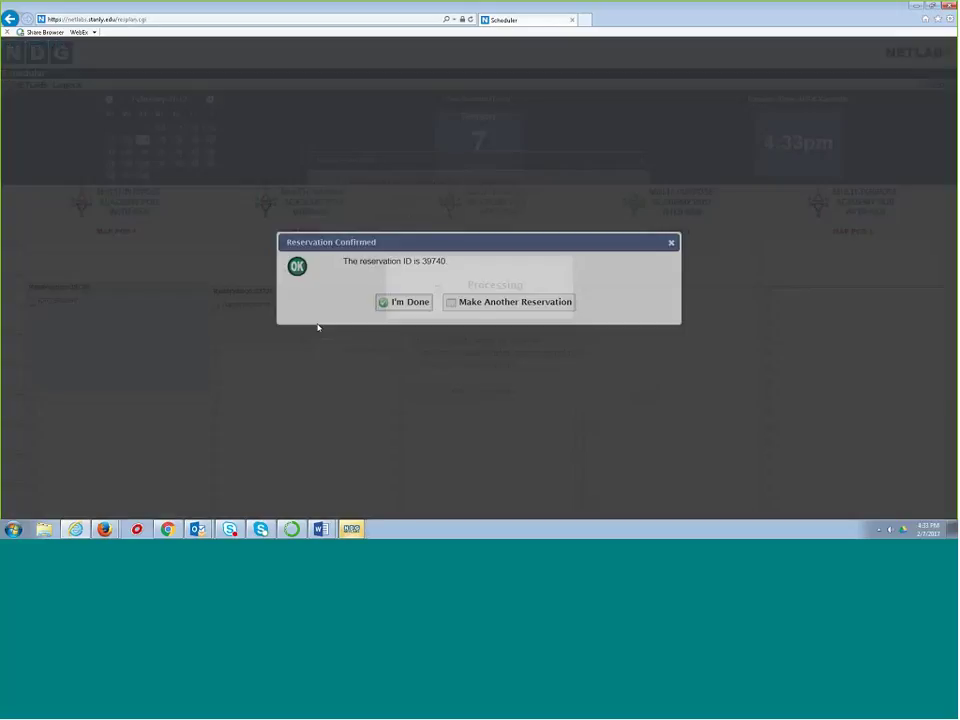
pyautogui.click(395, 301)
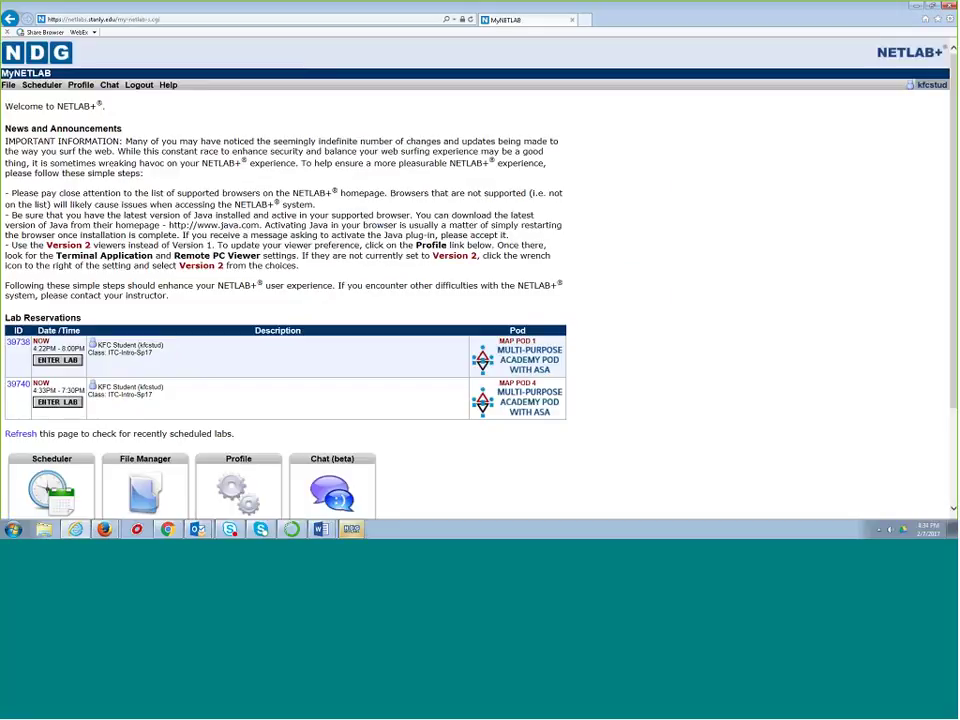
# Step: Switch to Chrome, look through the 2.3.3.3 Lab - Building a Simple Network document and open the Intro-ITC-Sp17 course modules
pyautogui.scroll(-3, 156, 256)
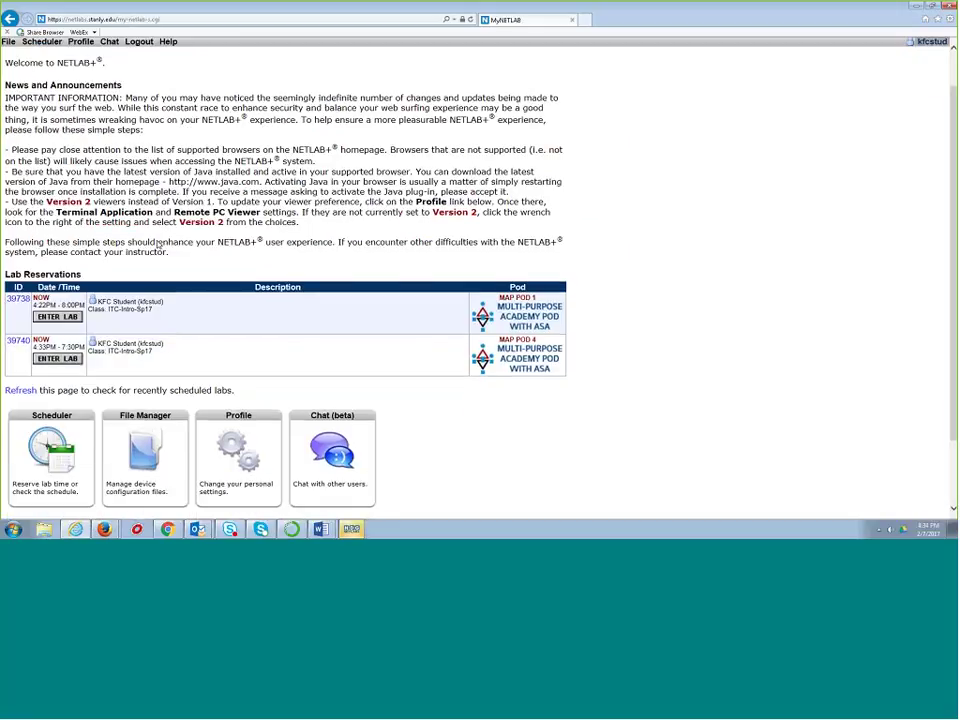
pyautogui.scroll(3, 156, 256)
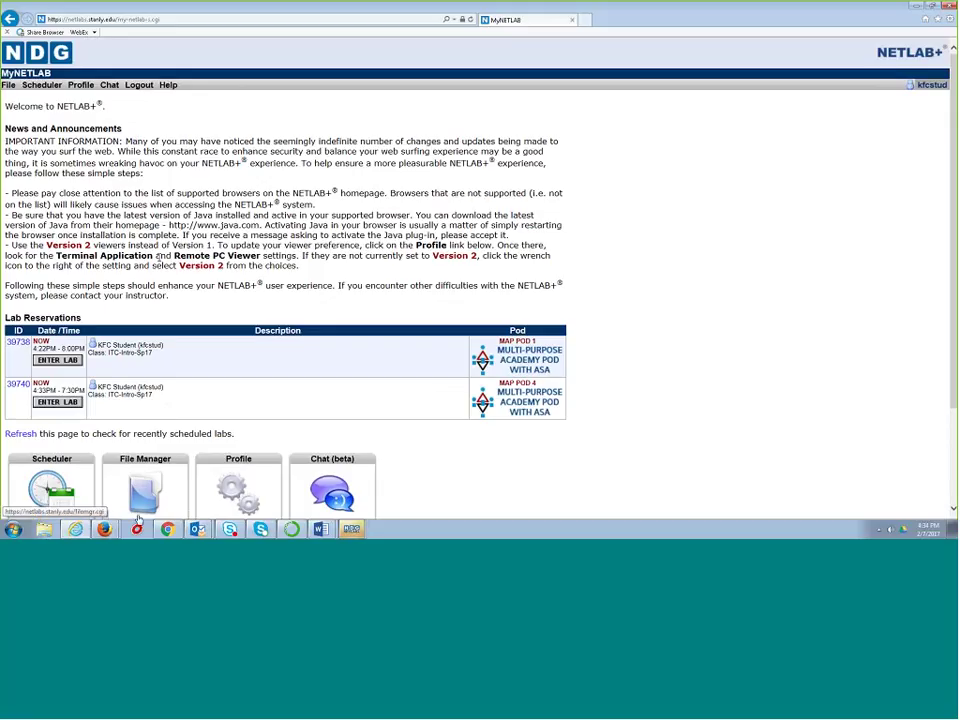
pyautogui.click(167, 529)
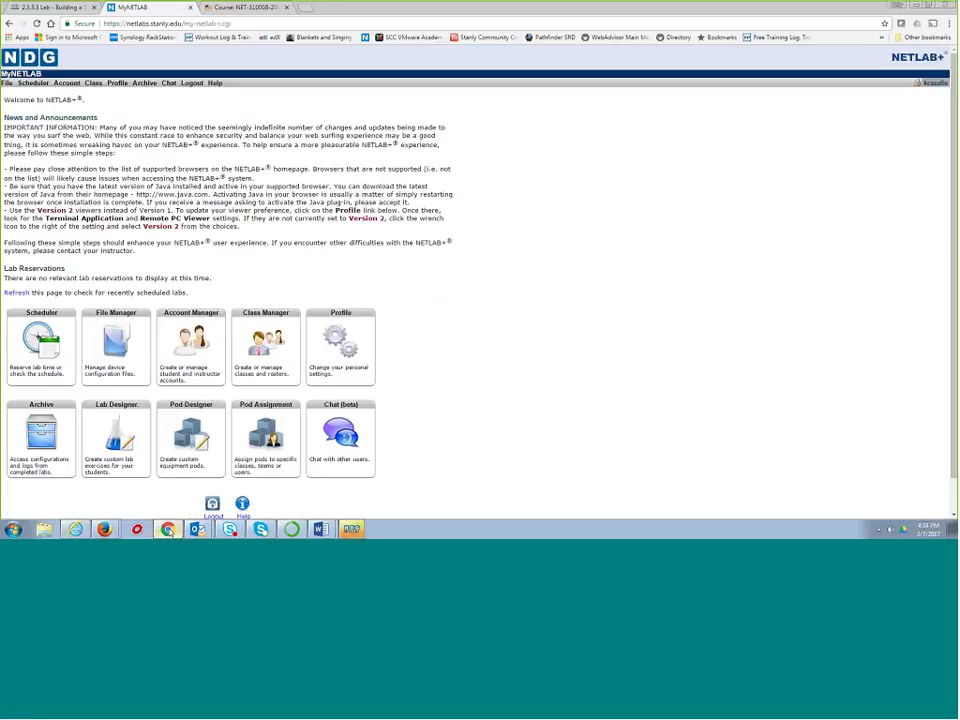
pyautogui.click(30, 7)
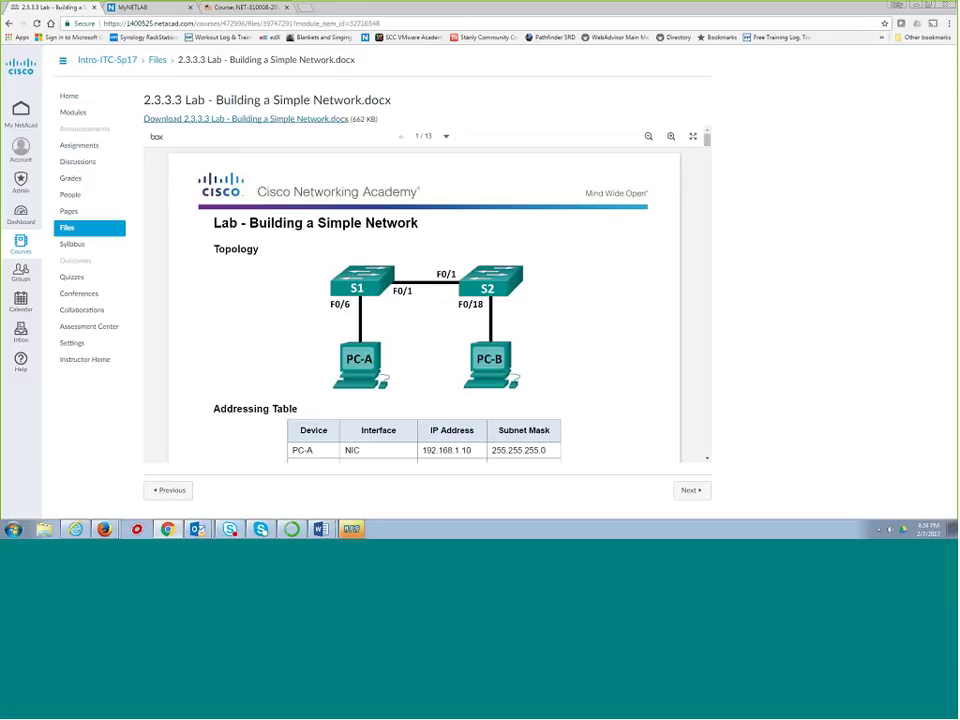
pyautogui.scroll(-5, 505, 262)
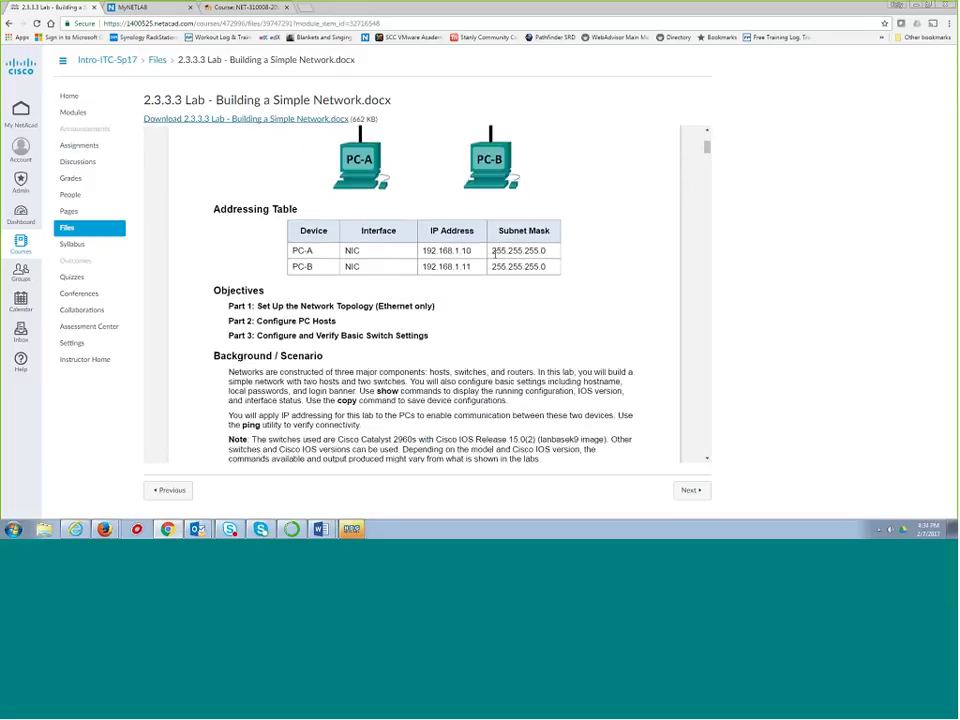
pyautogui.scroll(-10, 494, 258)
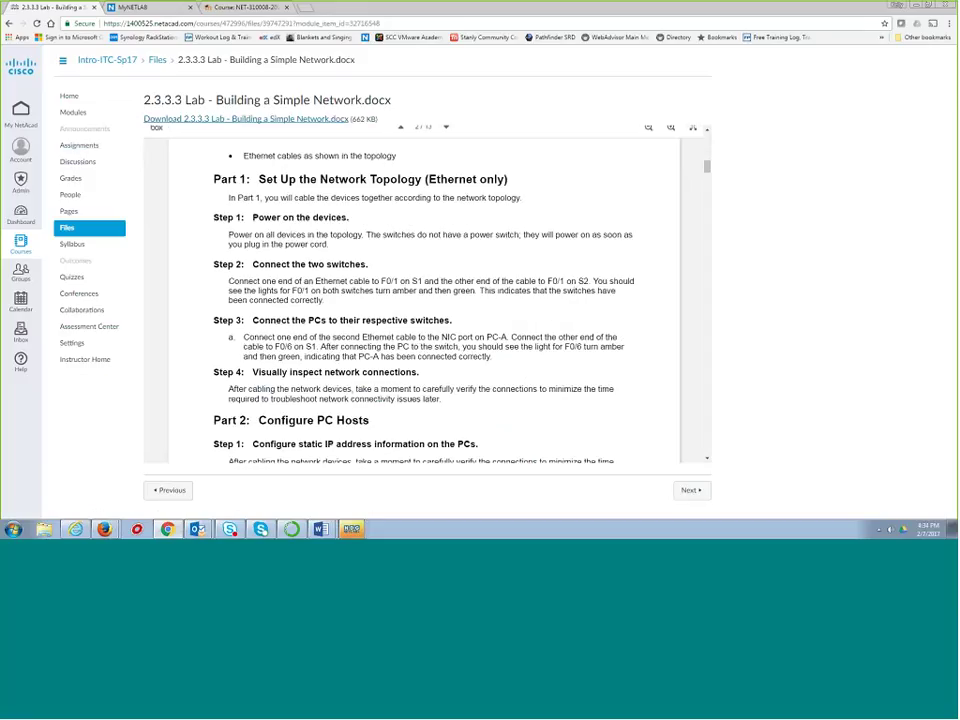
pyautogui.scroll(15, 494, 258)
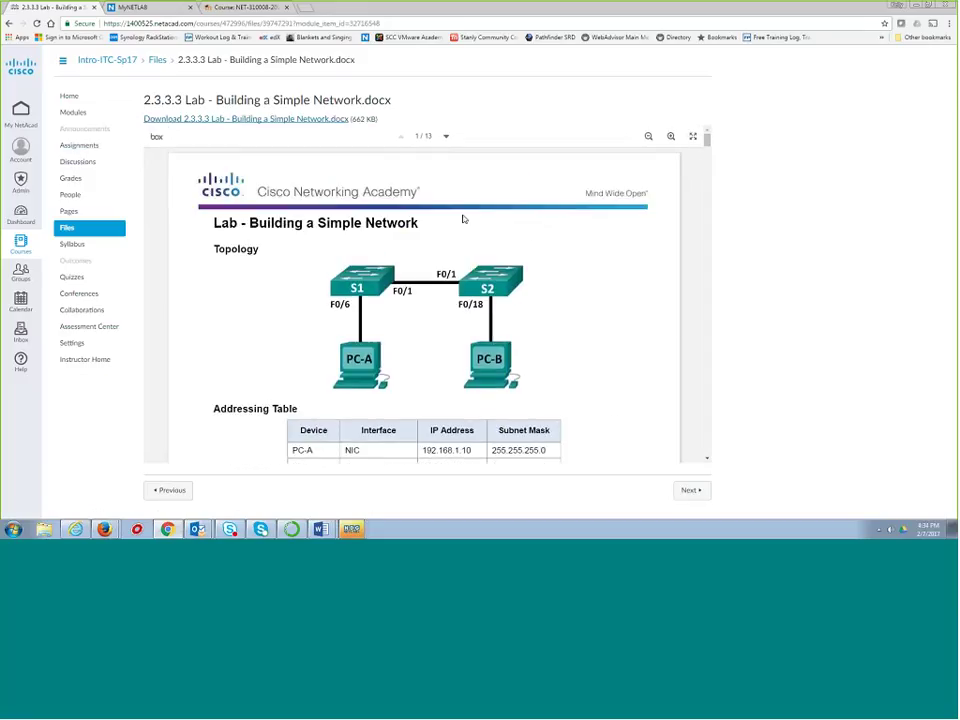
pyautogui.click(72, 112)
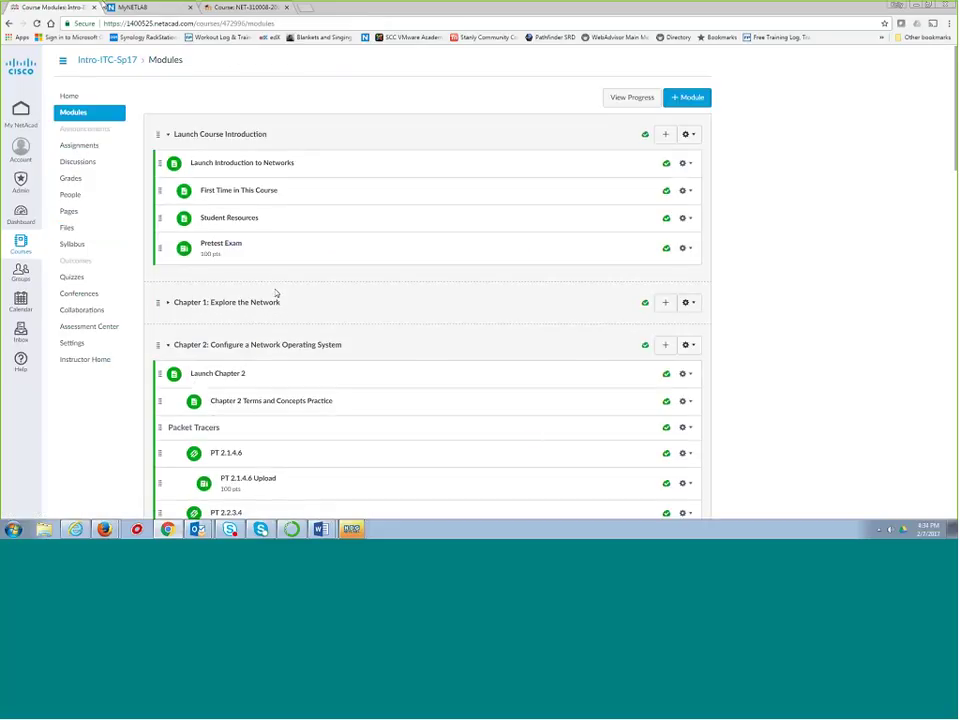
# Step: In the instructor's NETLAB+ session, open the roster of the default community's Cisco Instructor - All Curricula class
pyautogui.hotkey('ctrl', 'Tab')
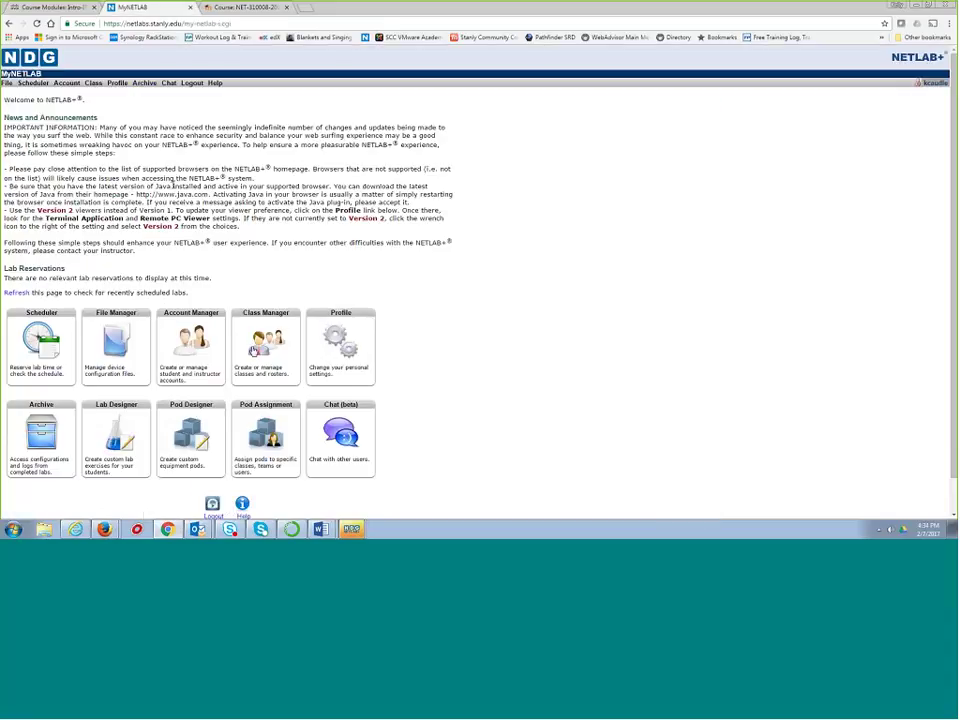
pyautogui.click(282, 325)
pyautogui.click(24, 186)
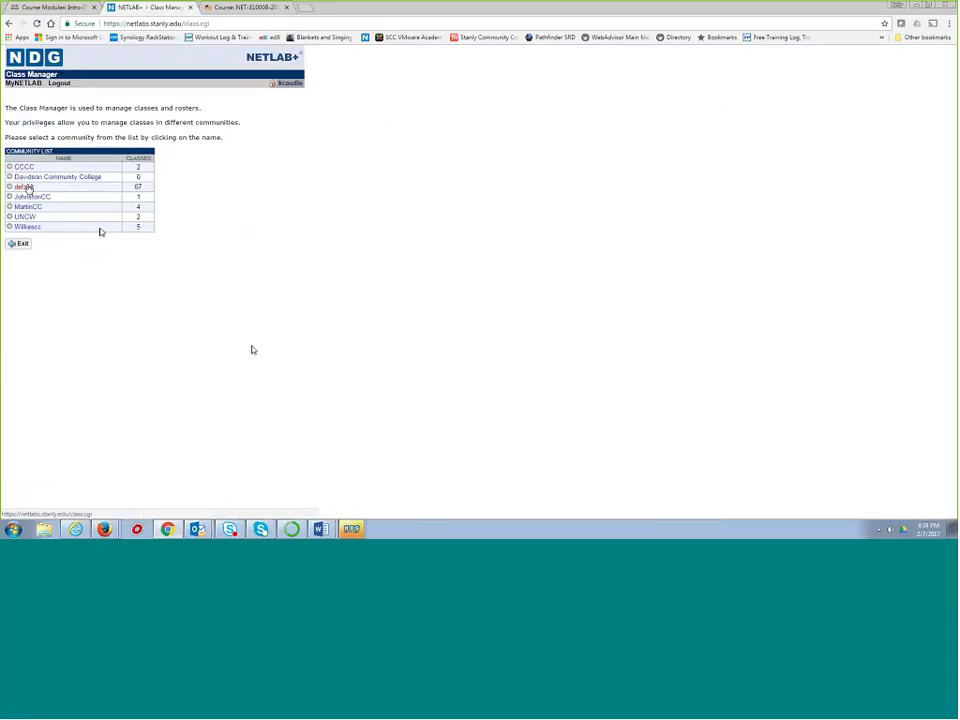
pyautogui.click(62, 361)
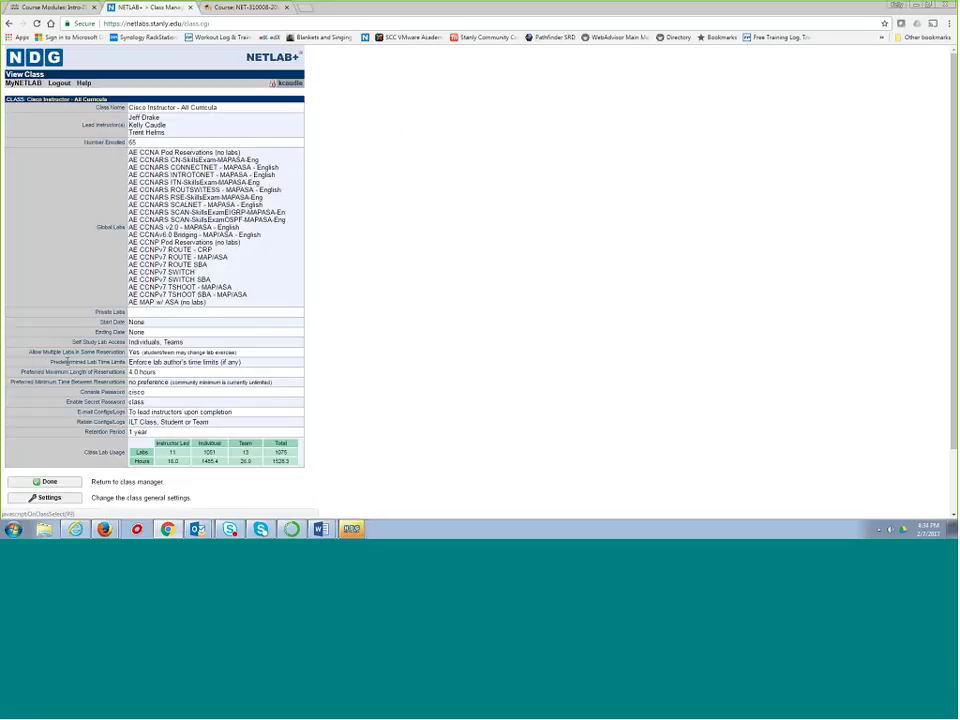
pyautogui.scroll(-3, 64, 445)
pyautogui.click(50, 440)
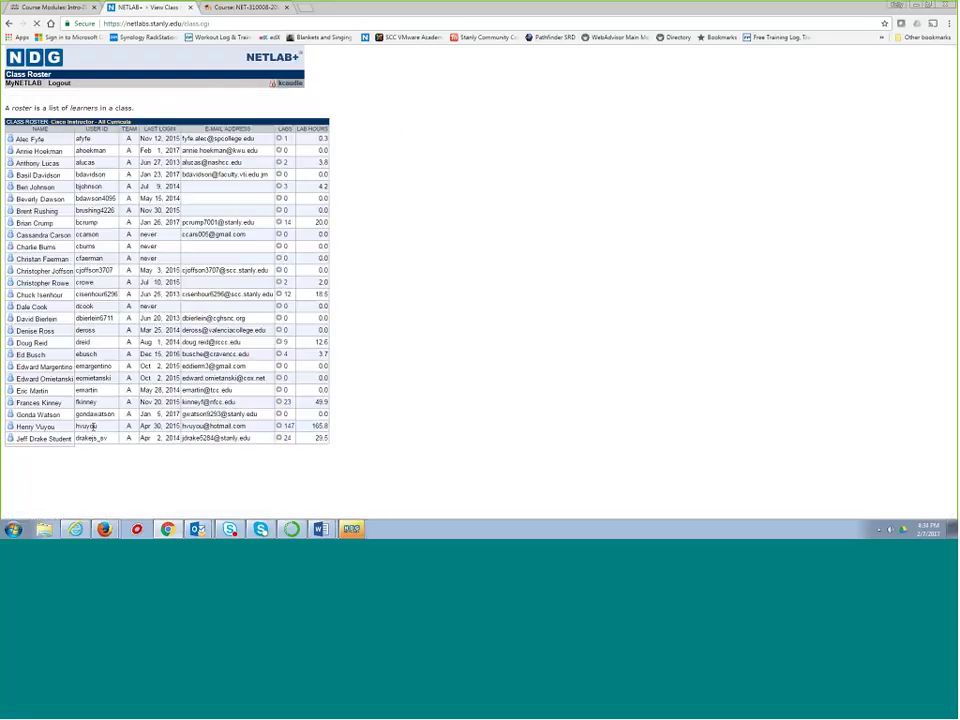
# Step: Find the instructor's student test account in the roster and open its log for the Nov 18, 2016 Configuring Dynamic and Static NAT lab
pyautogui.scroll(-10, 85, 316)
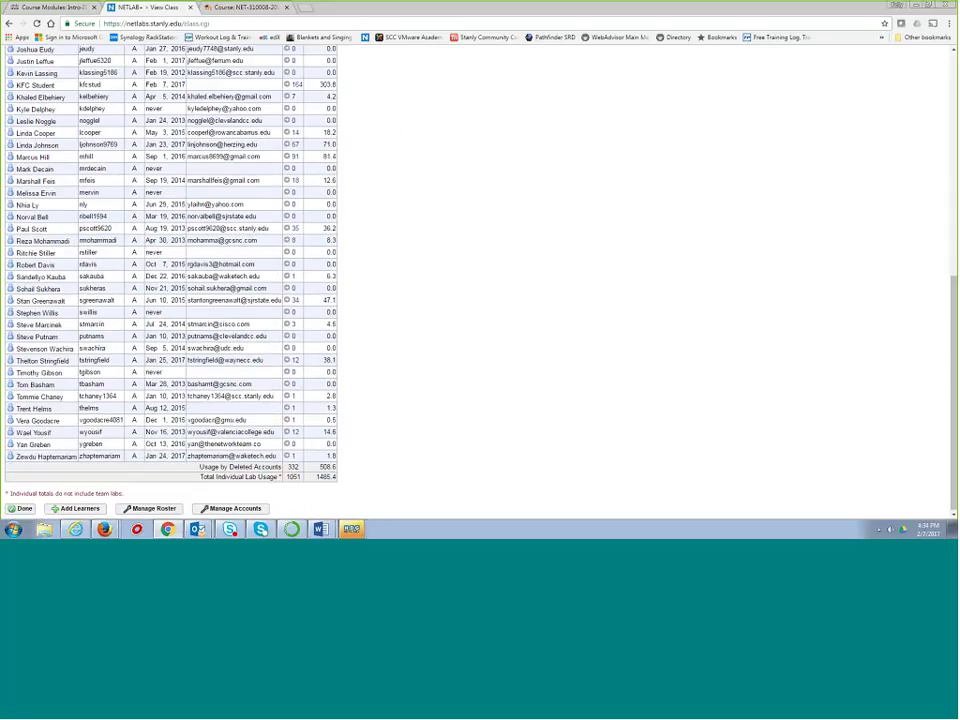
pyautogui.click(141, 228)
pyautogui.click(297, 86)
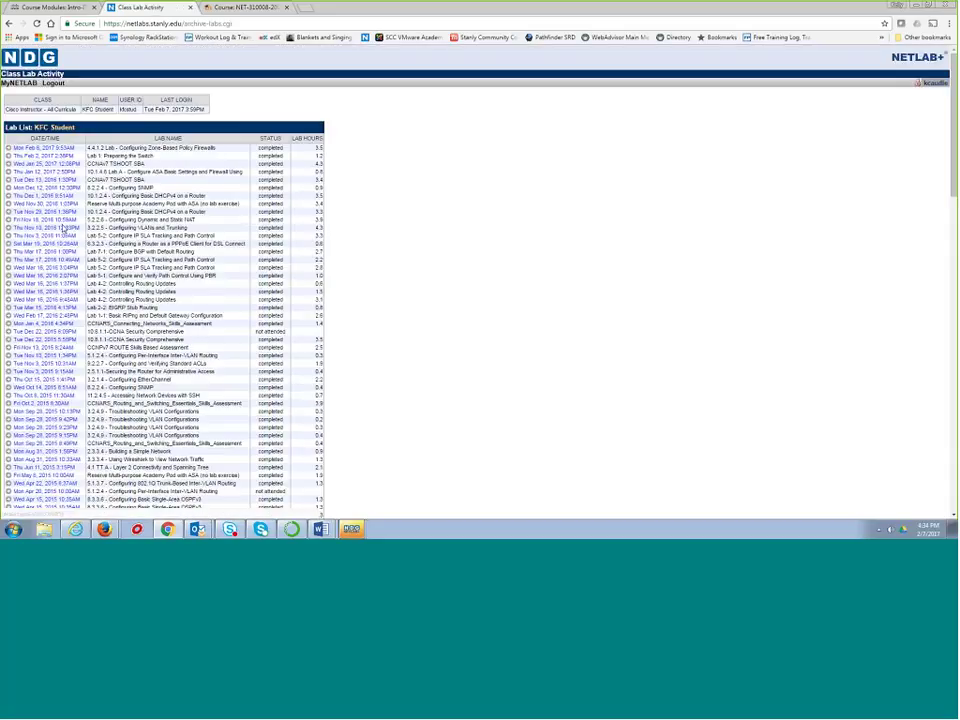
pyautogui.click(48, 171)
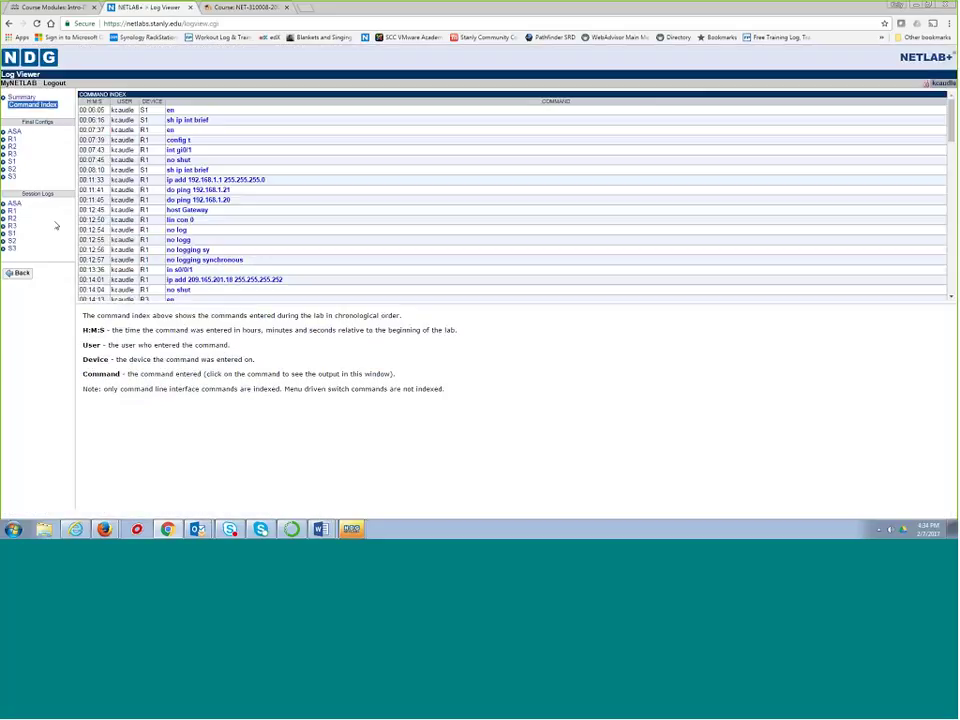
# Step: View R2's session log and R1's final configuration from the archived lab
pyautogui.click(12, 218)
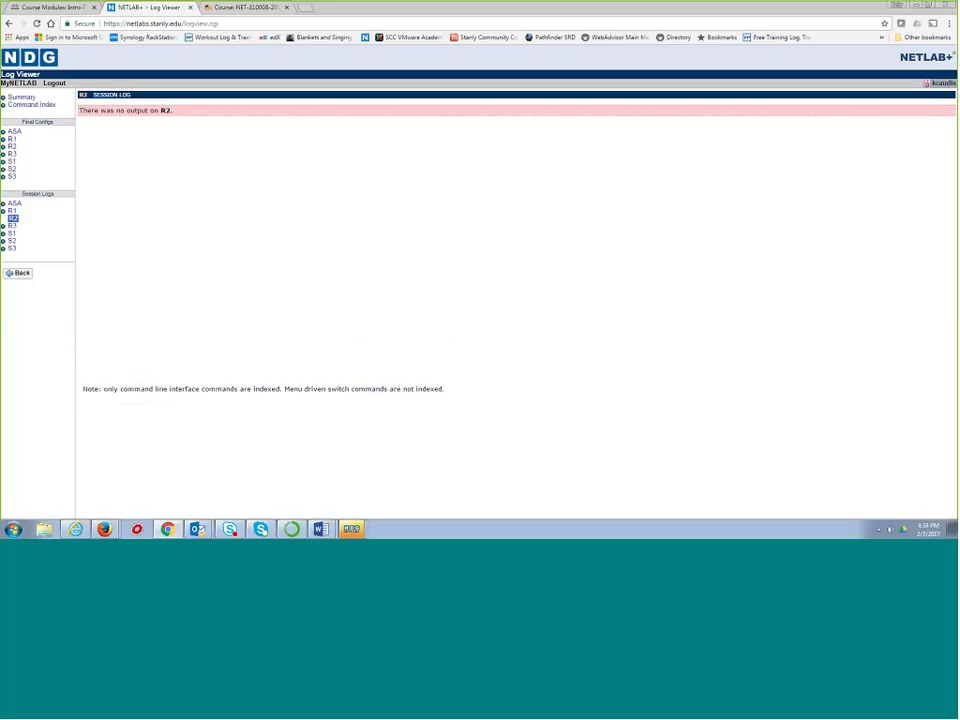
pyautogui.click(12, 139)
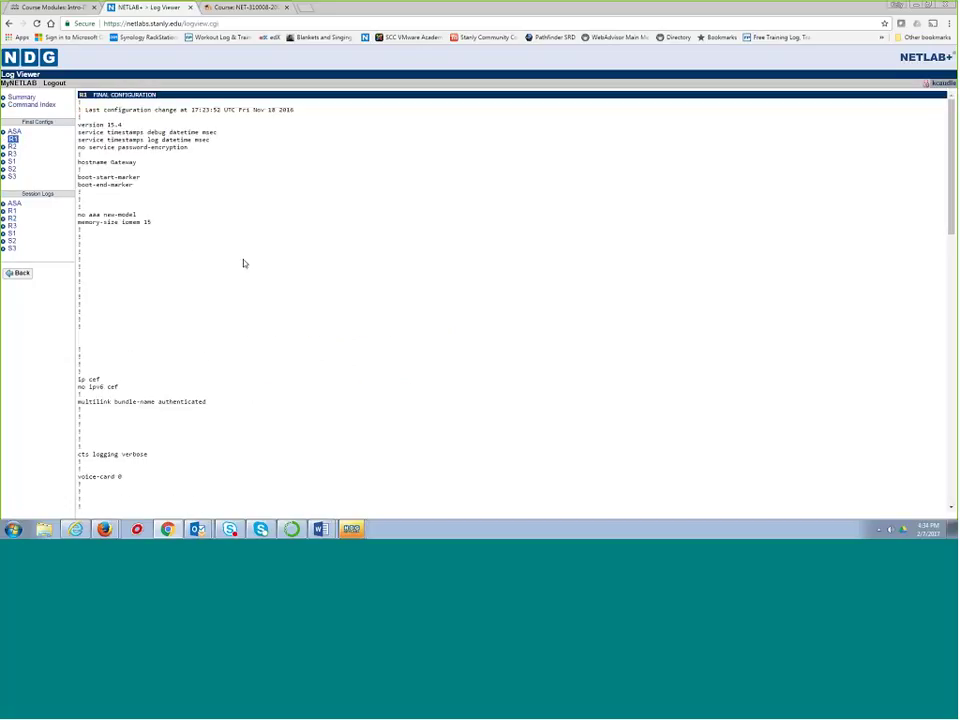
pyautogui.scroll(-4, 242, 264)
# Step: Read through R1's session log of commands and output, and bring up R2's session log again
pyautogui.click(13, 210)
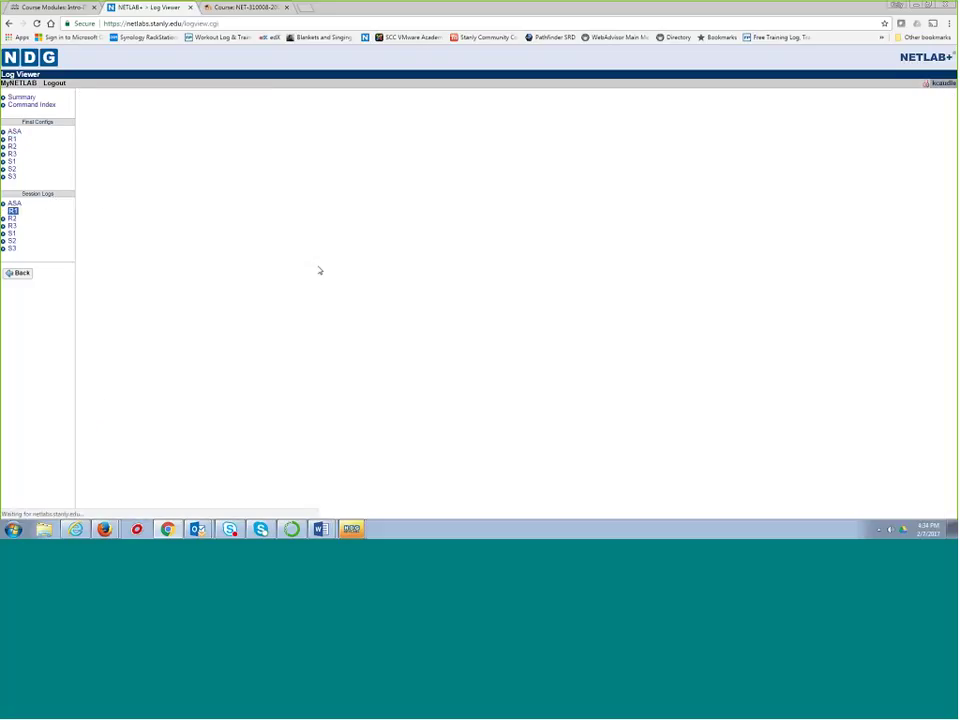
pyautogui.moveTo(215, 207); pyautogui.dragTo(268, 401)
pyautogui.scroll(-7, 268, 401)
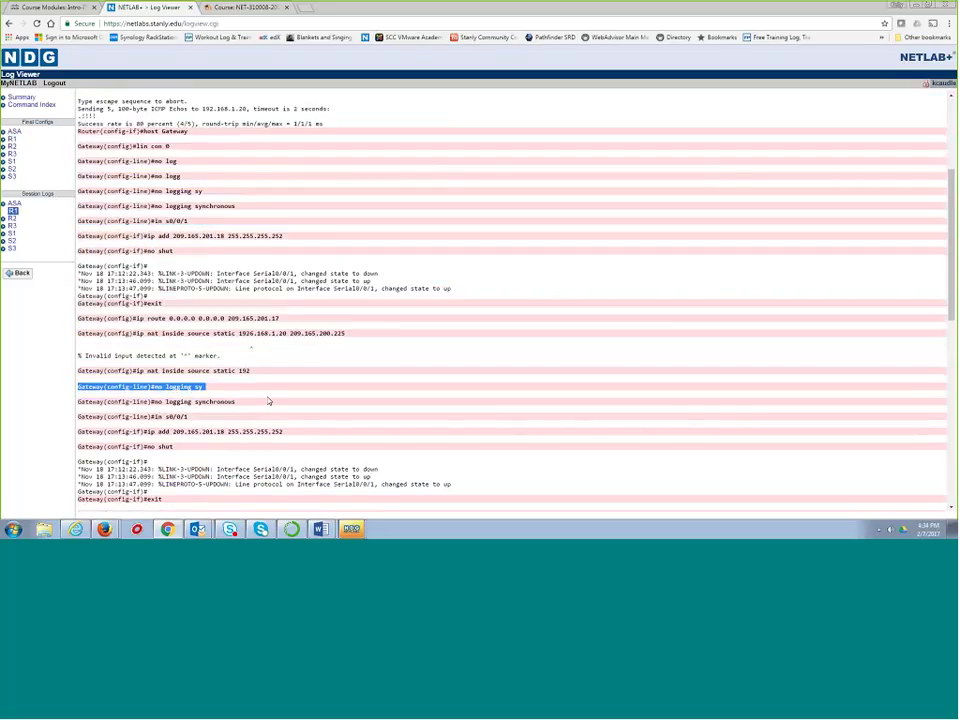
pyautogui.scroll(-5, 268, 401)
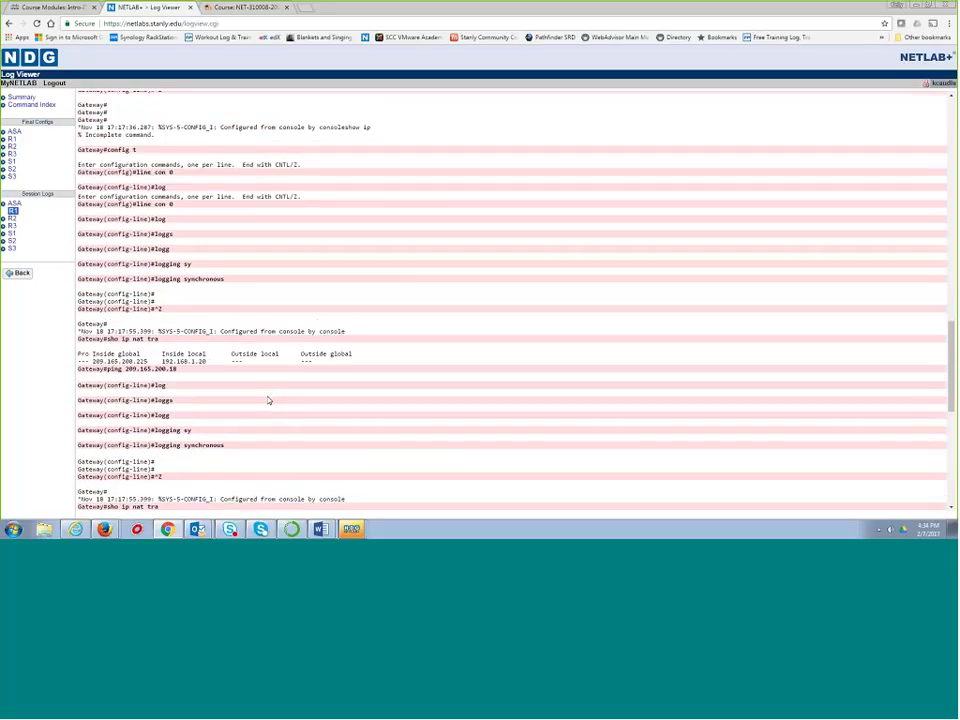
pyautogui.scroll(15, 212, 331)
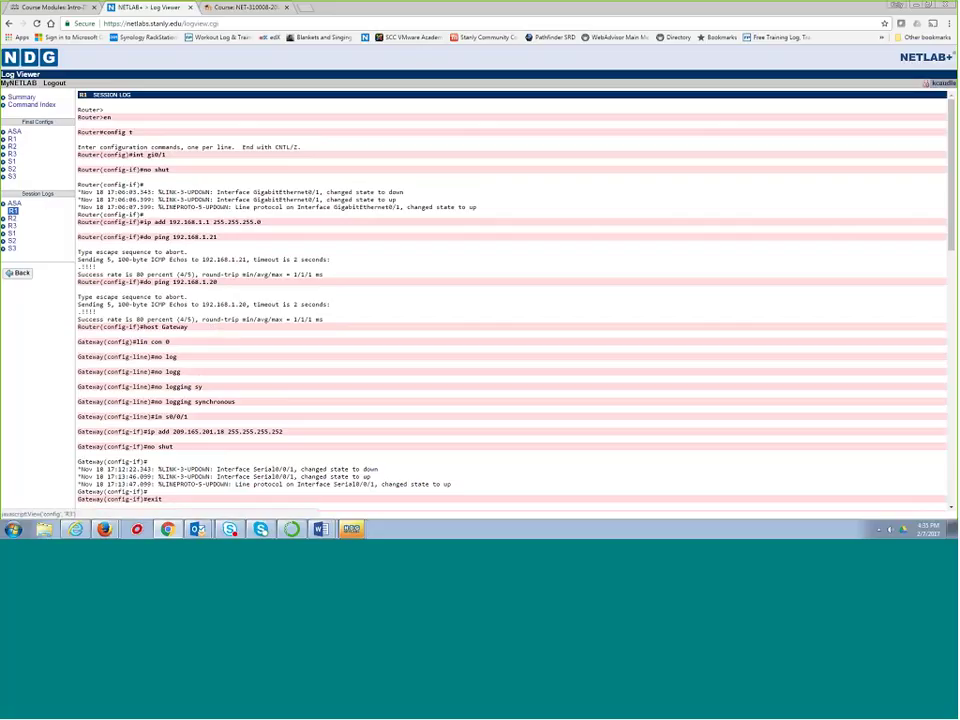
pyautogui.click(12, 218)
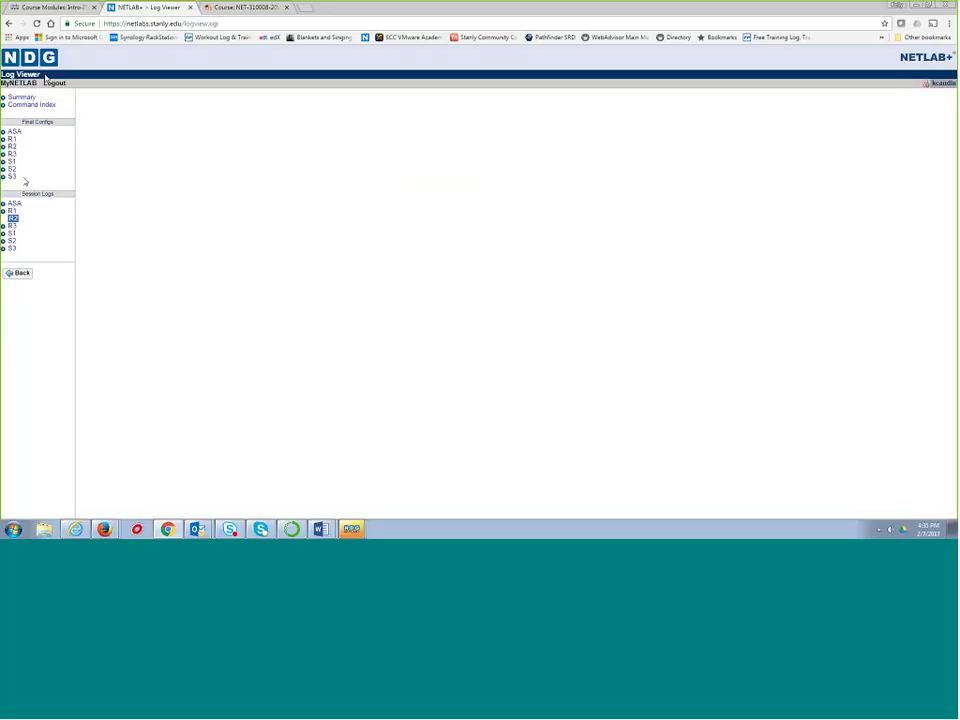
# Step: Return to the course modules and review the Packet Tracer and lab upload assignments under Chapter 2
pyautogui.click(45, 7)
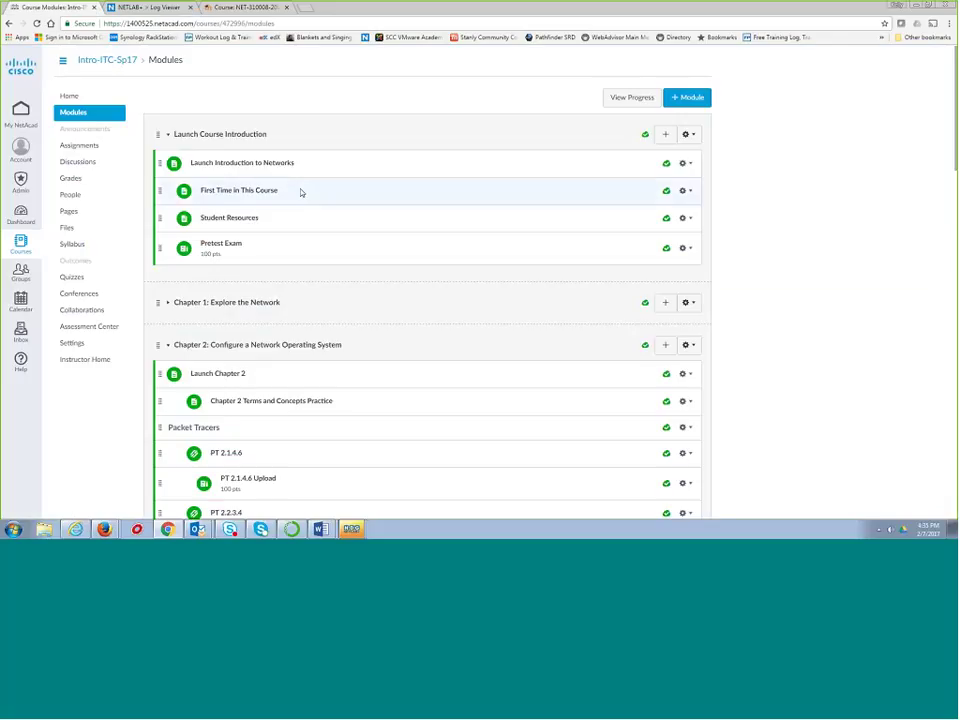
pyautogui.scroll(-2, 285, 199)
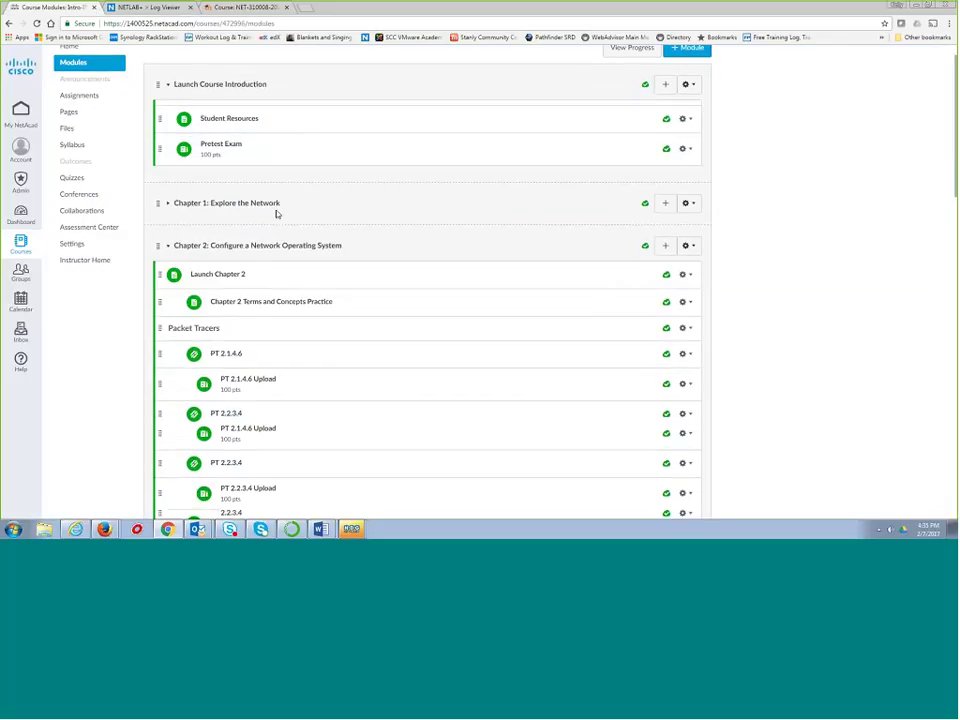
pyautogui.scroll(-2, 277, 214)
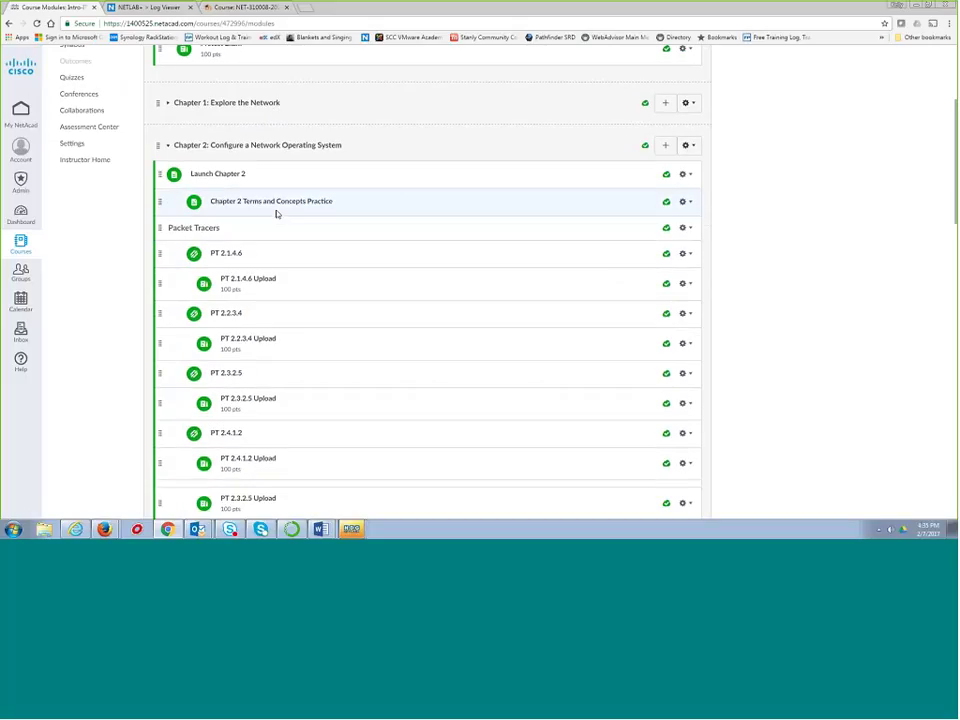
pyautogui.scroll(-4, 277, 214)
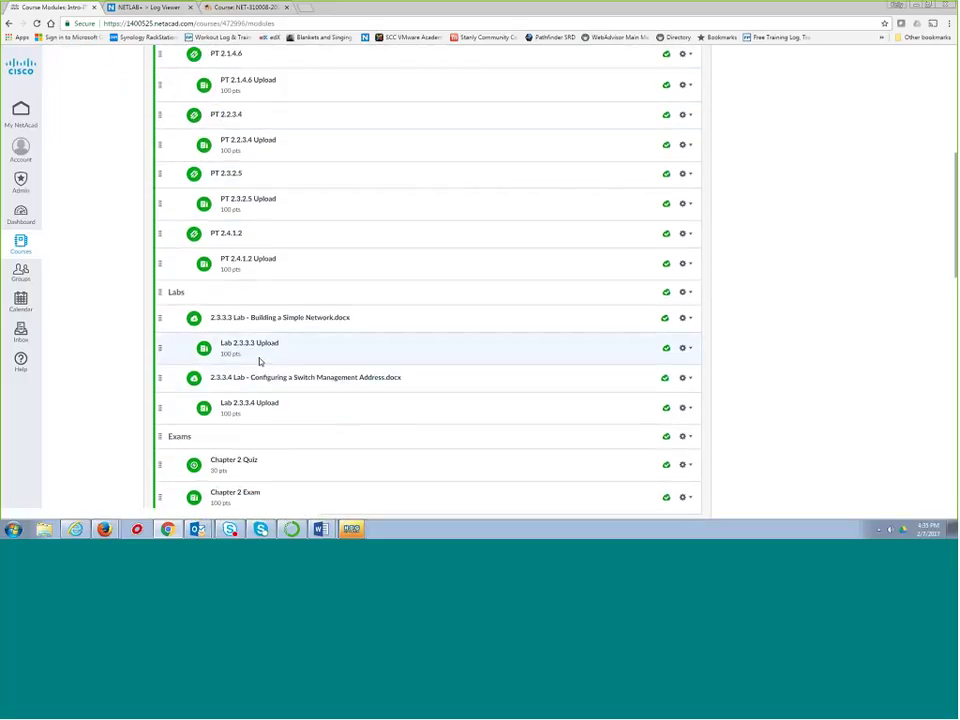
pyautogui.scroll(2, 259, 360)
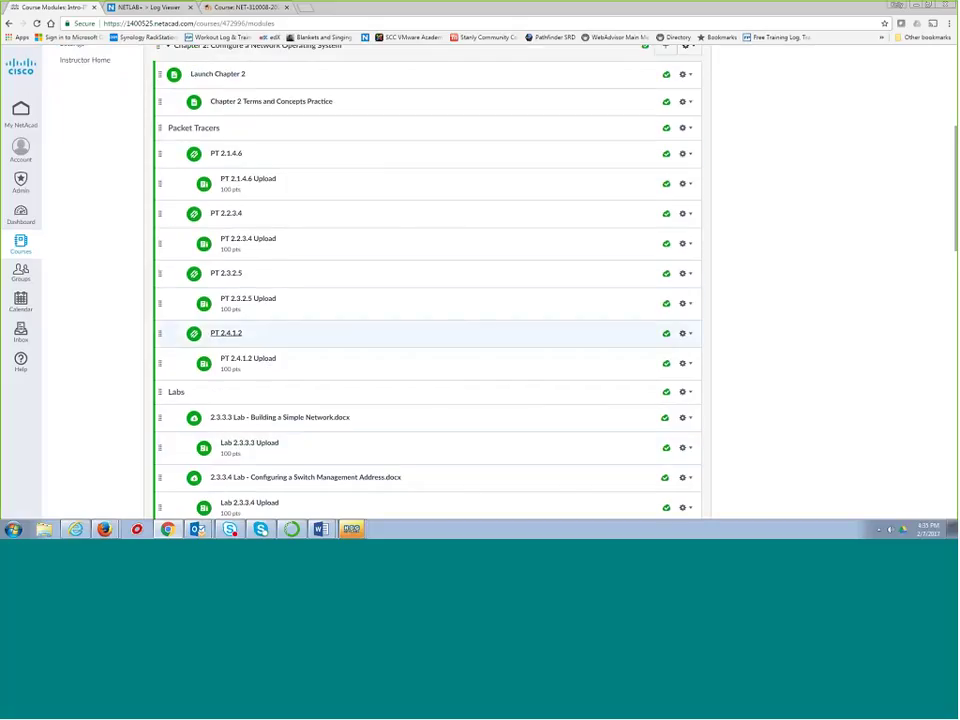
# Step: Close the leftover PC A and PC B remote viewer windows without reconnecting, along with the open NETLAB+ CLI terminals
pyautogui.scroll(-1, 300, 380)
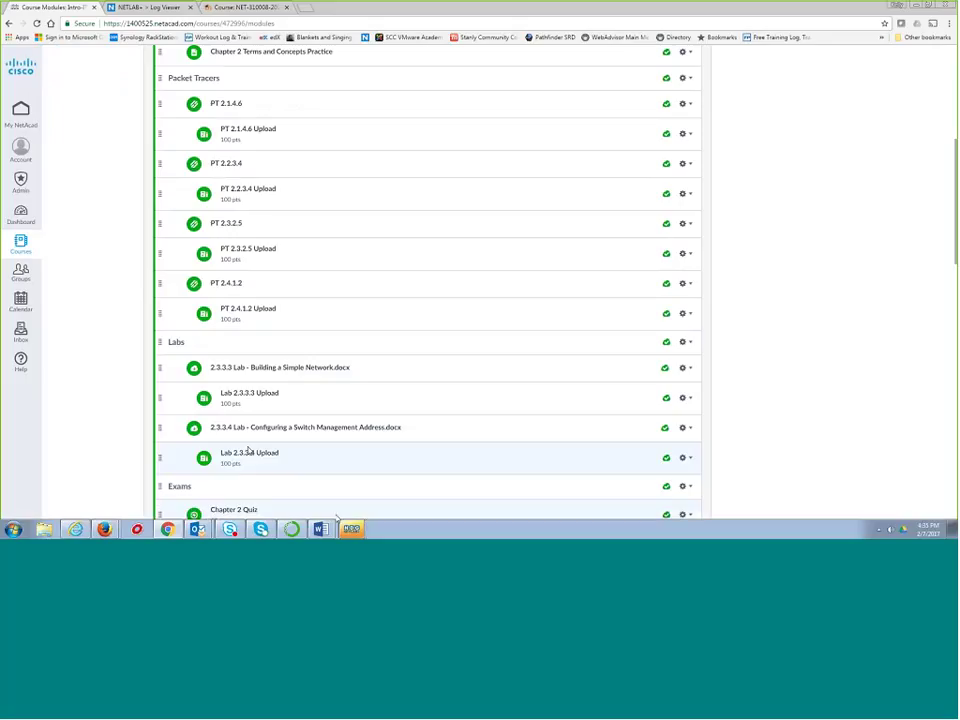
pyautogui.moveTo(351, 528)
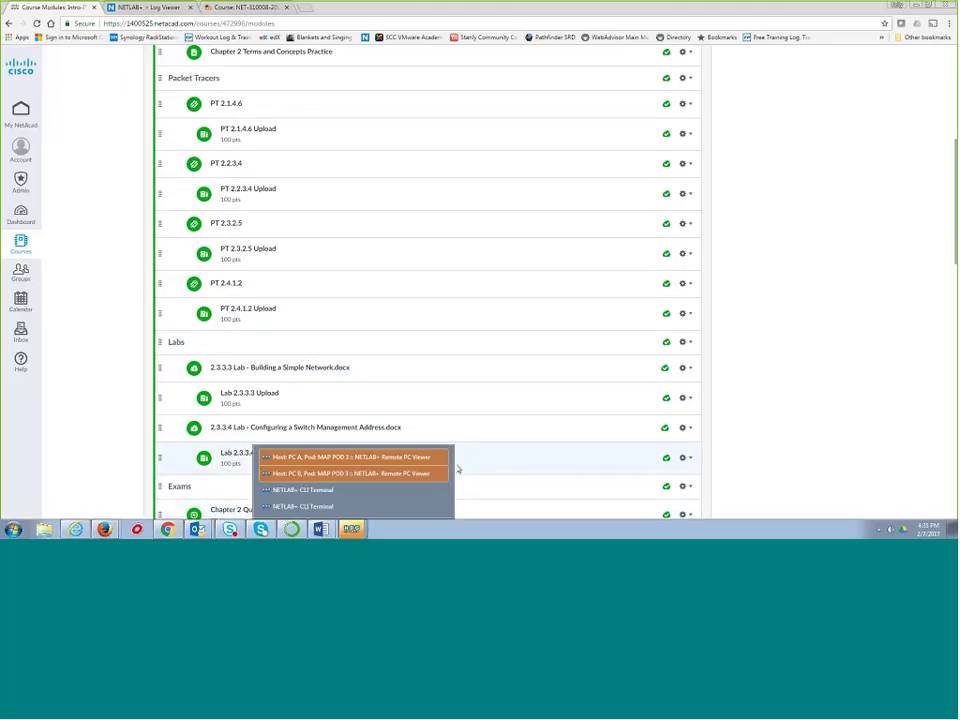
pyautogui.click(441, 459)
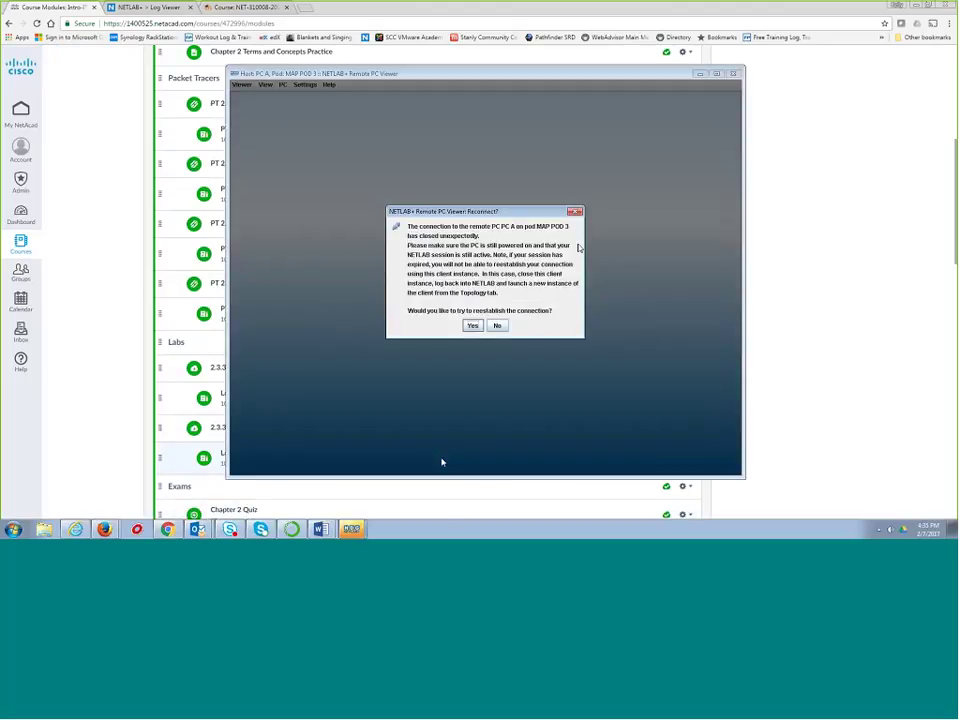
pyautogui.click(497, 325)
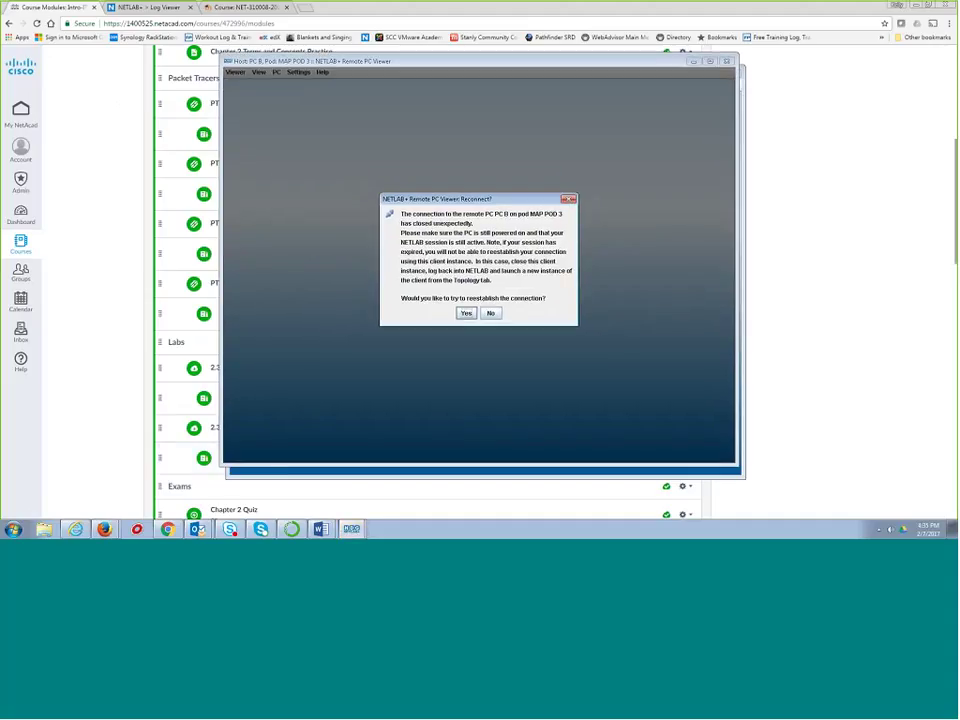
pyautogui.click(490, 313)
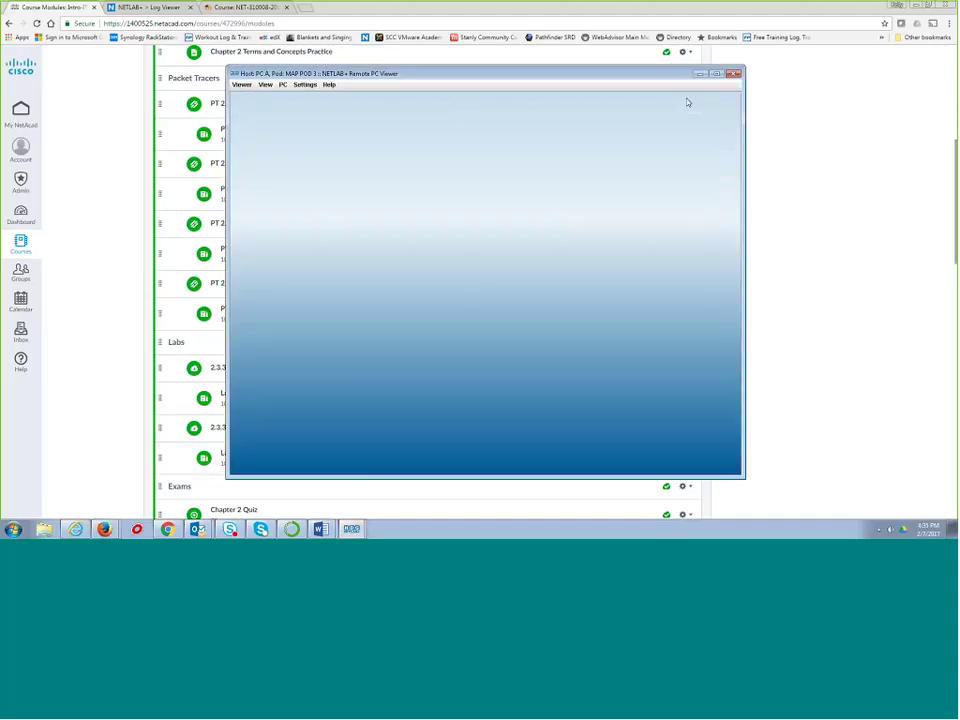
pyautogui.click(733, 73)
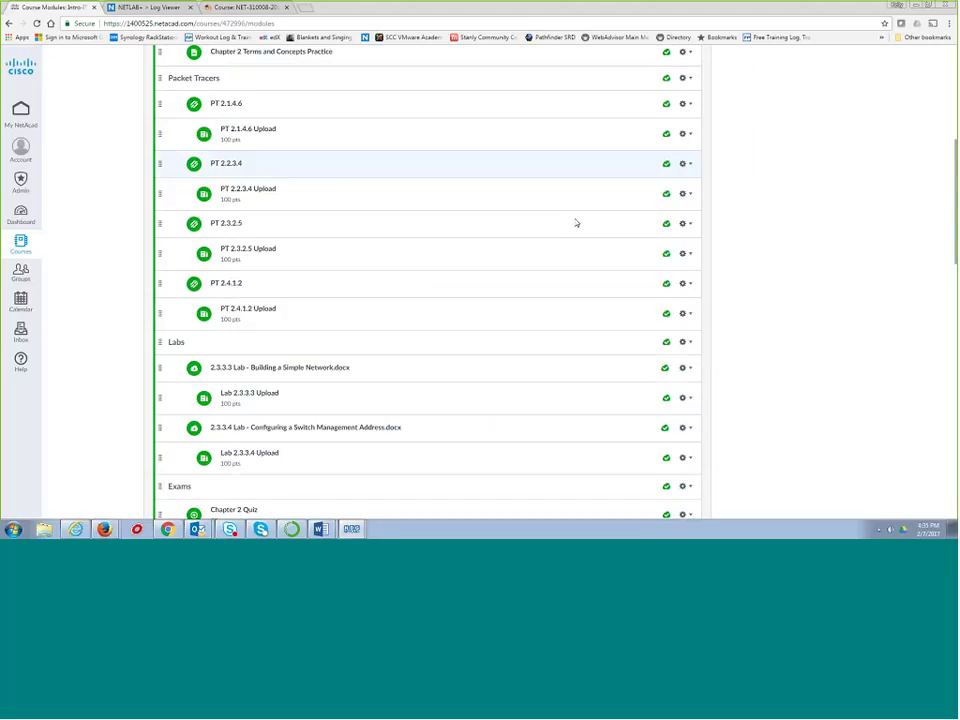
pyautogui.moveTo(351, 528)
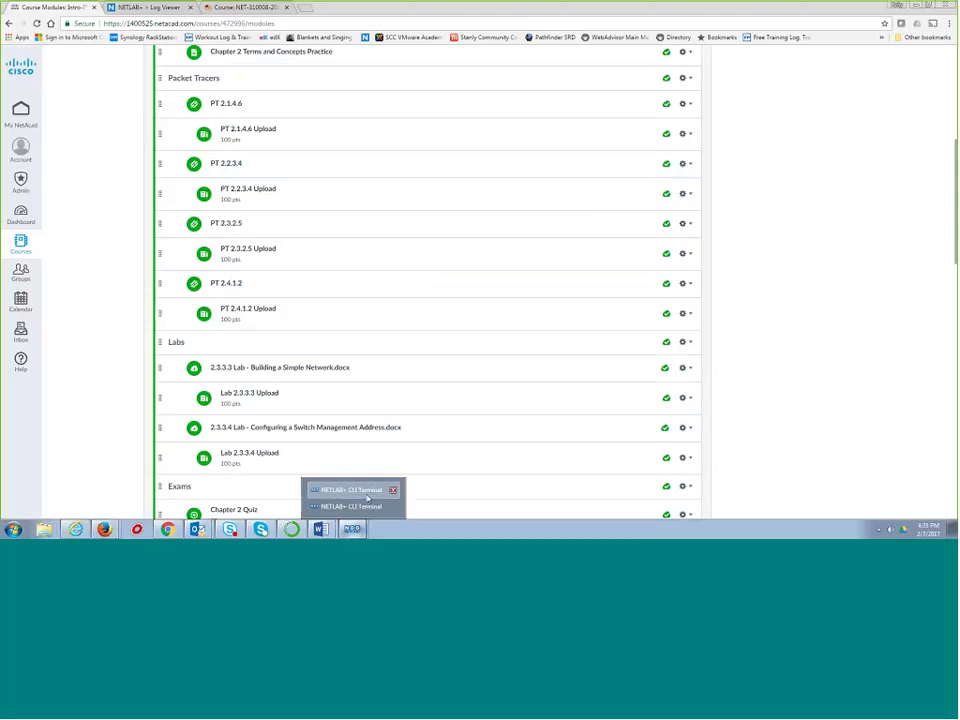
pyautogui.click(350, 489)
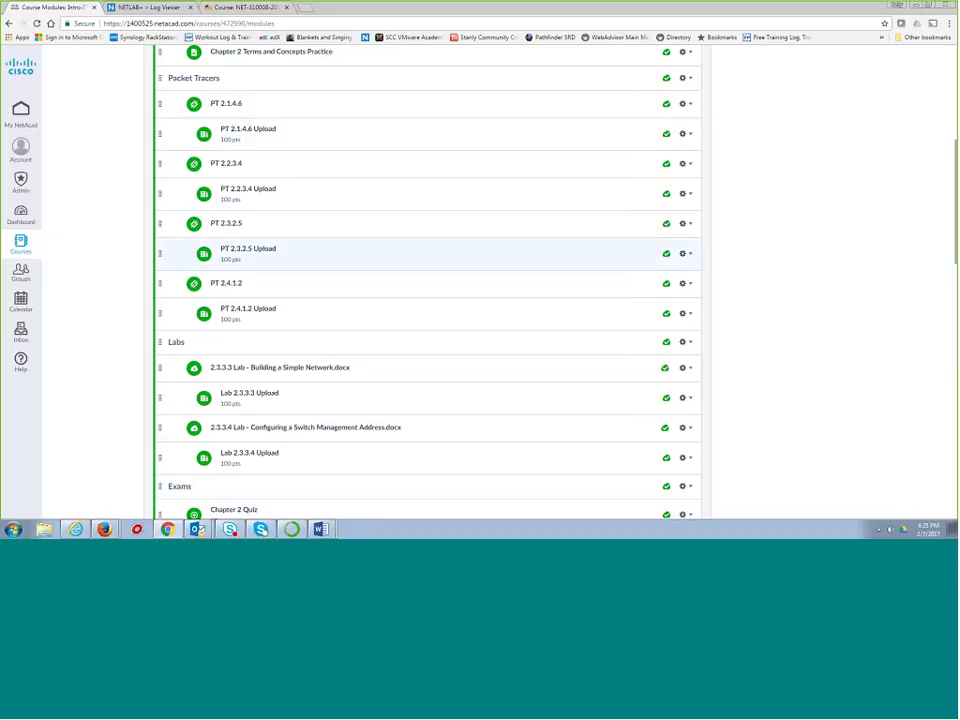
# Step: Examine R1's final configuration from start to end in the NETLAB+ log viewer
pyautogui.click(151, 8)
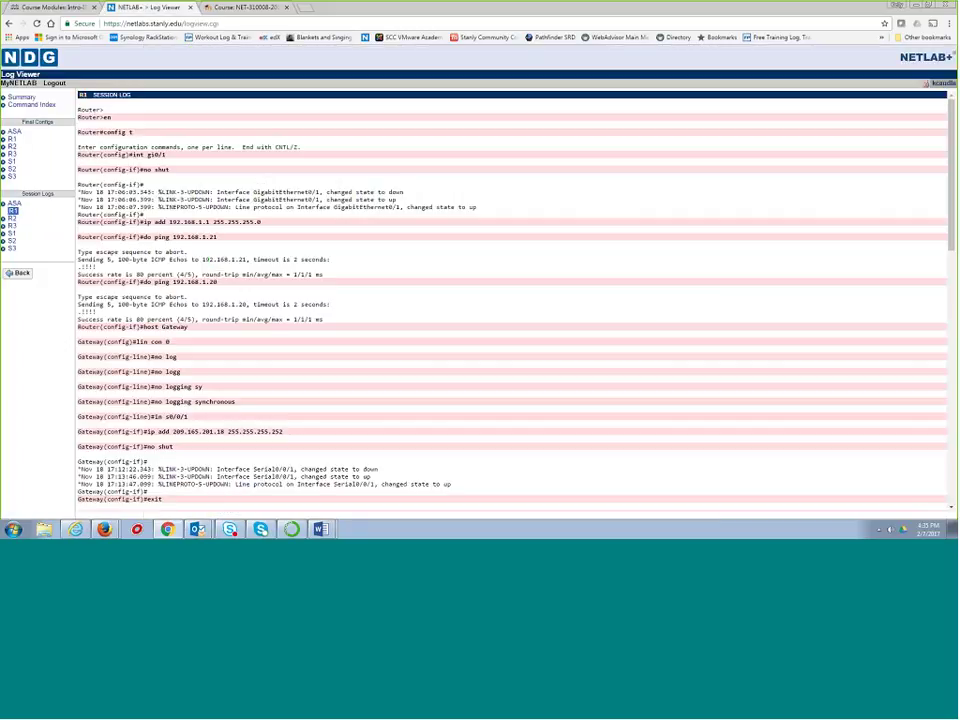
pyautogui.click(12, 138)
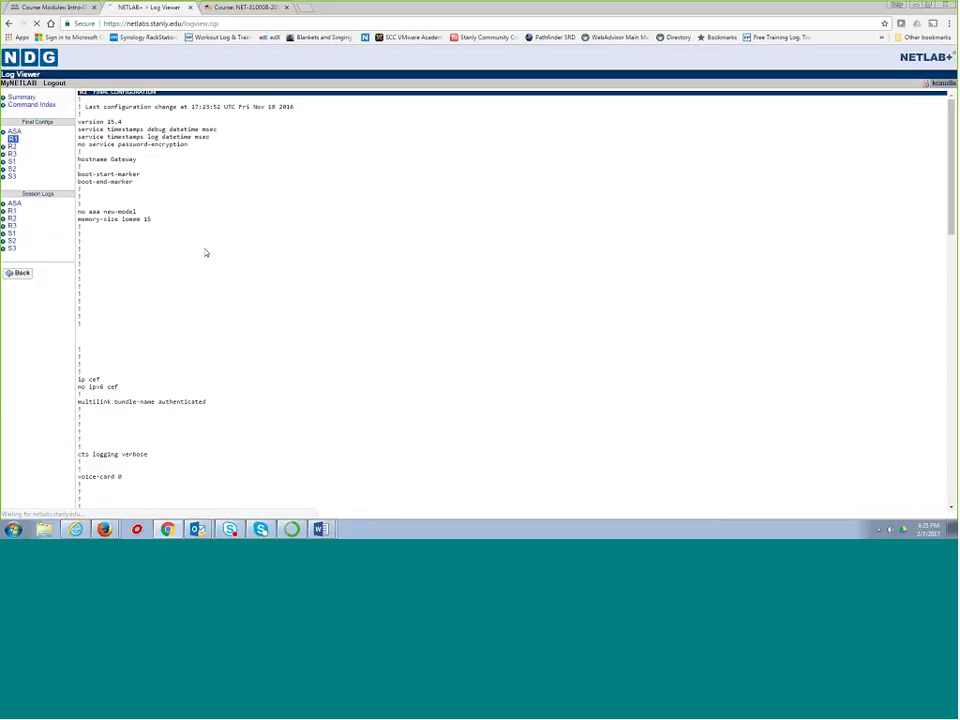
pyautogui.scroll(-20, 209, 258)
pyautogui.scroll(20, 205, 253)
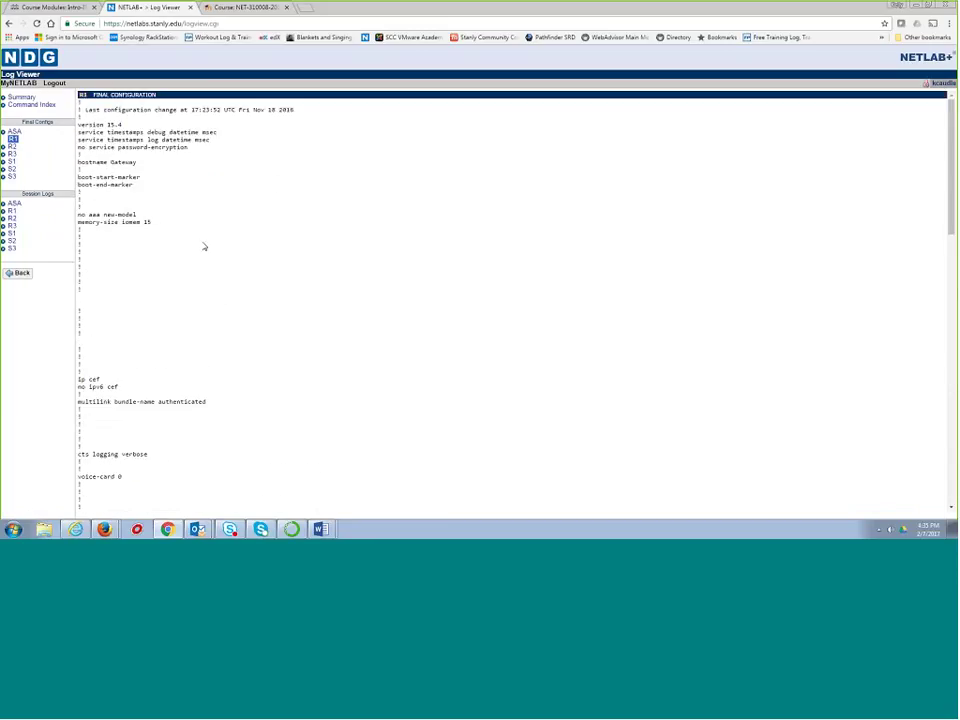
pyautogui.scroll(-5, 205, 253)
pyautogui.scroll(-10, 203, 248)
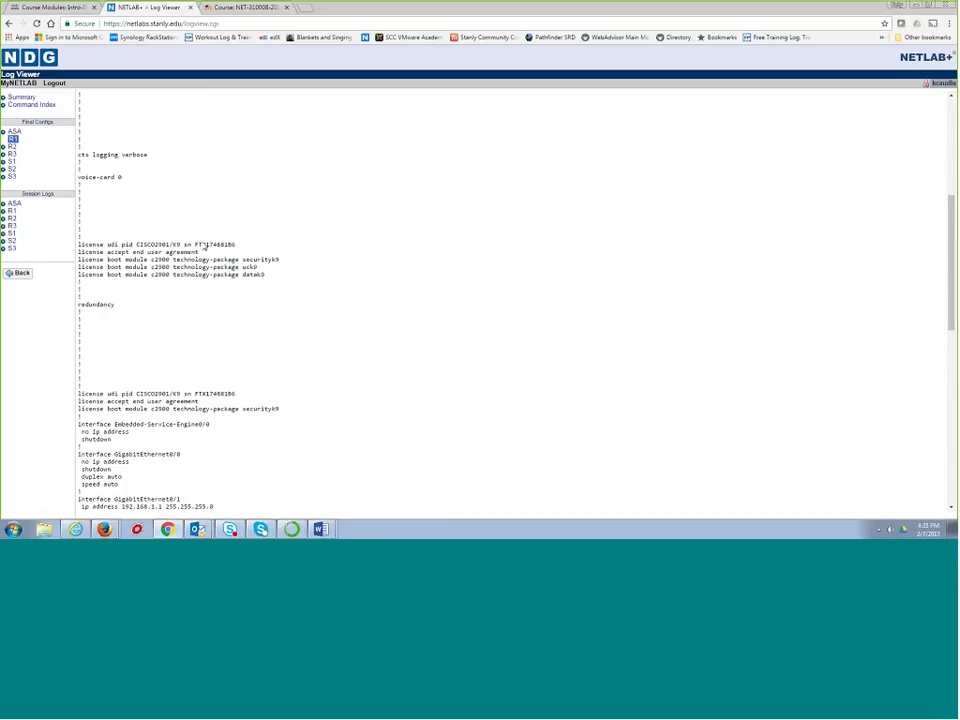
pyautogui.scroll(-1, 203, 247)
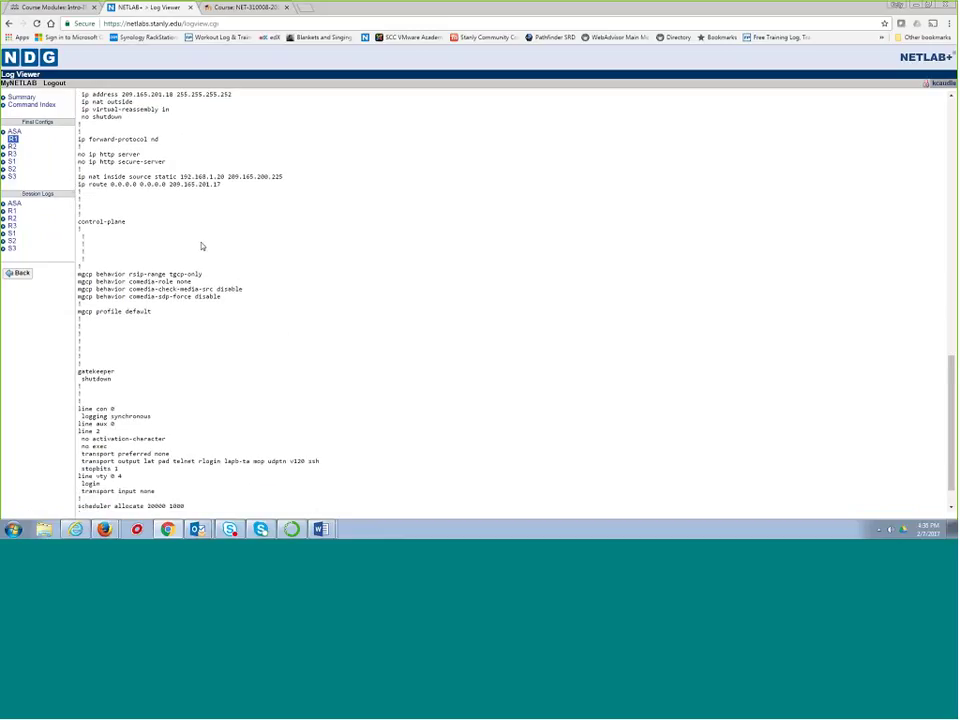
pyautogui.scroll(3, 202, 246)
pyautogui.scroll(-1, 201, 245)
pyautogui.scroll(-3, 201, 245)
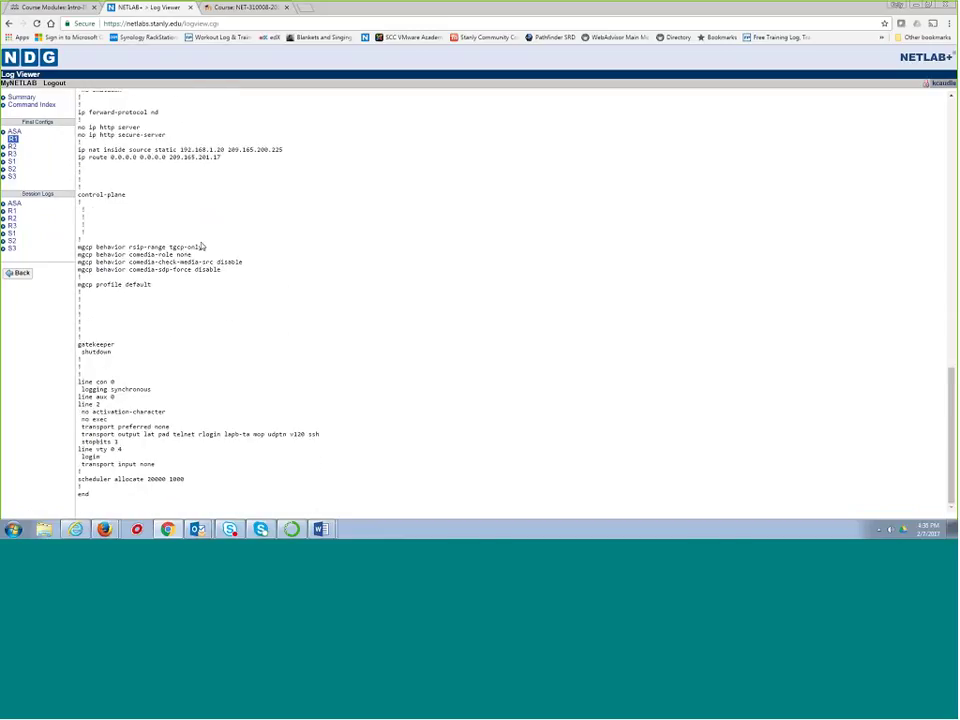
pyautogui.scroll(15, 201, 245)
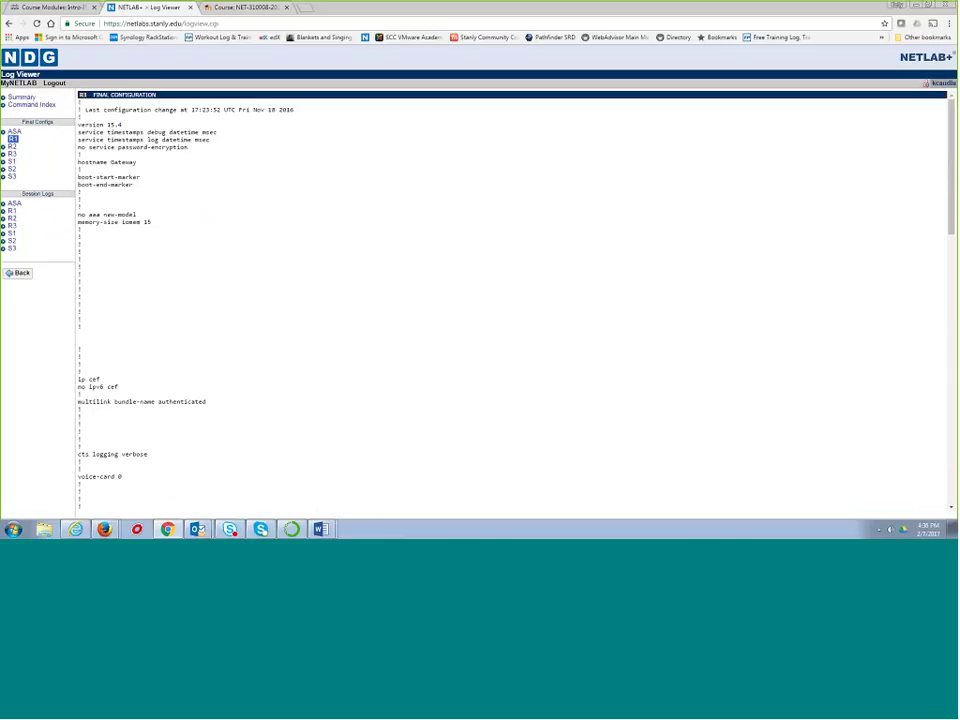
# Step: Switch to the 2.3.3.3 Building a Simple Network document in Word and record UP for S1's F0/1 status and protocol in Step 13
pyautogui.click(42, 9)
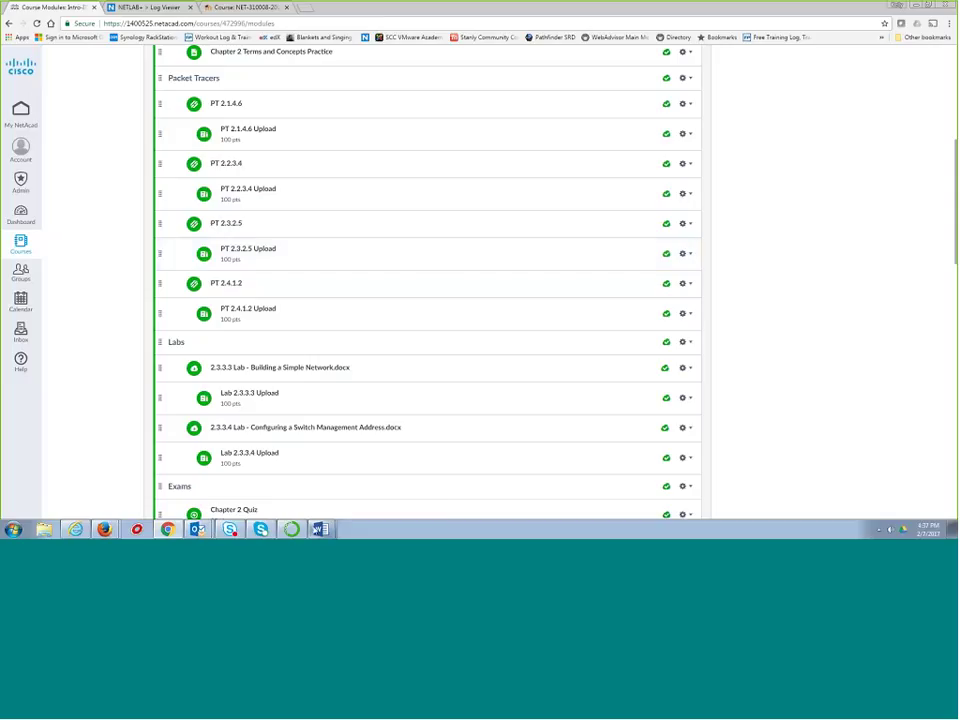
pyautogui.moveTo(320, 529)
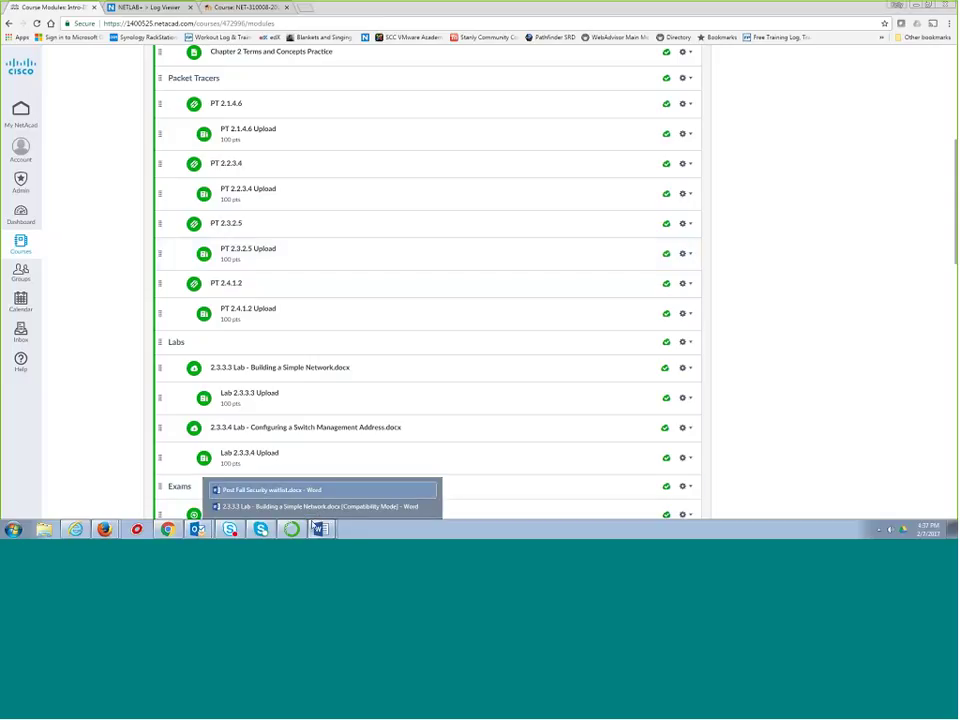
pyautogui.click(321, 504)
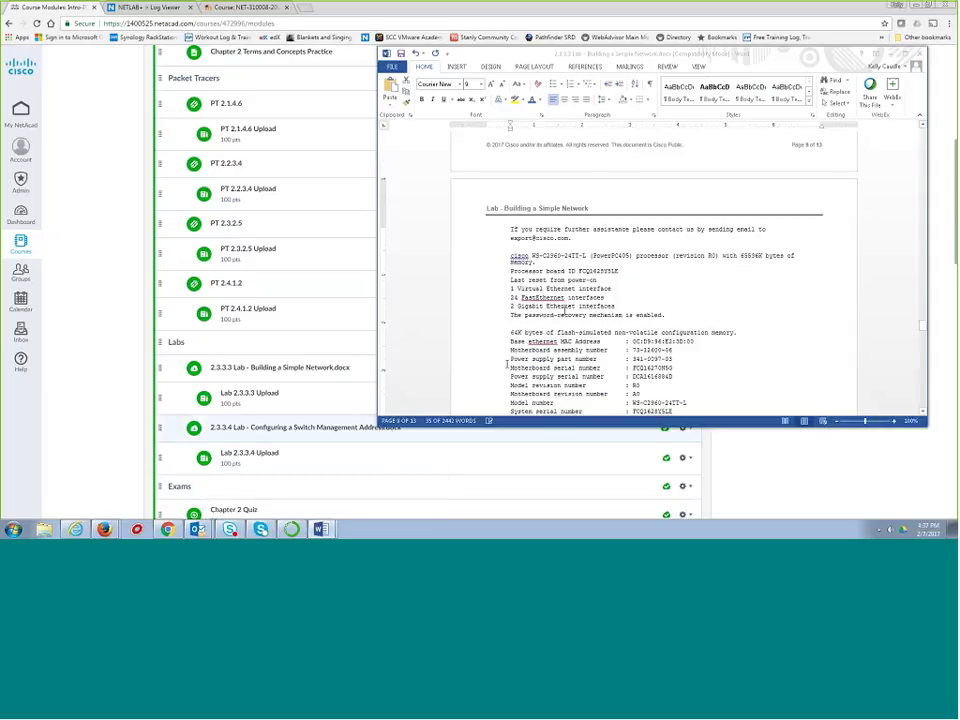
pyautogui.scroll(-10, 560, 280)
pyautogui.scroll(-5, 564, 263)
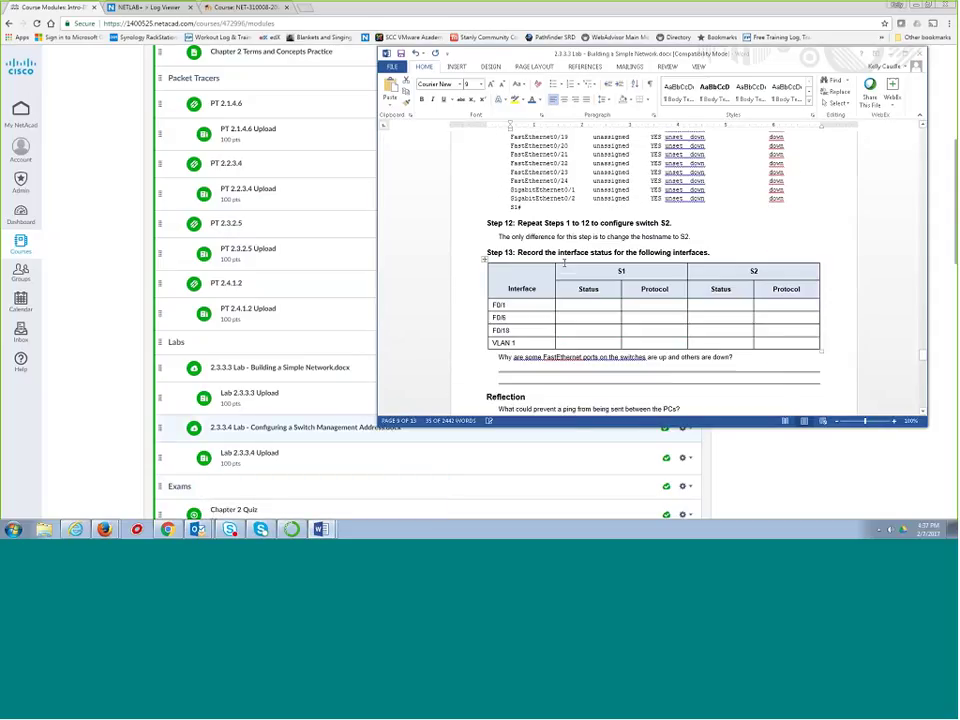
pyautogui.click(579, 196)
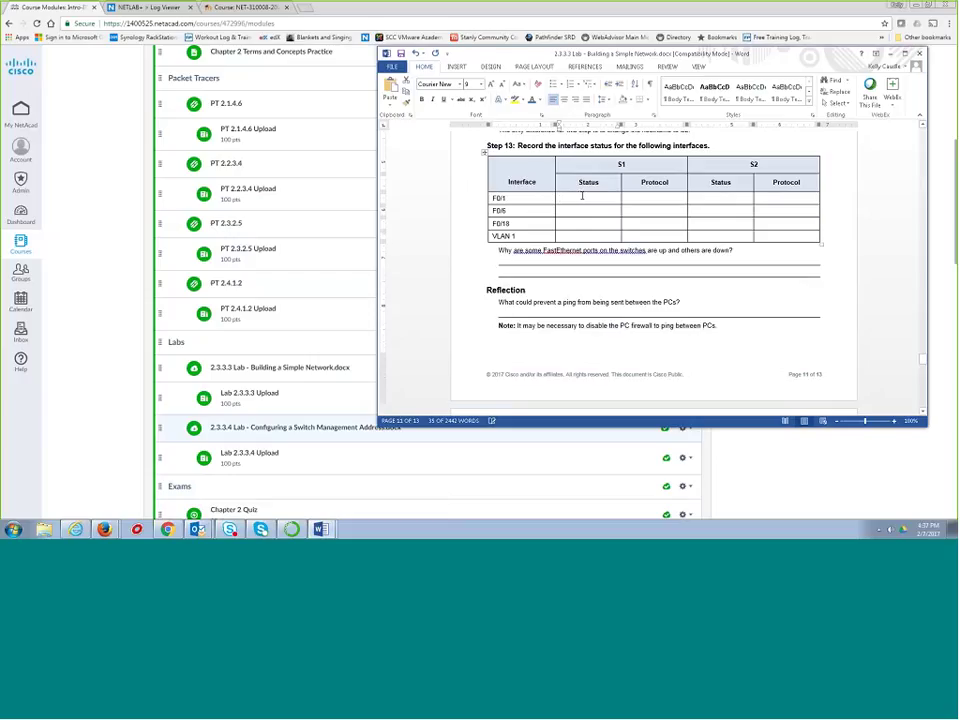
pyautogui.write('UP')
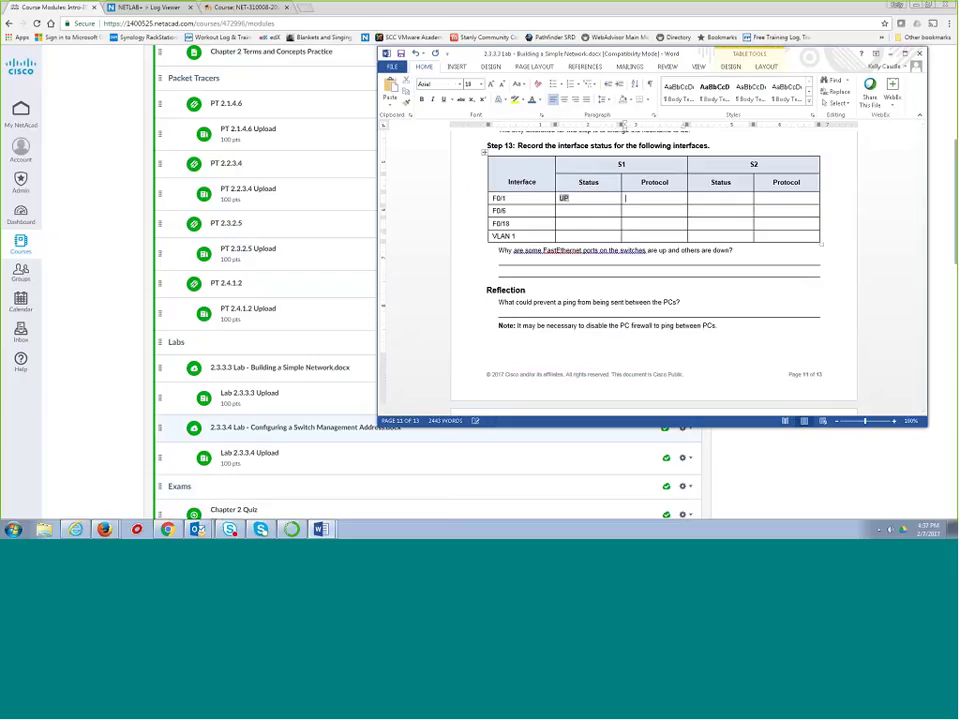
pyautogui.write('UP')
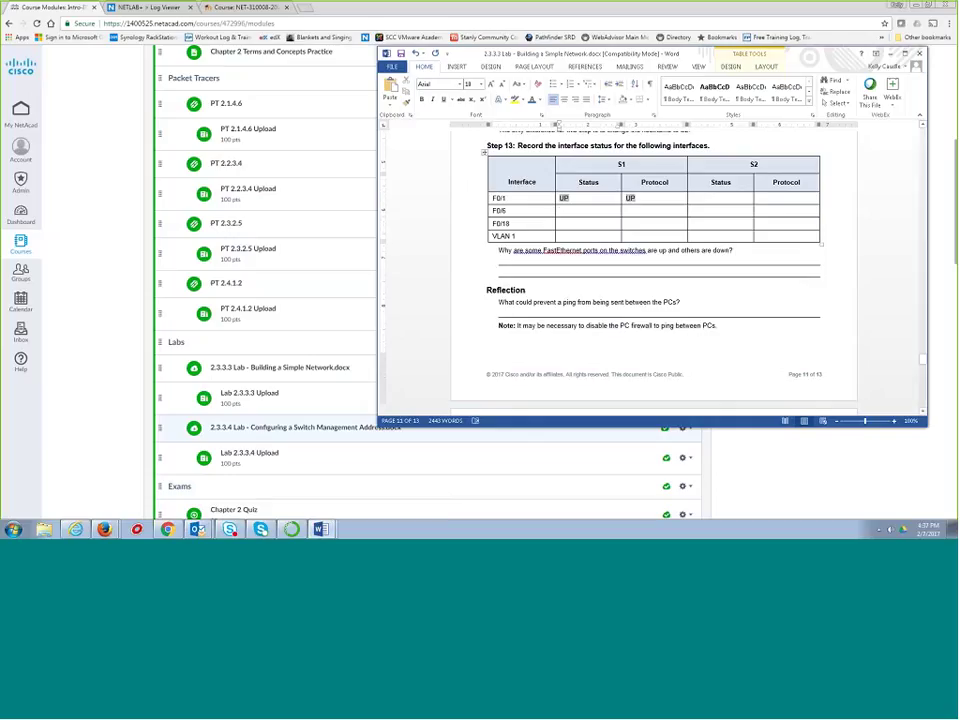
# Step: Answer why some FastEthernet ports are up and others down with "Some are connected some are not." and color the answer line blue
pyautogui.click(612, 262)
pyautogui.write('Some are co')
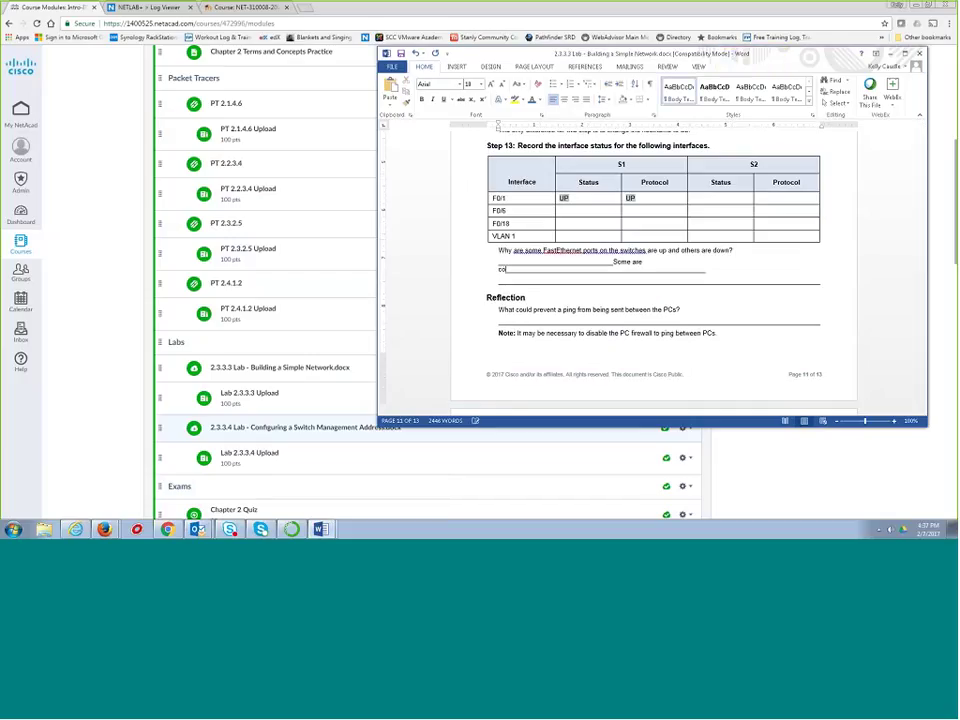
pyautogui.write('nnected some are no')
pyautogui.write('t.')
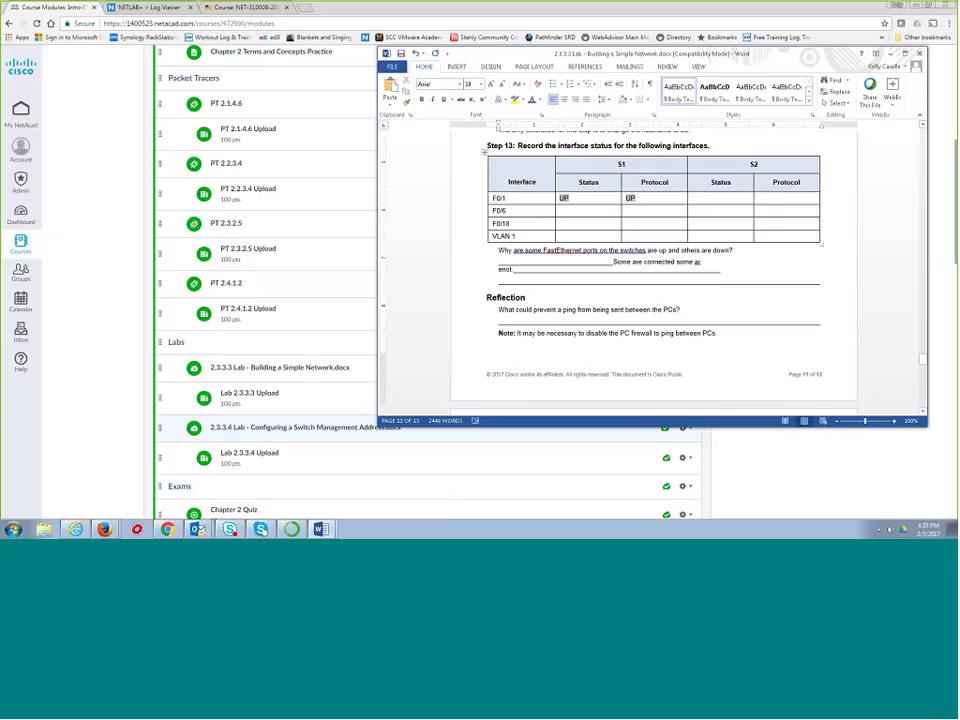
pyautogui.moveTo(498, 258); pyautogui.dragTo(724, 270)
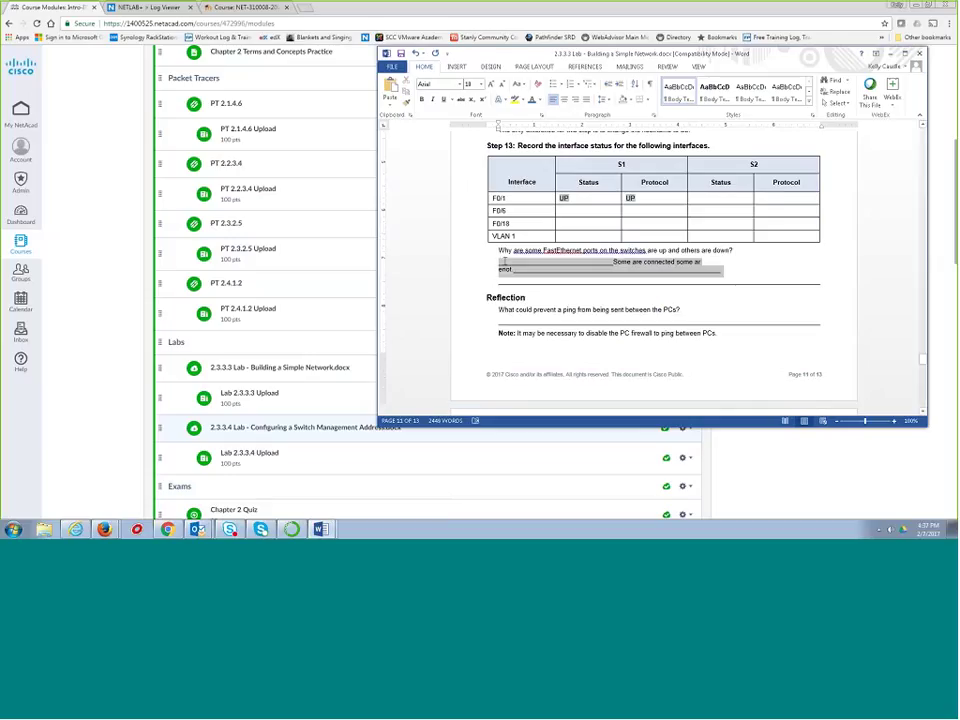
pyautogui.click(540, 102)
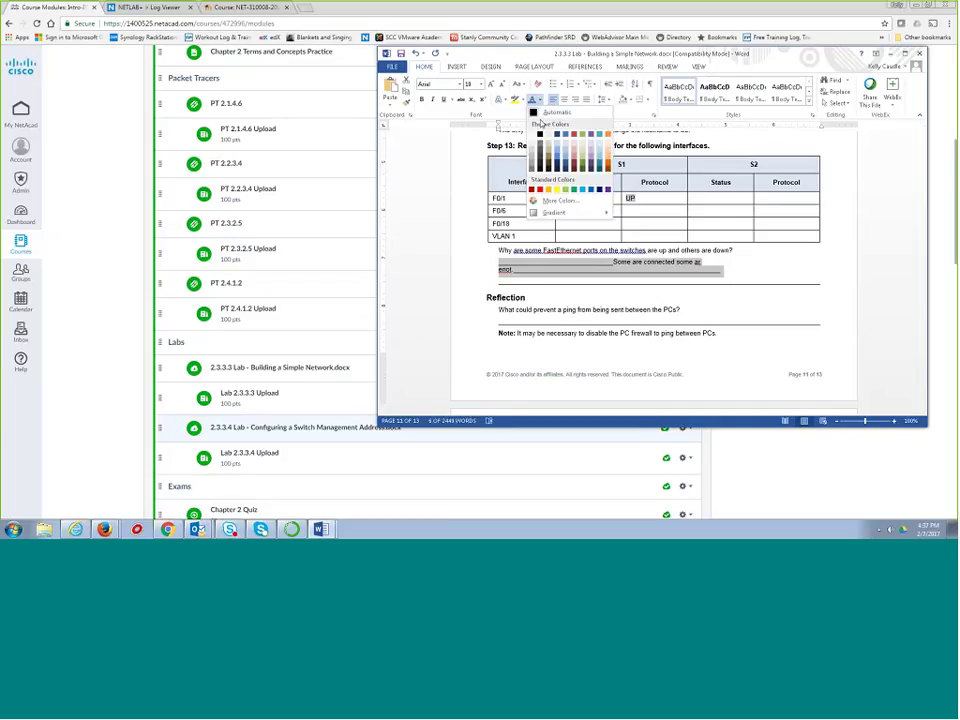
pyautogui.click(565, 138)
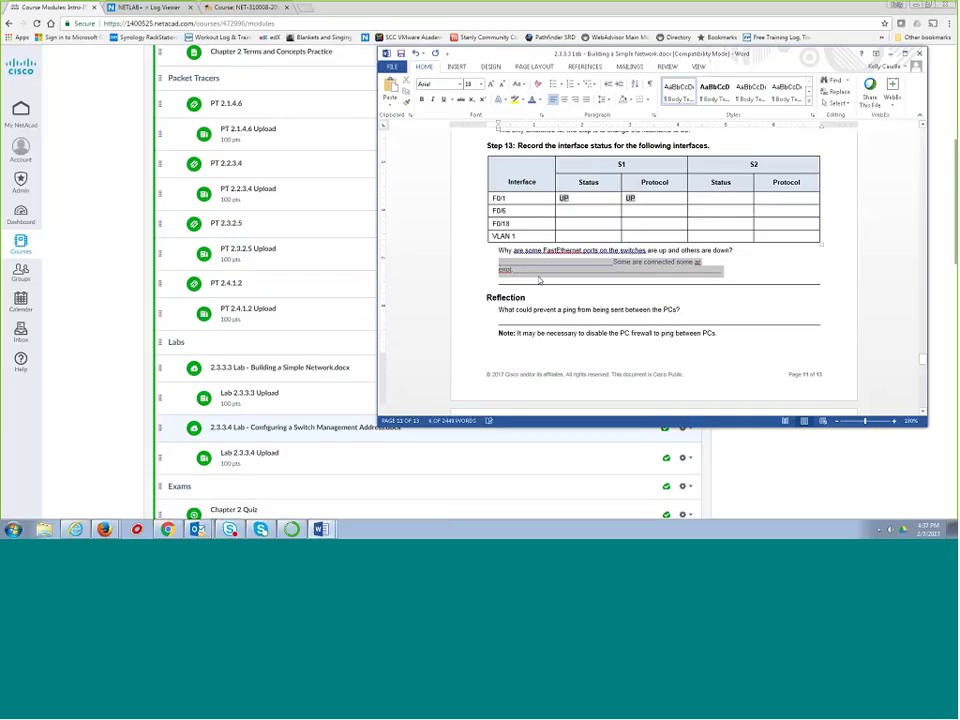
# Step: Begin the Reflection answer about what could prevent a ping with "The cable between" in blue text
pyautogui.click(500, 321)
pyautogui.click(538, 102)
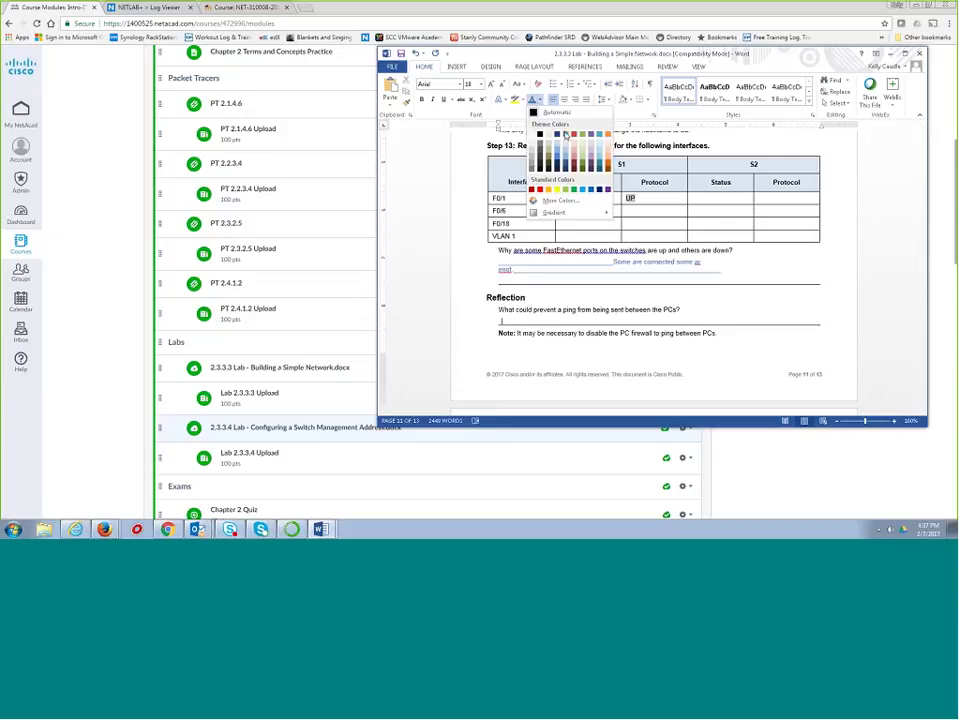
pyautogui.click(555, 143)
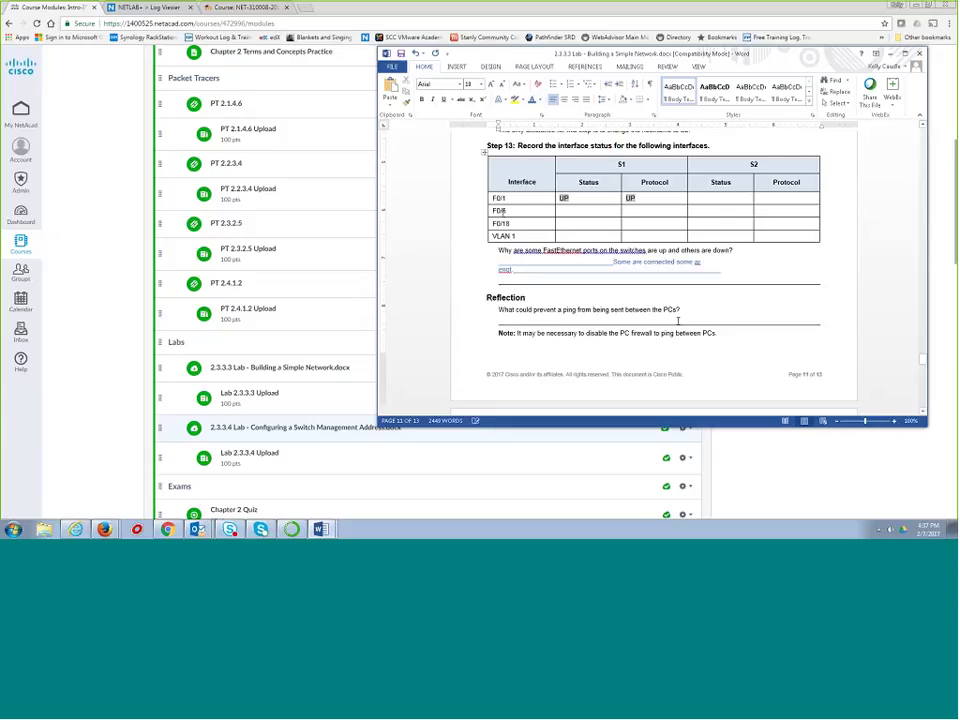
pyautogui.write('The')
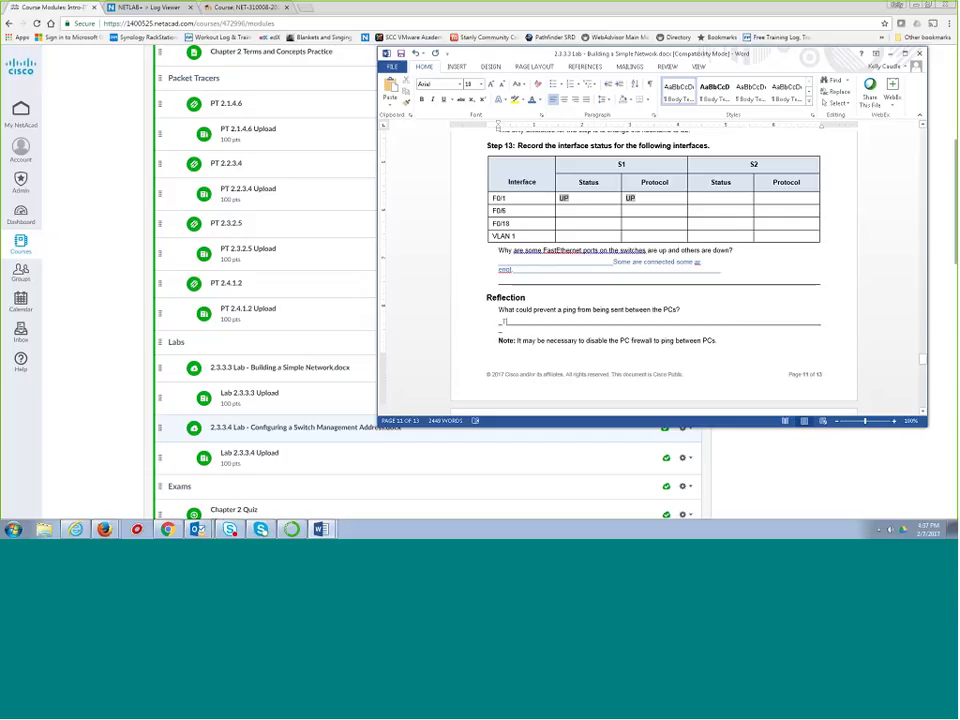
pyautogui.write(' cable be')
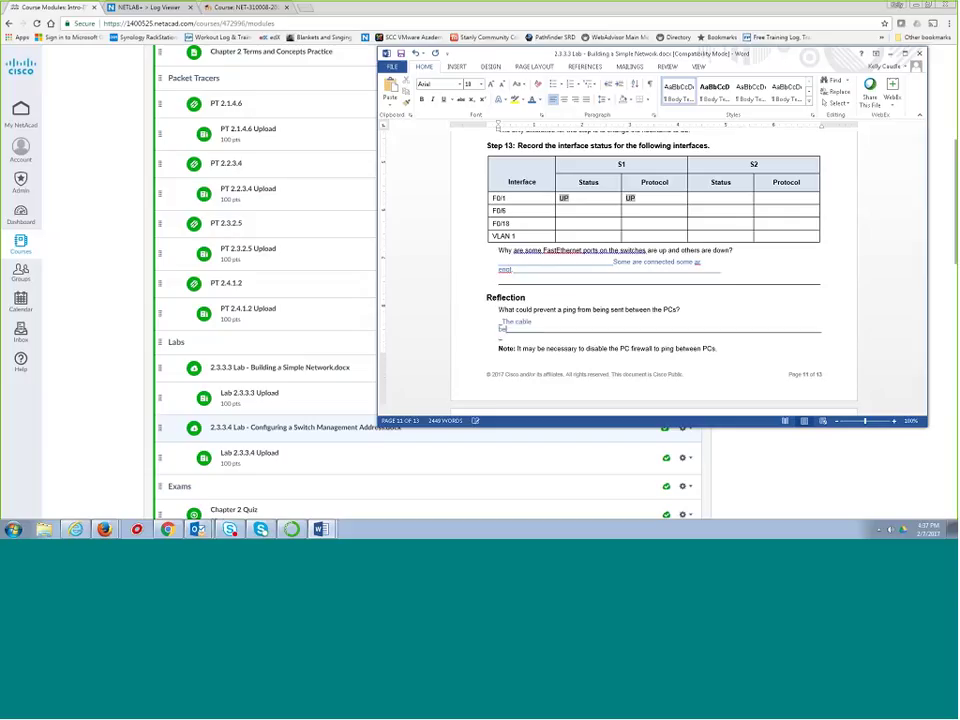
pyautogui.write('tween')
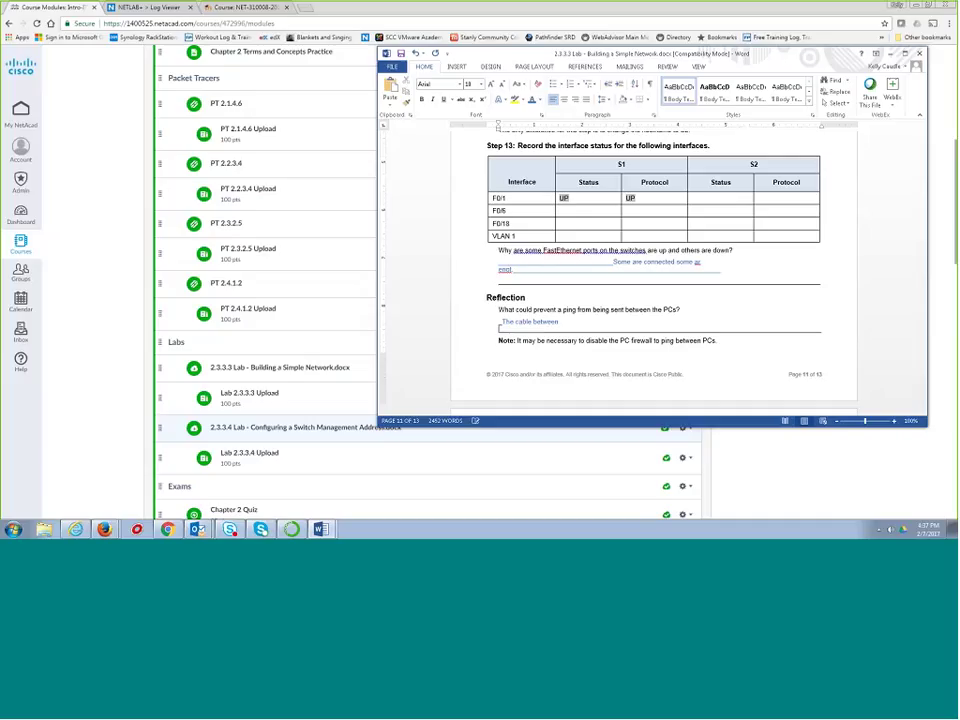
# Step: Review Appendix A, Initializing and Reloading a Switch, from Step 1 through Step 6 in the lab document
pyautogui.scroll(-5, 558, 272)
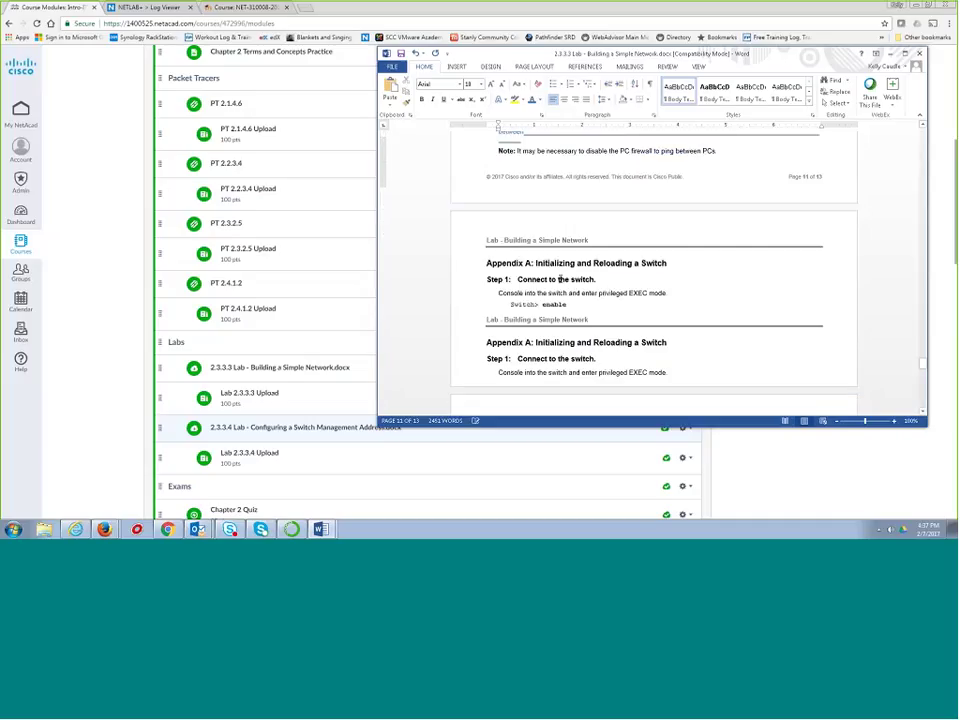
pyautogui.scroll(-10, 559, 273)
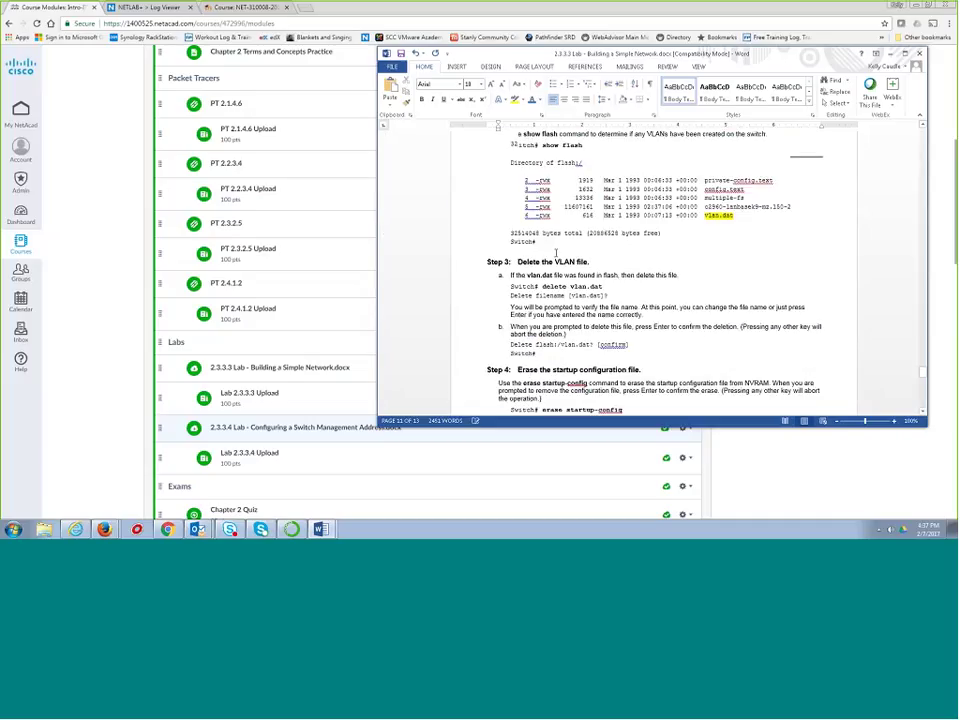
pyautogui.scroll(-8, 557, 252)
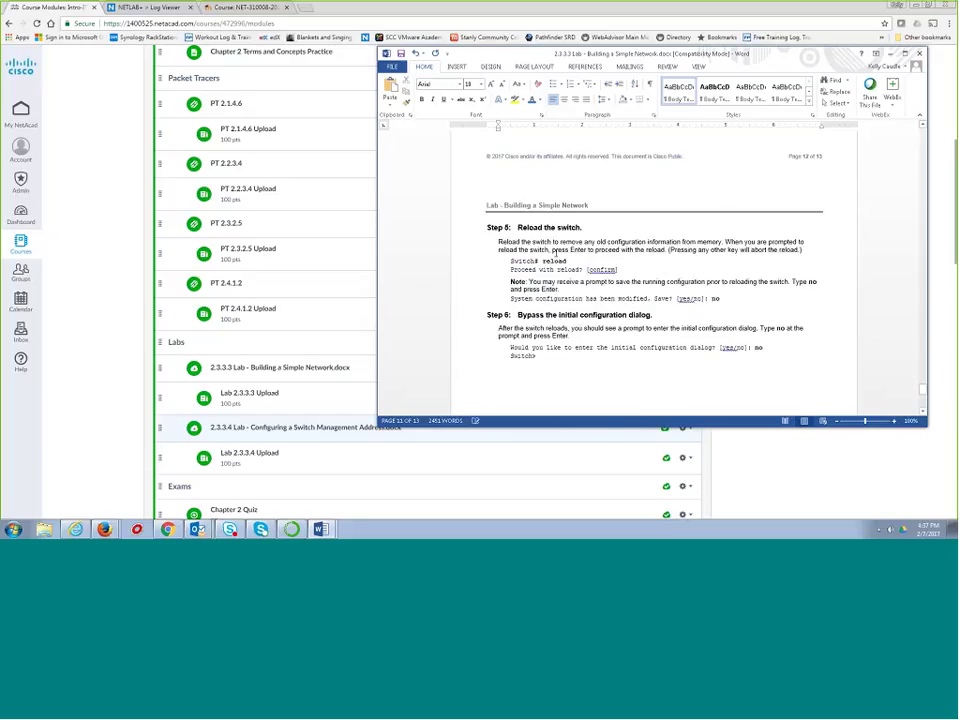
pyautogui.scroll(10, 556, 252)
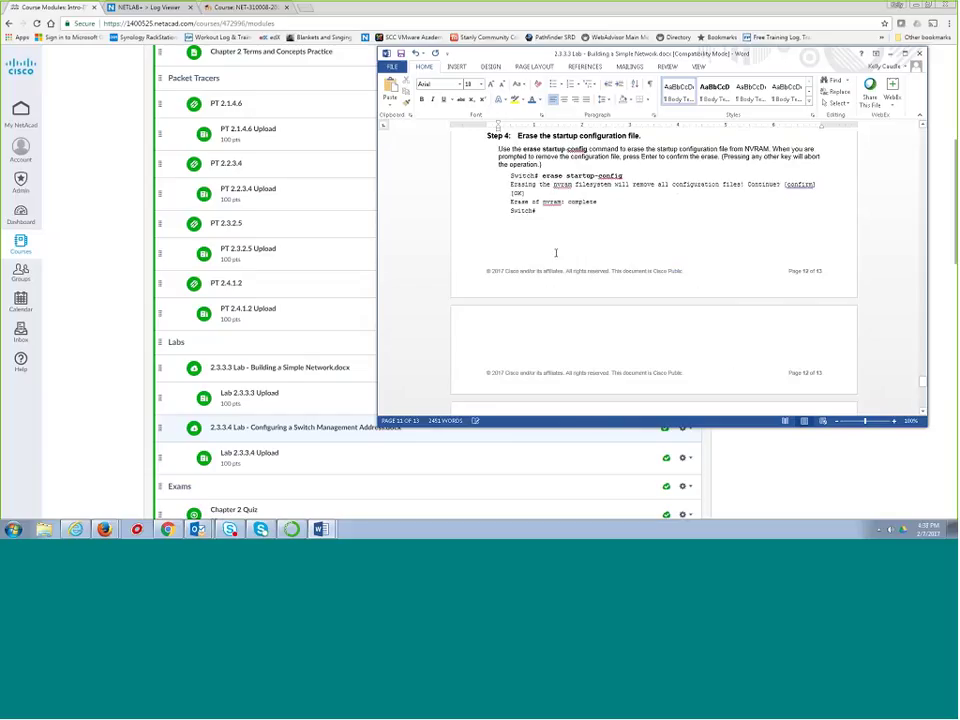
pyautogui.scroll(3, 558, 252)
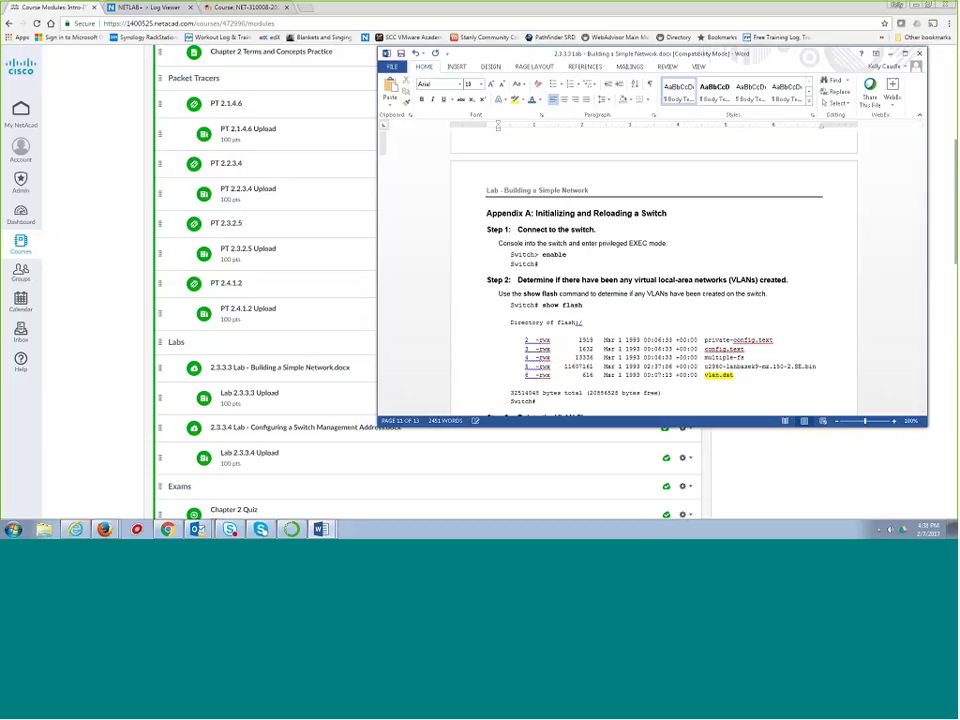
pyautogui.click(920, 54)
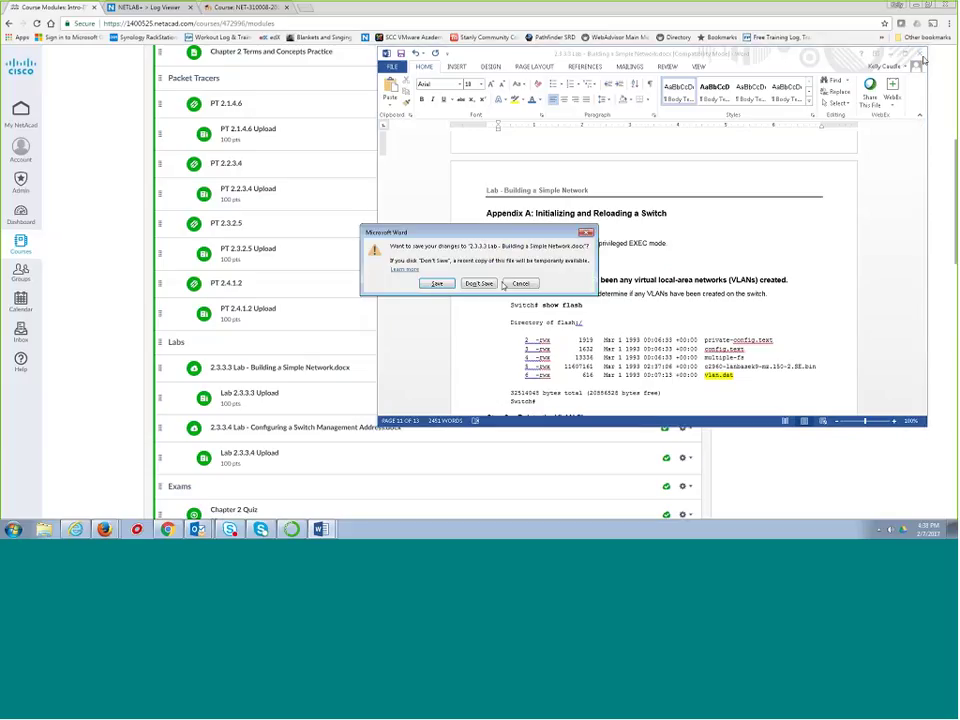
pyautogui.click(522, 284)
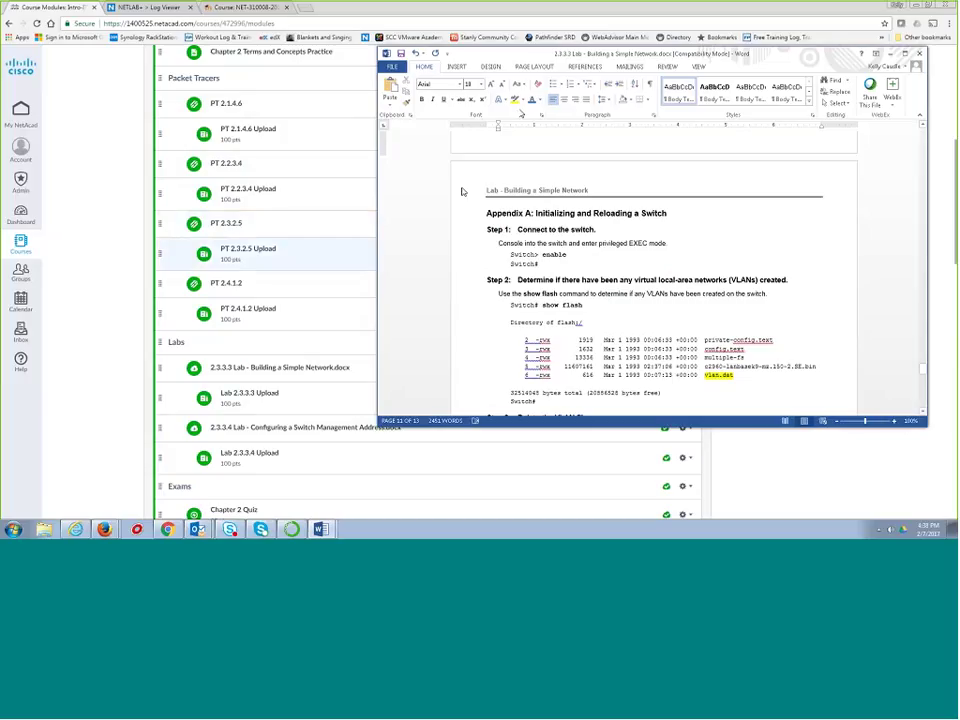
pyautogui.click(918, 54)
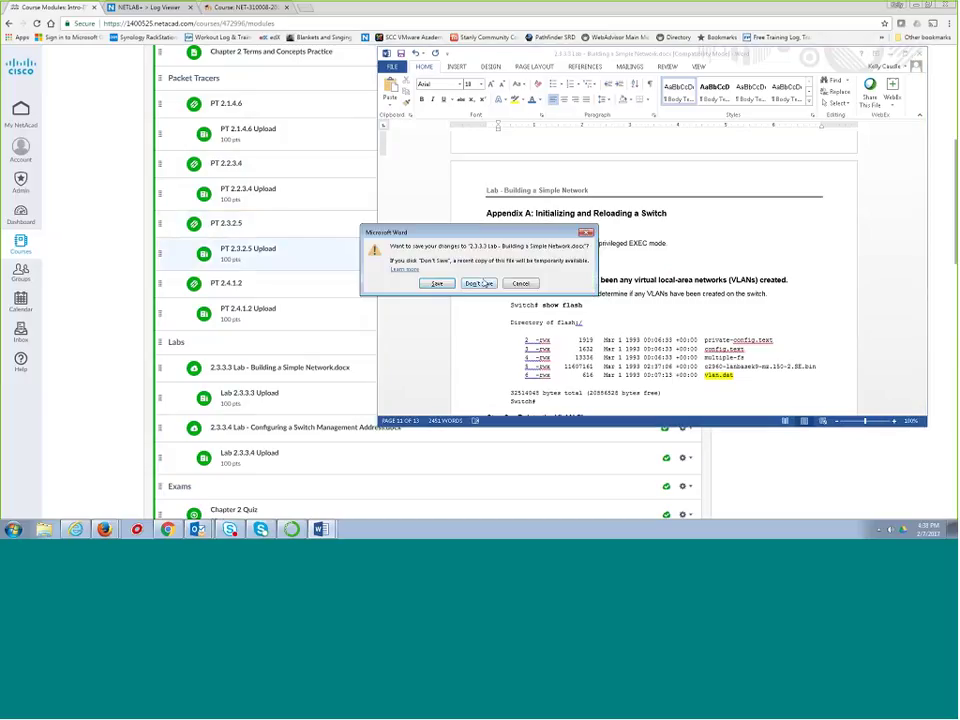
pyautogui.click(519, 283)
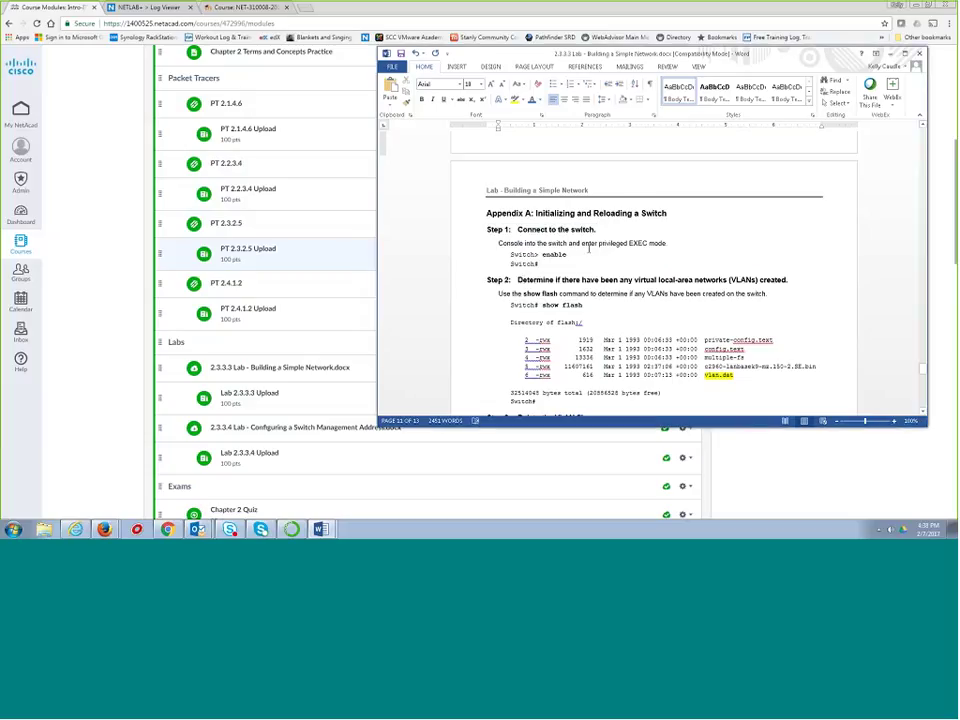
# Step: Switch to the NetAcad course modules in Chrome and review Chapter 2's packet tracers, labs and exams, glancing at the Moodle course page
pyautogui.click(261, 248)
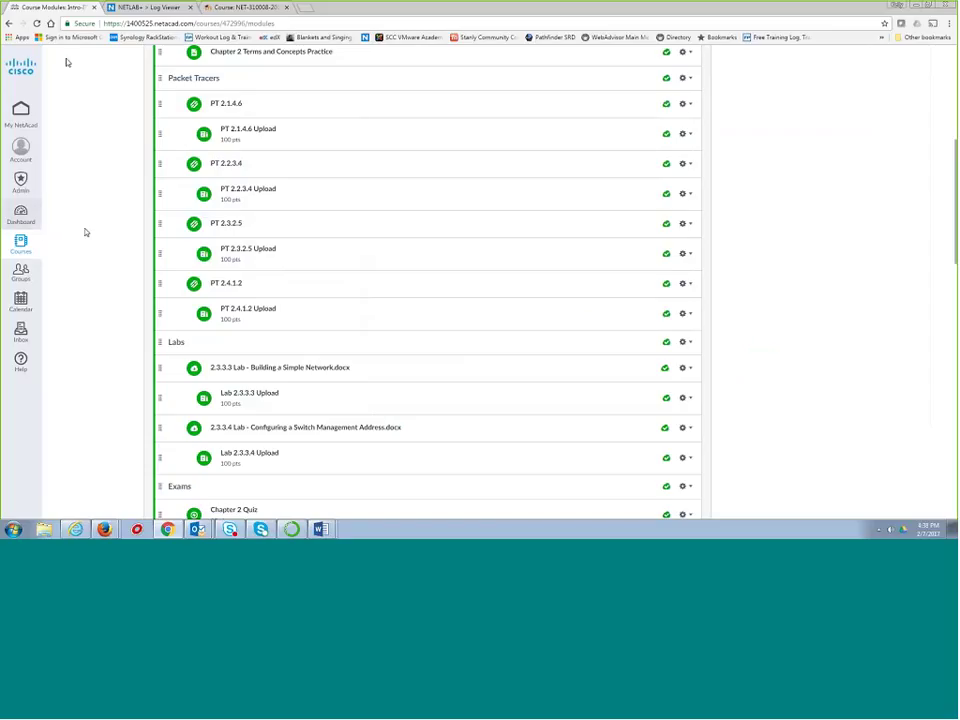
pyautogui.scroll(3, 86, 231)
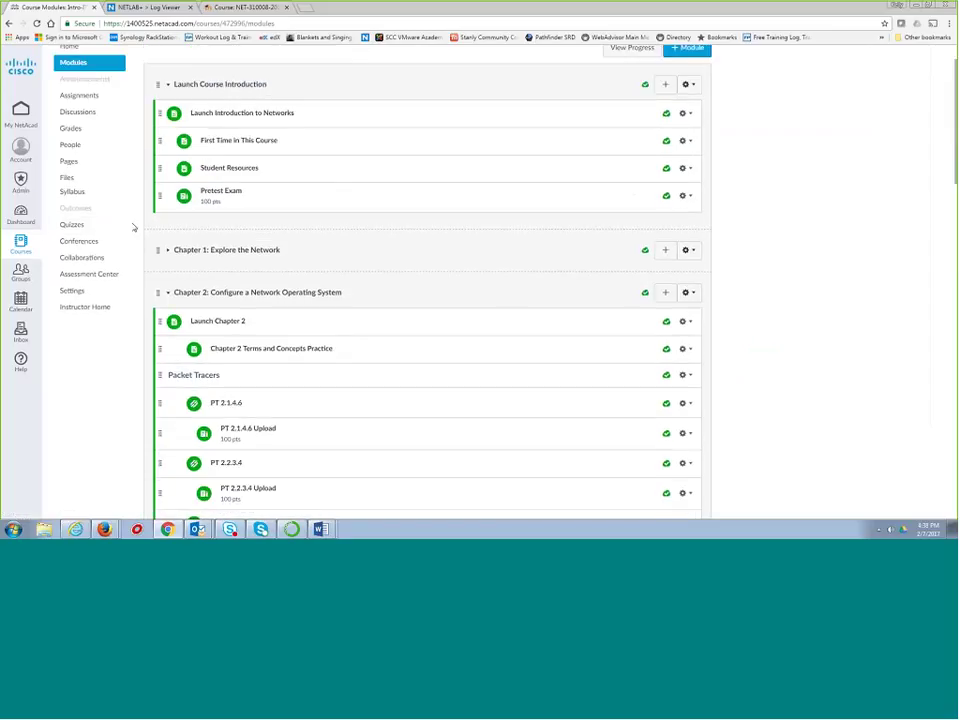
pyautogui.scroll(-4, 134, 228)
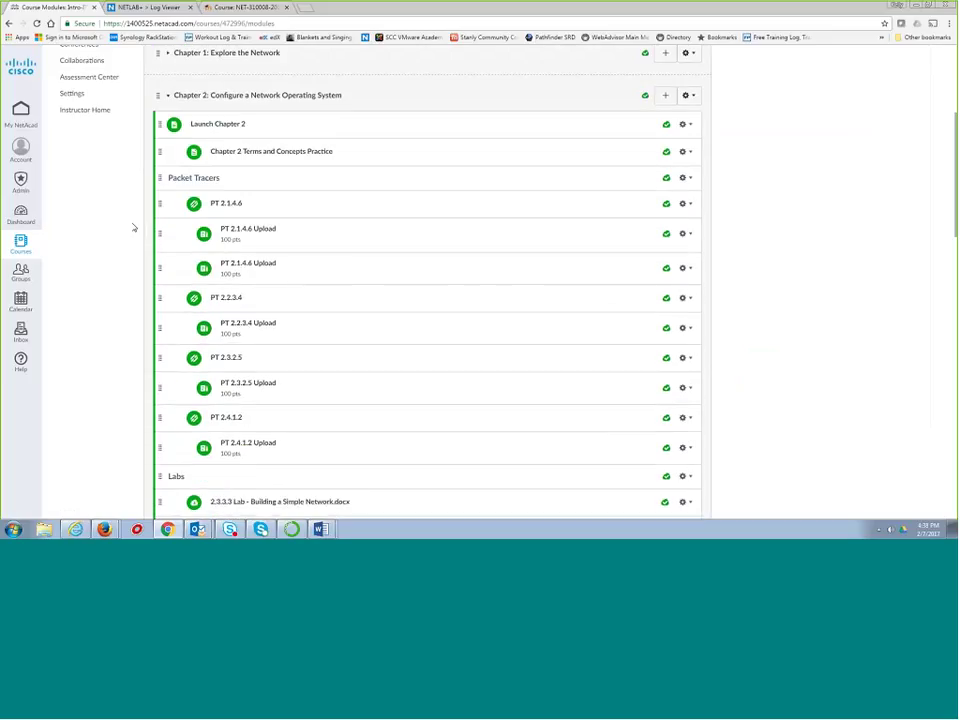
pyautogui.scroll(-1, 134, 228)
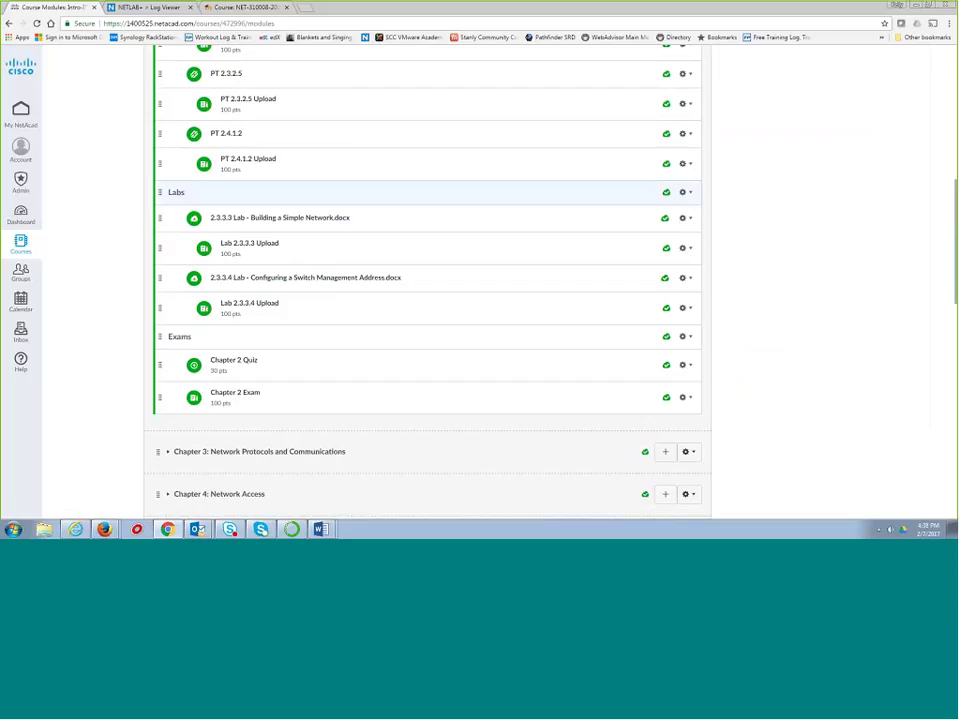
pyautogui.hotkey('ctrl', '3')
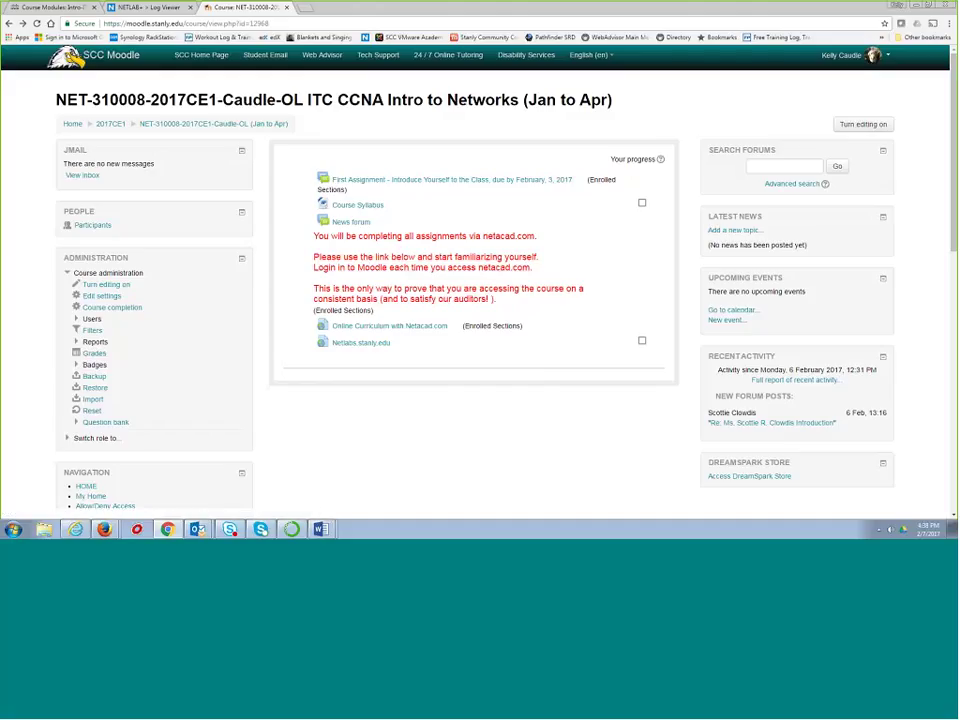
pyautogui.hotkey('ctrl', '1')
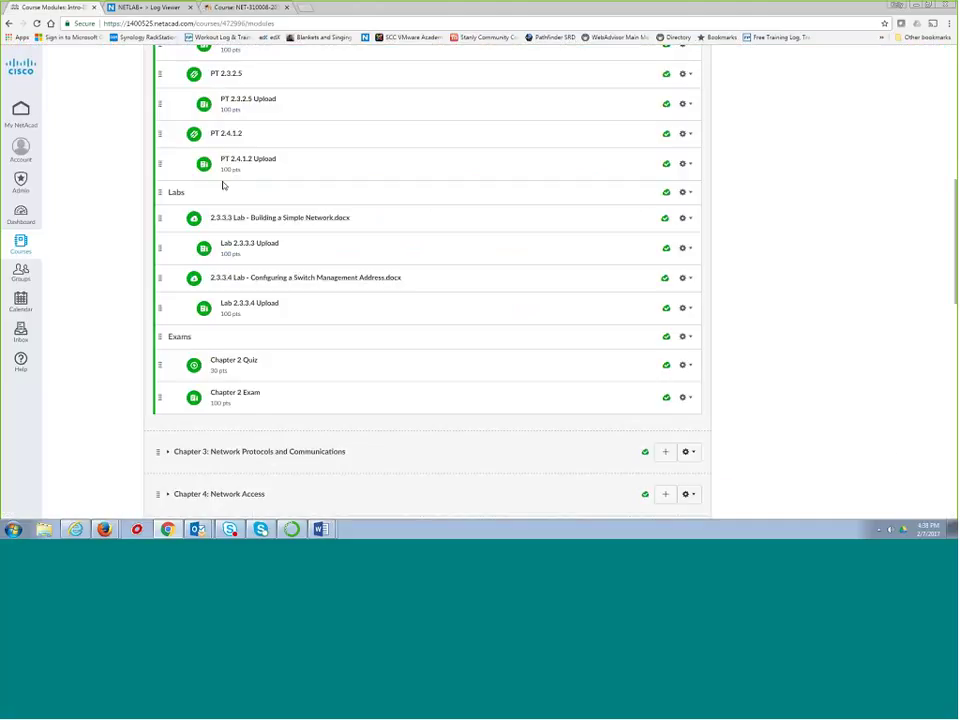
pyautogui.scroll(5, 118, 229)
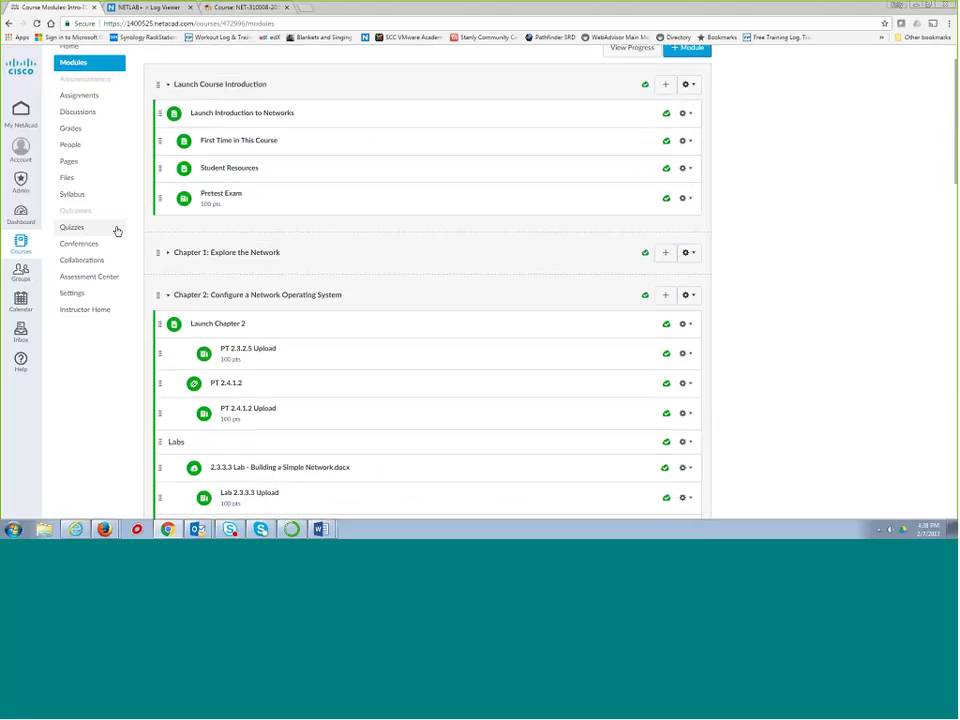
pyautogui.scroll(-1, 245, 210)
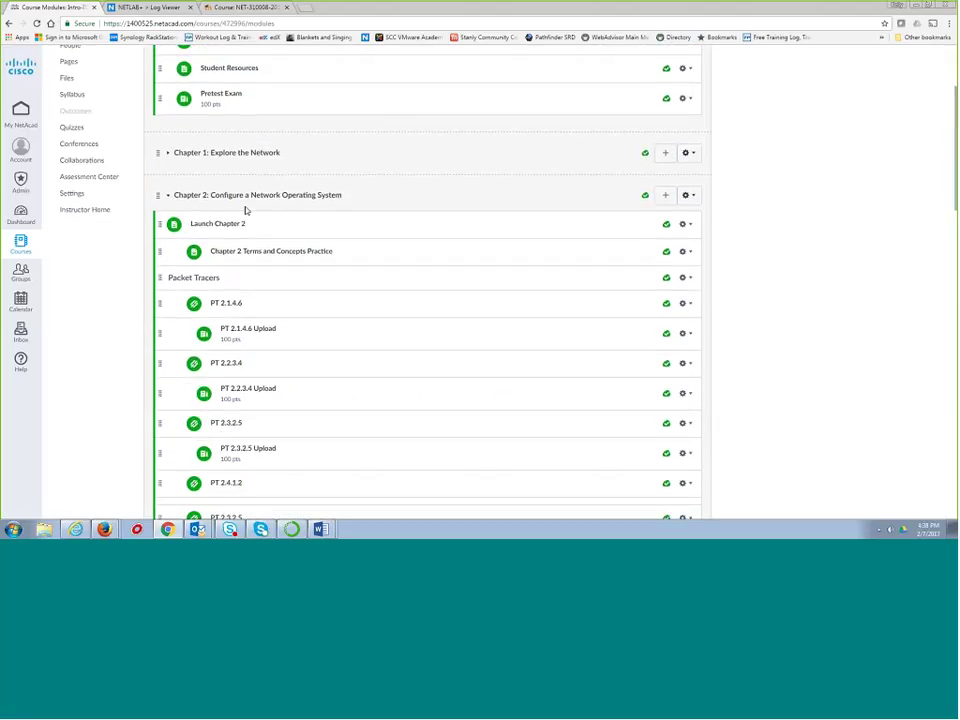
# Step: Launch the Chapter 2 curriculum from the course modules and page forward to 2.1.2.1 Access Methods
pyautogui.click(230, 228)
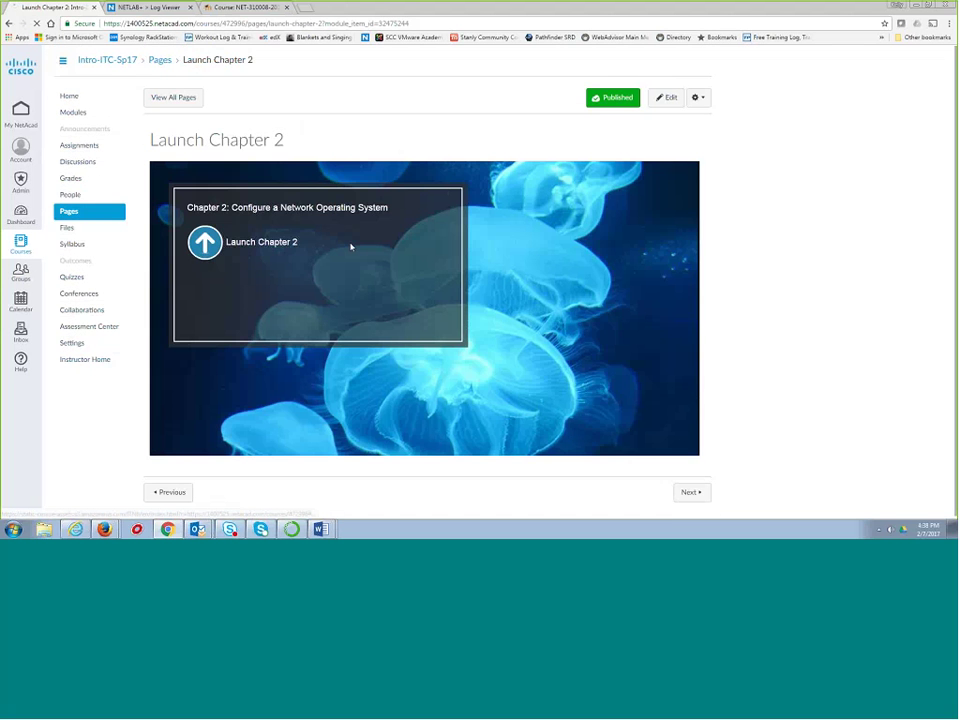
pyautogui.click(206, 243)
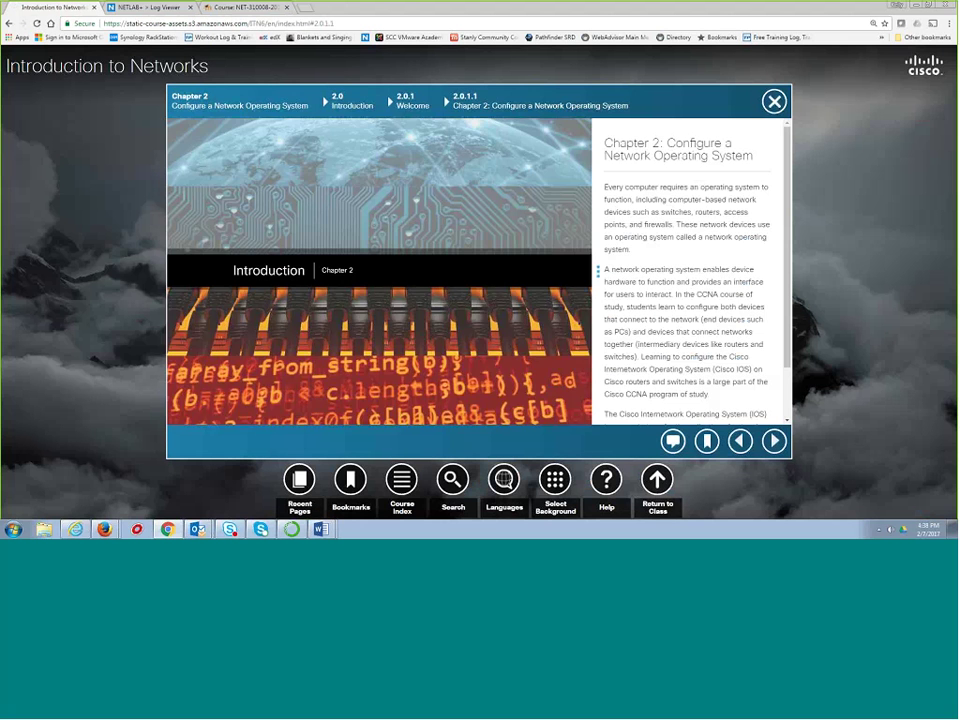
pyautogui.click(773, 441)
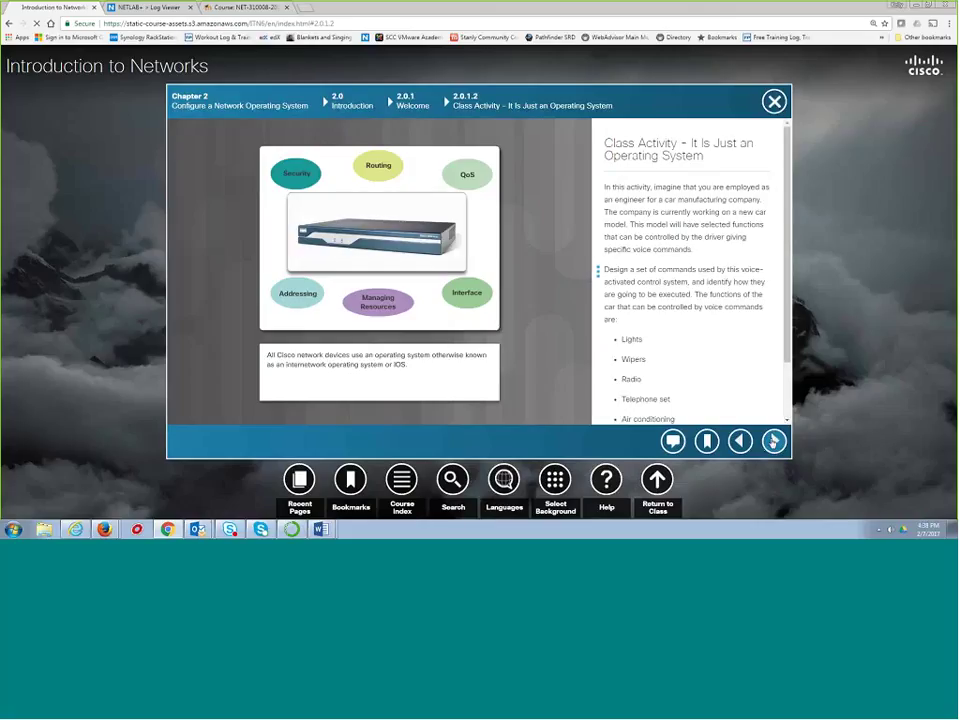
pyautogui.click(773, 441)
pyautogui.click(775, 441)
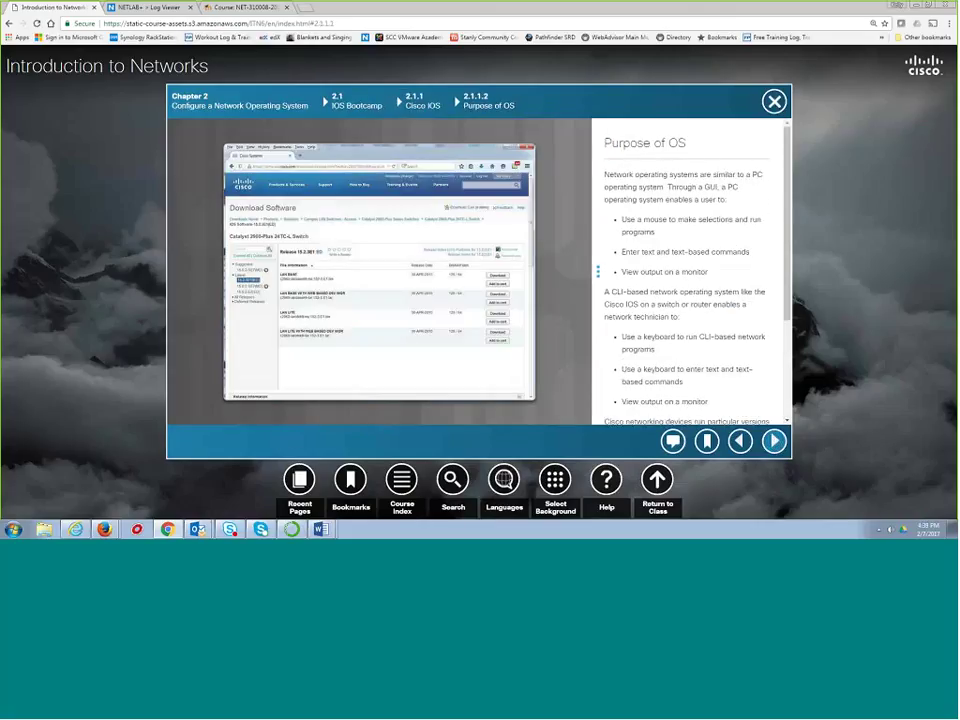
pyautogui.click(774, 441)
# Step: Read about the CLI access methods and view the SSH and Telnet descriptions
pyautogui.scroll(-3, 767, 418)
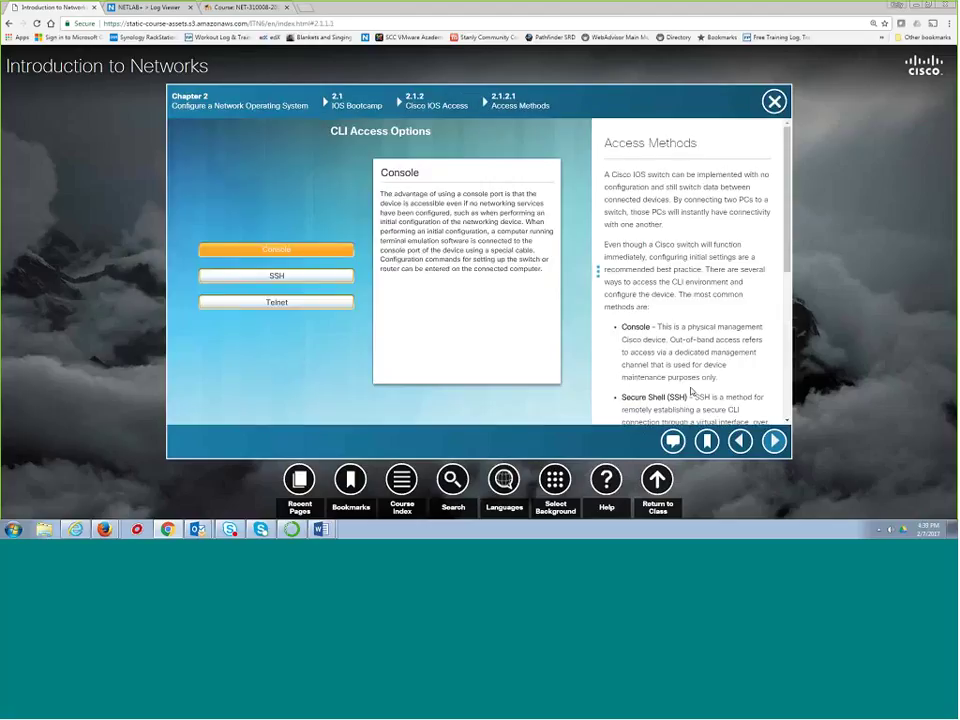
pyautogui.click(289, 275)
pyautogui.click(287, 301)
pyautogui.click(289, 275)
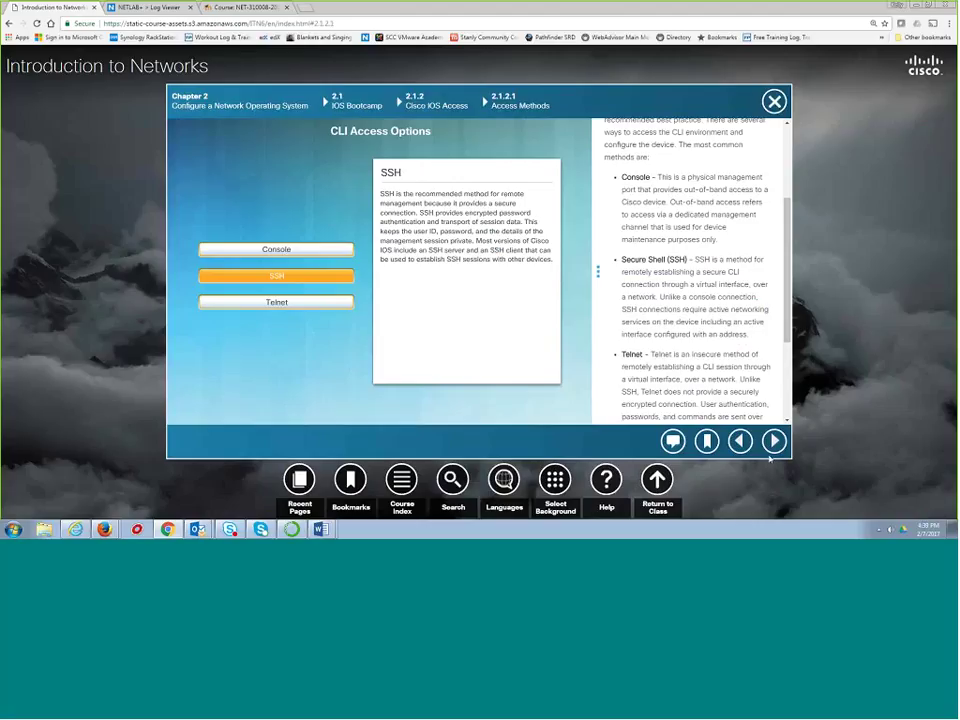
# Step: View the PuTTY, Tera Term and SecureCRT figures on terminal emulation programs and advance to the Access Methods activity
pyautogui.click(774, 441)
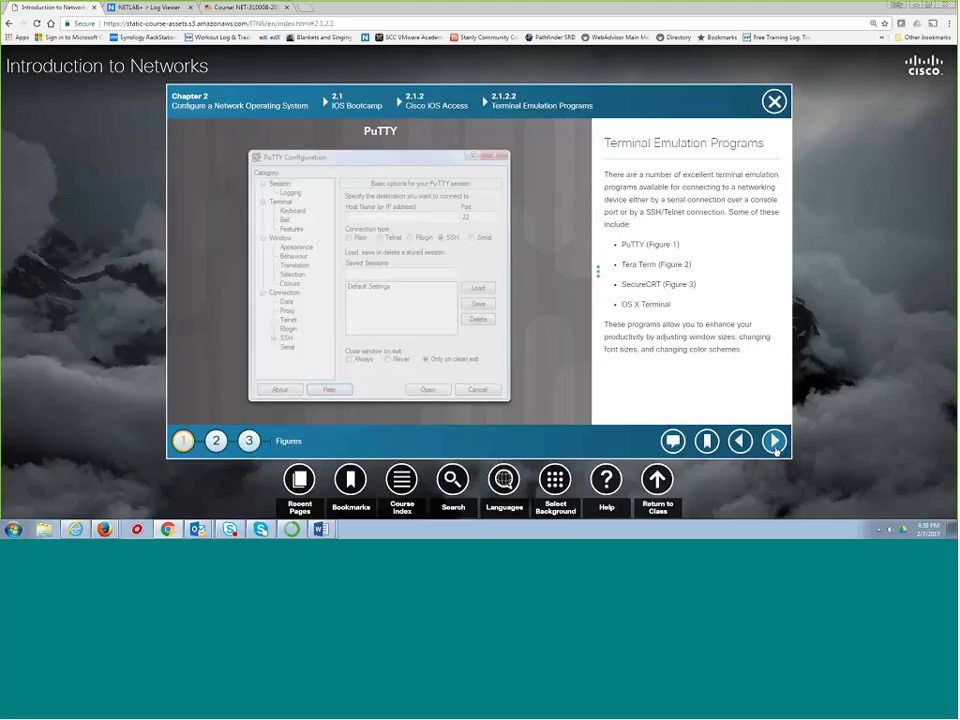
pyautogui.click(218, 440)
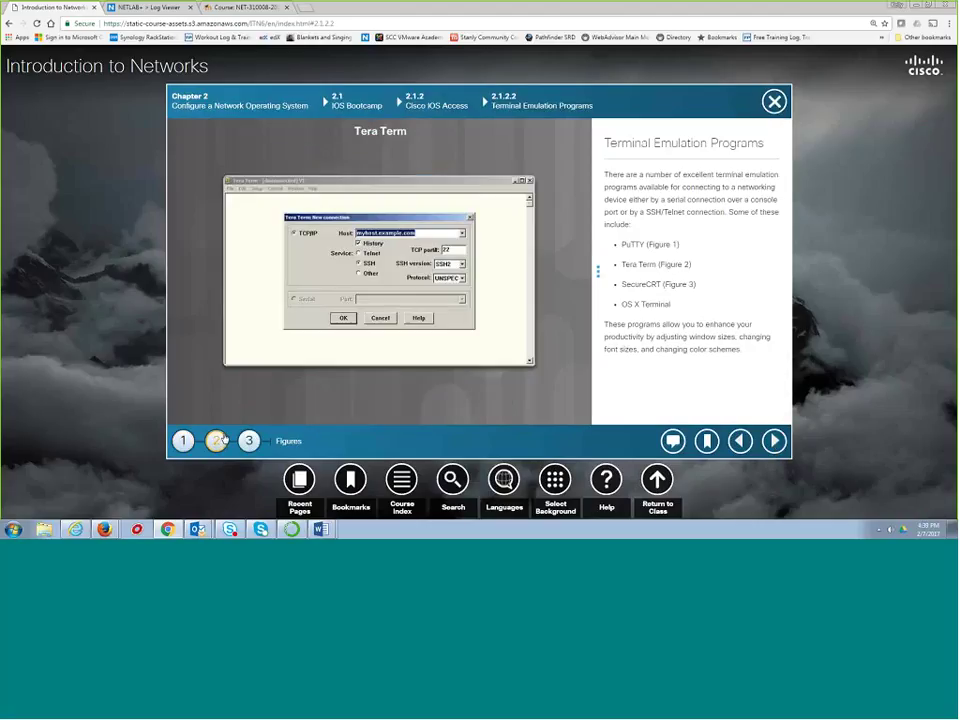
pyautogui.click(249, 440)
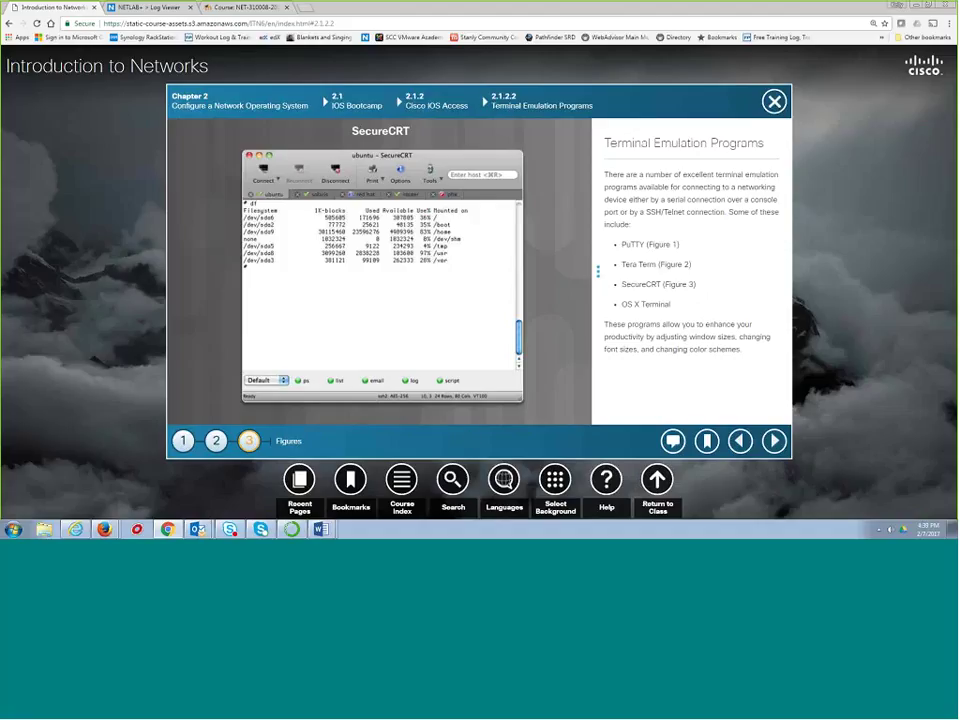
pyautogui.click(774, 441)
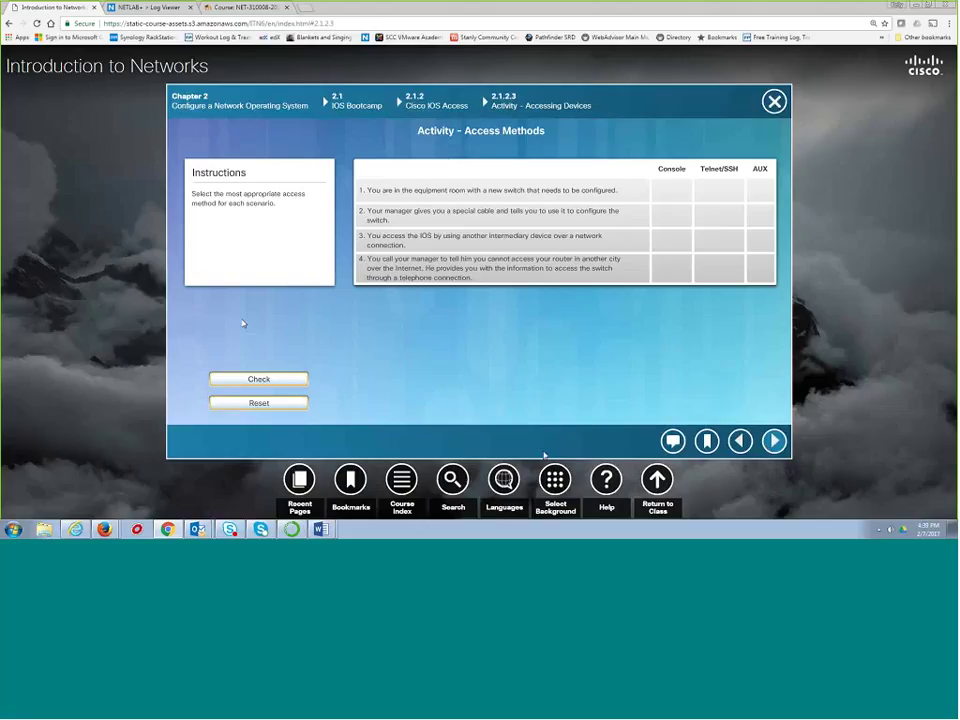
# Step: View the course index and the full Introduction to Networks chapter list, returning to the class home page
pyautogui.click(405, 478)
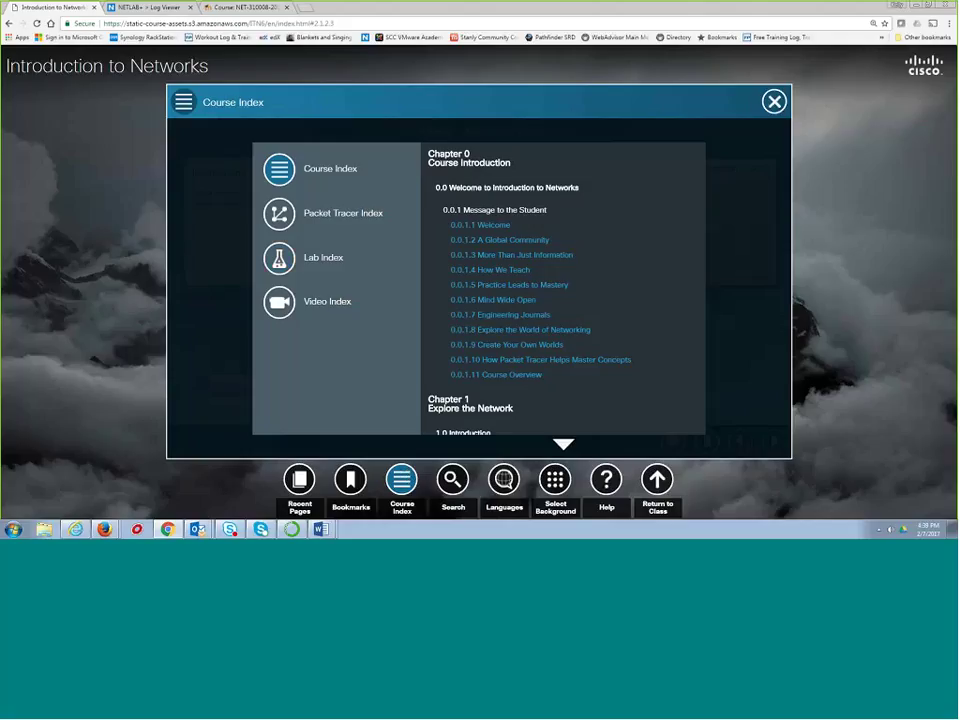
pyautogui.click(648, 483)
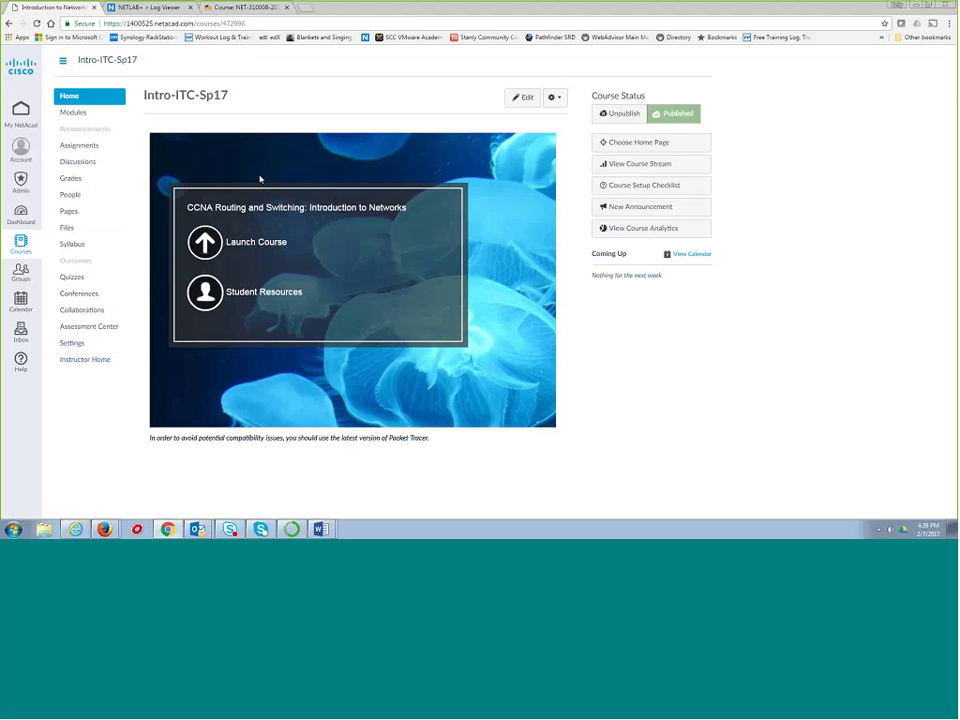
pyautogui.click(206, 243)
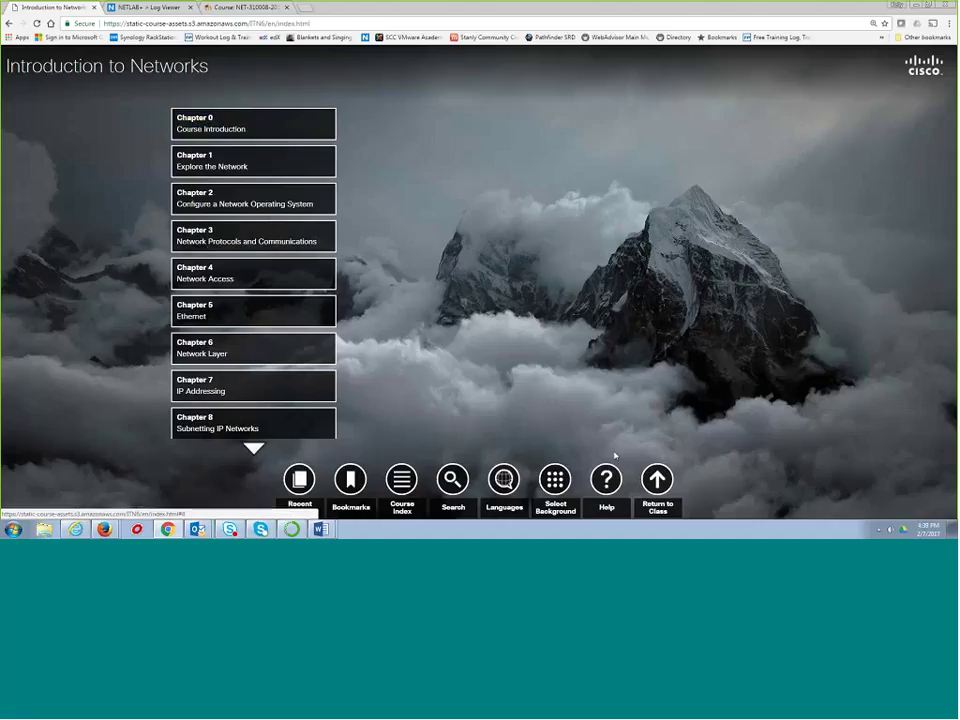
pyautogui.click(657, 480)
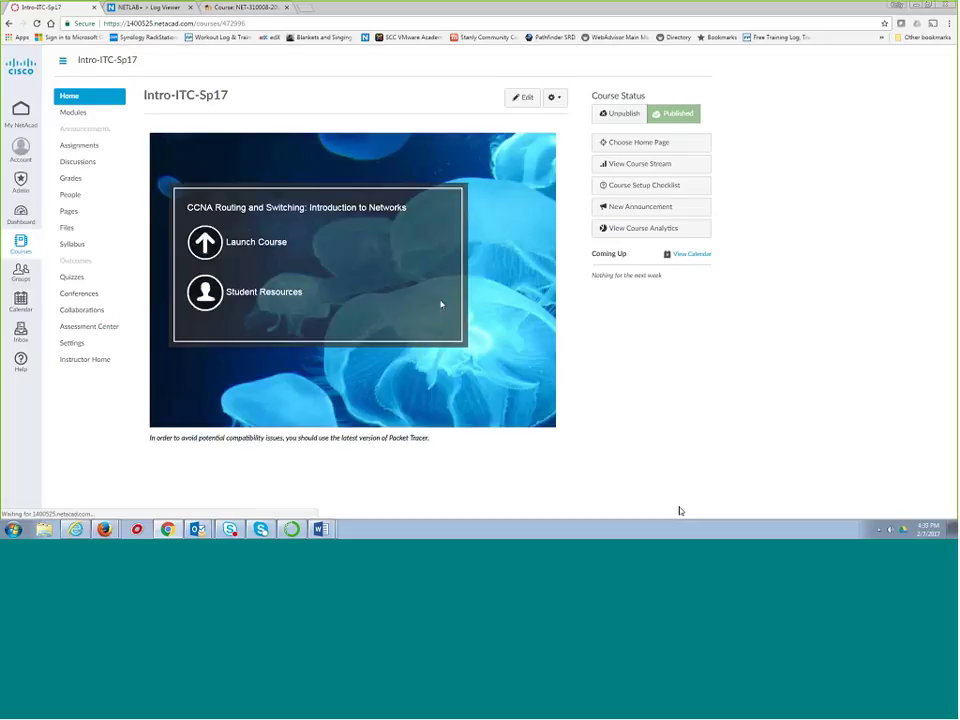
# Step: Reopen the course's Modules page, collapse the Chapter 2 module and toggle the Chapter 1: Explore the Network module
pyautogui.click(88, 121)
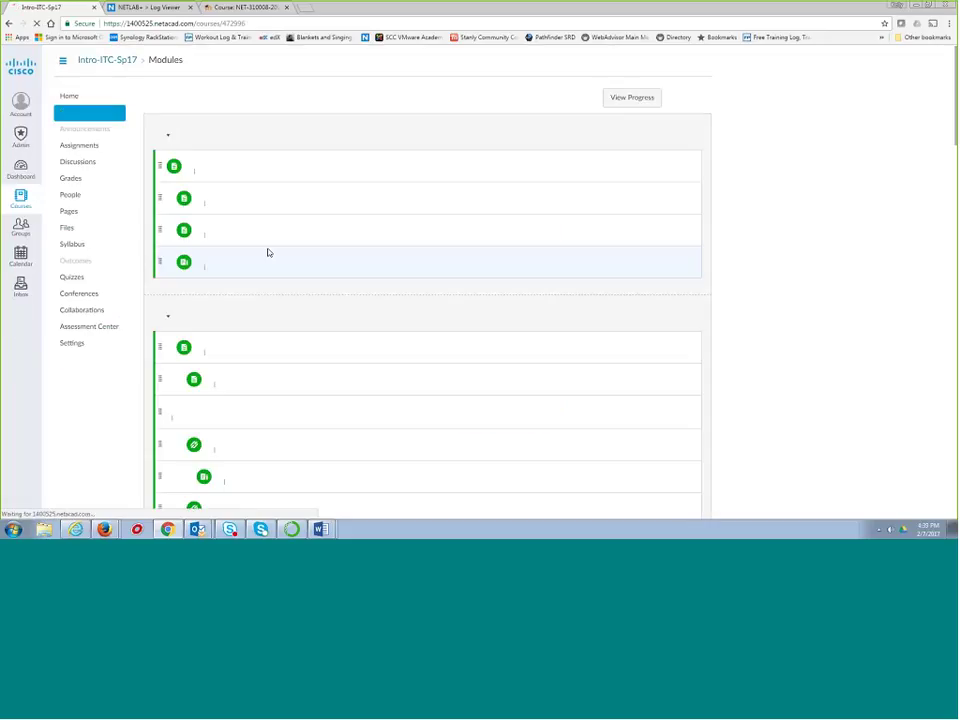
pyautogui.scroll(-1, 268, 252)
pyautogui.scroll(-10, 268, 252)
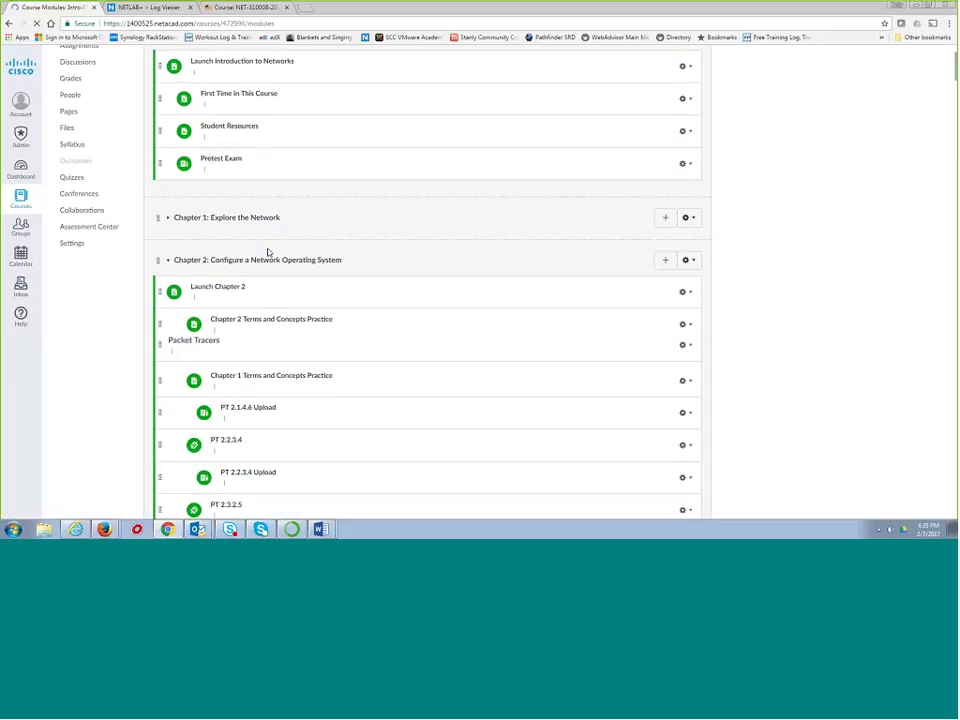
pyautogui.scroll(10, 272, 253)
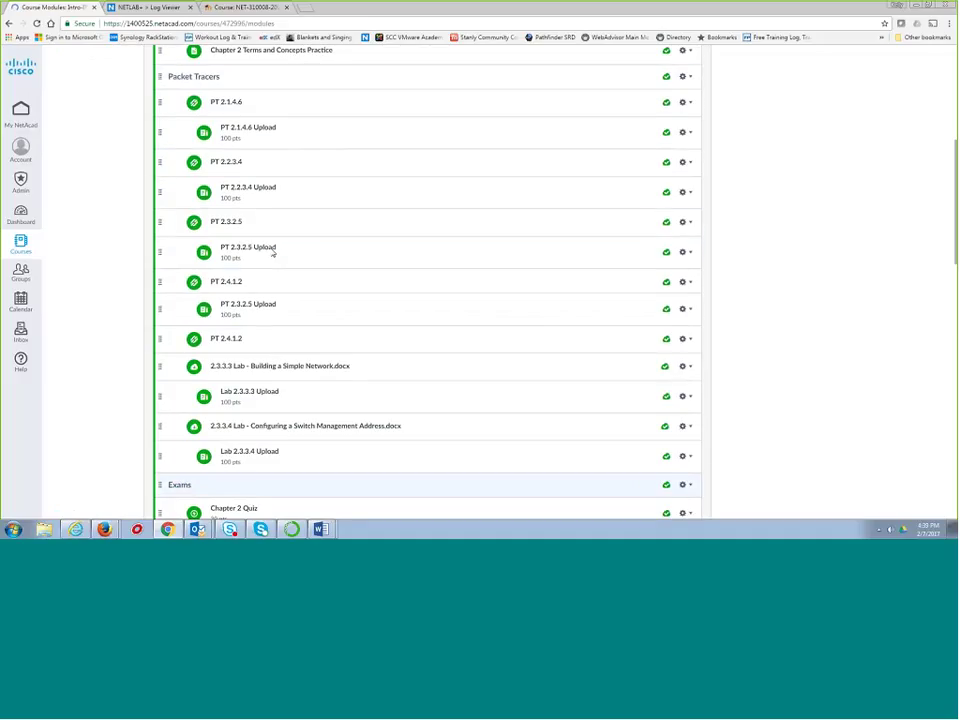
pyautogui.click(167, 247)
pyautogui.click(167, 203)
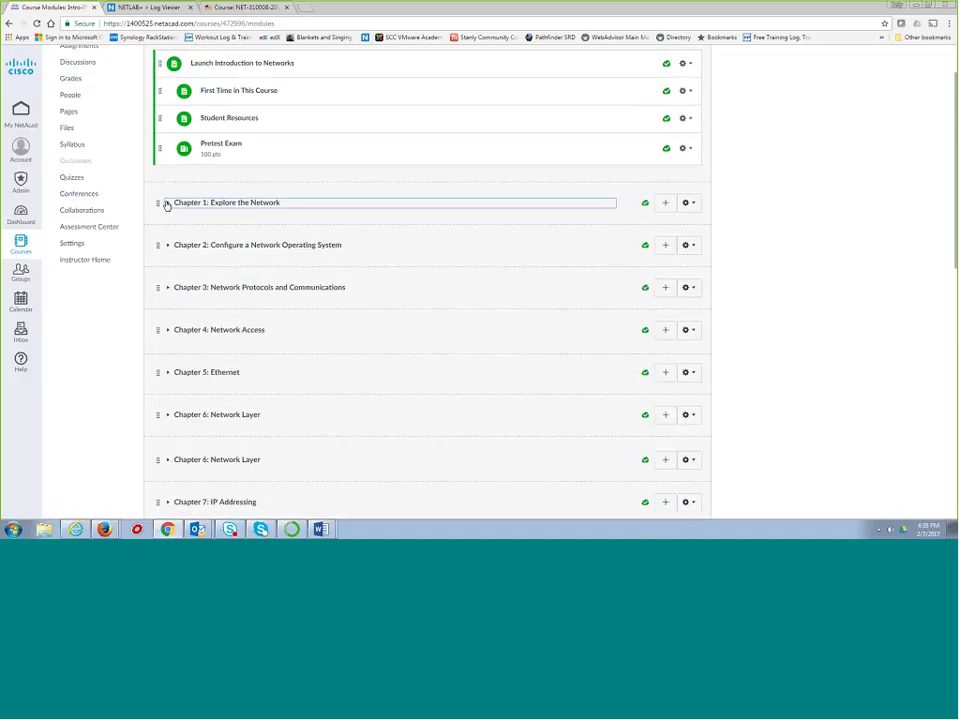
# Step: Launch Chapter 1: Explore the Network and page through the curriculum to the Technology Then and Now page
pyautogui.click(218, 232)
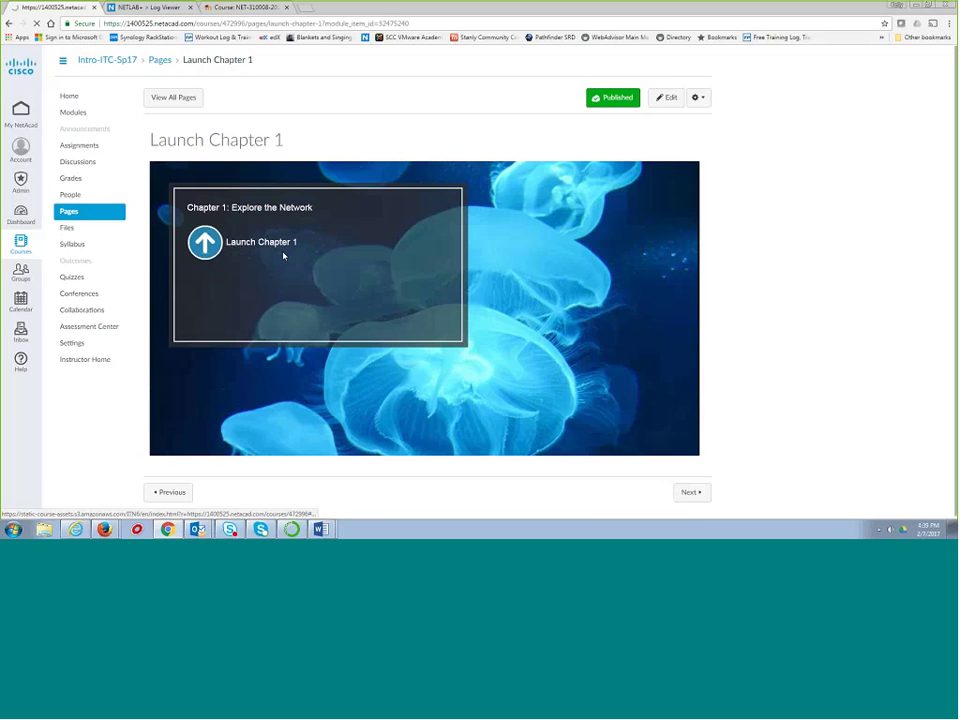
pyautogui.click(283, 254)
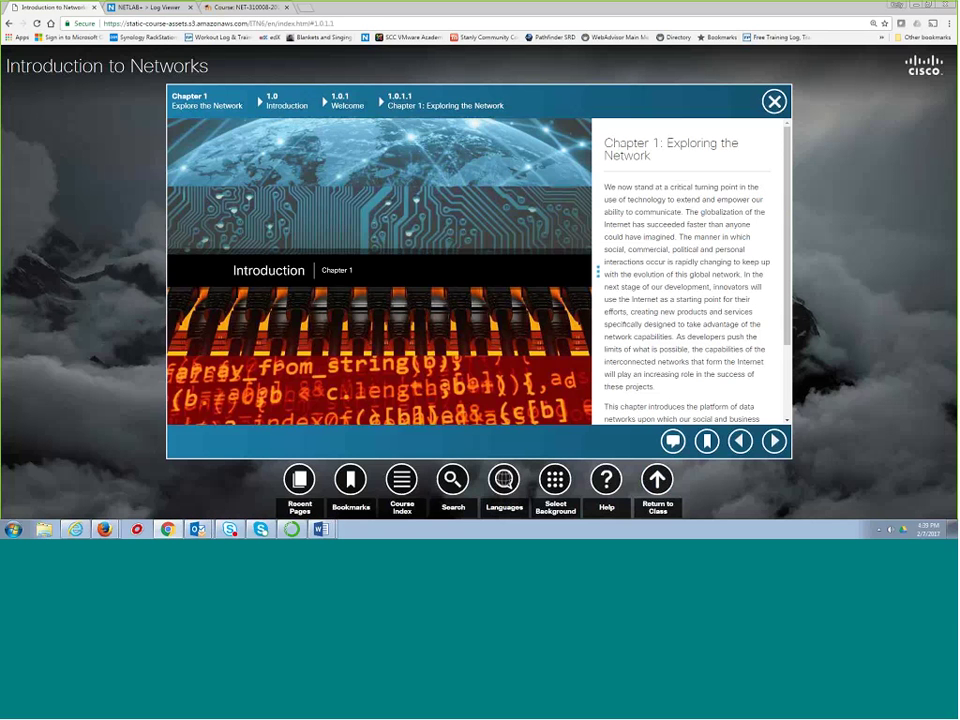
pyautogui.click(774, 441)
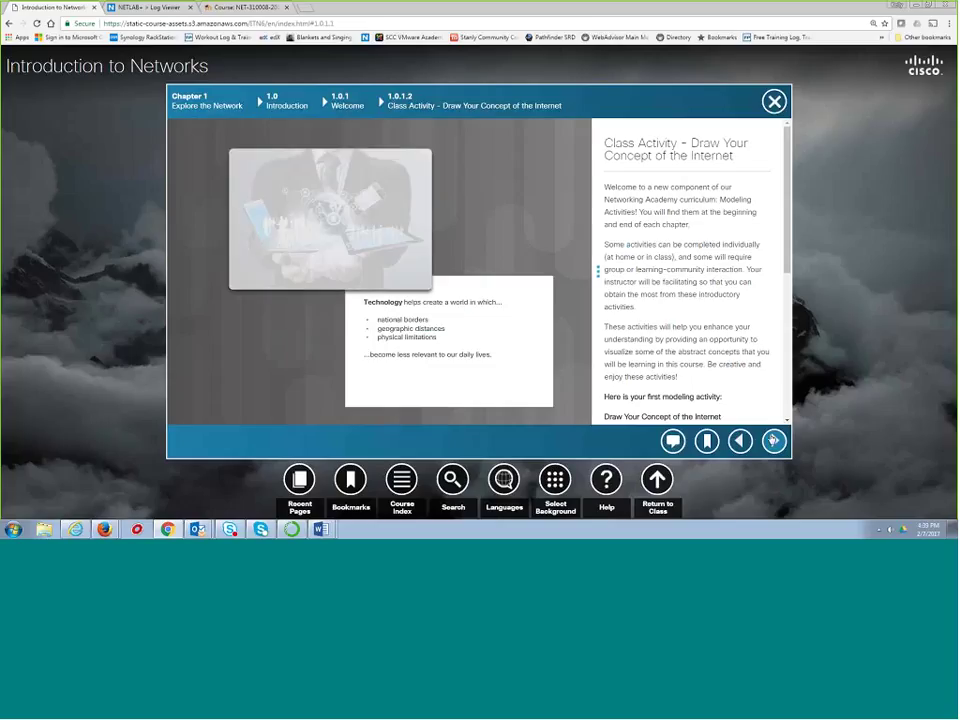
pyautogui.click(774, 441)
pyautogui.click(774, 441)
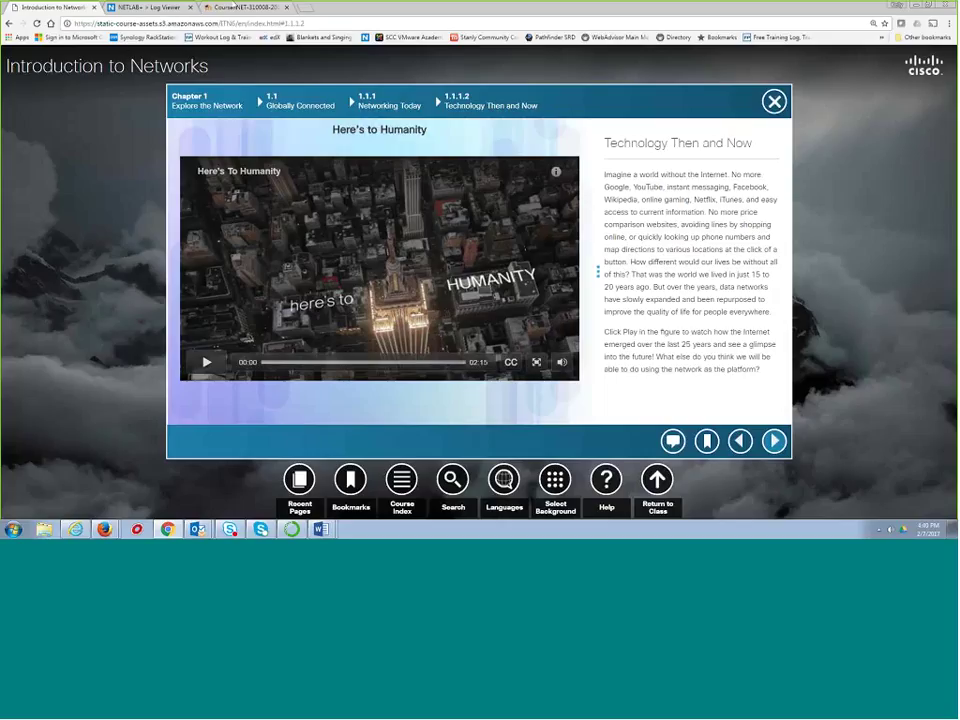
# Step: Check the Moodle course page for Intro to Networks and return to the NetAcad class home page
pyautogui.click(225, 8)
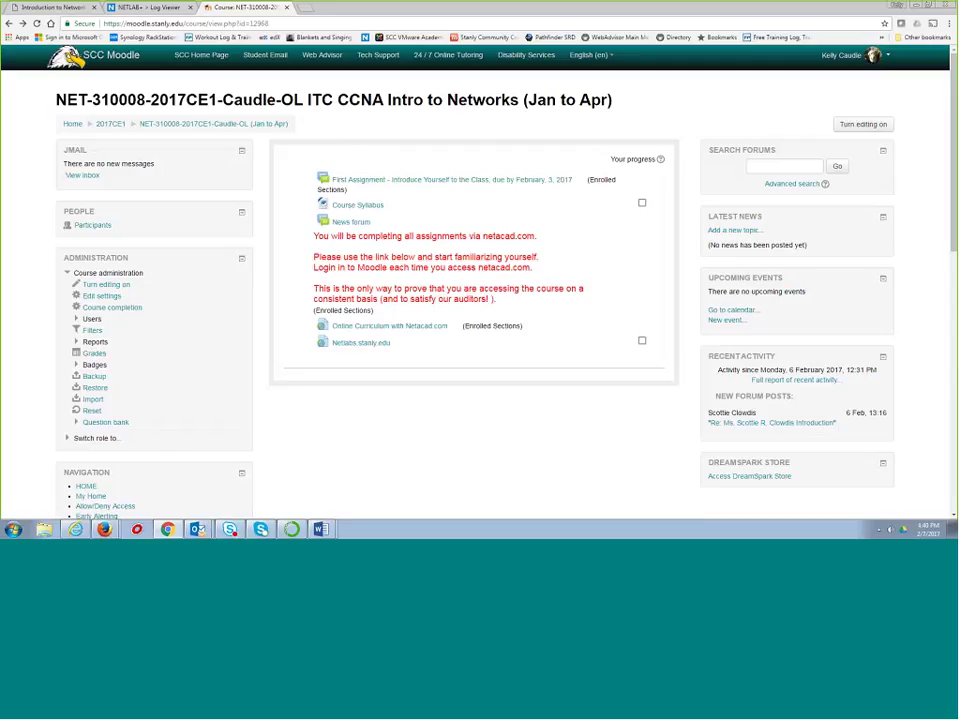
pyautogui.hotkey('ctrl', '1')
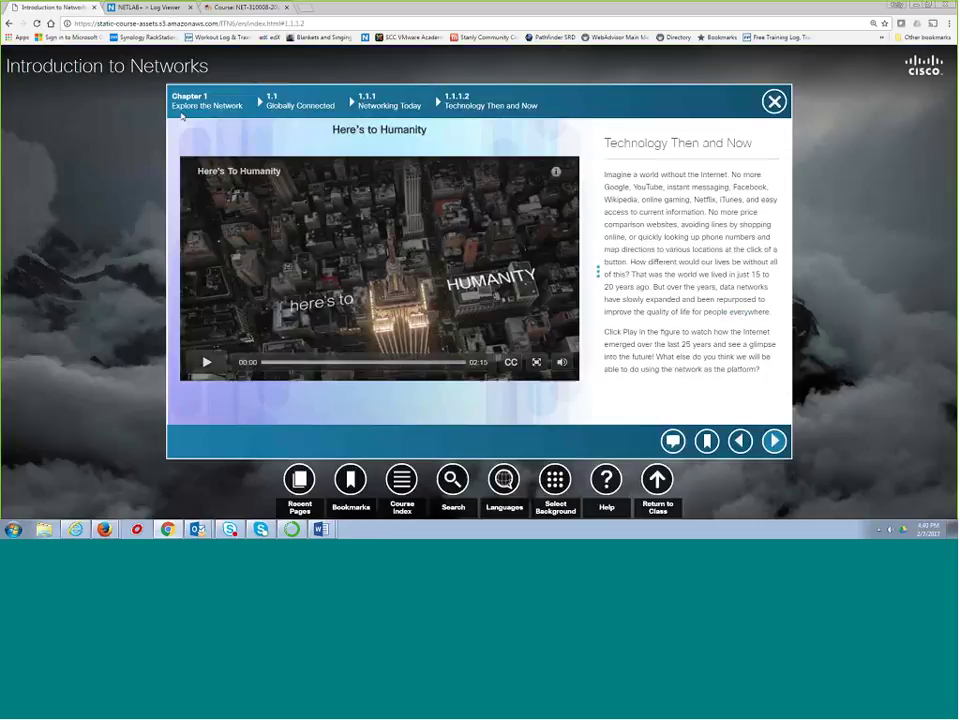
pyautogui.hotkey('alt', 'Left')
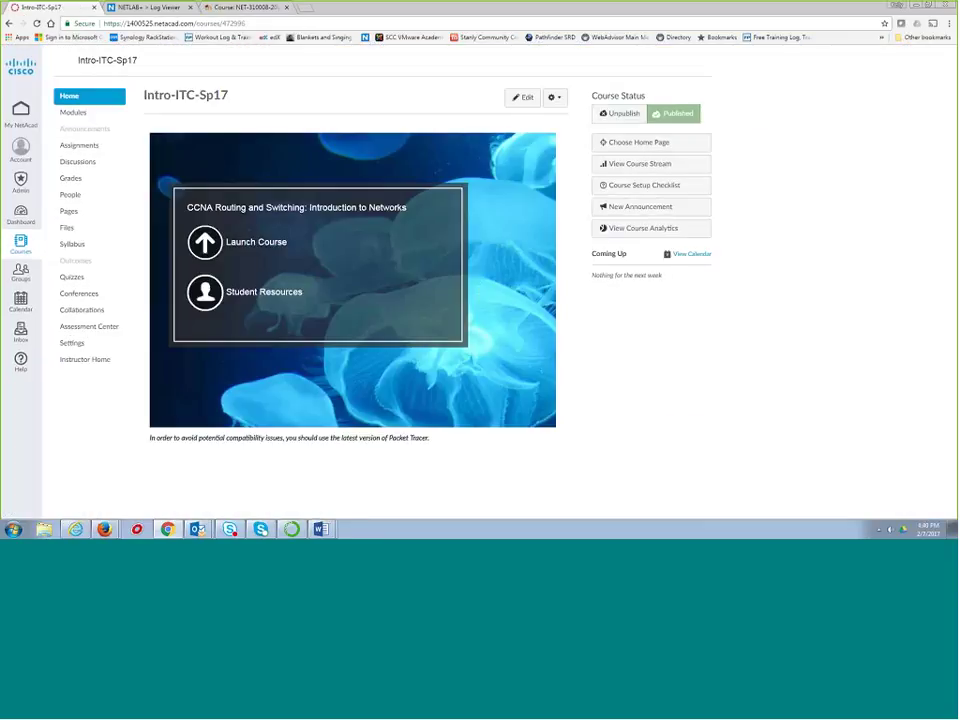
# Step: Review the Packet Tracers, Labs and Exams in the course's Chapter 1 module and expand the Chapter 2 module to its labs
pyautogui.click(74, 112)
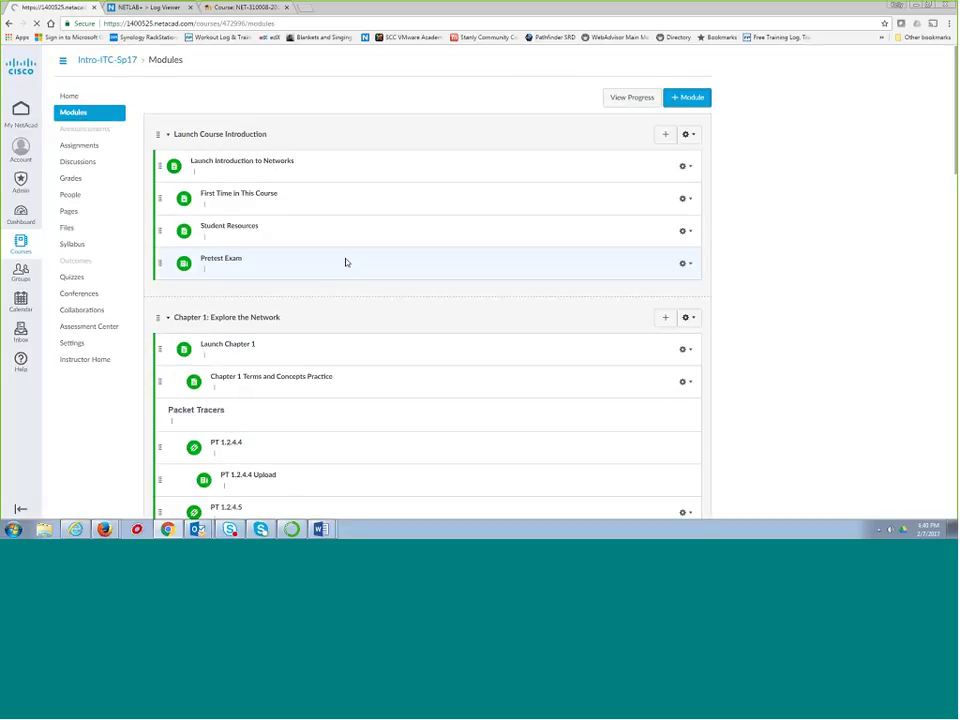
pyautogui.scroll(-2, 336, 261)
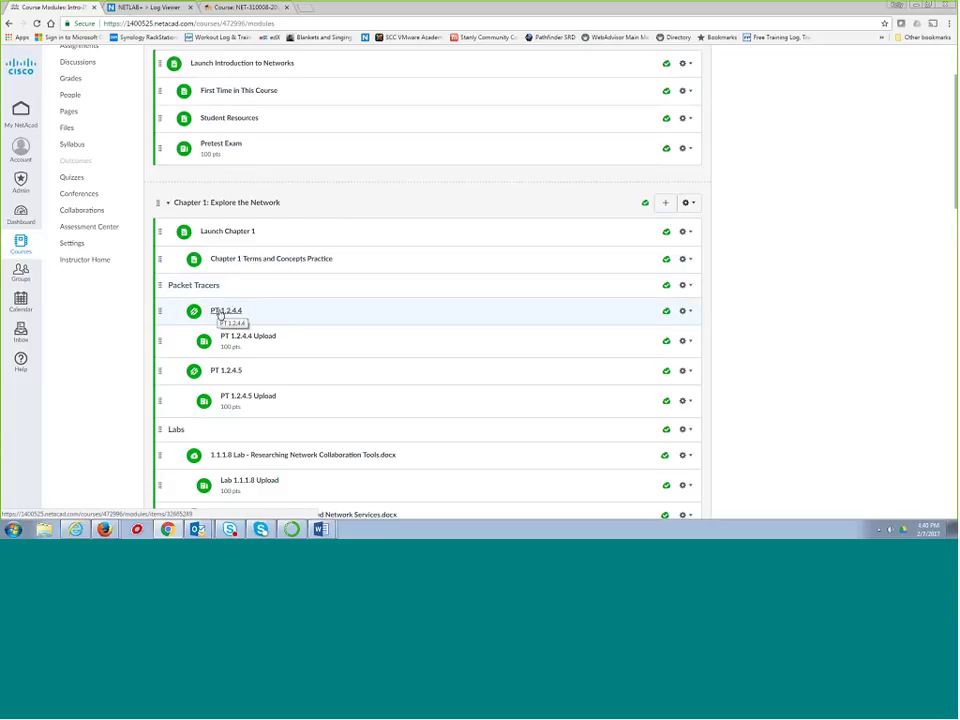
pyautogui.scroll(2, 218, 312)
pyautogui.scroll(-1, 220, 313)
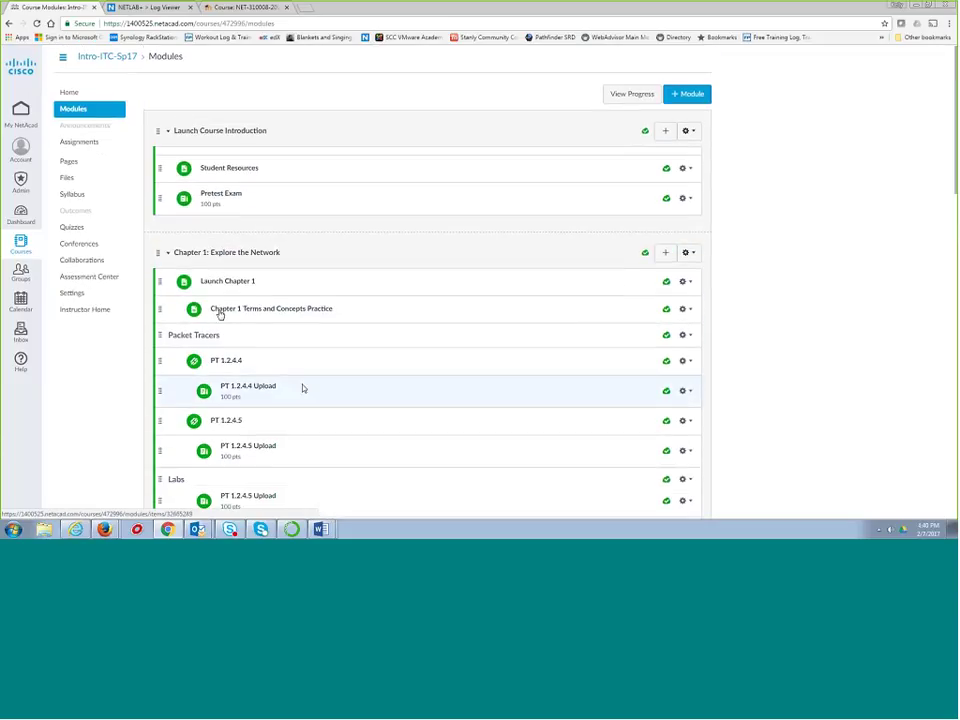
pyautogui.scroll(-3, 302, 388)
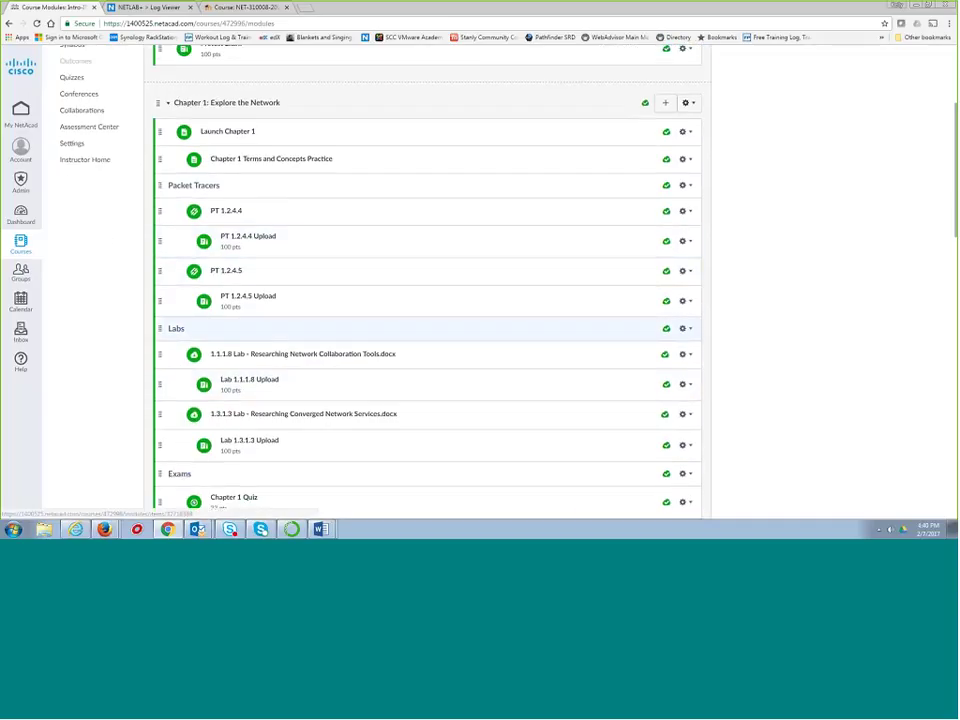
pyautogui.scroll(-1, 282, 320)
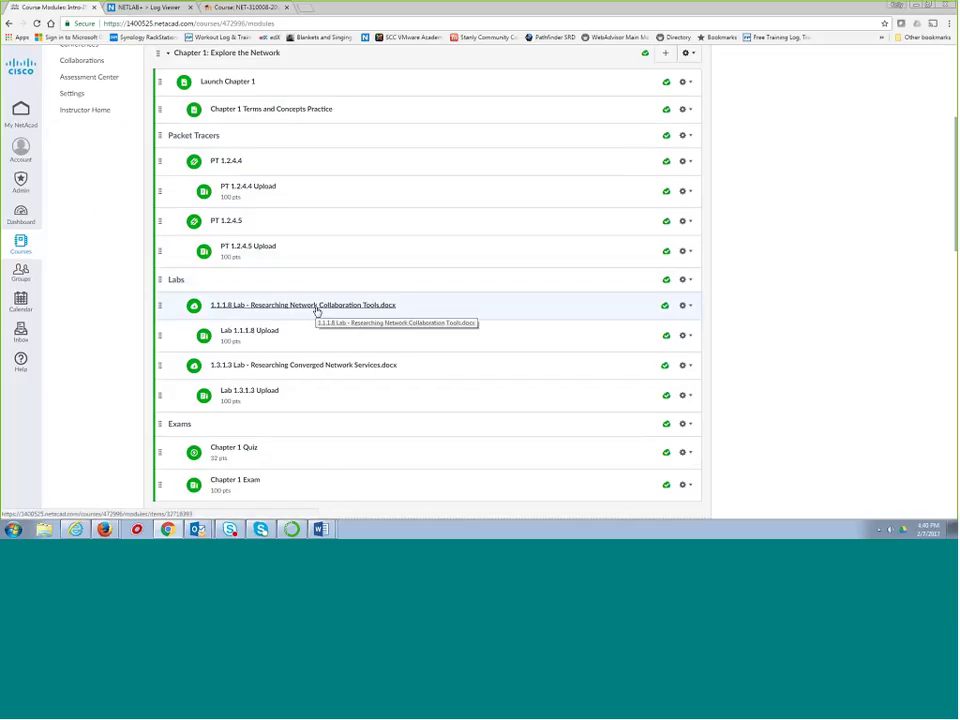
pyautogui.scroll(-6, 317, 311)
pyautogui.click(168, 240)
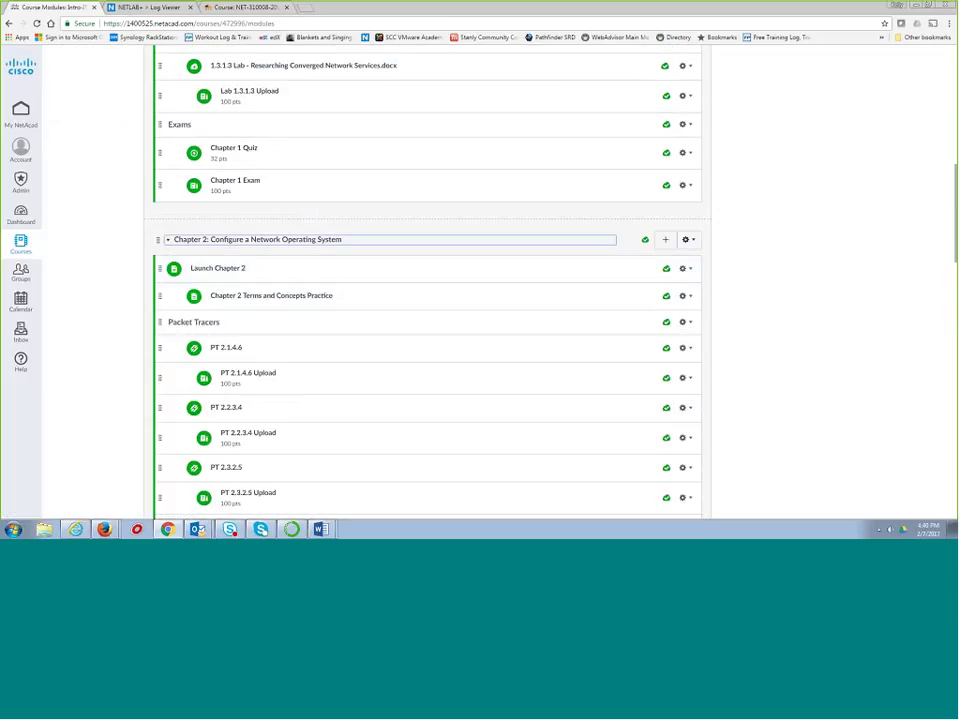
pyautogui.scroll(-5, 253, 375)
# Step: Switch to NETLAB+ and start scheduling a lab for the test student in the ITC-Intro-Sp17 class
pyautogui.click(148, 7)
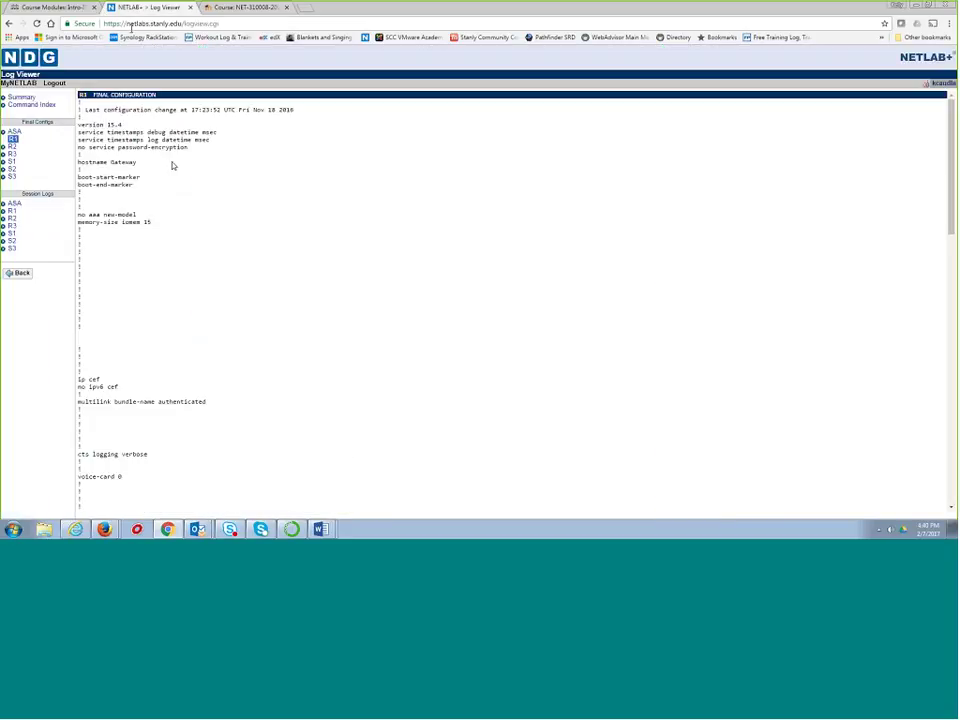
pyautogui.click(14, 62)
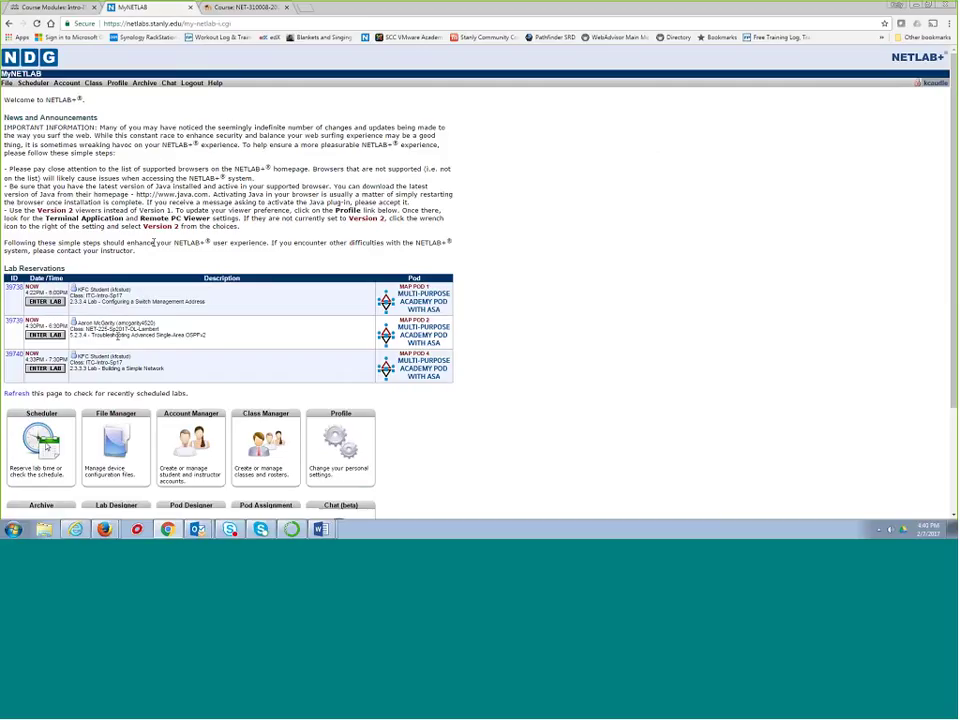
pyautogui.click(46, 448)
pyautogui.click(56, 238)
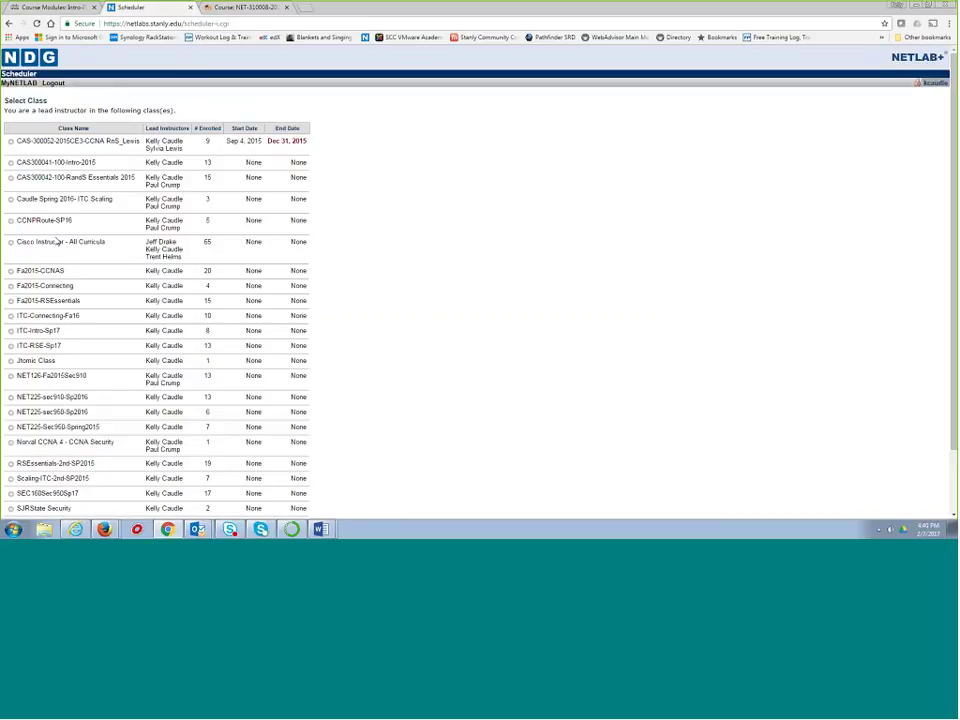
pyautogui.click(47, 331)
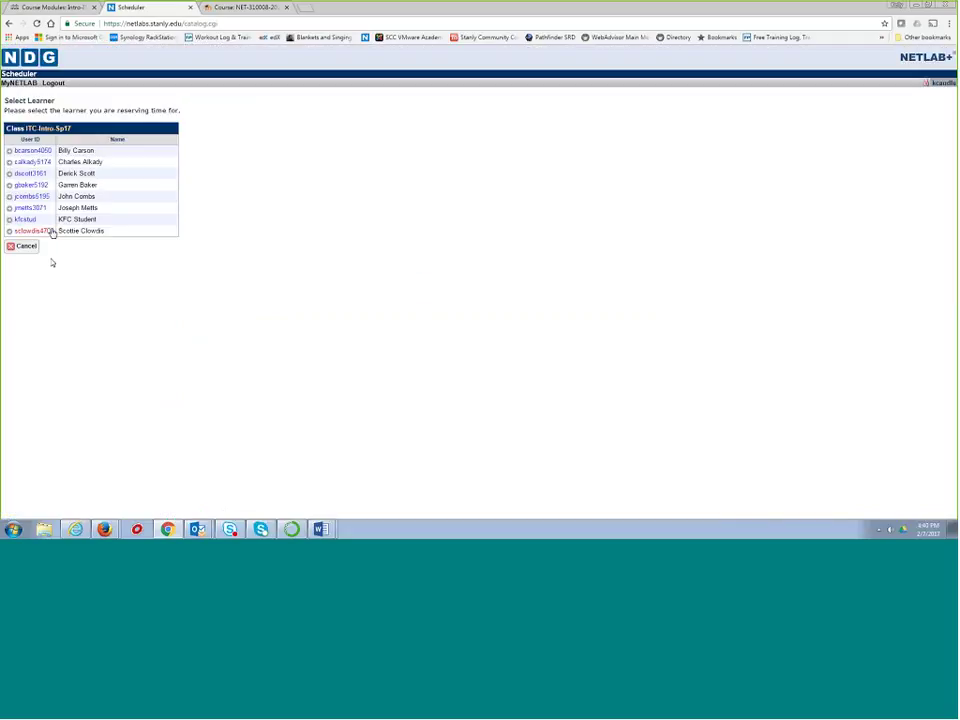
pyautogui.click(26, 219)
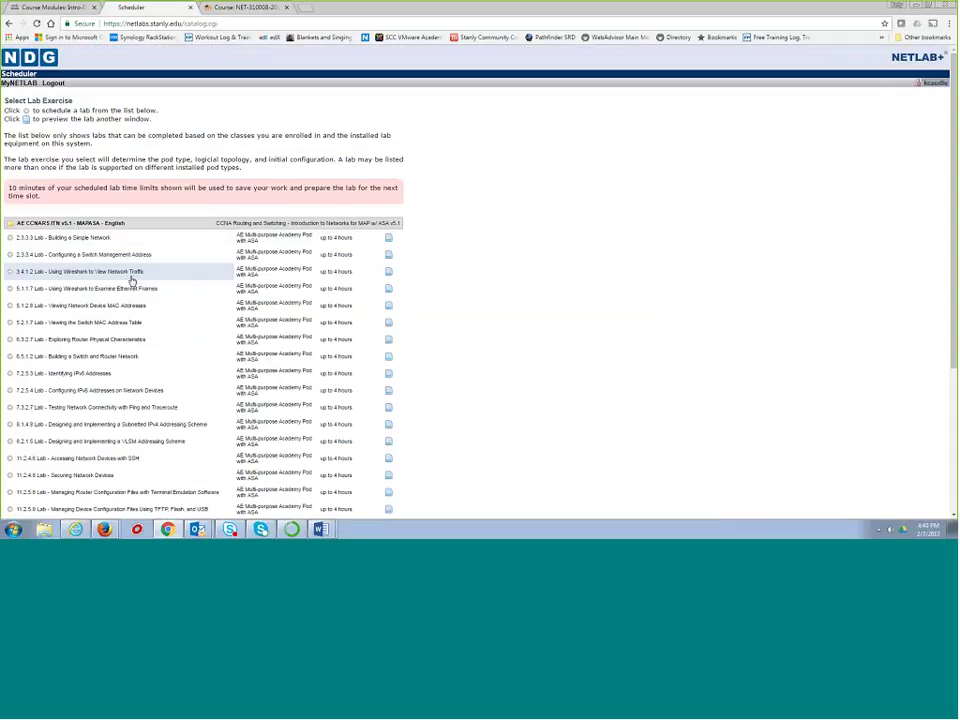
# Step: Look through the schedulable AE CCNARS ITN v5.1 and AE CCNAv6.0 Bridging lab exercises
pyautogui.scroll(-1, 131, 281)
pyautogui.scroll(-1, 120, 279)
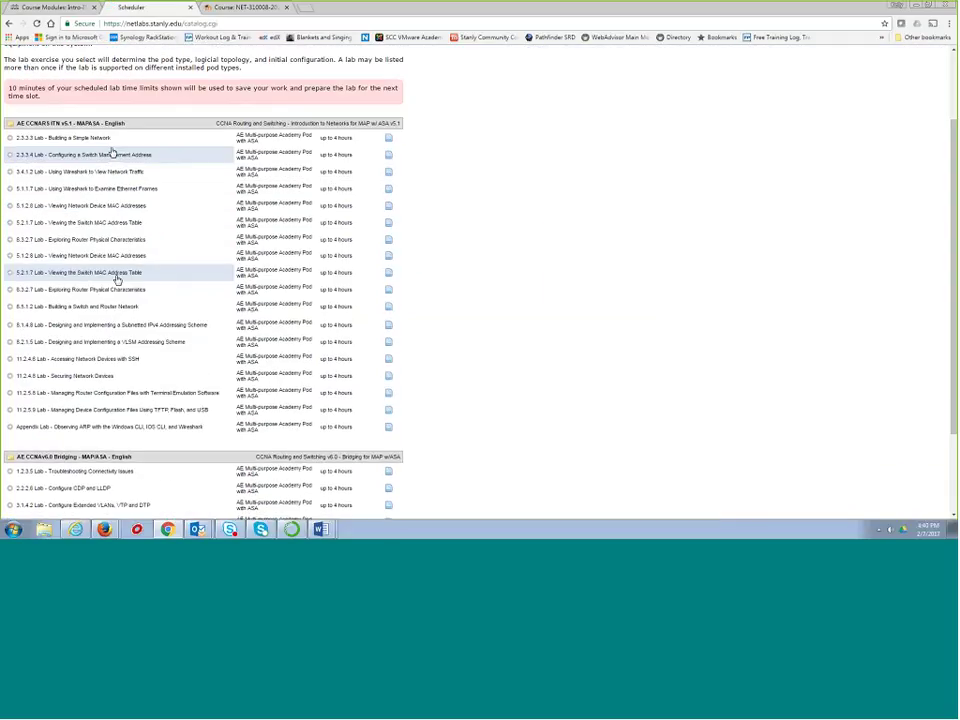
pyautogui.click(31, 143)
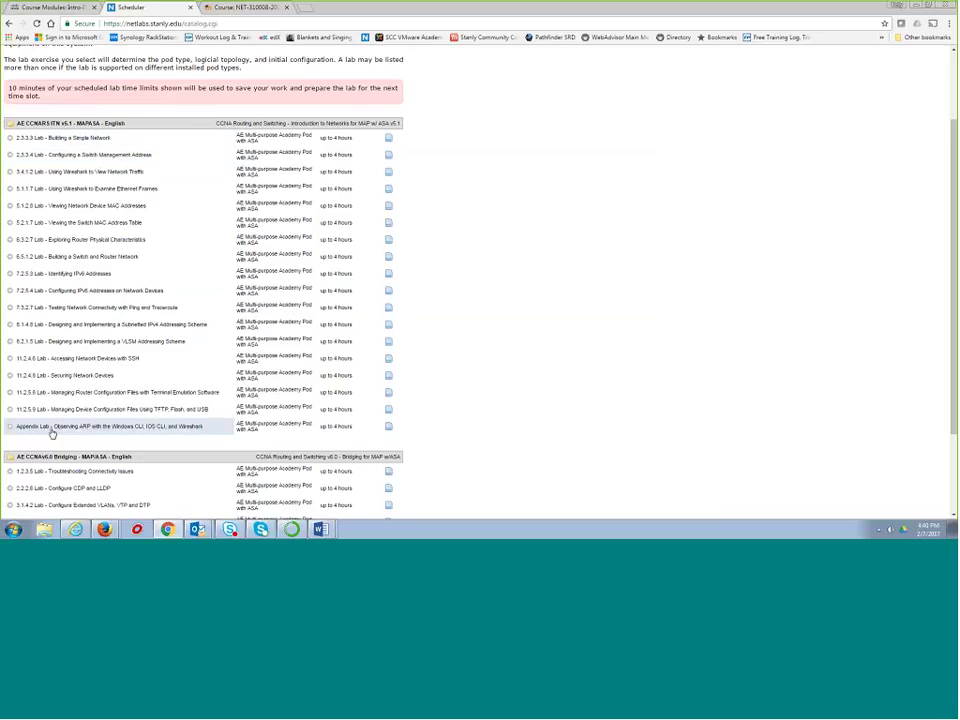
pyautogui.scroll(-2, 55, 430)
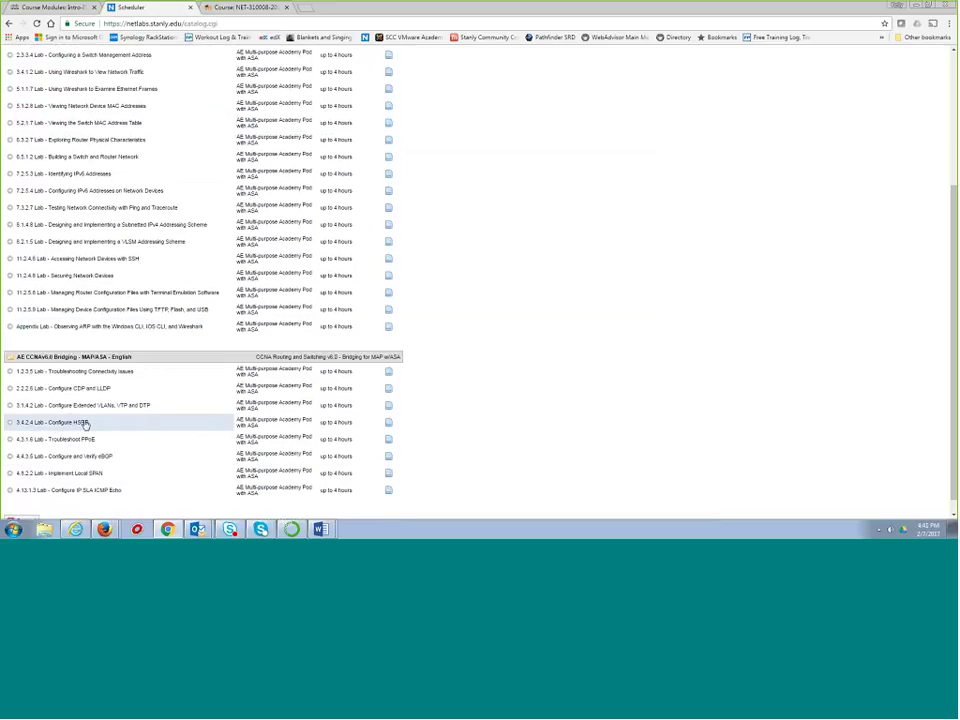
pyautogui.scroll(4, 85, 424)
pyautogui.scroll(-1, 85, 424)
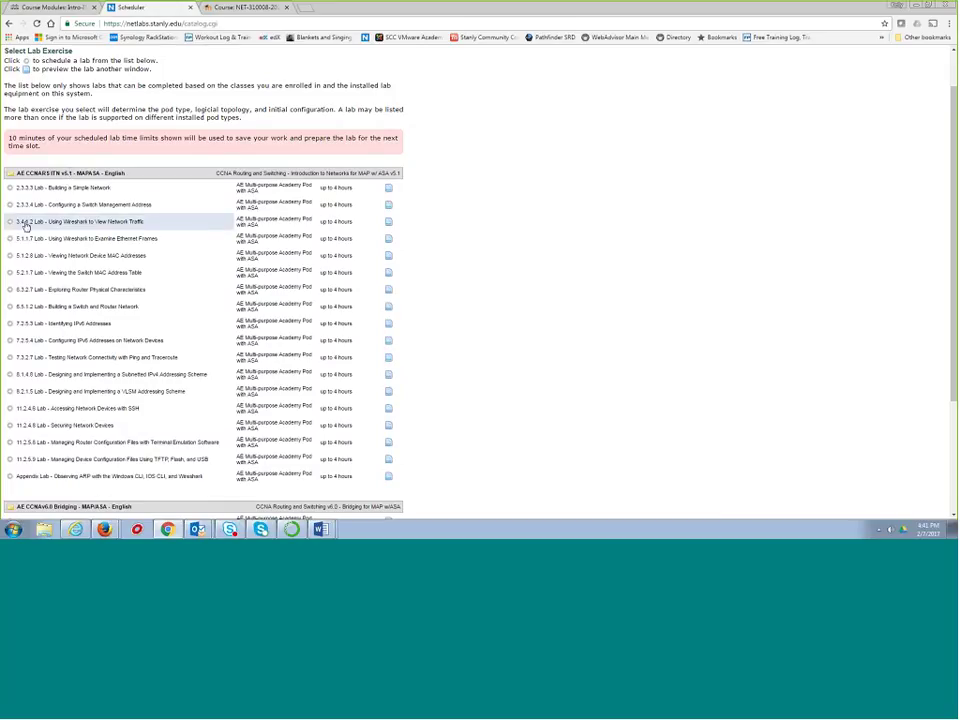
# Step: Review the Chapter 2 labs and exams in the NetAcad modules and briefly check the Moodle course page
pyautogui.click(60, 7)
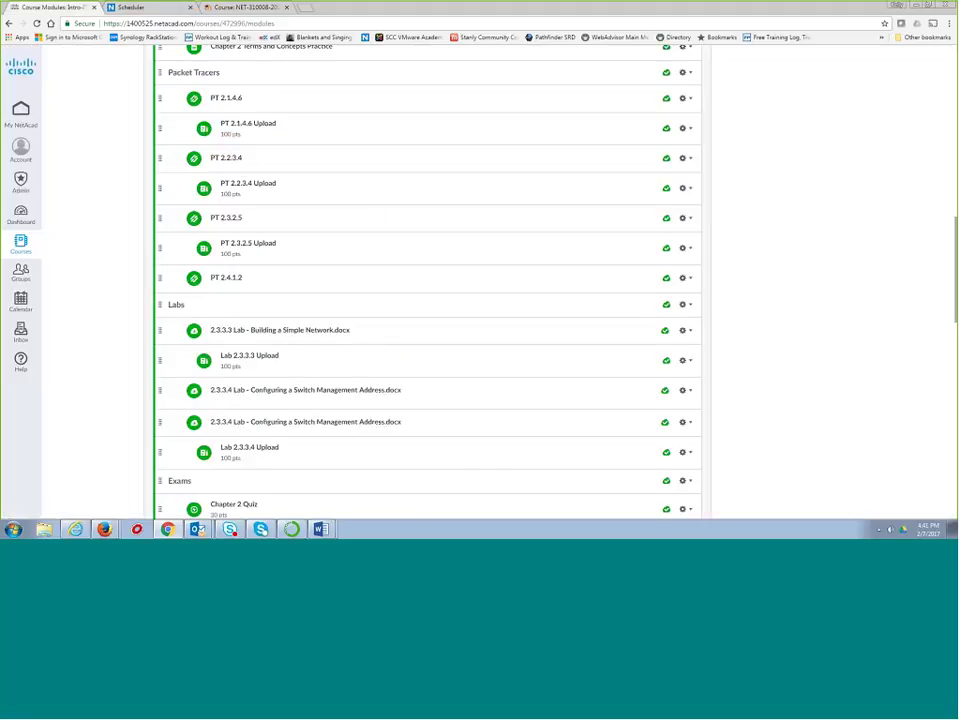
pyautogui.scroll(-1, 60, 187)
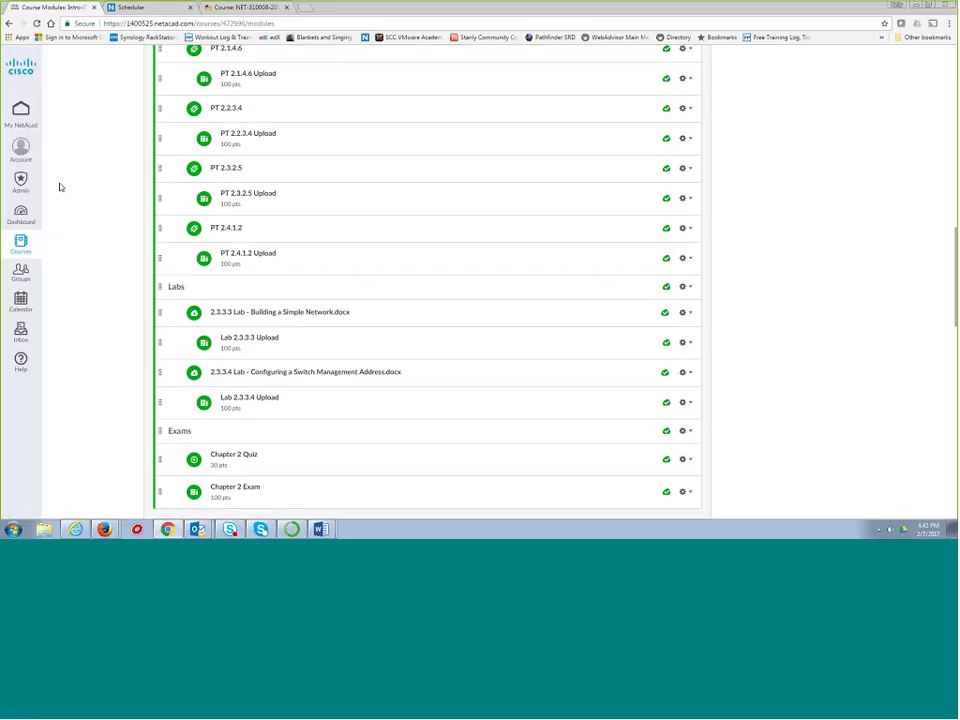
pyautogui.hotkey('ctrl', '3')
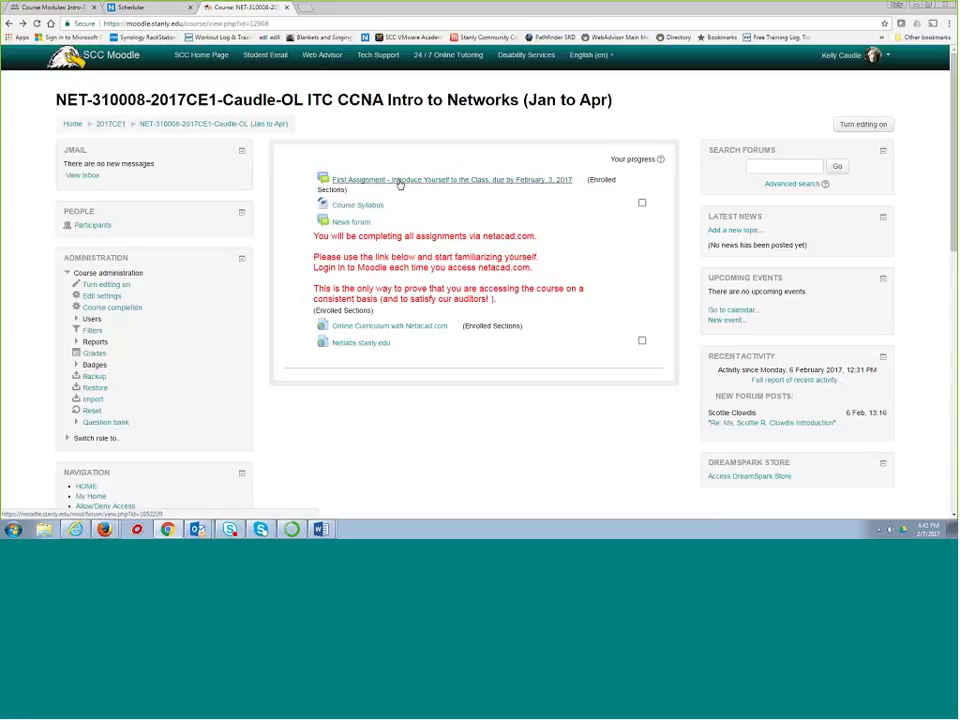
pyautogui.hotkey('ctrl', '1')
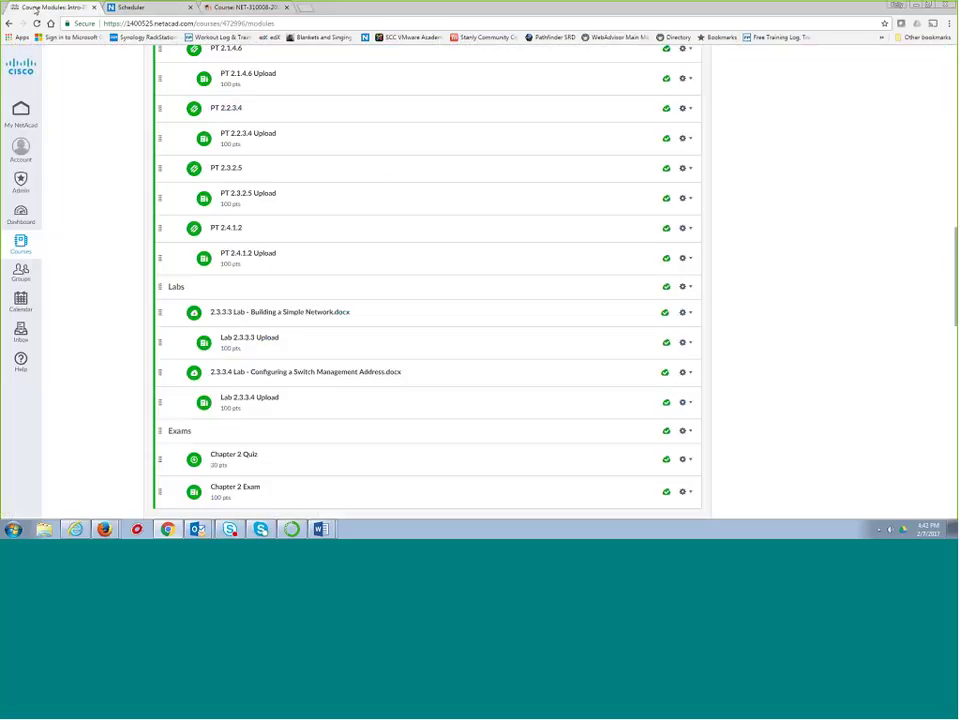
# Step: View the NetAcad course's Discussions page and return to the course home page
pyautogui.scroll(7, 113, 180)
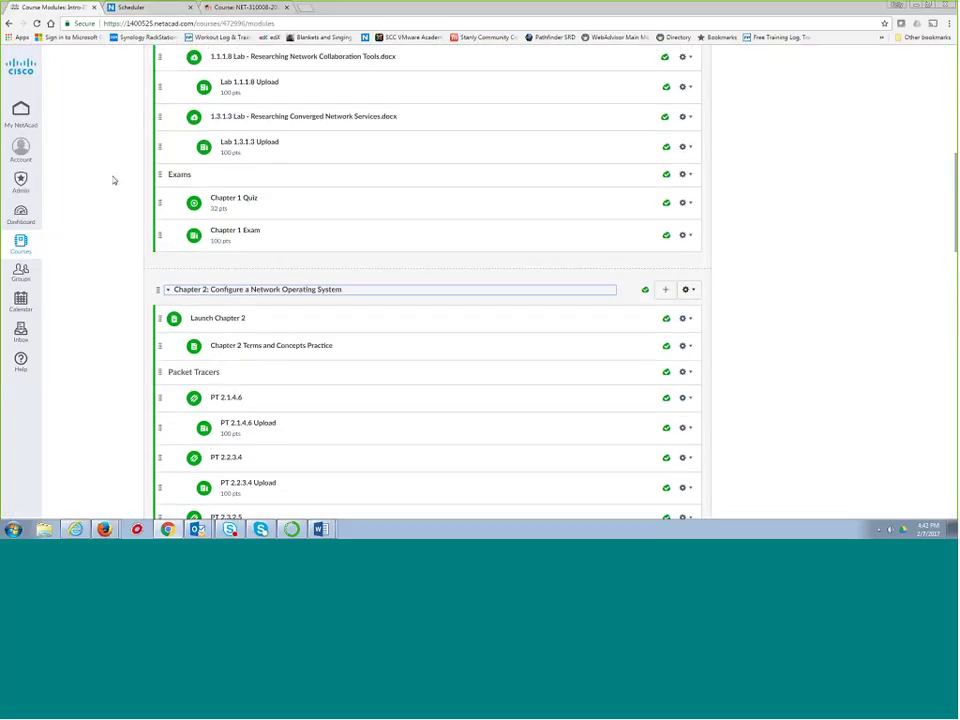
pyautogui.scroll(3, 113, 180)
pyautogui.scroll(3, 113, 180)
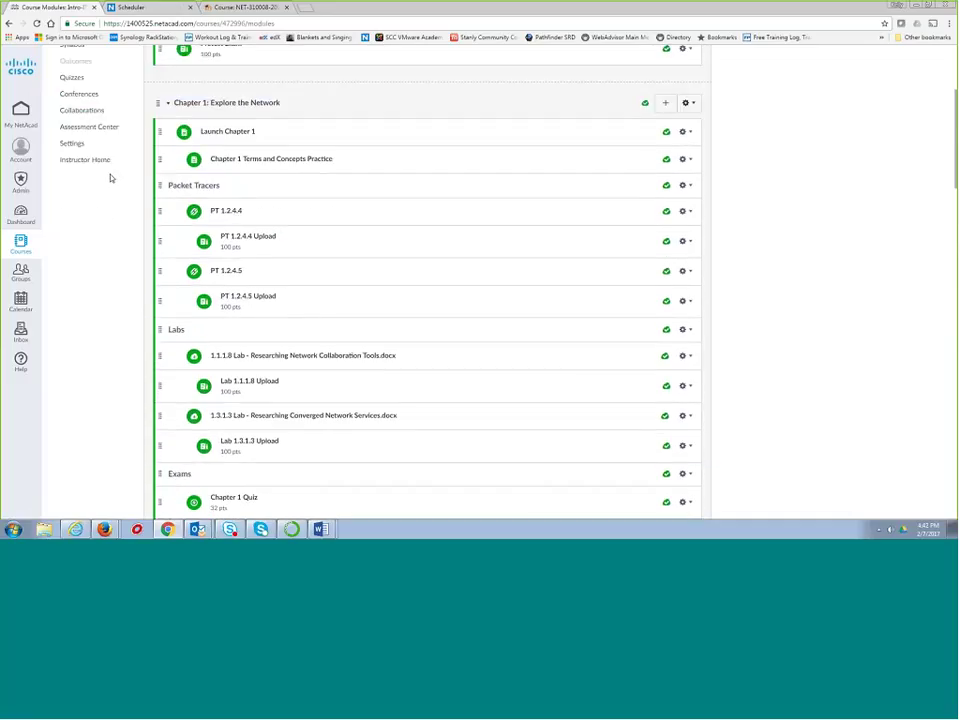
pyautogui.scroll(4, 111, 178)
pyautogui.click(98, 170)
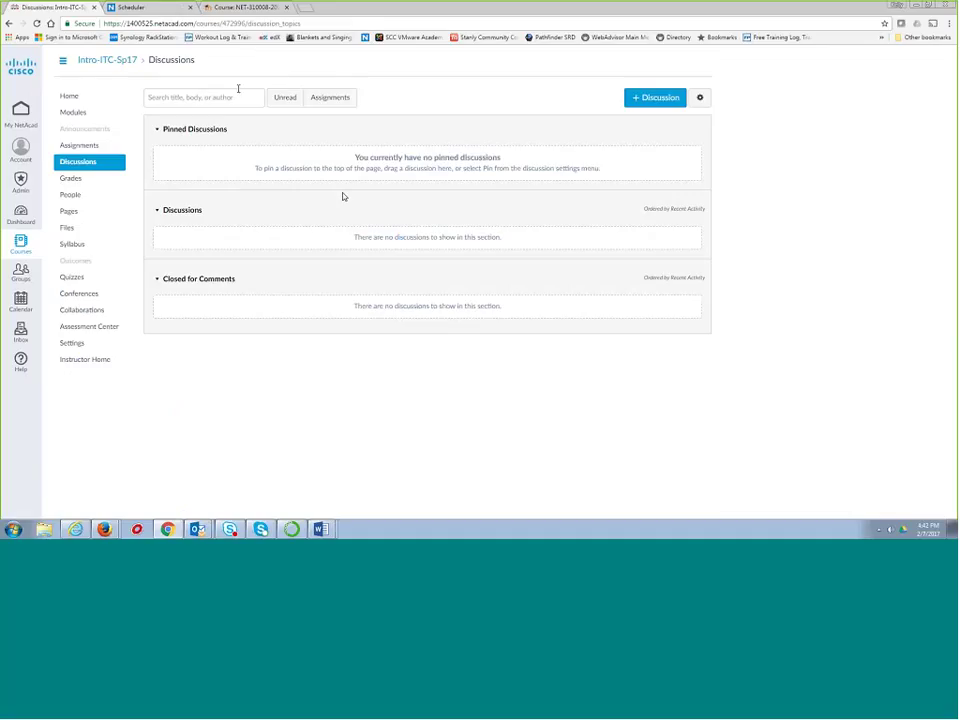
pyautogui.click(83, 100)
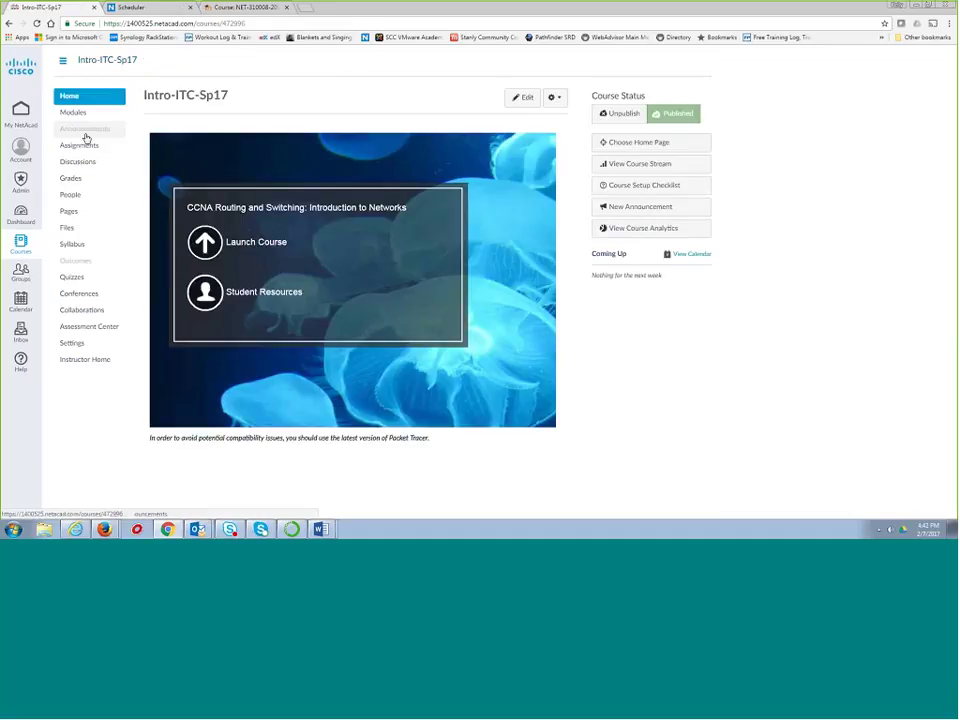